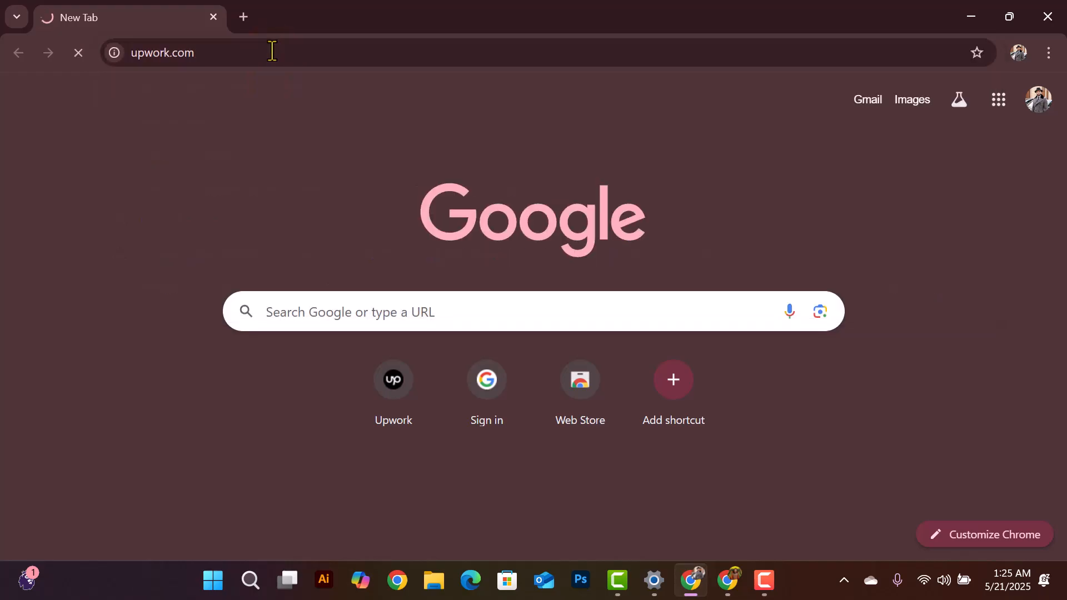
Go to Upwork's sign-up page using Sign up at the top right of the home page
{"action": "mouse_move", "coordinate": [325, 91]}
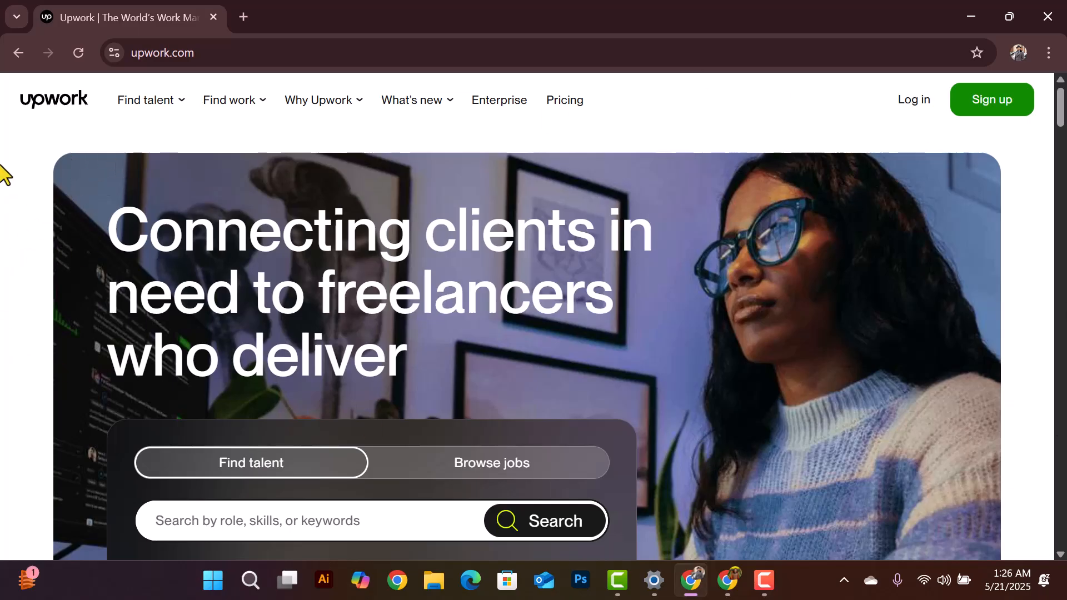
{"action": "mouse_move", "coordinate": [301, 123]}
{"action": "scroll", "coordinate": [584, 277], "scroll_direction": "down", "scroll_amount": 3}
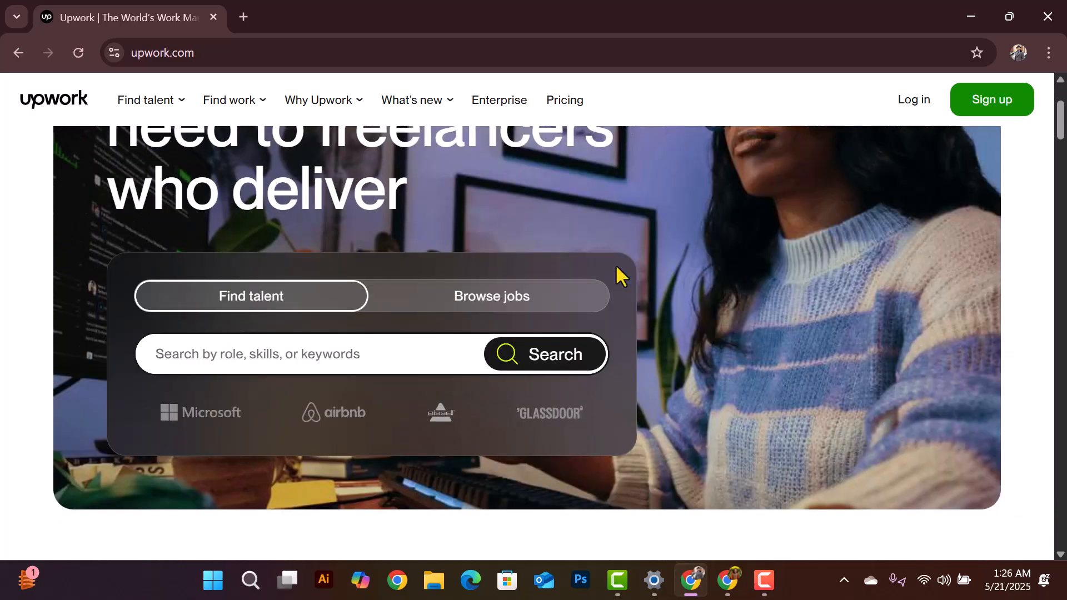
{"action": "left_click", "coordinate": [995, 101]}
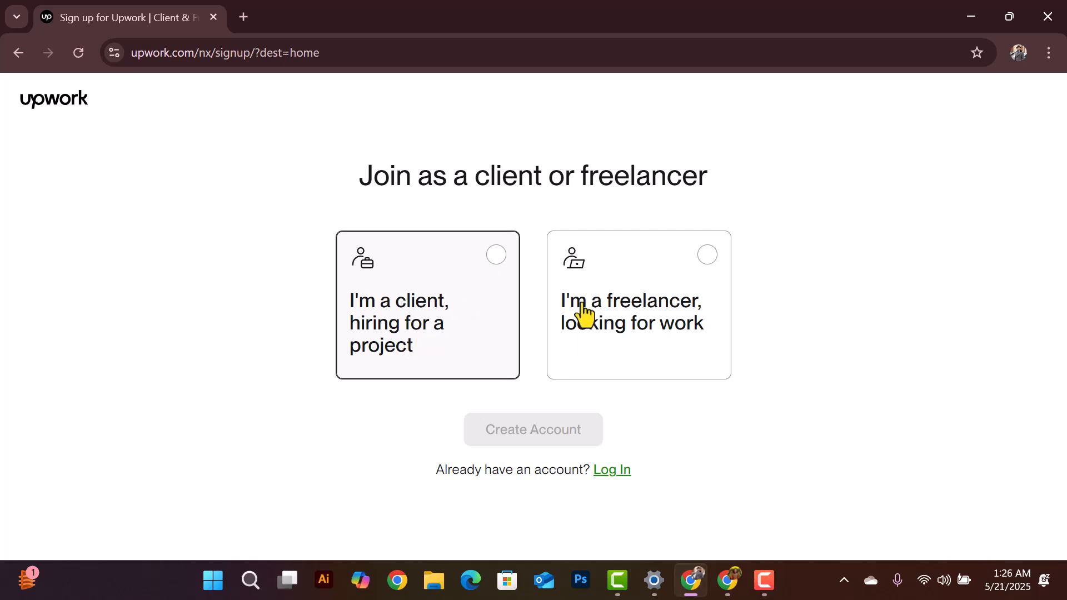
Choose 'I'm a freelancer, looking for work' and continue to the freelancer sign-up form
{"action": "left_click", "coordinate": [712, 255]}
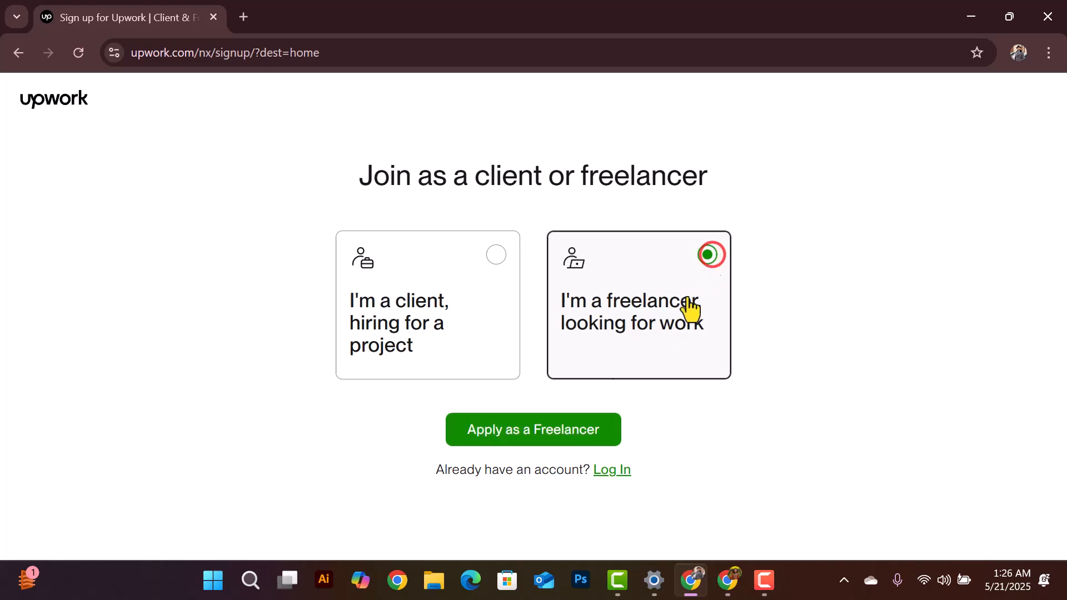
{"action": "left_click", "coordinate": [557, 432]}
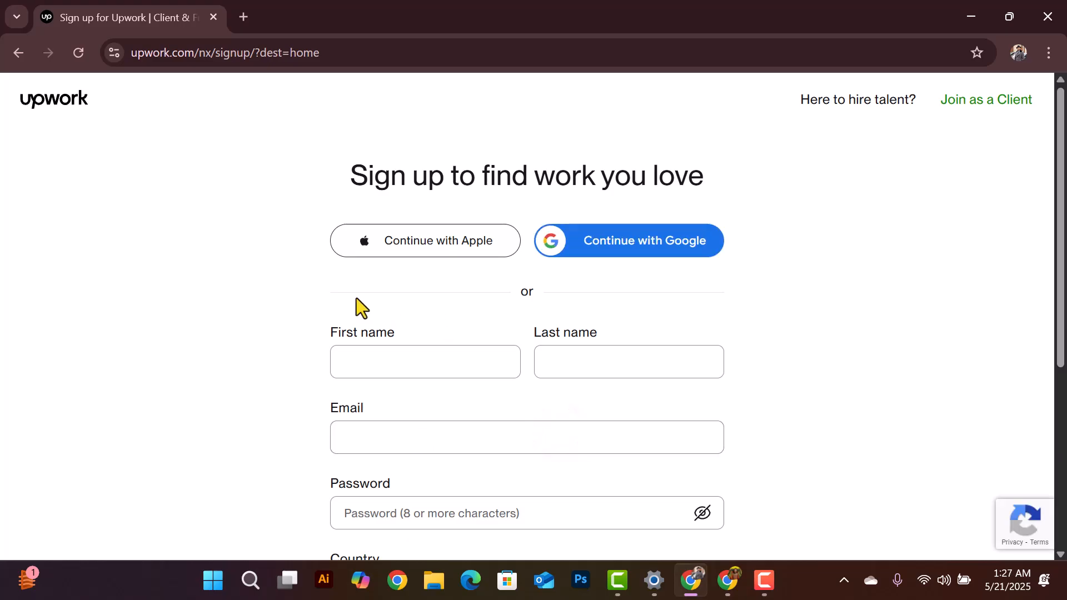
{"action": "scroll", "coordinate": [364, 299], "scroll_direction": "down", "scroll_amount": 3}
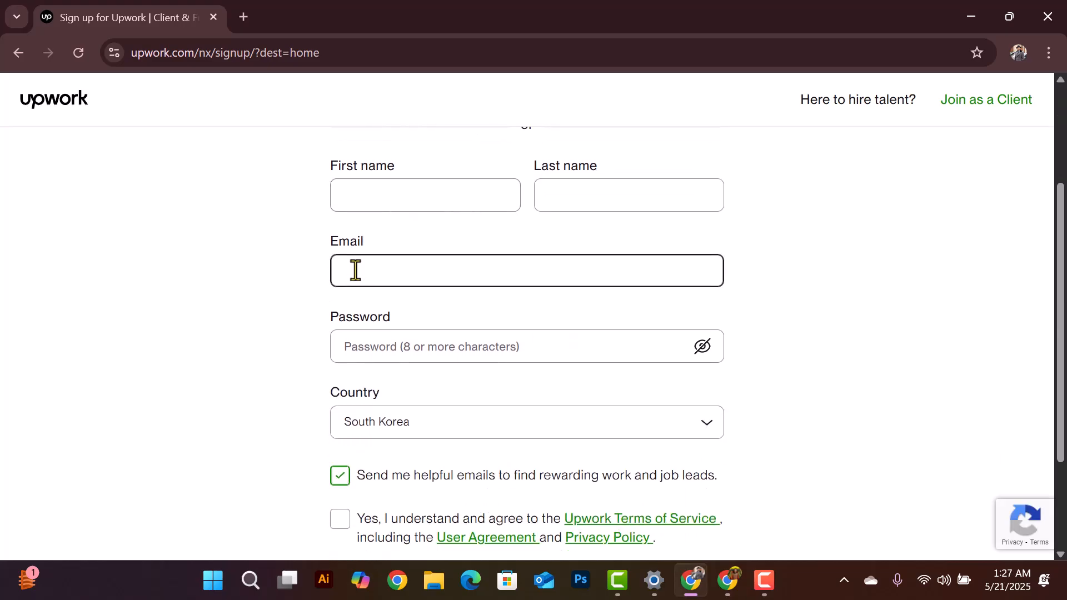
{"action": "scroll", "coordinate": [356, 270], "scroll_direction": "up", "scroll_amount": 3}
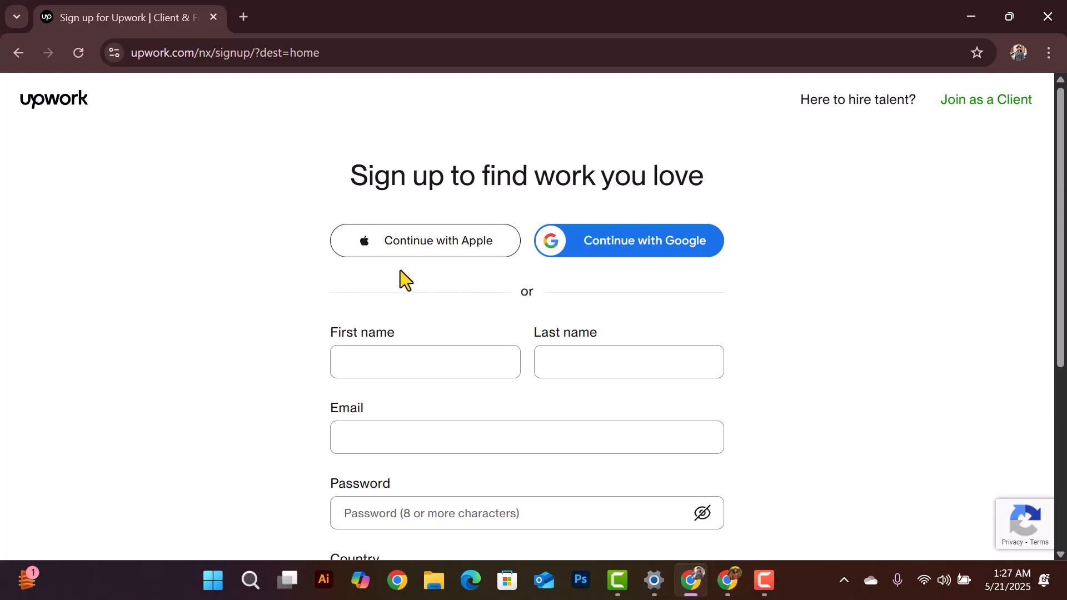
{"action": "scroll", "coordinate": [368, 280], "scroll_direction": "down", "scroll_amount": 5}
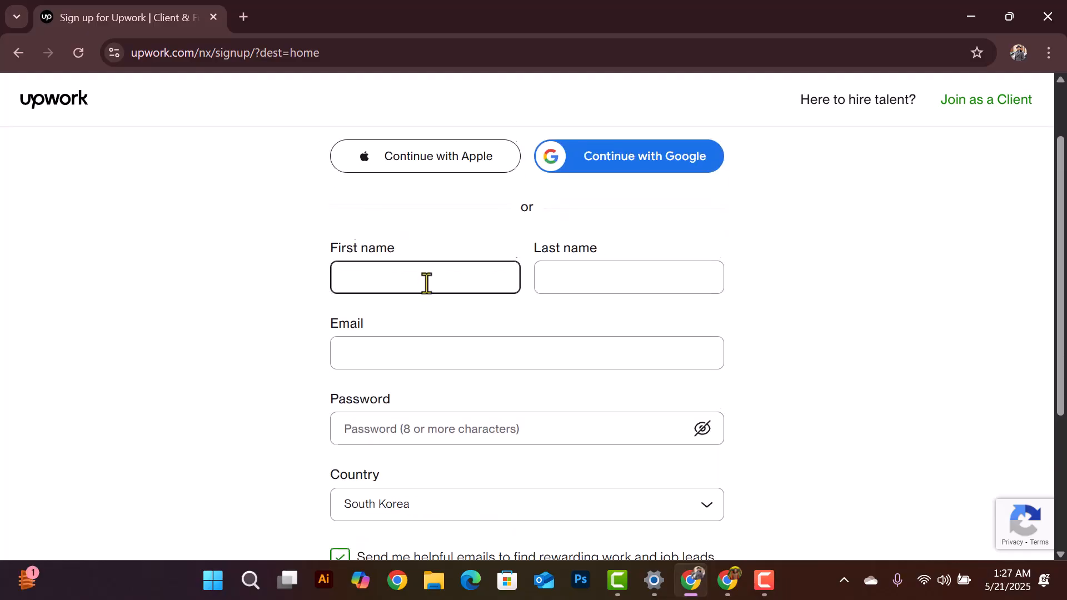
{"action": "scroll", "coordinate": [414, 202], "scroll_direction": "up", "scroll_amount": 1}
{"action": "scroll", "coordinate": [526, 233], "scroll_direction": "up", "scroll_amount": 1}
{"action": "scroll", "coordinate": [508, 253], "scroll_direction": "down", "scroll_amount": 1}
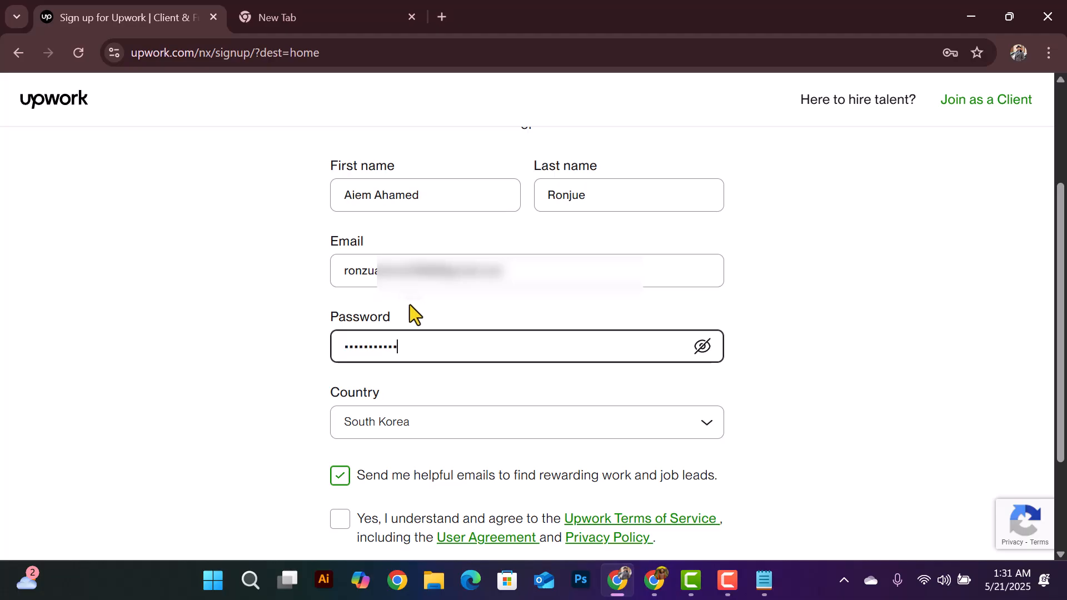
Type the account password as plain text in the new tab's address bar and select it
{"action": "left_click", "coordinate": [317, 12]}
{"action": "left_click", "coordinate": [309, 50]}
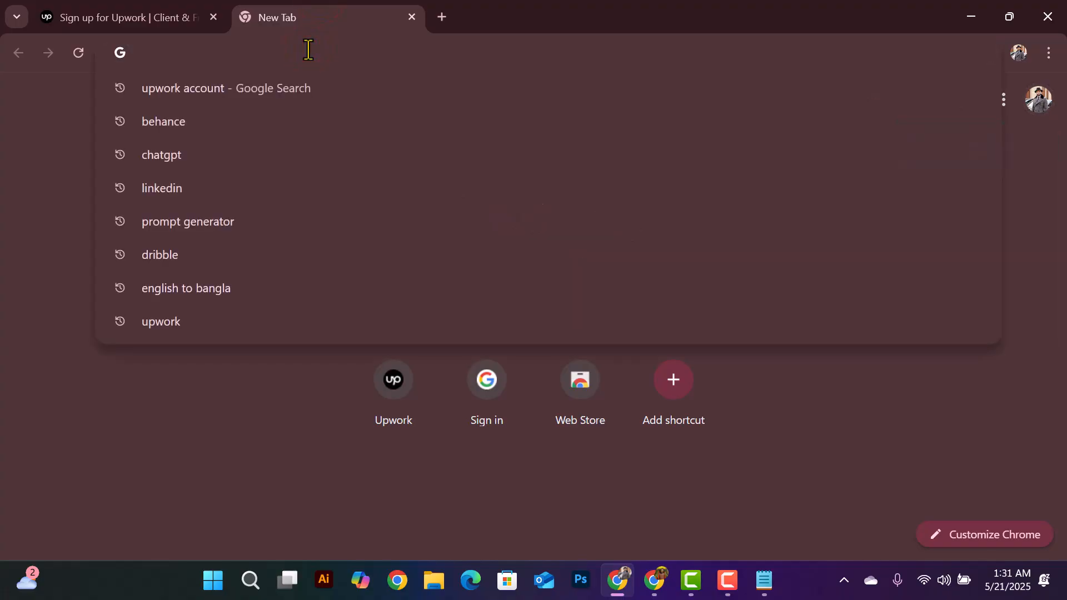
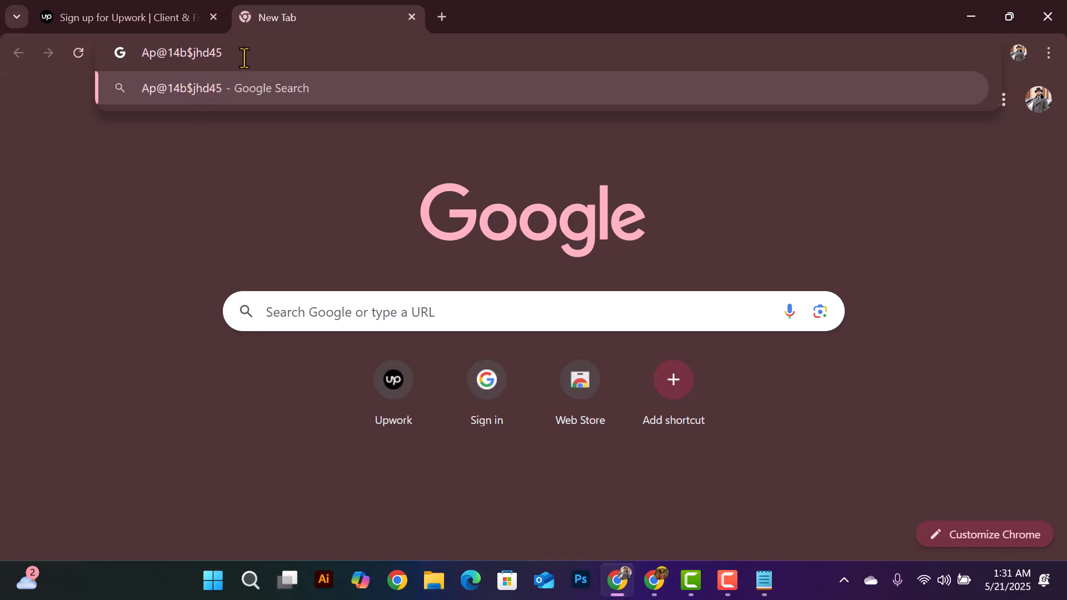
{"action": "left_click_drag", "start_coordinate": [239, 53], "coordinate": [87, 60]}
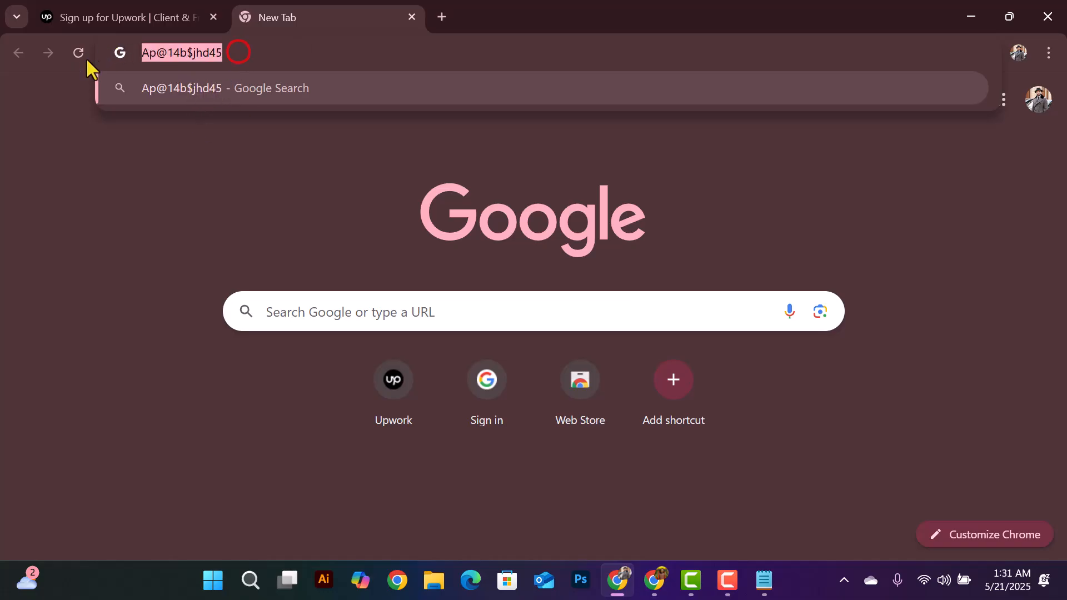
Choose Bangladesh as the country, tick the Terms of Service box and click Create my account
{"action": "left_click", "coordinate": [124, 1]}
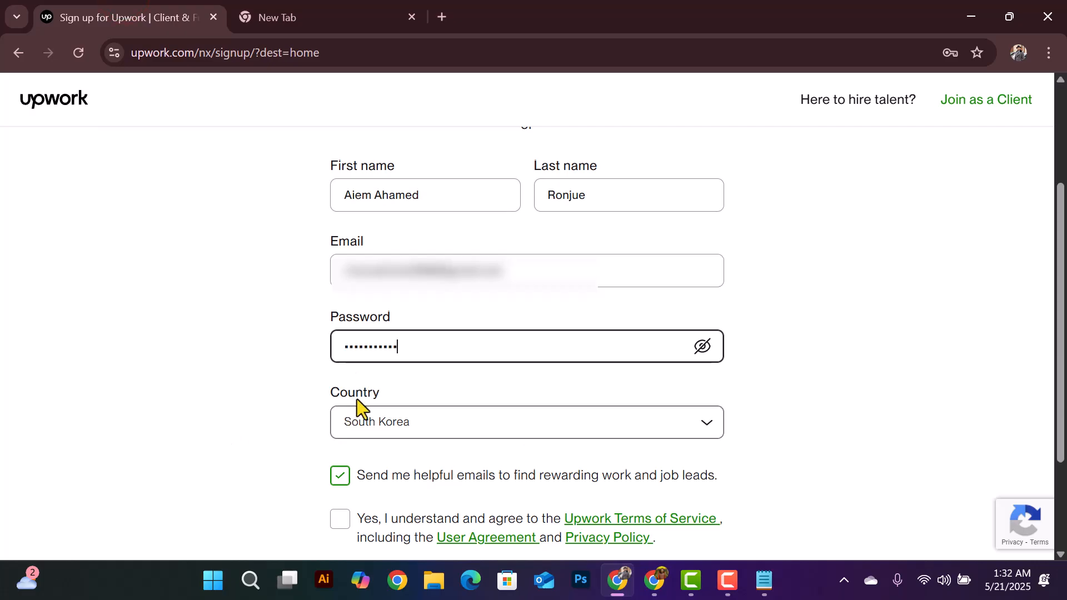
{"action": "scroll", "coordinate": [354, 399], "scroll_direction": "down", "scroll_amount": 1}
{"action": "scroll", "coordinate": [421, 349], "scroll_direction": "down", "scroll_amount": 1}
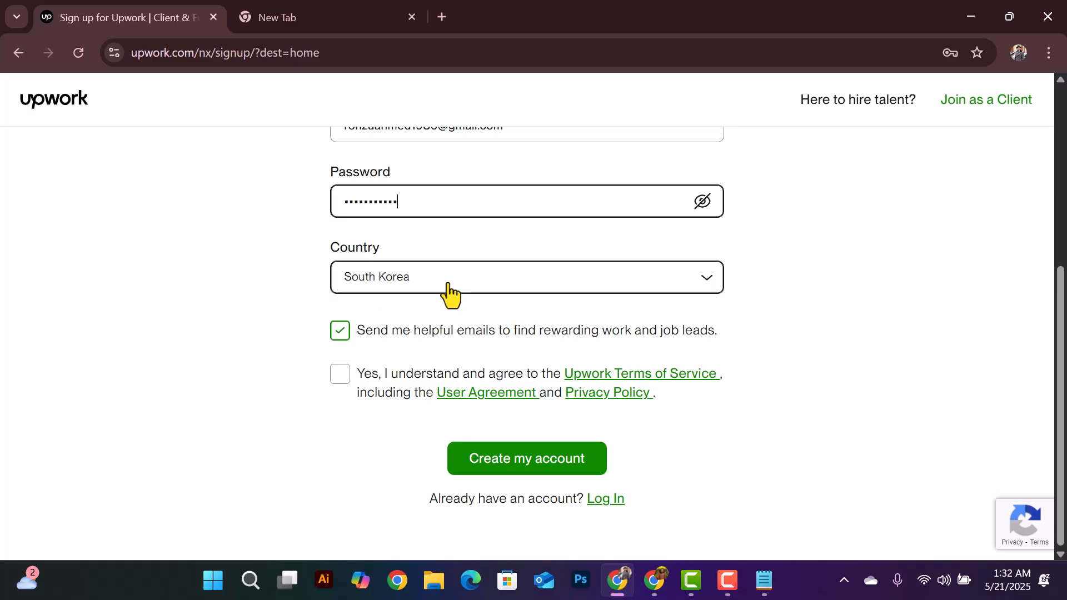
{"action": "left_click", "coordinate": [453, 280]}
{"action": "scroll", "coordinate": [445, 403], "scroll_direction": "up", "scroll_amount": 10}
{"action": "scroll", "coordinate": [412, 398], "scroll_direction": "up", "scroll_amount": 15}
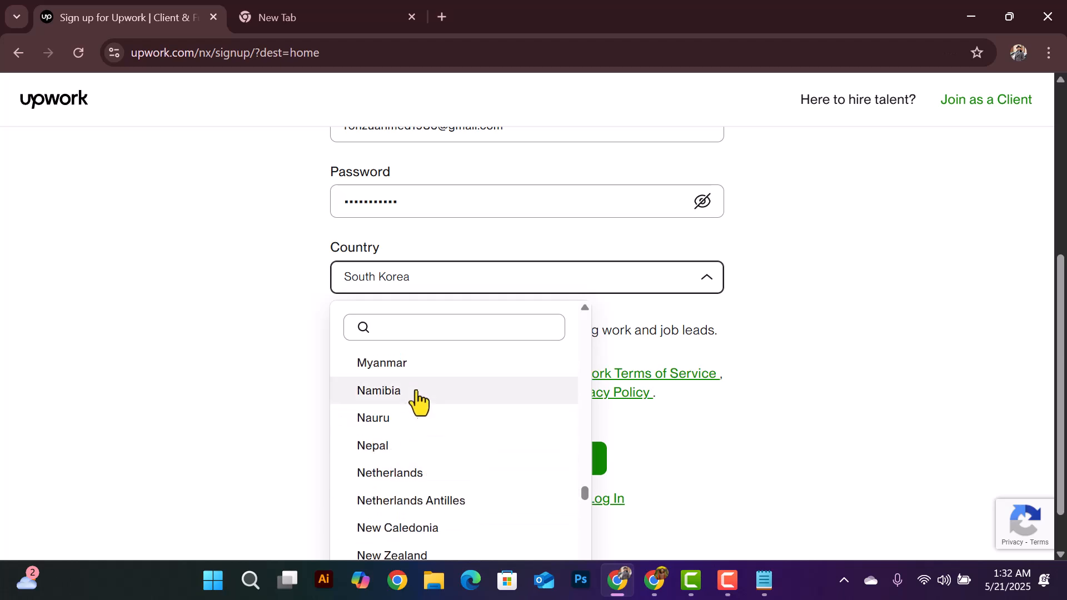
{"action": "scroll", "coordinate": [427, 396], "scroll_direction": "up", "scroll_amount": 20}
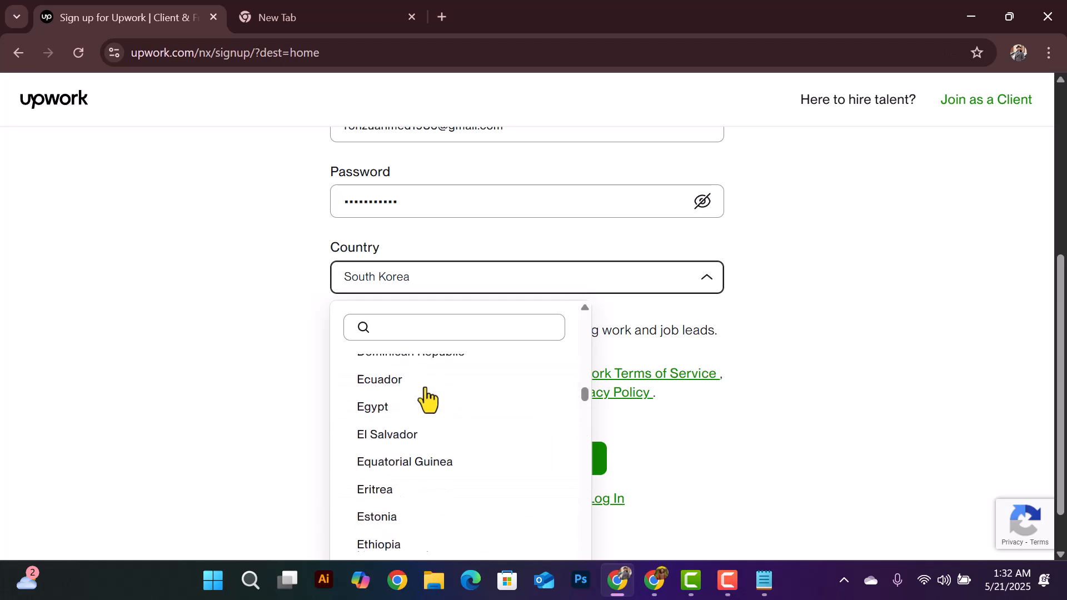
{"action": "scroll", "coordinate": [425, 399], "scroll_direction": "up", "scroll_amount": 5}
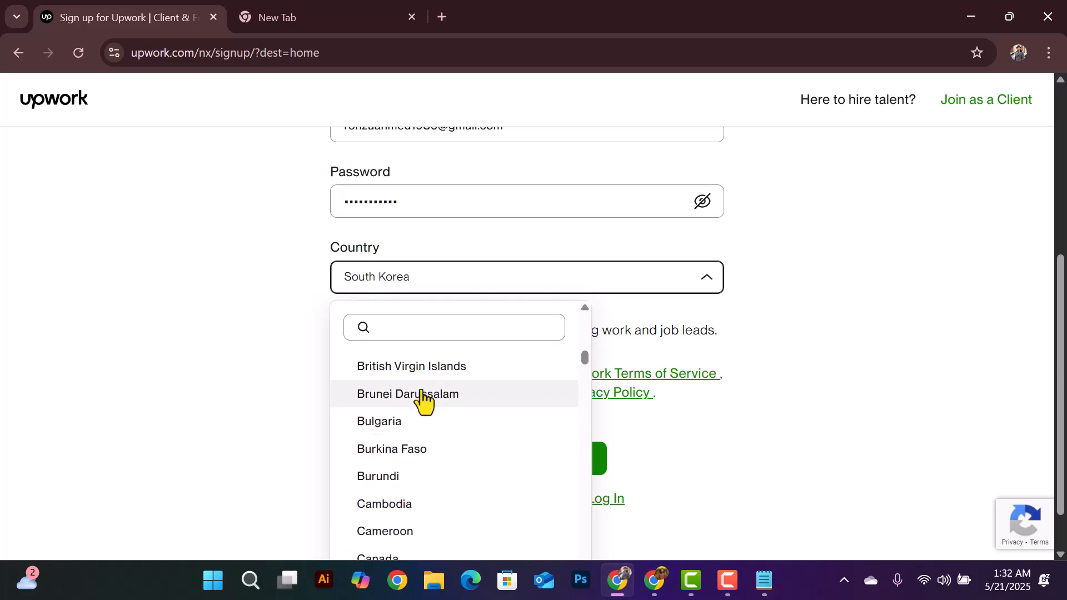
{"action": "scroll", "coordinate": [409, 416], "scroll_direction": "up", "scroll_amount": 3}
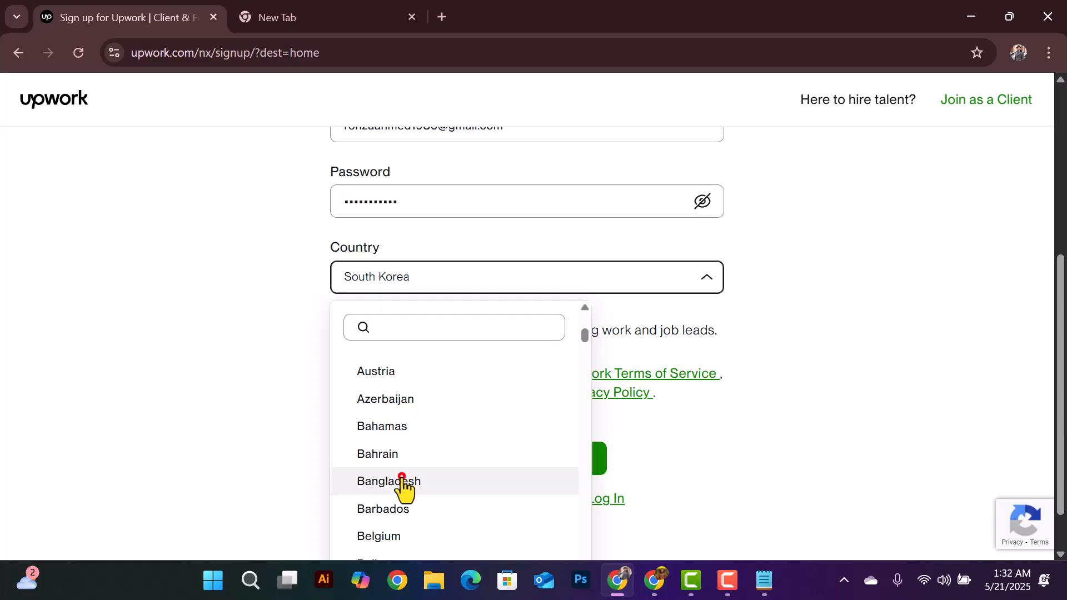
{"action": "left_click", "coordinate": [404, 481]}
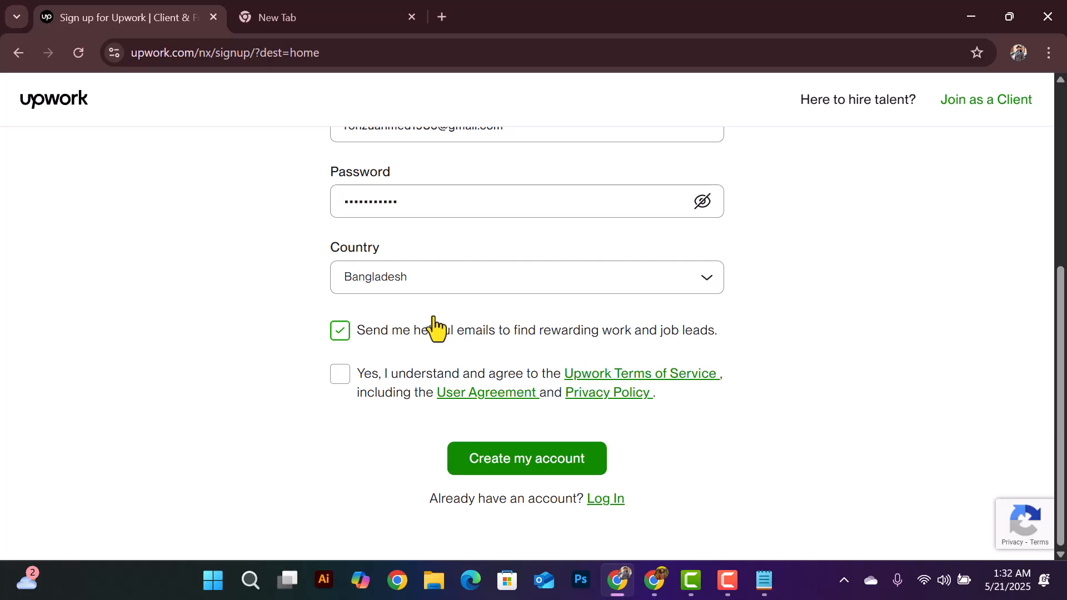
{"action": "left_click", "coordinate": [339, 376]}
{"action": "left_click", "coordinate": [549, 460]}
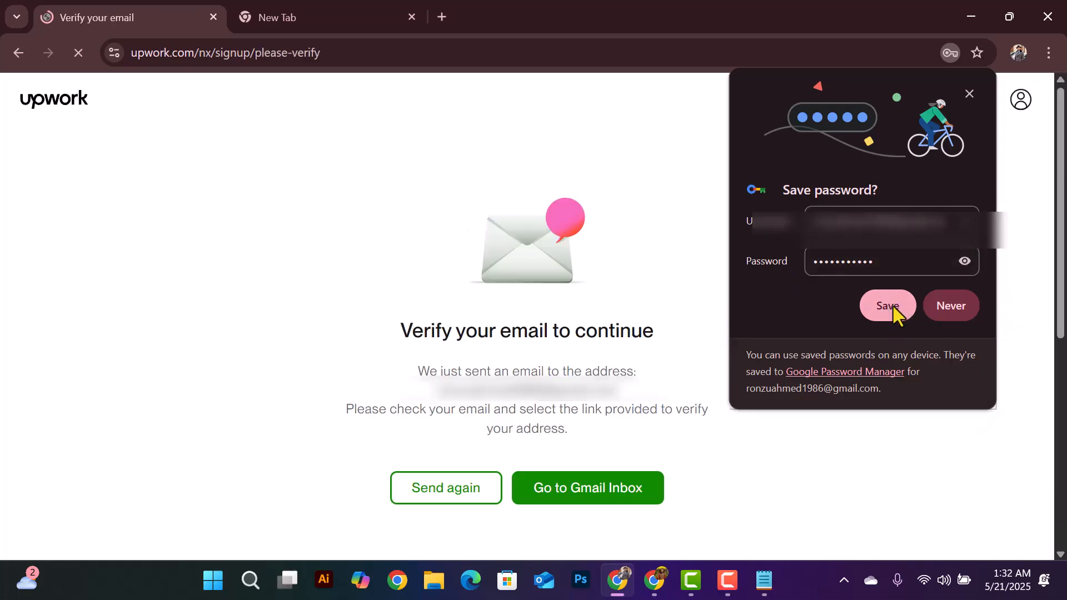
Save the new password from Chrome's Save password popup
{"action": "left_click", "coordinate": [892, 306]}
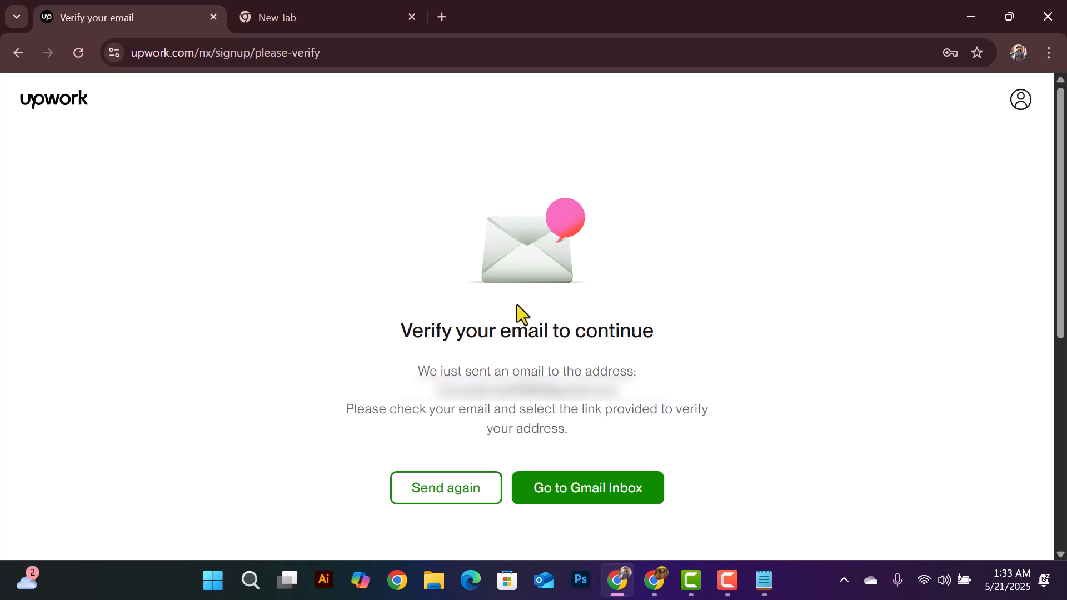
Back in the new tab, open Gmail from the Google apps menu
{"action": "left_click", "coordinate": [341, 10]}
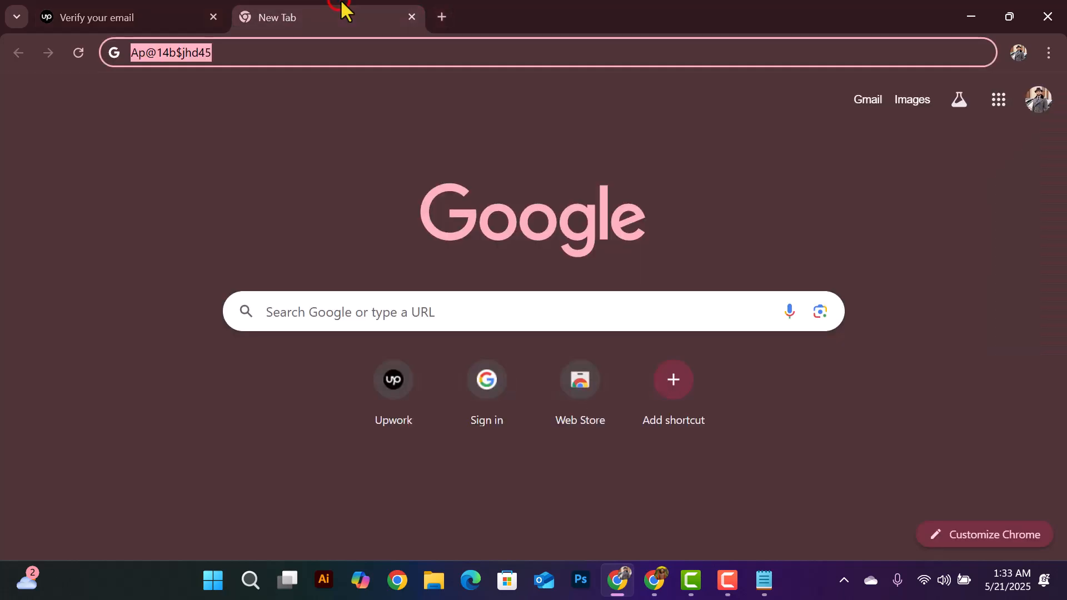
{"action": "left_click", "coordinate": [442, 129]}
{"action": "left_click", "coordinate": [999, 100]}
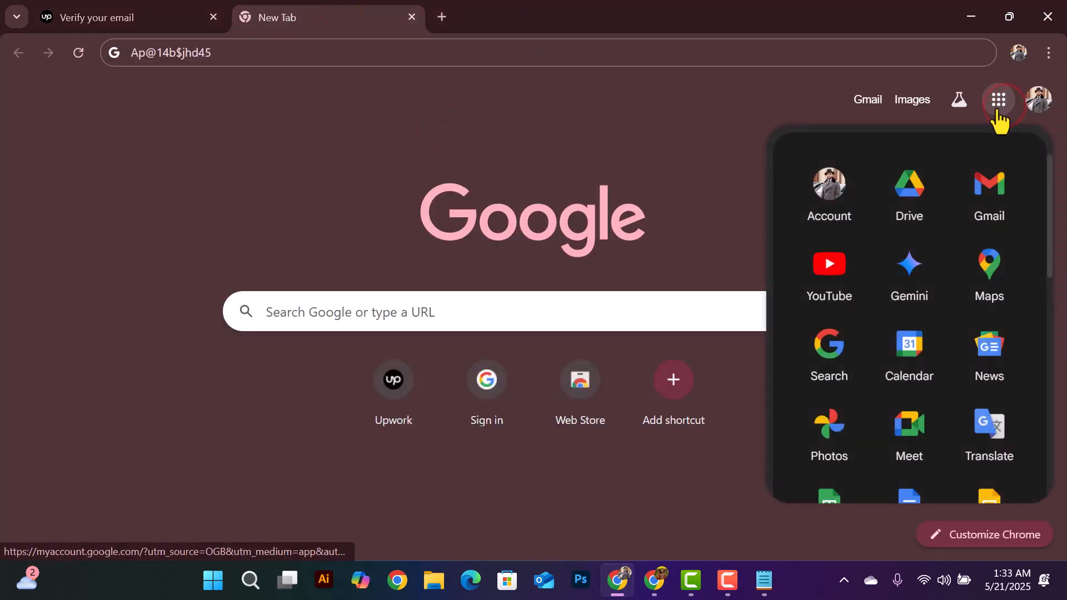
{"action": "left_click", "coordinate": [996, 208]}
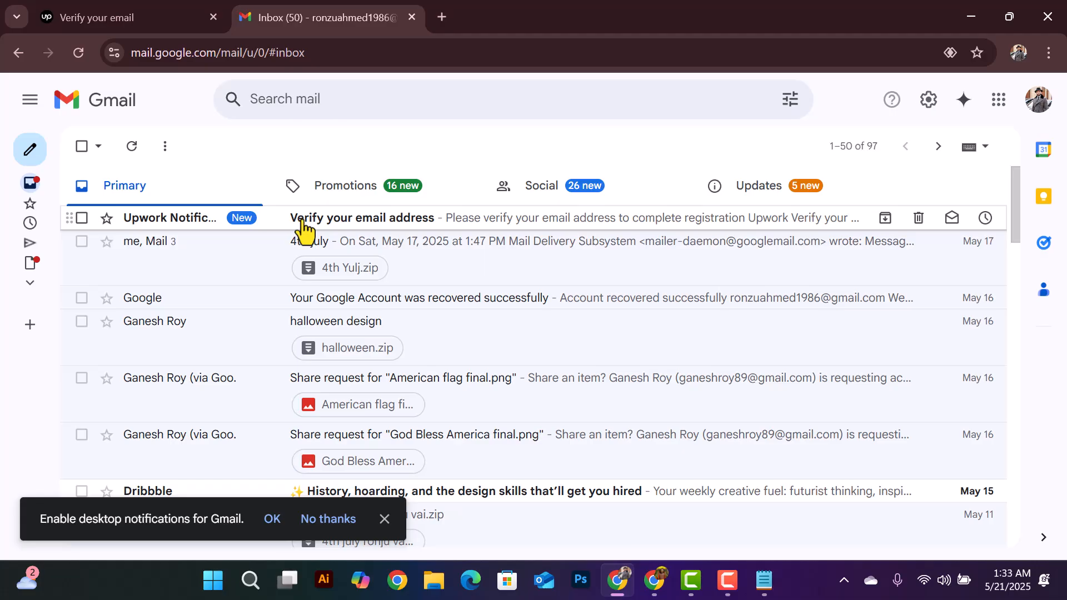
Open the Upwork verification e-mail and click its Verify Email button
{"action": "left_click", "coordinate": [349, 220]}
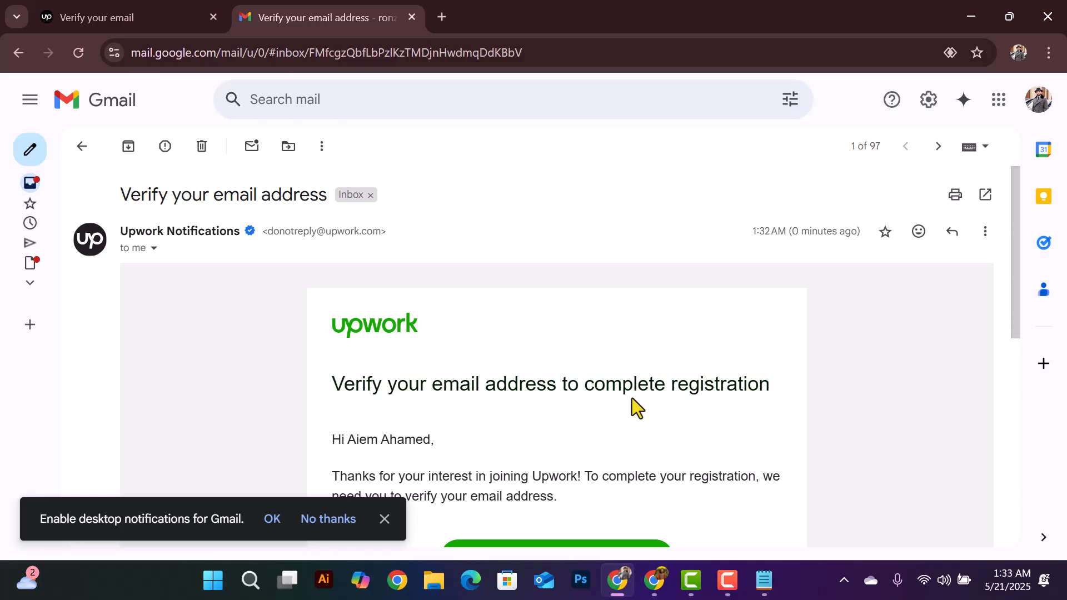
{"action": "scroll", "coordinate": [622, 389], "scroll_direction": "down", "scroll_amount": 3}
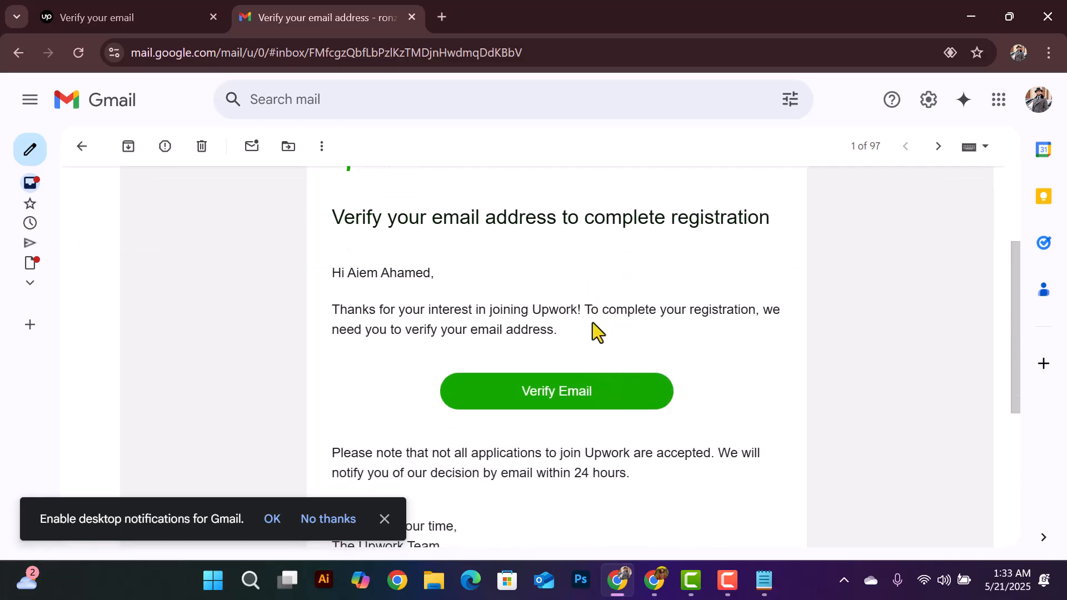
{"action": "left_click", "coordinate": [563, 391]}
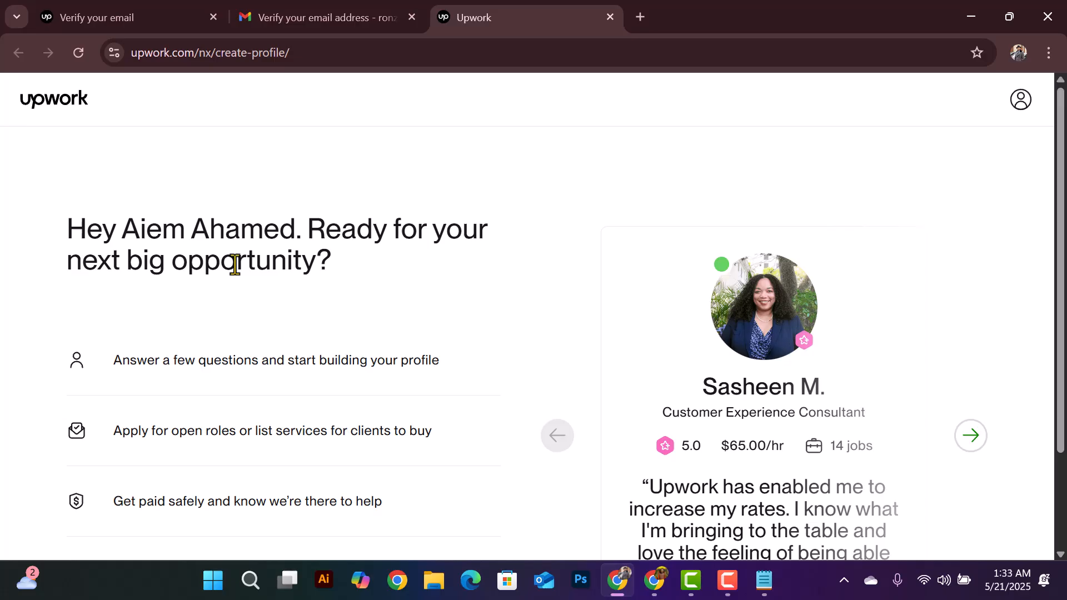
Click Get started and answer 'I have some experience' to the freelanced-before question
{"action": "scroll", "coordinate": [250, 258], "scroll_direction": "down", "scroll_amount": 2}
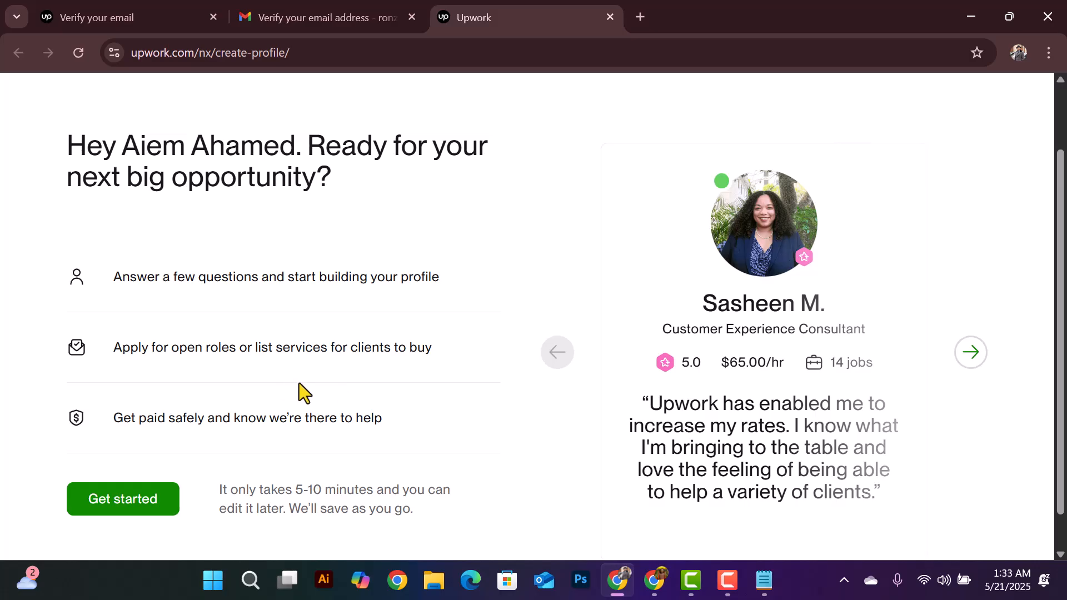
{"action": "left_click", "coordinate": [142, 498]}
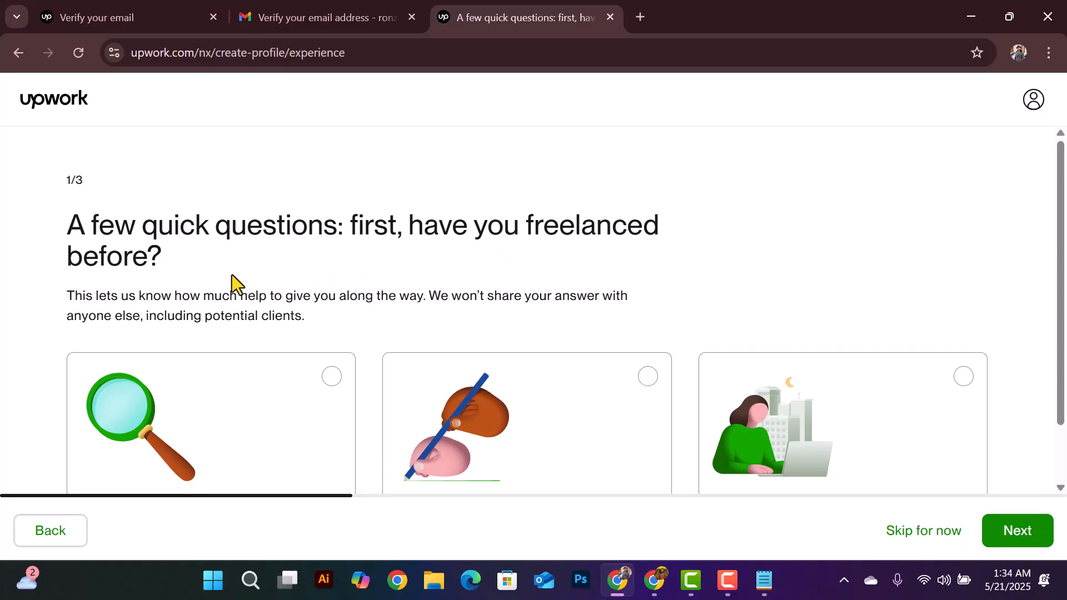
{"action": "scroll", "coordinate": [222, 262], "scroll_direction": "down", "scroll_amount": 2}
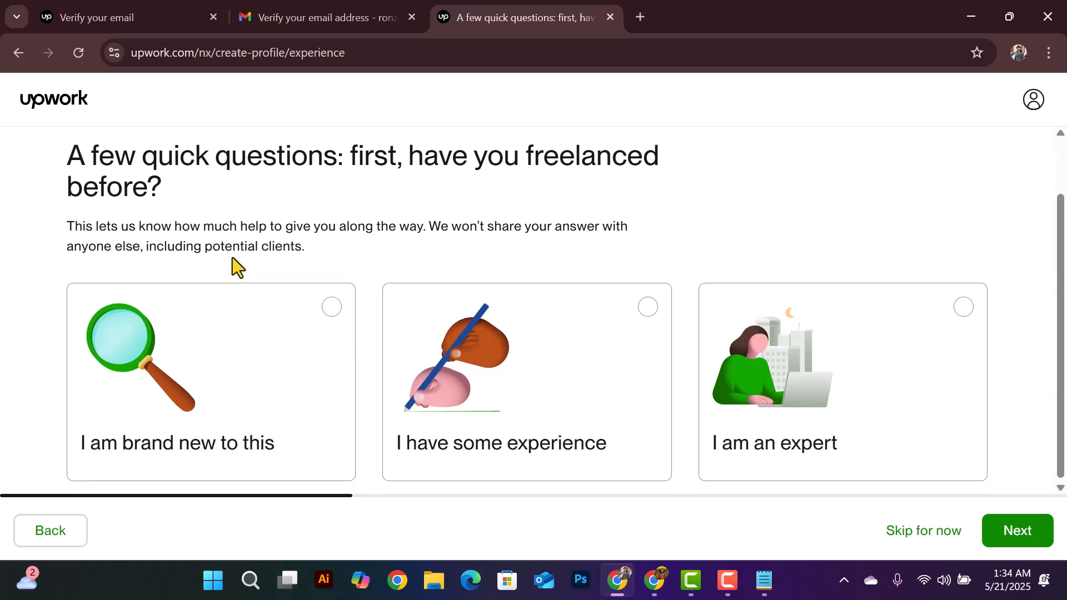
{"action": "scroll", "coordinate": [237, 267], "scroll_direction": "up", "scroll_amount": 2}
{"action": "scroll", "coordinate": [238, 272], "scroll_direction": "down", "scroll_amount": 2}
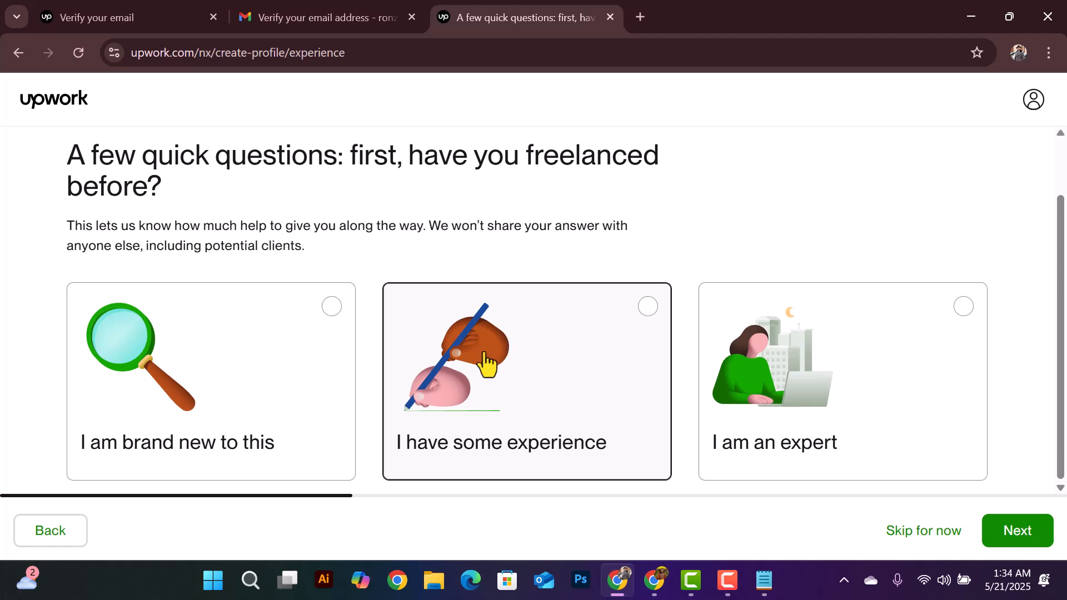
{"action": "left_click", "coordinate": [647, 307]}
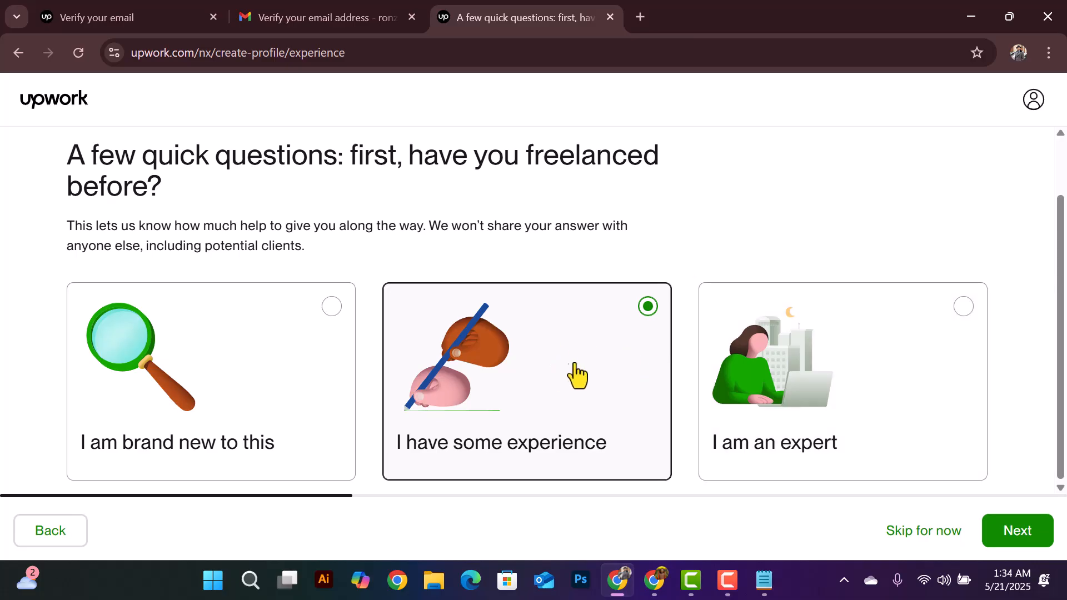
Move past the experience question and submit 'I don't have a goal in mind yet'
{"action": "left_click", "coordinate": [1028, 532]}
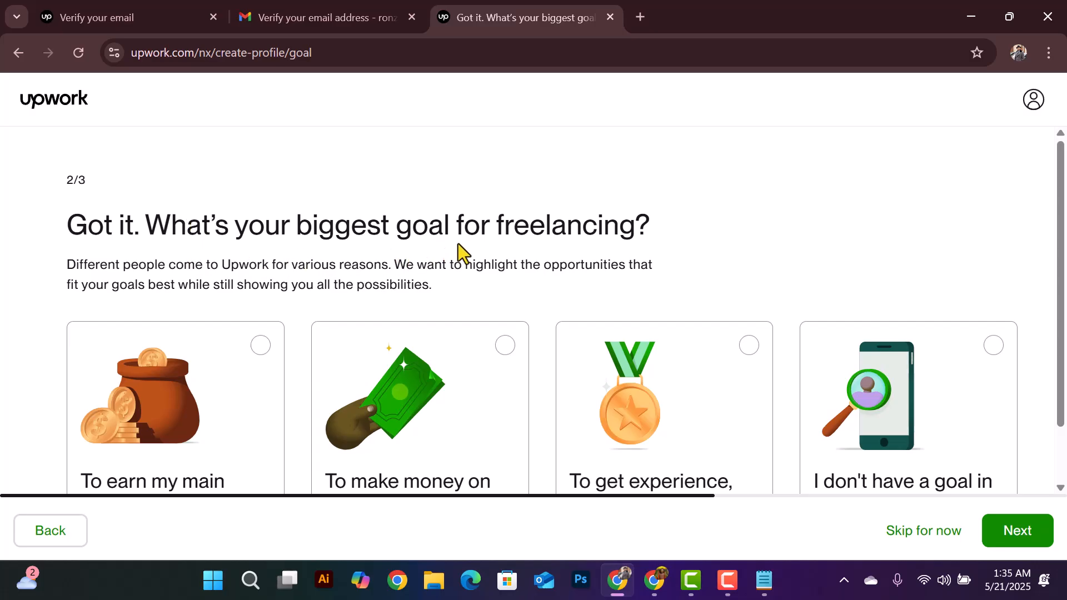
{"action": "scroll", "coordinate": [422, 256], "scroll_direction": "down", "scroll_amount": 1}
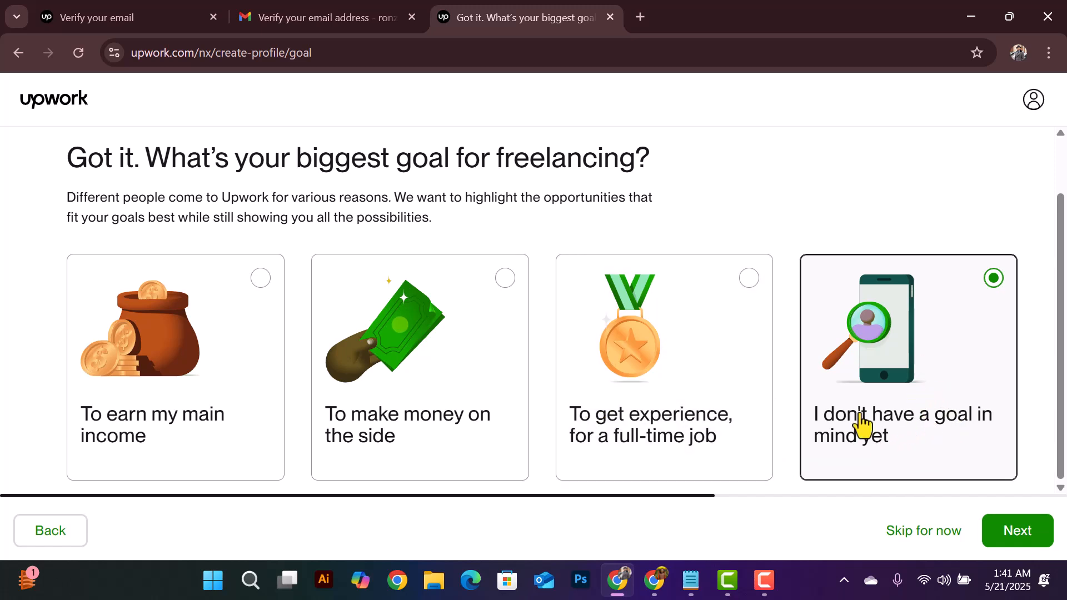
{"action": "left_click", "coordinate": [1006, 535]}
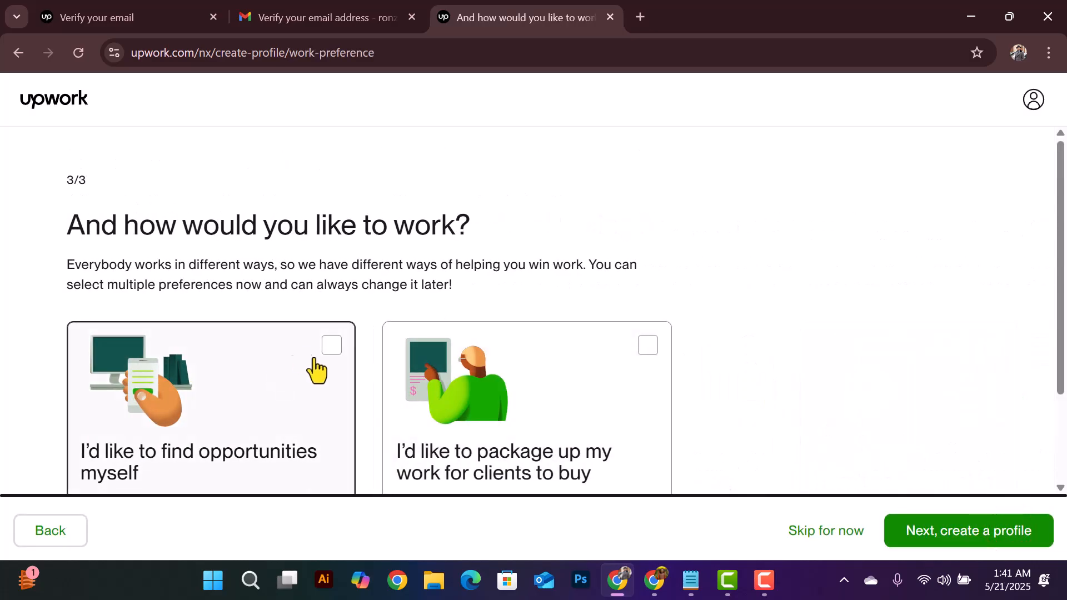
Select both ways of working plus contract-to-hire, then continue to create the profile
{"action": "scroll", "coordinate": [282, 305], "scroll_direction": "down", "scroll_amount": 2}
{"action": "scroll", "coordinate": [287, 286], "scroll_direction": "up", "scroll_amount": 2}
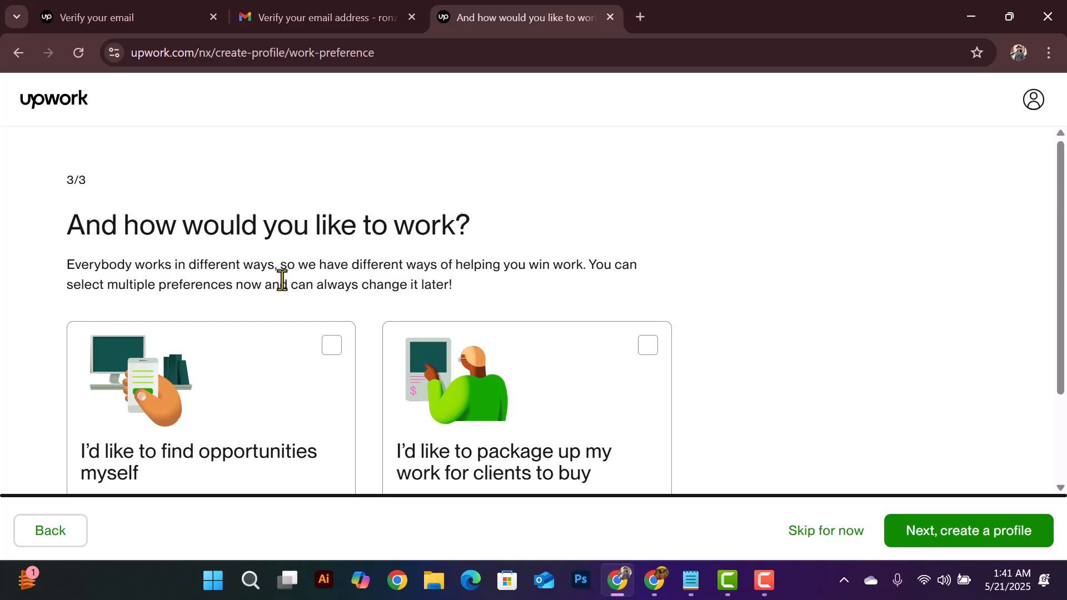
{"action": "scroll", "coordinate": [281, 279], "scroll_direction": "down", "scroll_amount": 1}
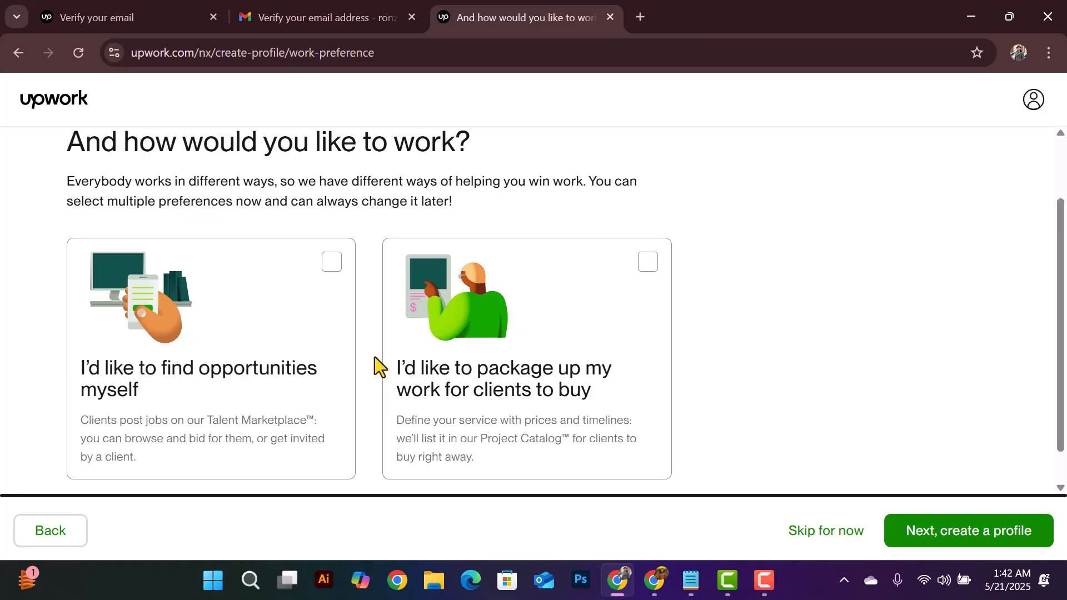
{"action": "left_click", "coordinate": [330, 261]}
{"action": "left_click", "coordinate": [647, 261]}
{"action": "scroll", "coordinate": [310, 317], "scroll_direction": "down", "scroll_amount": 1}
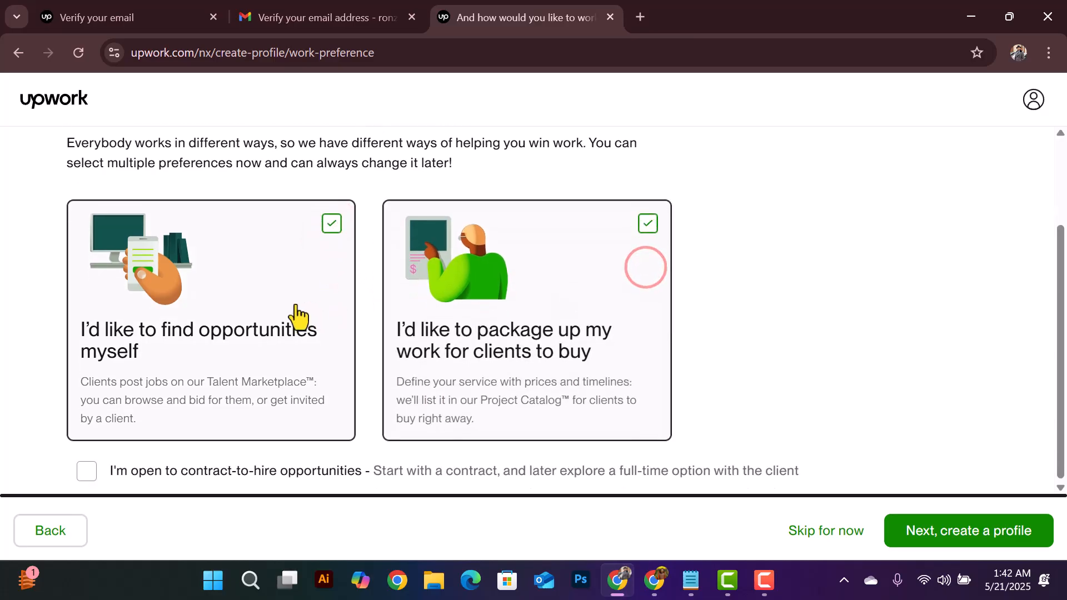
{"action": "left_click", "coordinate": [87, 472]}
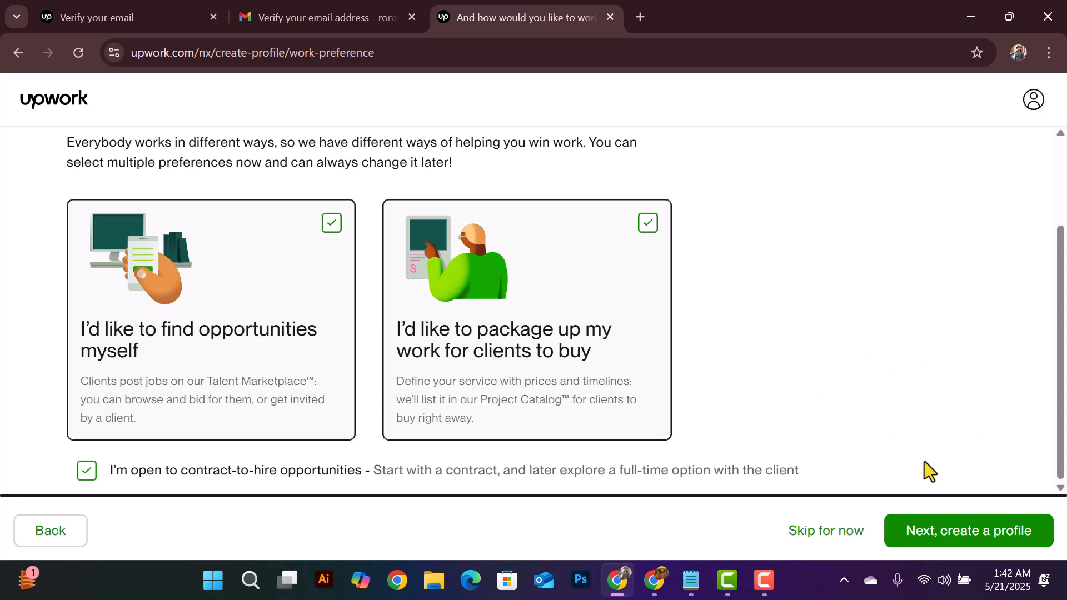
{"action": "left_click", "coordinate": [971, 535]}
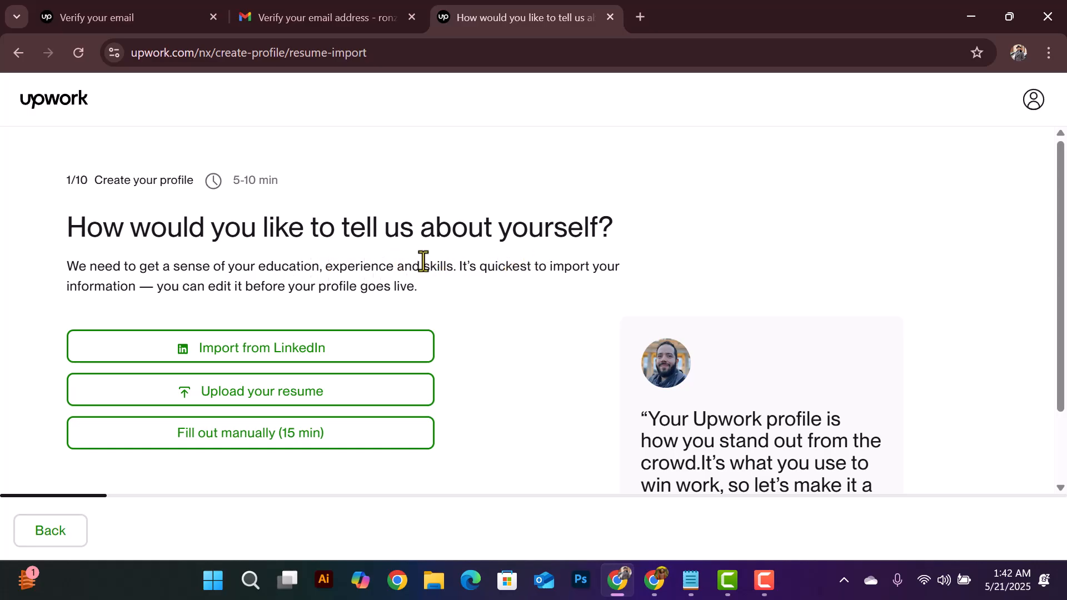
Pick 'Fill out manually (15 min)' as the way to share your background
{"action": "scroll", "coordinate": [422, 263], "scroll_direction": "down", "scroll_amount": 1}
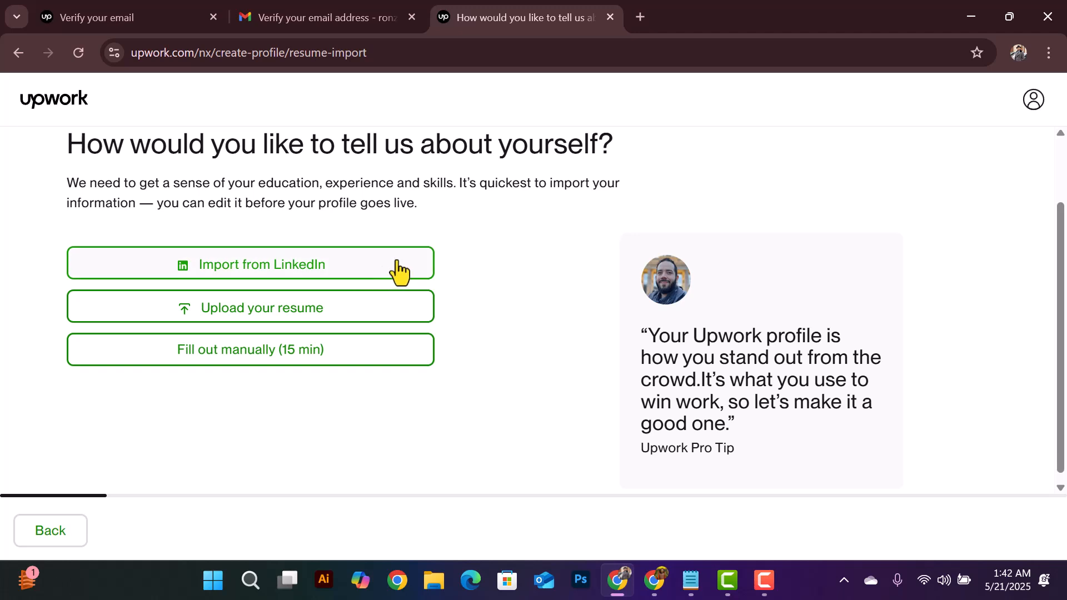
{"action": "left_click", "coordinate": [311, 353]}
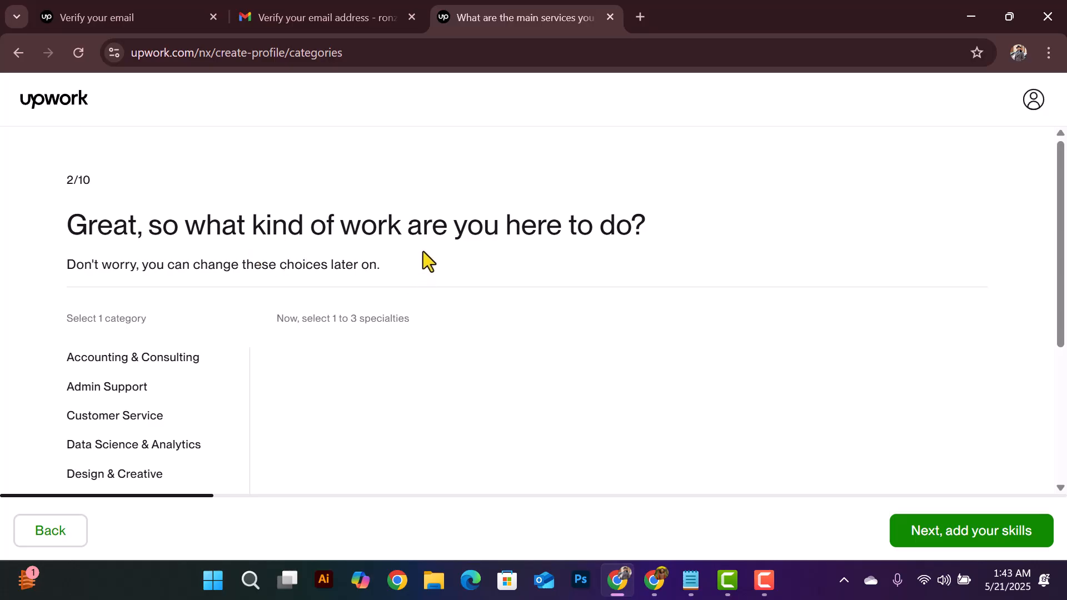
Pick Design & Creative as the work category
{"action": "scroll", "coordinate": [269, 261], "scroll_direction": "down", "scroll_amount": 1}
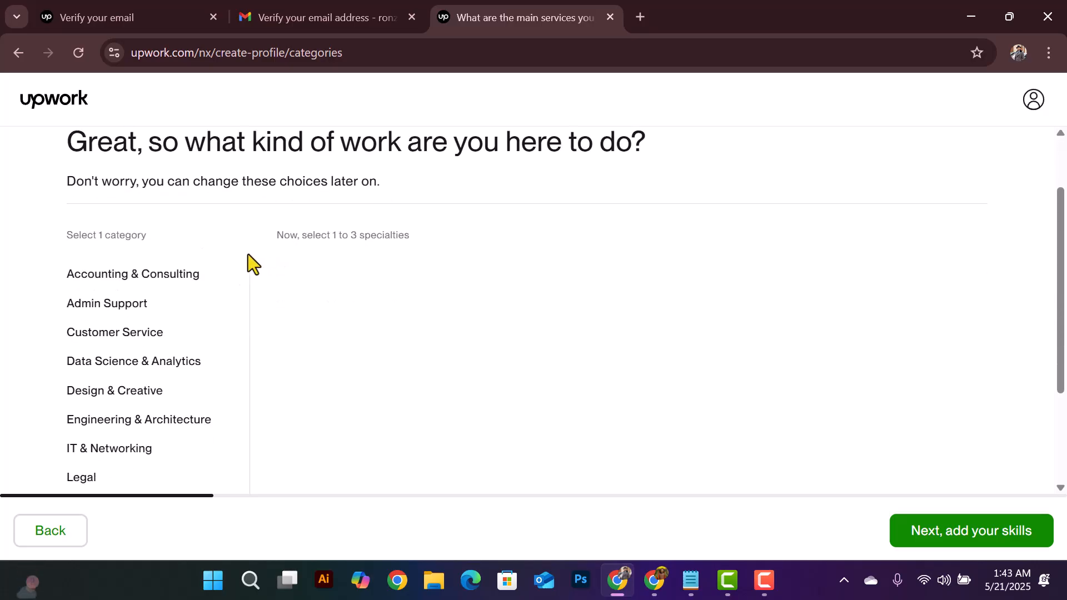
{"action": "scroll", "coordinate": [233, 278], "scroll_direction": "down", "scroll_amount": 1}
{"action": "scroll", "coordinate": [223, 244], "scroll_direction": "up", "scroll_amount": 1}
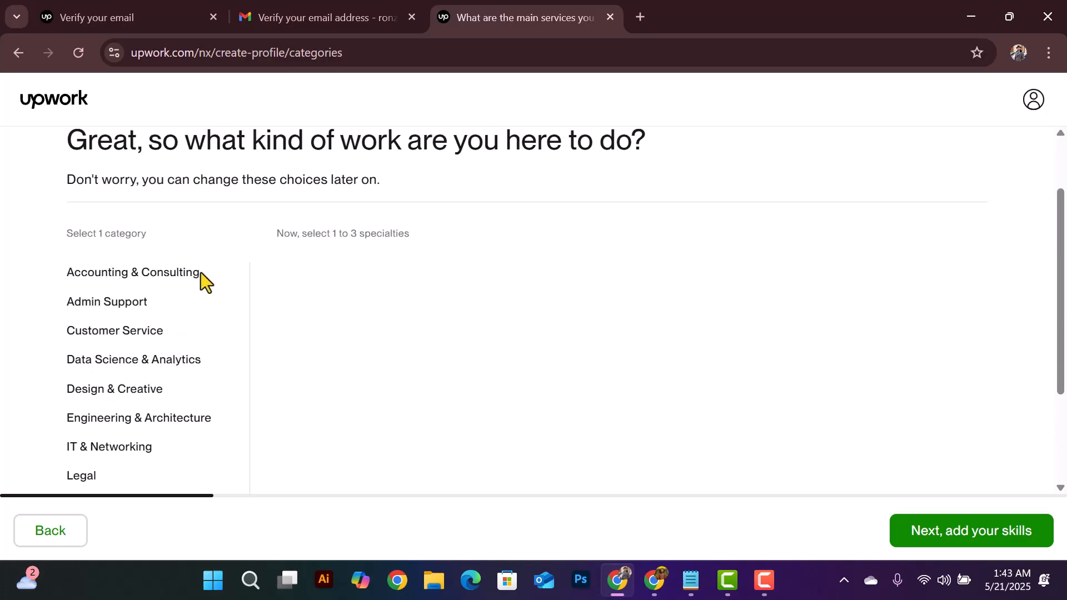
{"action": "scroll", "coordinate": [201, 272], "scroll_direction": "up", "scroll_amount": 1}
{"action": "scroll", "coordinate": [131, 352], "scroll_direction": "down", "scroll_amount": 1}
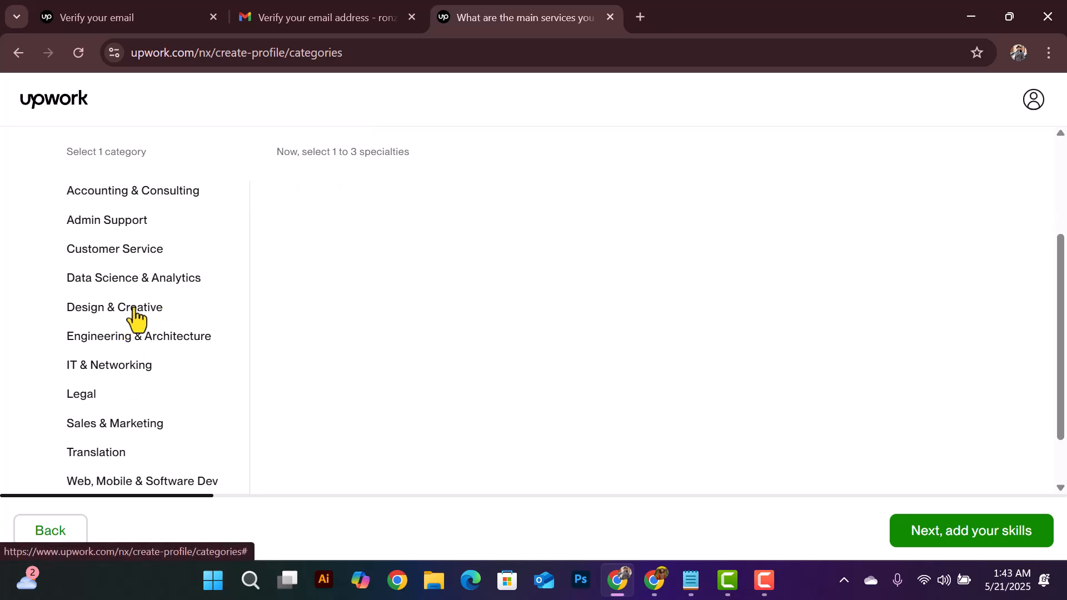
{"action": "left_click", "coordinate": [134, 308]}
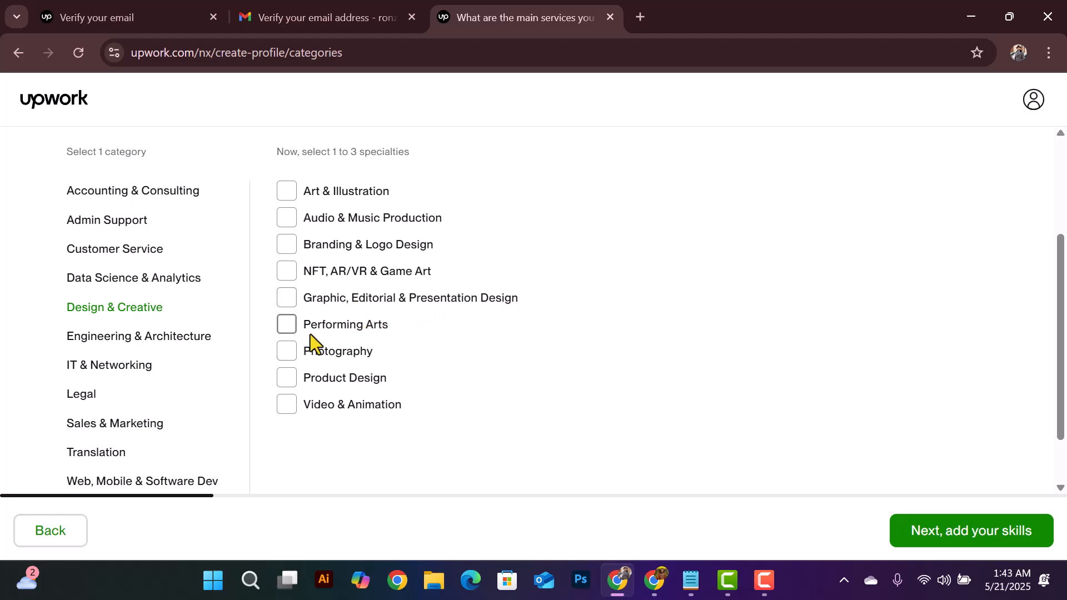
Select Graphic, Editorial & Presentation Design, Photography and Branding & Logo Design, dropping Product Design
{"action": "left_click", "coordinate": [295, 305]}
{"action": "left_click", "coordinate": [286, 356]}
{"action": "left_click", "coordinate": [298, 383]}
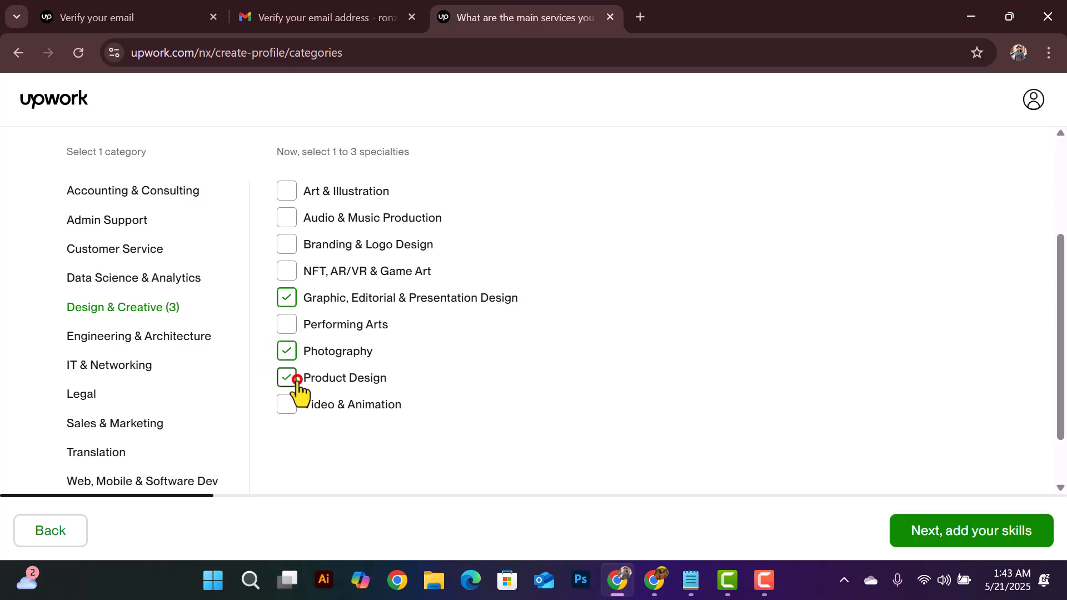
{"action": "left_click", "coordinate": [288, 242]}
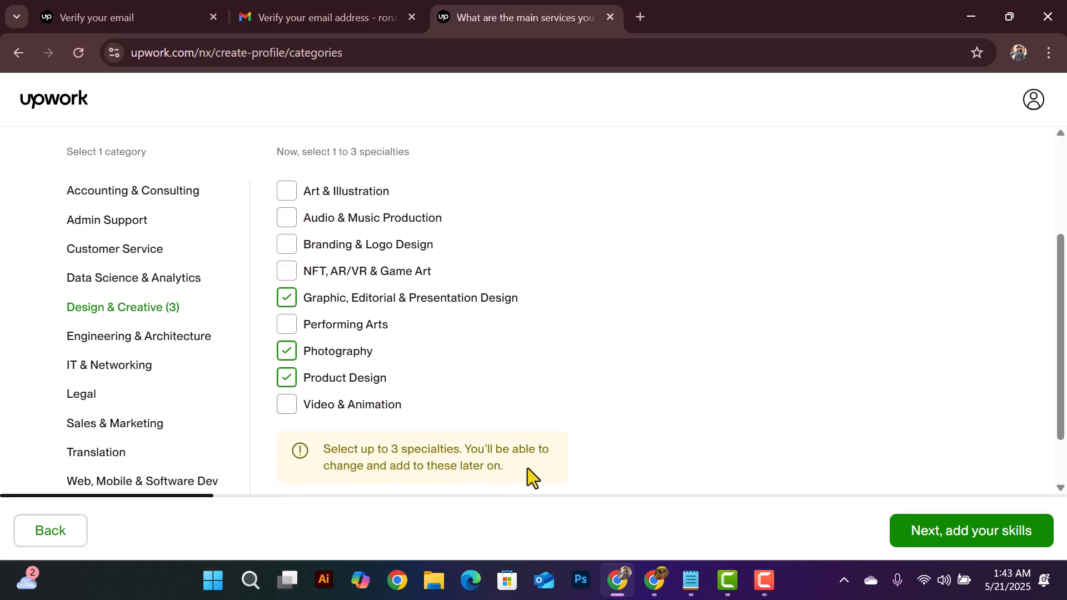
{"action": "left_click", "coordinate": [287, 380]}
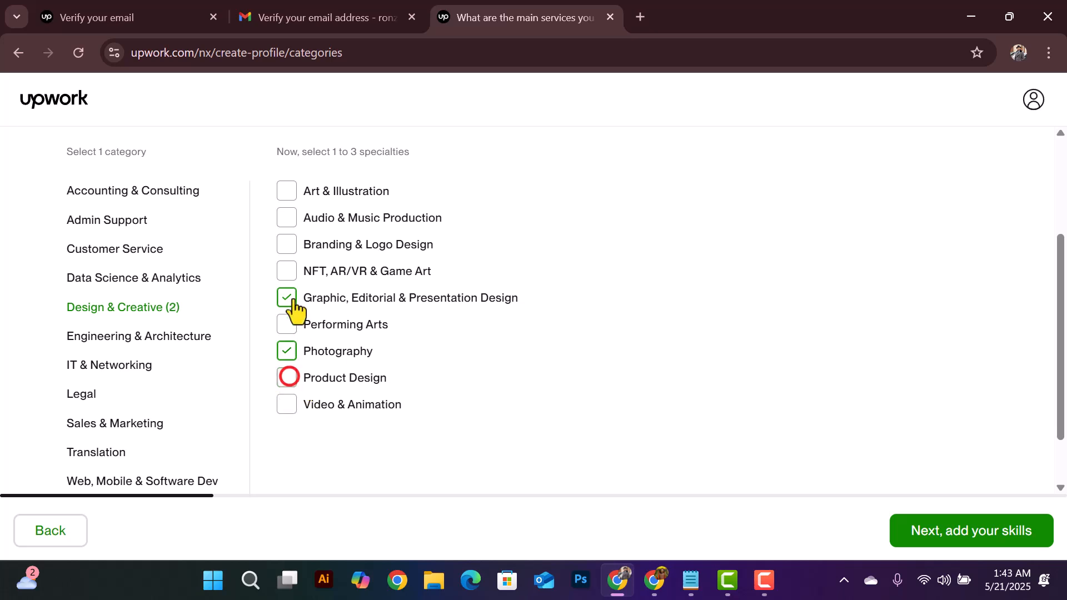
{"action": "left_click", "coordinate": [287, 245]}
{"action": "left_click", "coordinate": [972, 539]}
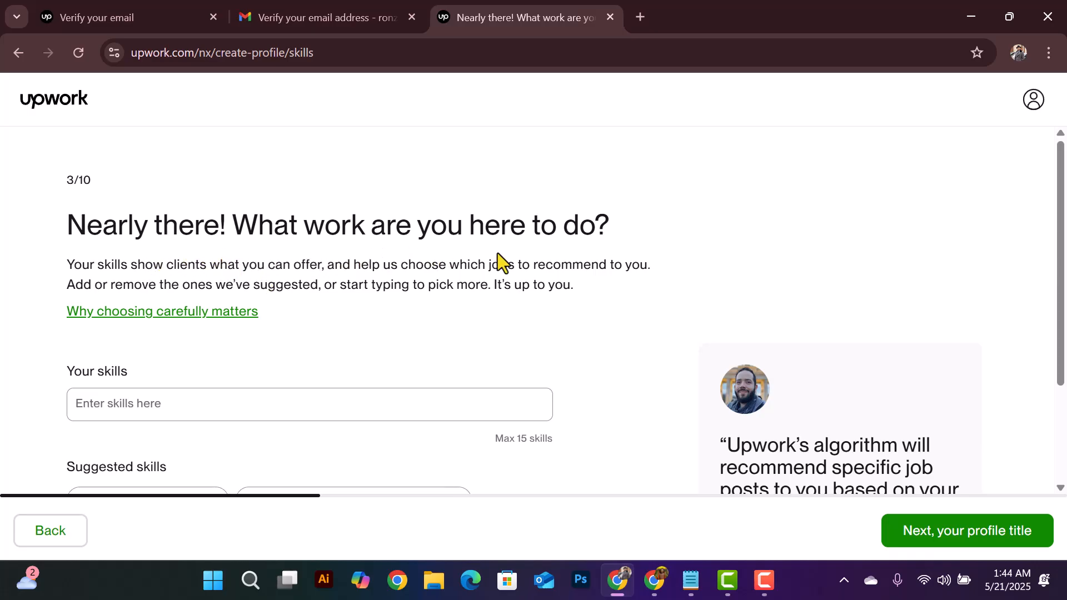
Add Graphic Design and Photo Editing to the skills list
{"action": "scroll", "coordinate": [215, 243], "scroll_direction": "down", "scroll_amount": 3}
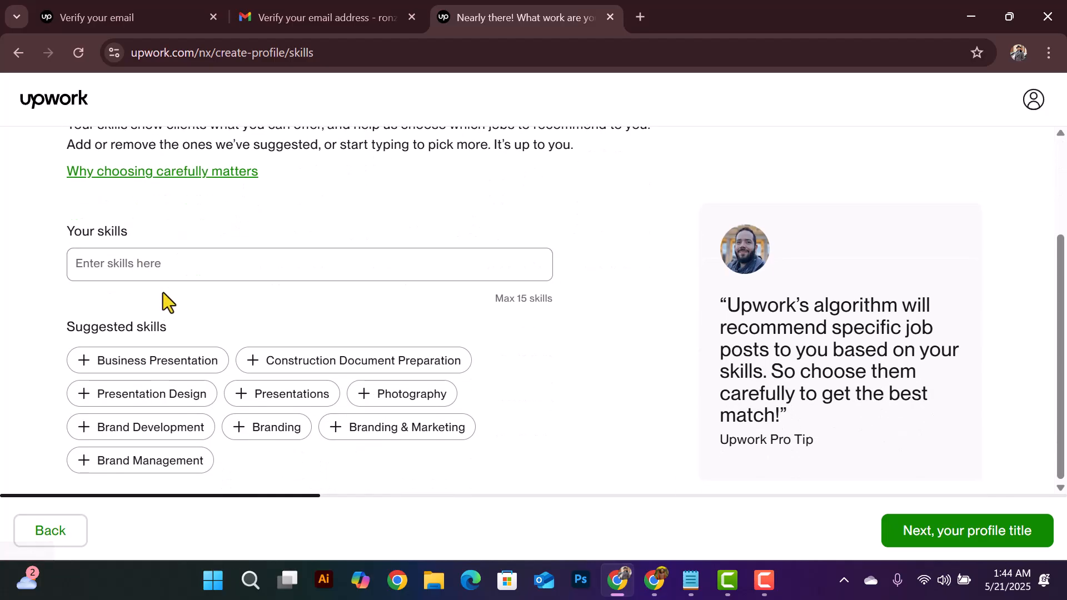
{"action": "scroll", "coordinate": [205, 274], "scroll_direction": "up", "scroll_amount": 2}
{"action": "scroll", "coordinate": [204, 275], "scroll_direction": "down", "scroll_amount": 1}
{"action": "left_click", "coordinate": [222, 265]}
{"action": "type", "text": "graphi"}
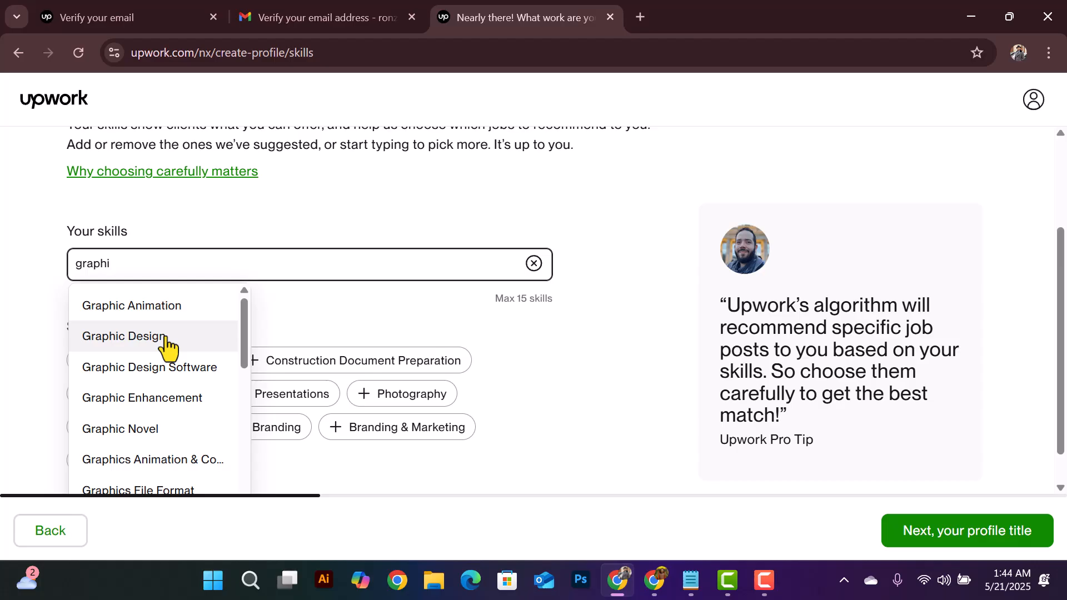
{"action": "left_click", "coordinate": [165, 338]}
{"action": "type", "text": "pho"}
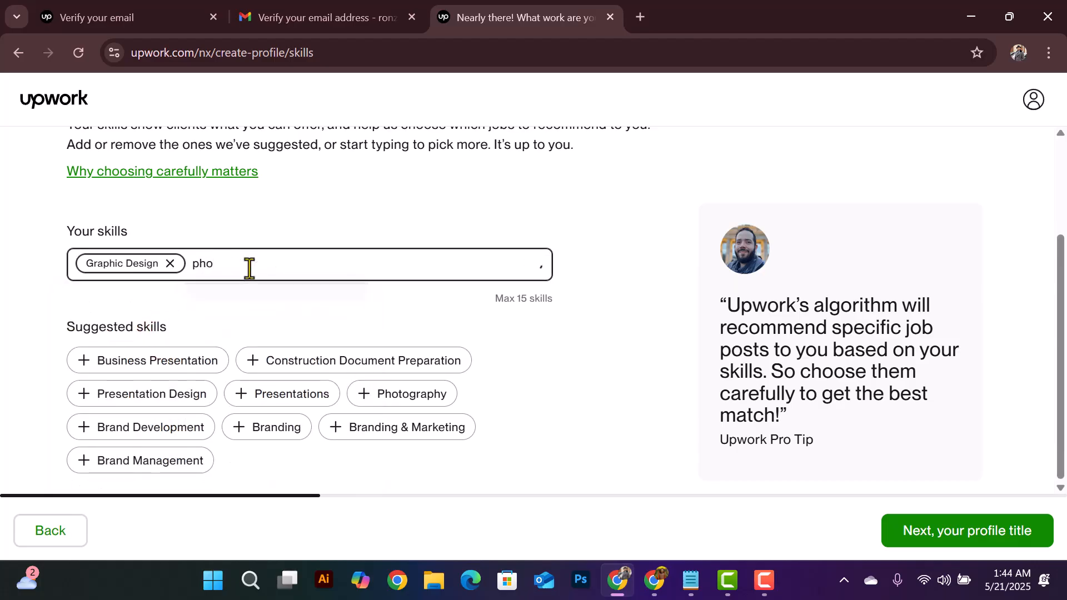
{"action": "type", "text": "rto"}
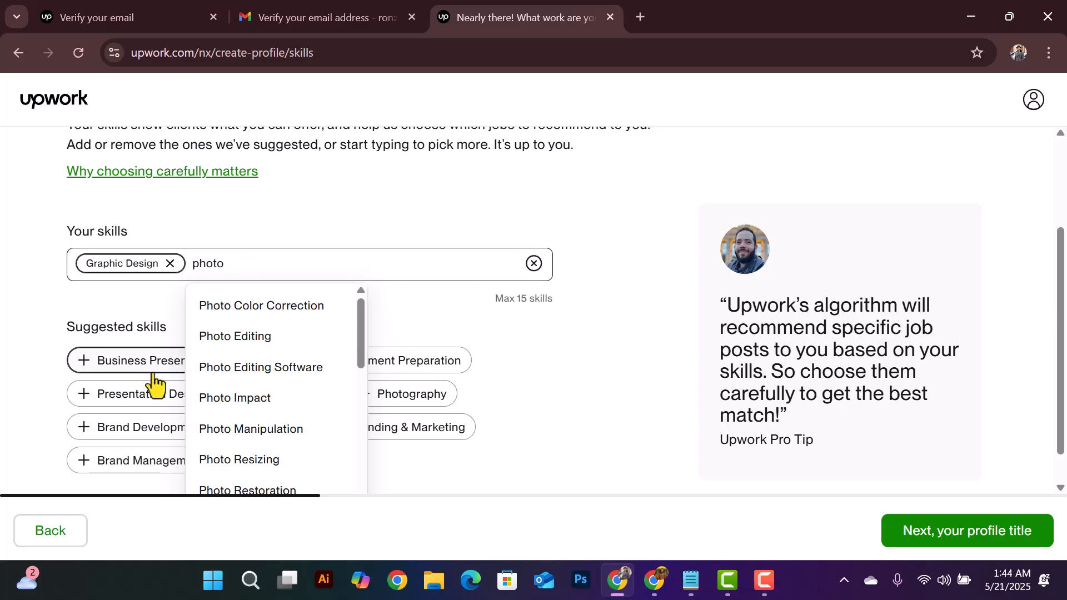
{"action": "left_click", "coordinate": [249, 336]}
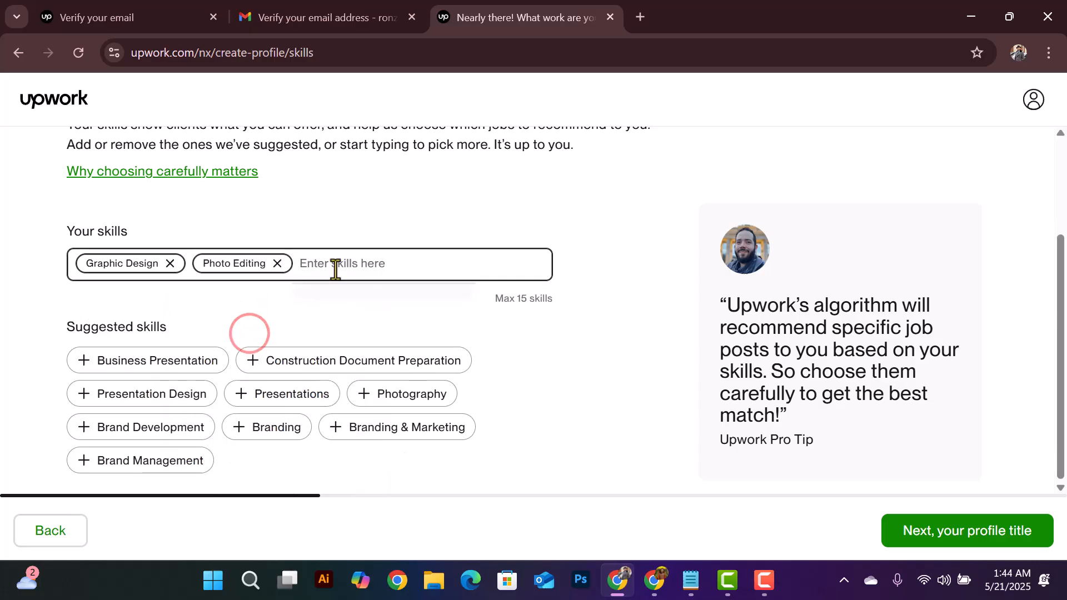
Complete the list at the 15-skill maximum and continue to the profile title step
{"action": "type", "text": "phto"}
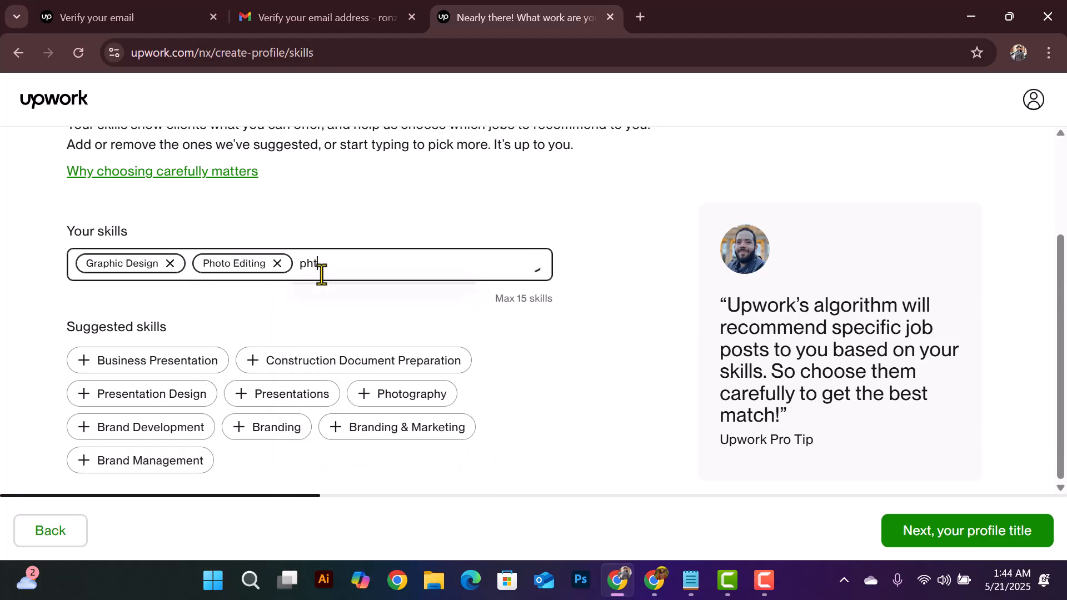
{"action": "key", "text": "BackSpace"}
{"action": "key", "text": "BackSpace"}
{"action": "type", "text": "o"}
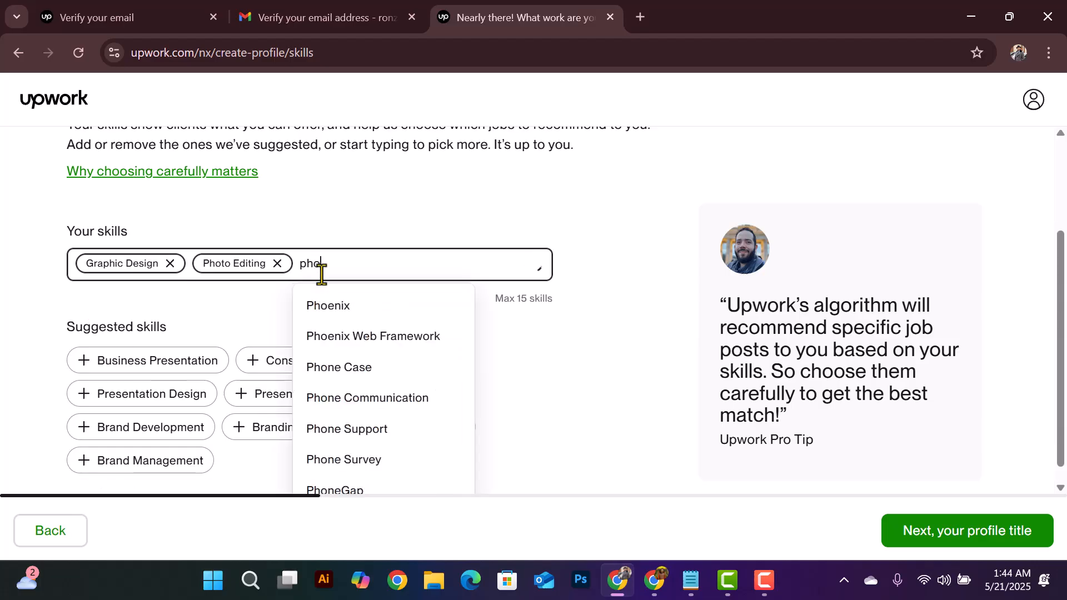
{"action": "type", "text": "to"}
{"action": "scroll", "coordinate": [412, 400], "scroll_direction": "down", "scroll_amount": 2}
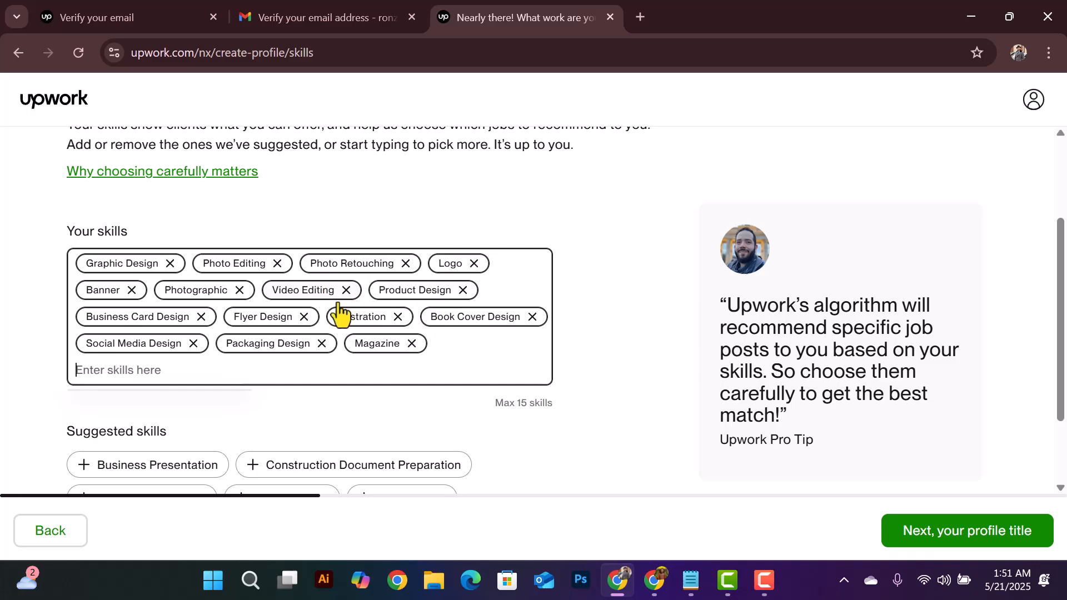
{"action": "left_click_drag", "start_coordinate": [566, 396], "coordinate": [485, 401]}
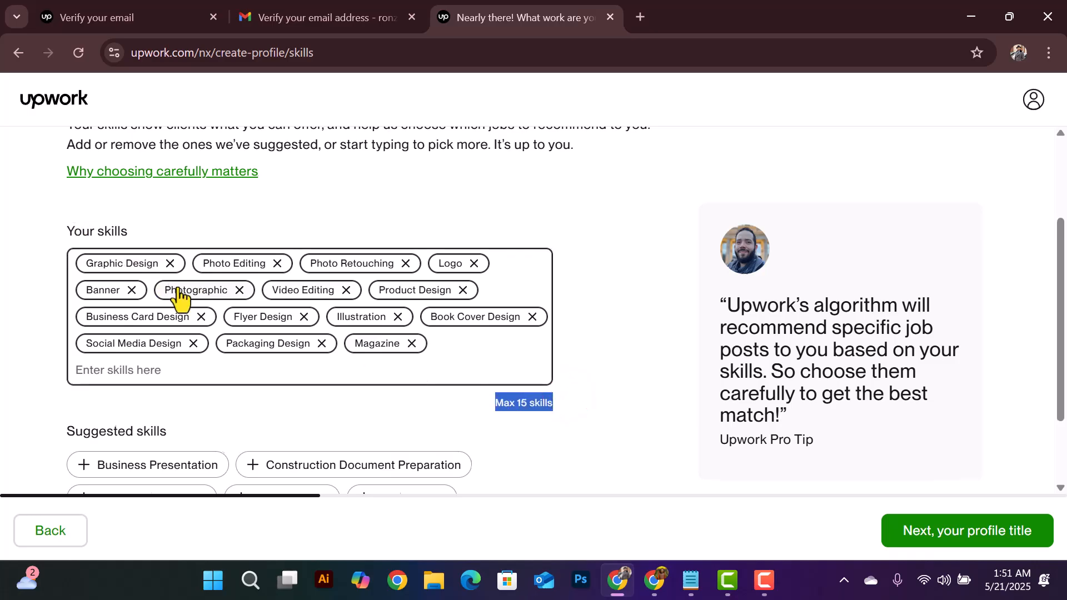
{"action": "scroll", "coordinate": [199, 301], "scroll_direction": "down", "scroll_amount": 2}
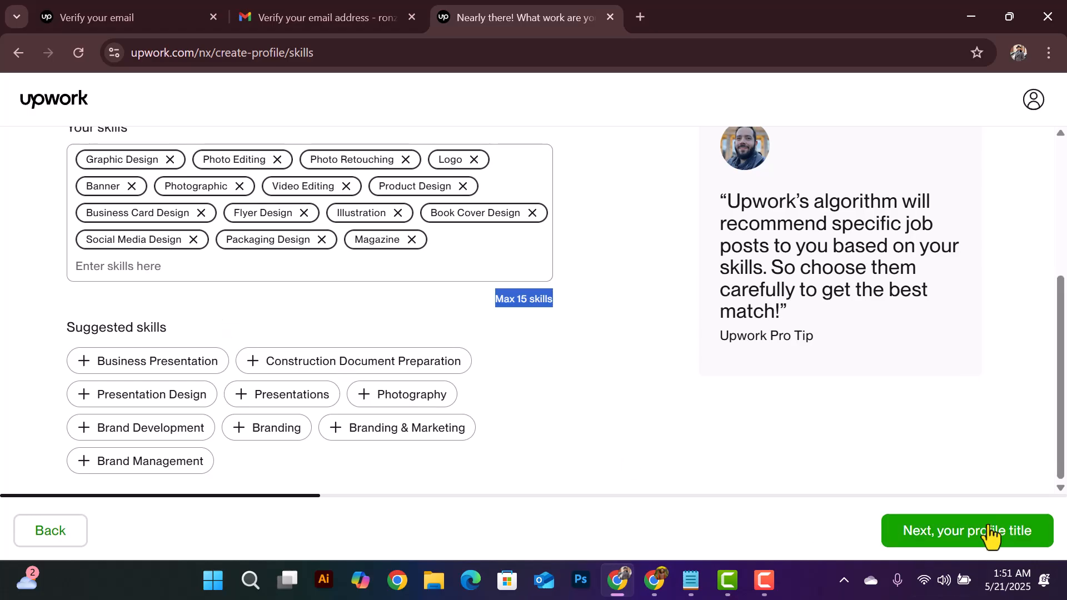
{"action": "left_click", "coordinate": [922, 532]}
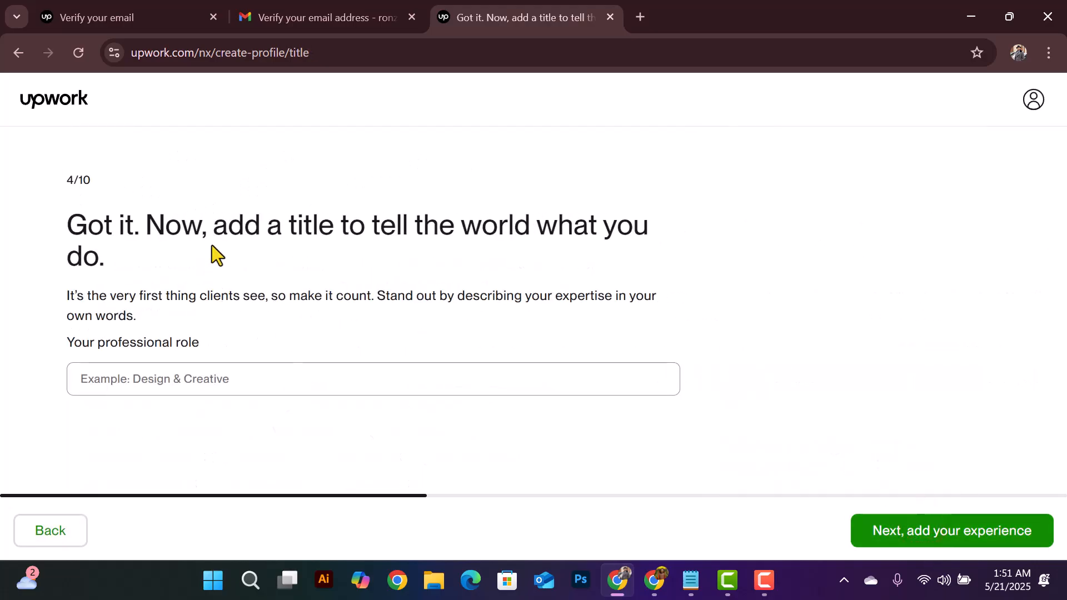
Enter 'I am a Graphic Designer' as the professional role and continue to work experience
{"action": "left_click_drag", "start_coordinate": [270, 237], "coordinate": [486, 243]}
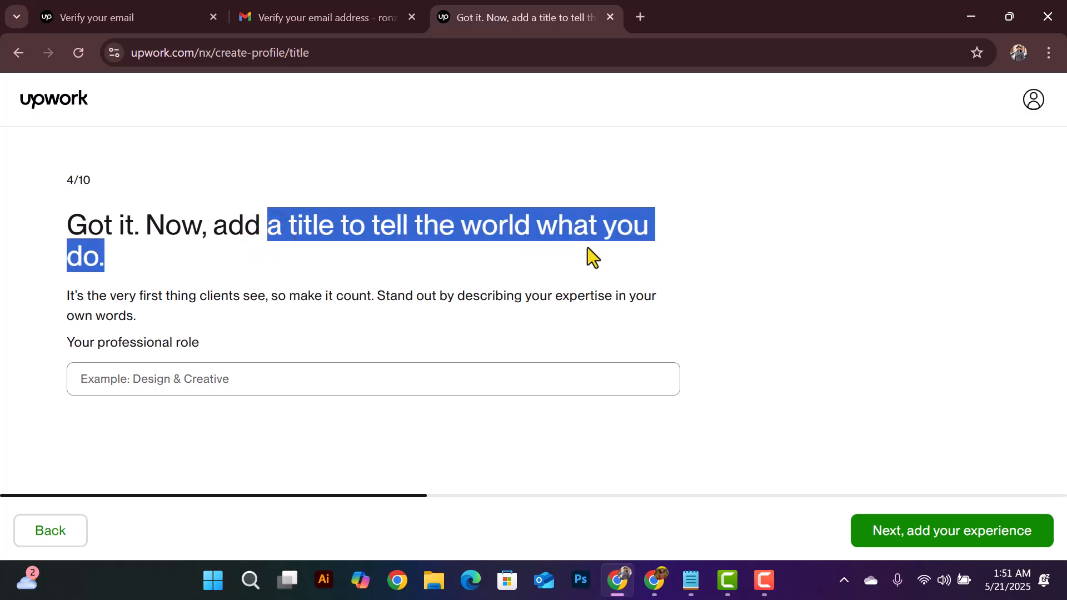
{"action": "left_click_drag", "start_coordinate": [631, 243], "coordinate": [465, 245]}
{"action": "left_click", "coordinate": [240, 380]}
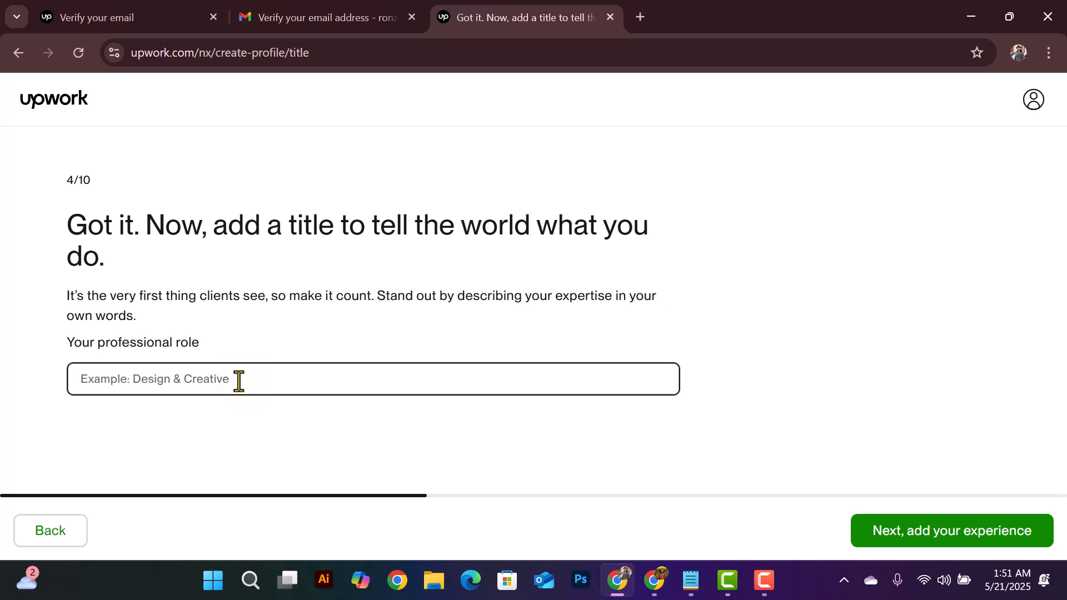
{"action": "type", "text": "gr"}
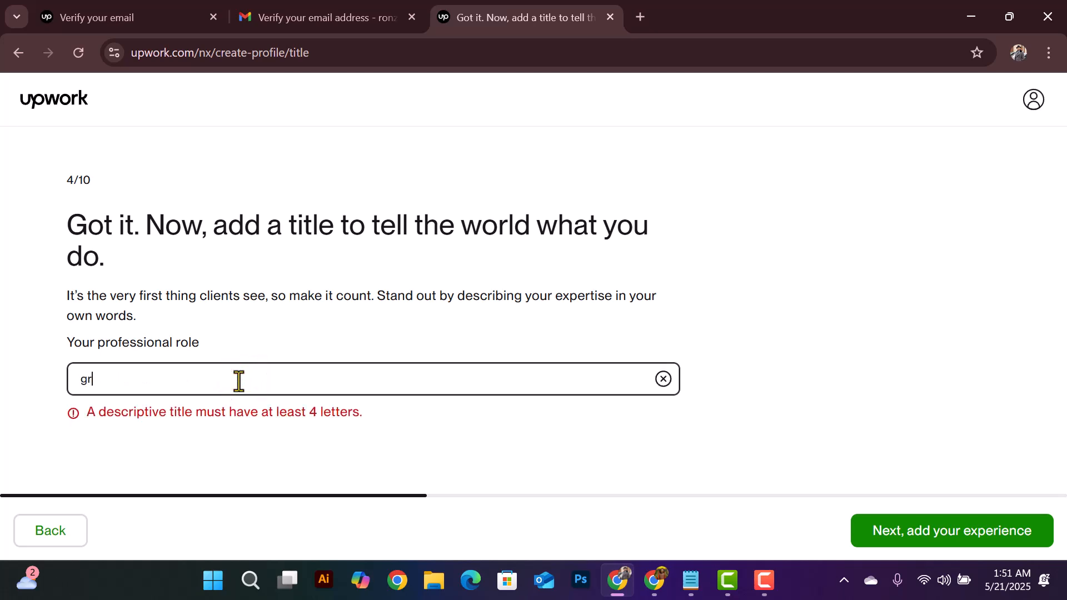
{"action": "type", "text": "aph"}
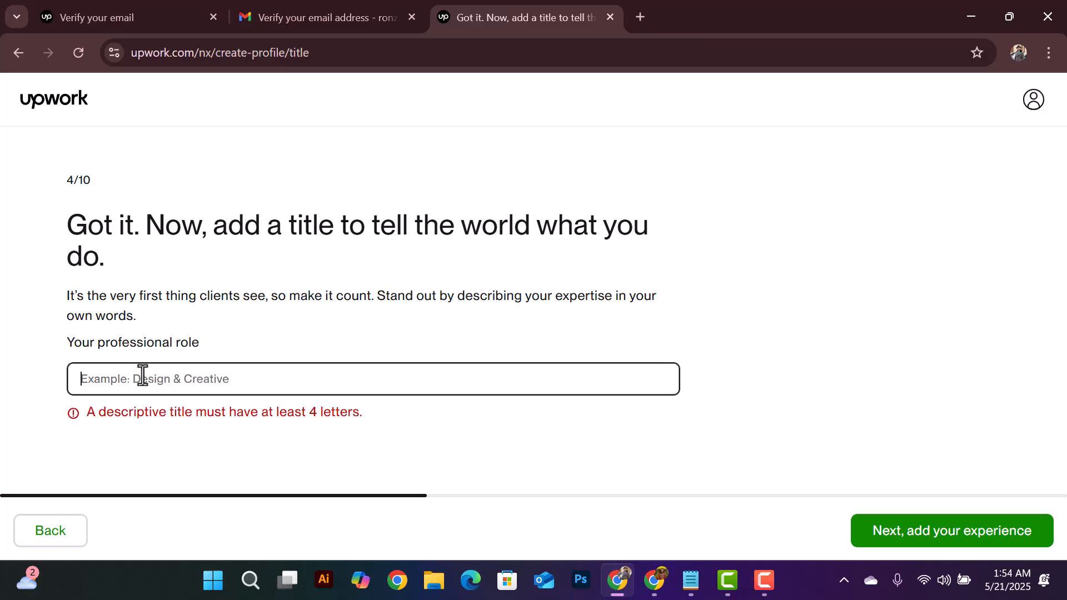
{"action": "type", "text": "I"}
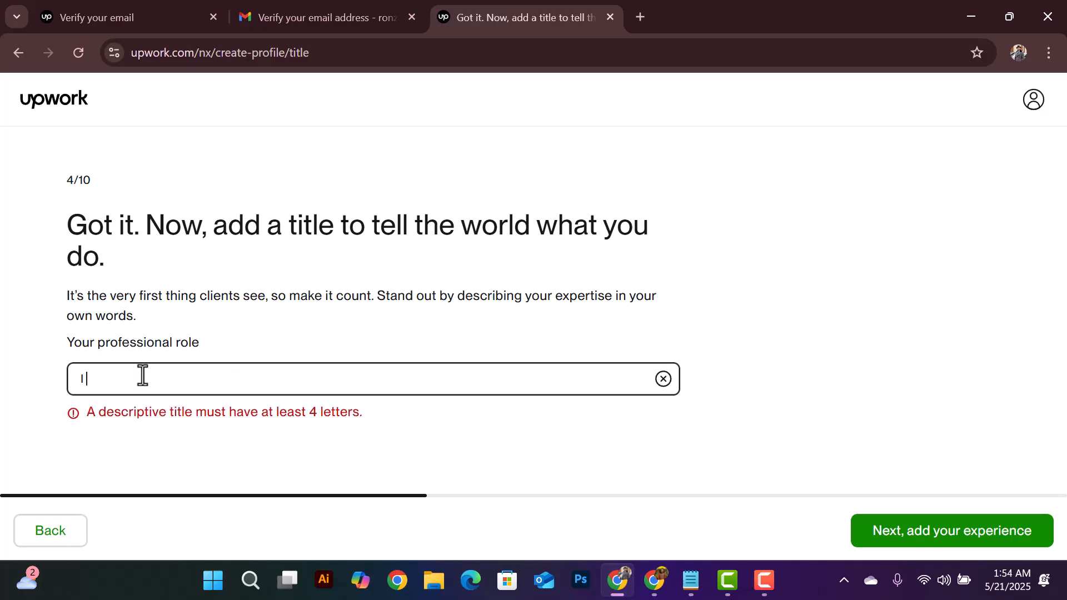
{"action": "type", "text": " am a"}
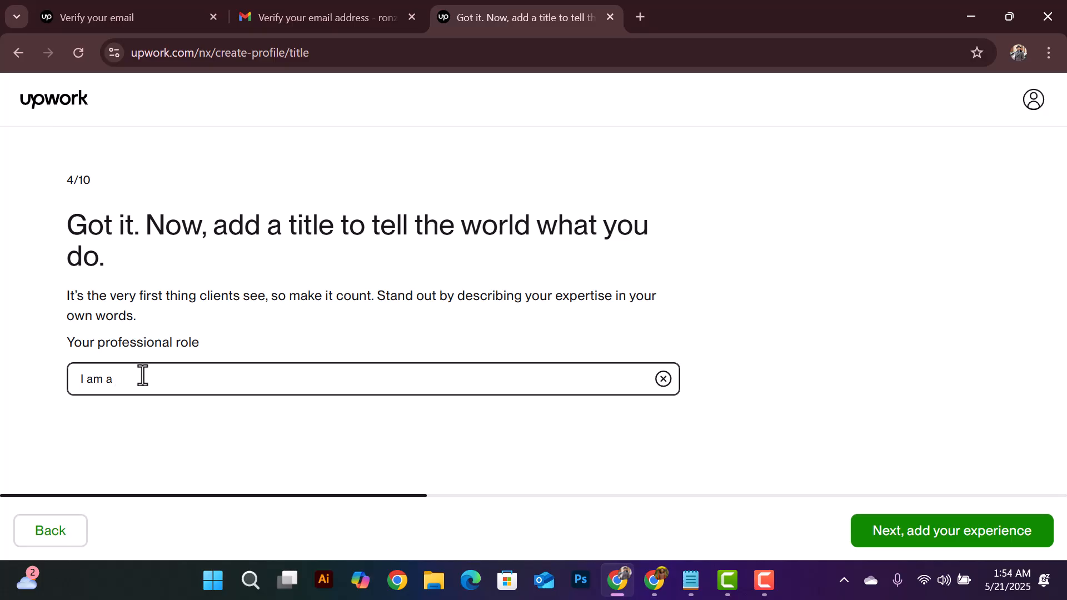
{"action": "type", "text": " Graphic Designer"}
{"action": "left_click", "coordinate": [982, 538]}
{"action": "left_click_drag", "start_coordinate": [56, 173], "coordinate": [474, 230]}
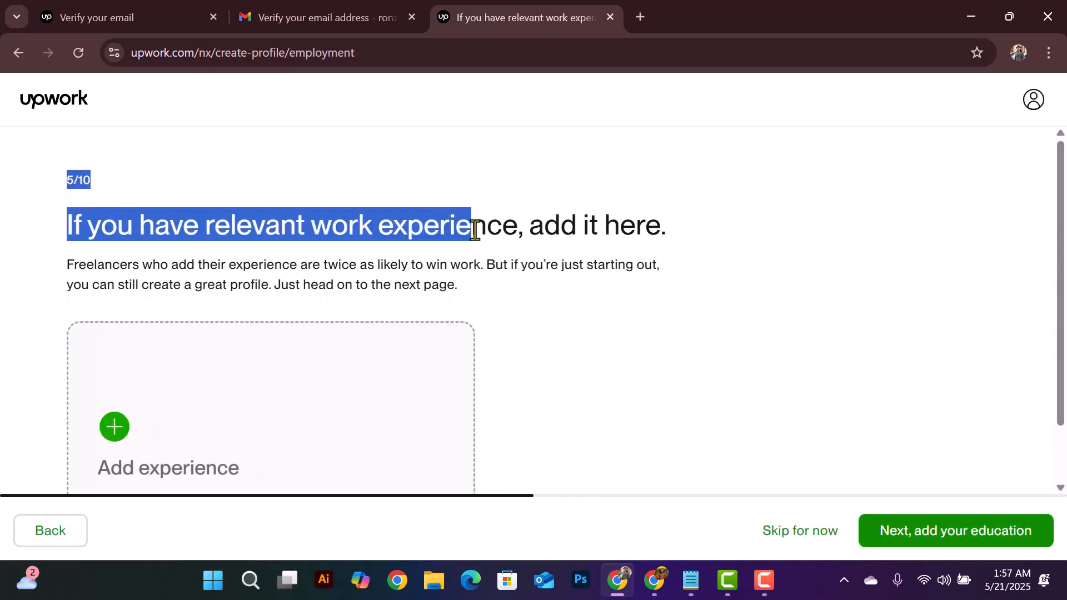
Open the Add Work Experience form from the experience step
{"action": "left_click", "coordinate": [498, 255]}
{"action": "scroll", "coordinate": [266, 252], "scroll_direction": "down", "scroll_amount": 1}
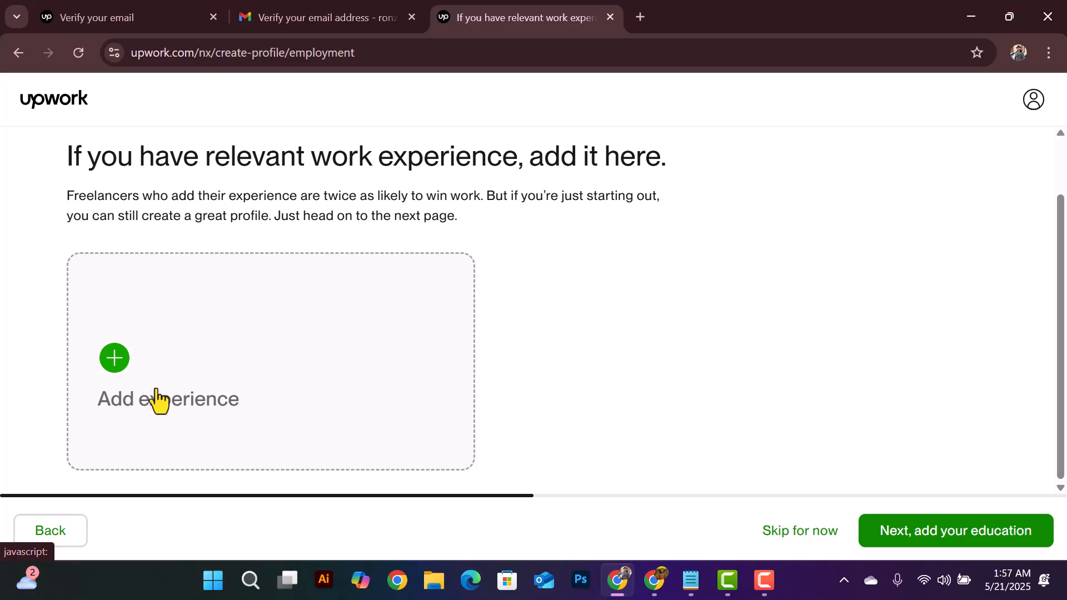
{"action": "left_click", "coordinate": [114, 360]}
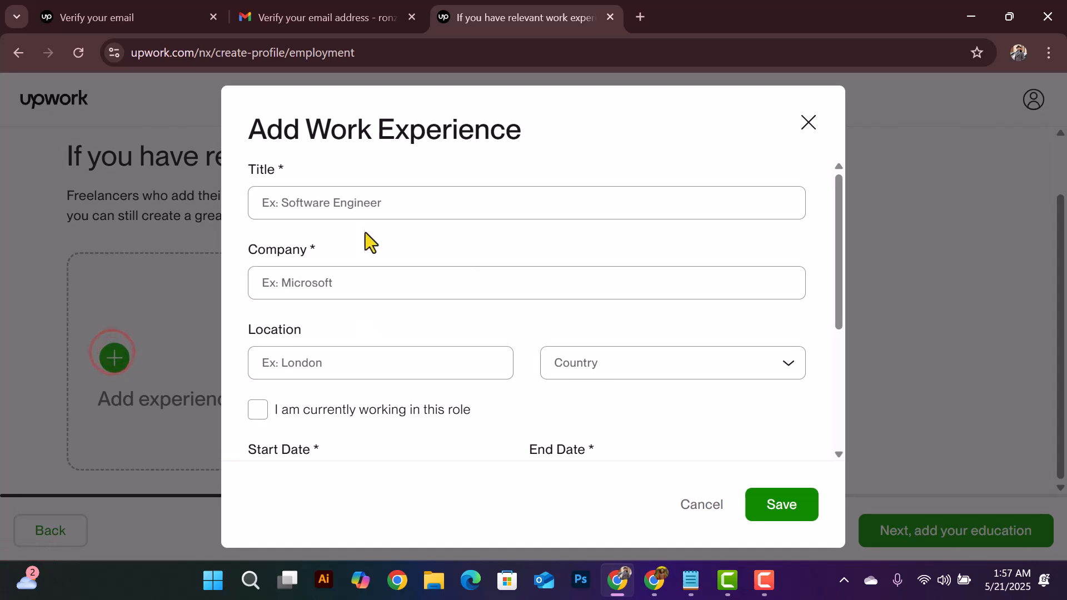
Enter Graphic Designer as the job title and Fiverr as the company
{"action": "left_click", "coordinate": [363, 189]}
{"action": "type", "text": "Graphic Designer"}
{"action": "left_click", "coordinate": [341, 244]}
{"action": "left_click", "coordinate": [317, 278]}
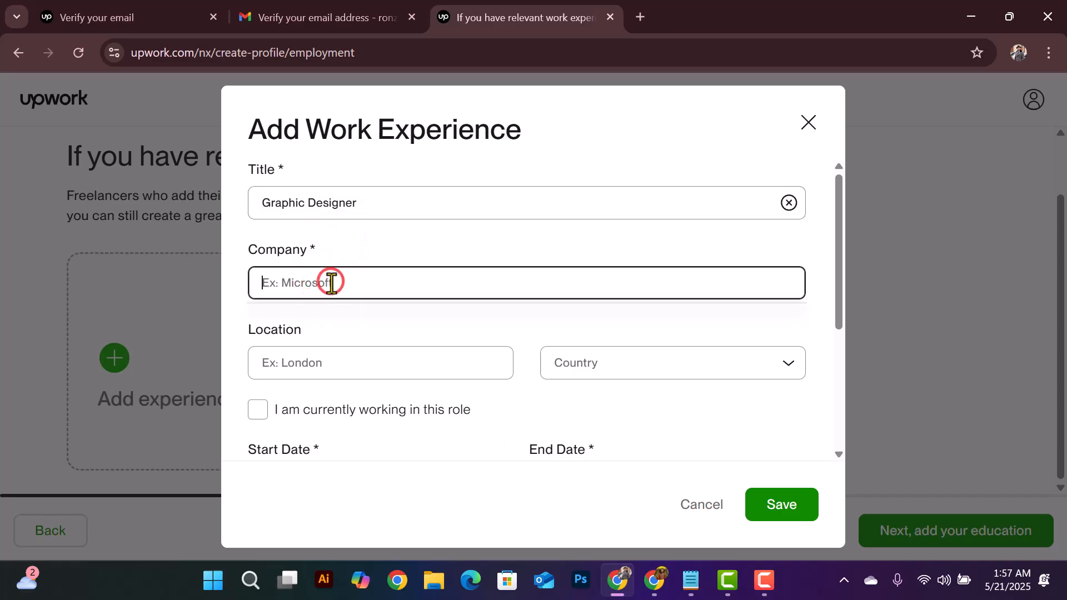
{"action": "type", "text": "f"}
{"action": "key", "text": "BackSpace"}
{"action": "type", "text": "Fiv"}
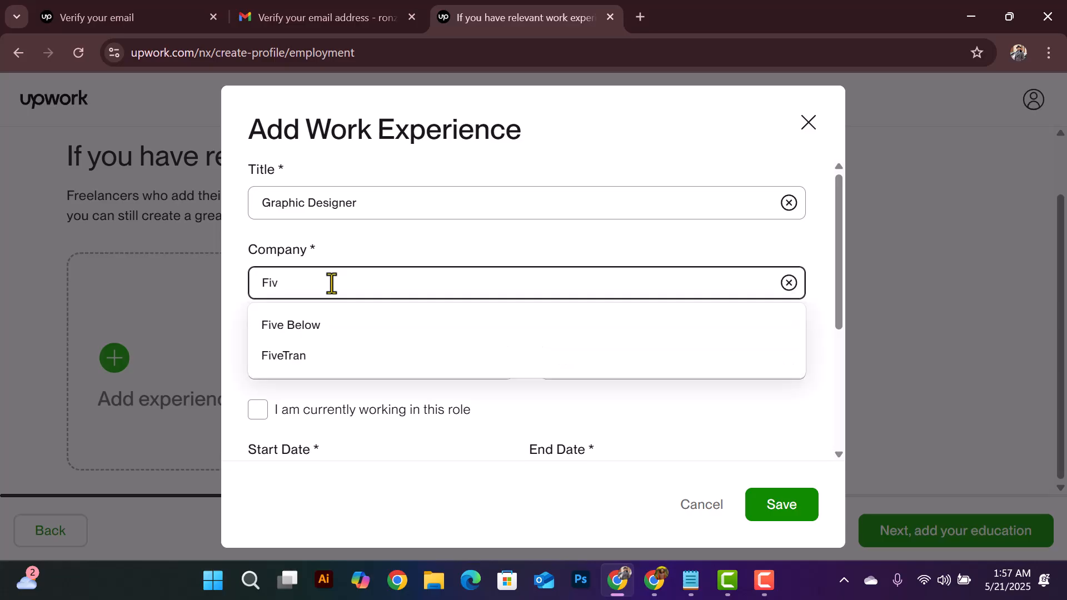
{"action": "type", "text": "e"}
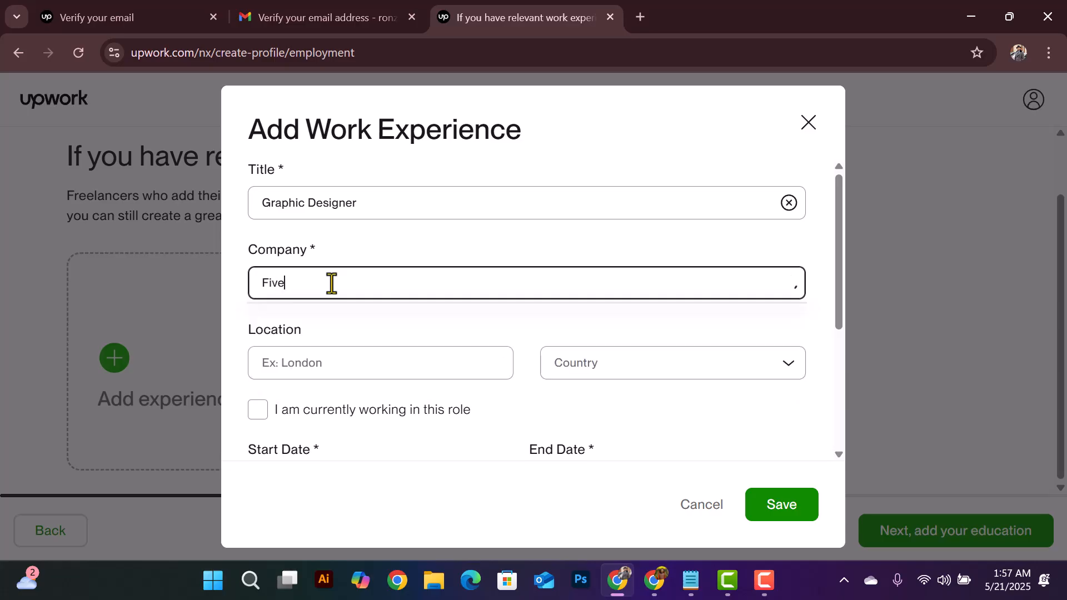
{"action": "type", "text": "rr"}
{"action": "left_click", "coordinate": [323, 364]}
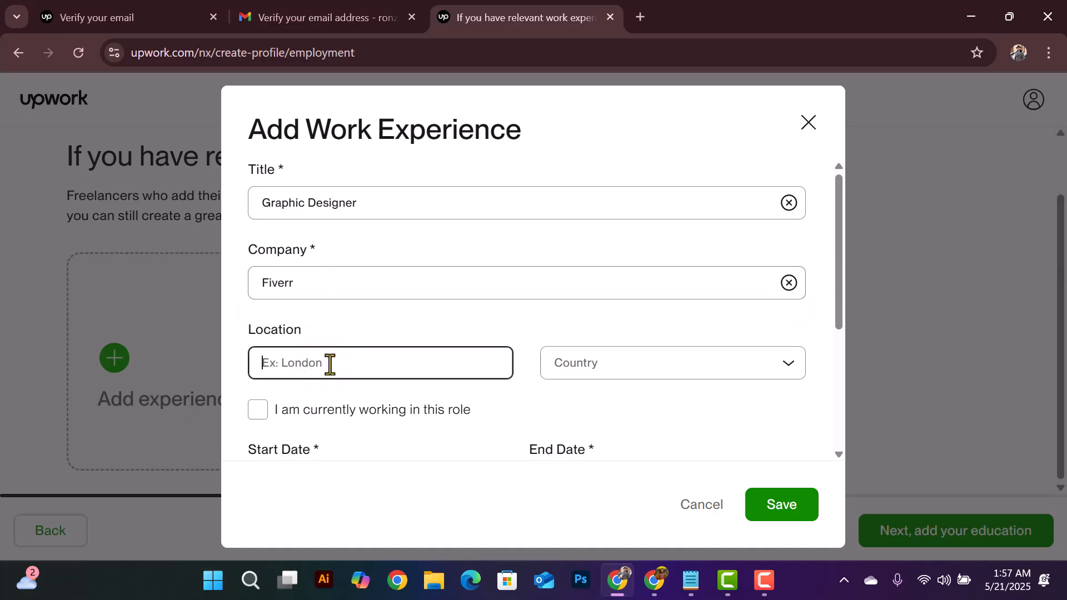
Set the location country to Canada and return to the city field after an incomplete save
{"action": "left_click", "coordinate": [713, 368]}
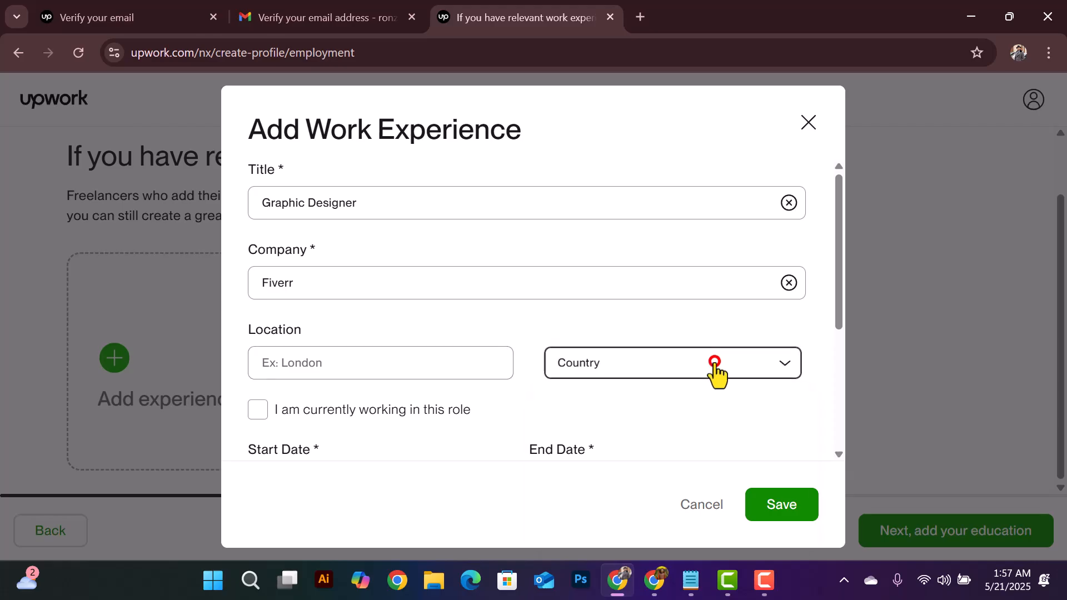
{"action": "type", "text": "cana"}
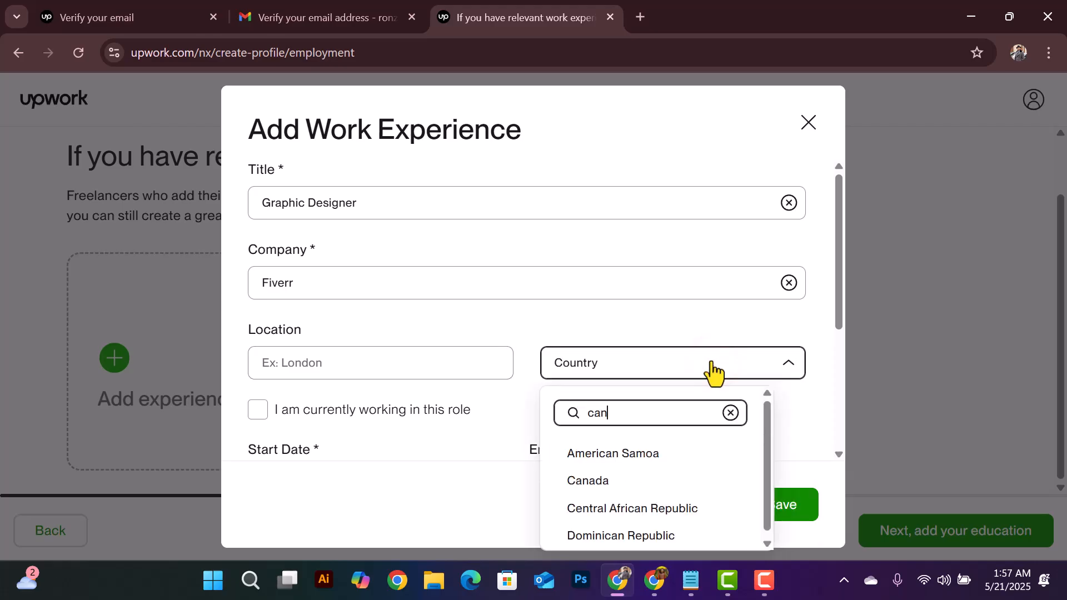
{"action": "left_click", "coordinate": [619, 458]}
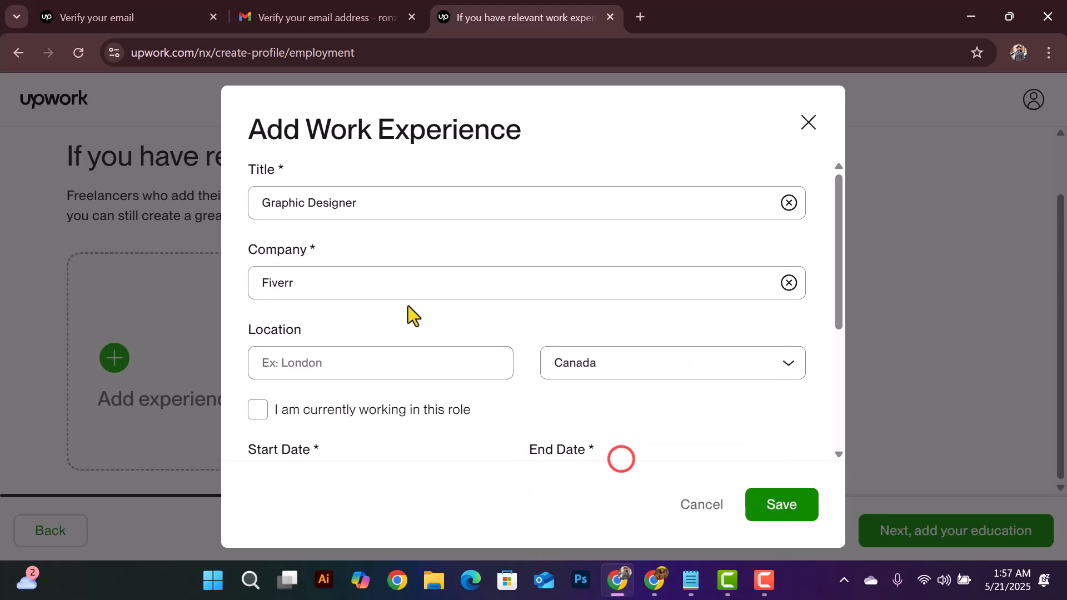
{"action": "scroll", "coordinate": [411, 308], "scroll_direction": "down", "scroll_amount": 3}
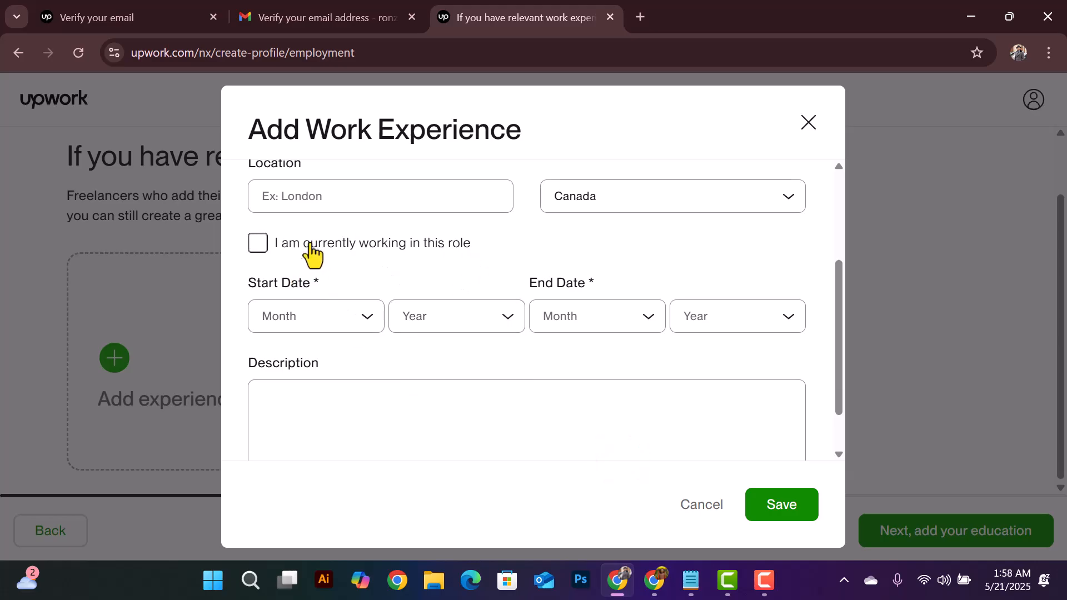
{"action": "scroll", "coordinate": [502, 269], "scroll_direction": "up", "scroll_amount": 3}
{"action": "scroll", "coordinate": [469, 300], "scroll_direction": "down", "scroll_amount": 3}
{"action": "scroll", "coordinate": [549, 381], "scroll_direction": "down", "scroll_amount": 1}
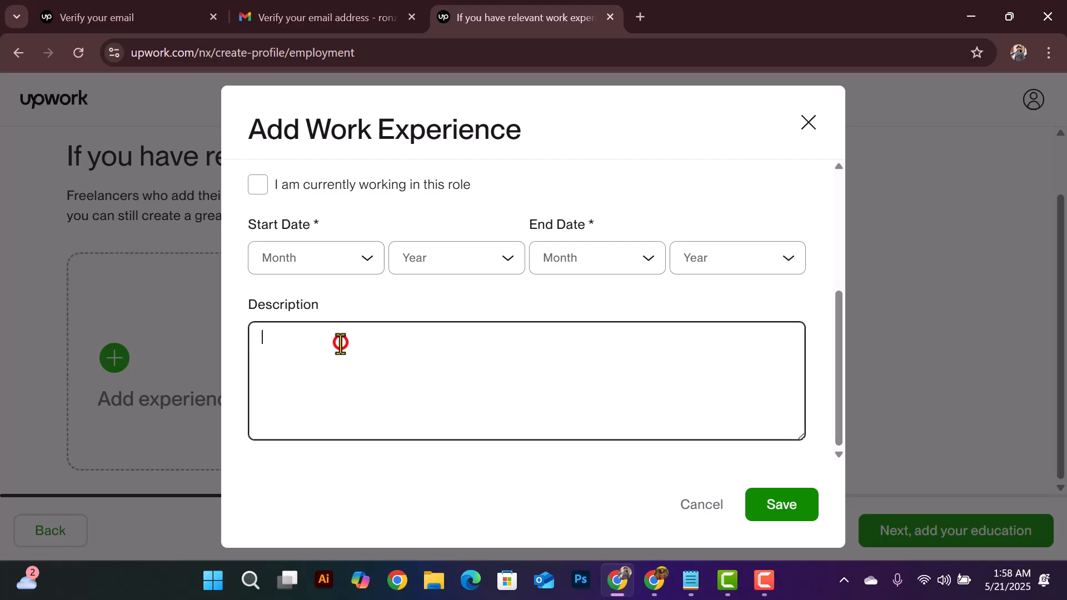
{"action": "left_click", "coordinate": [793, 508]}
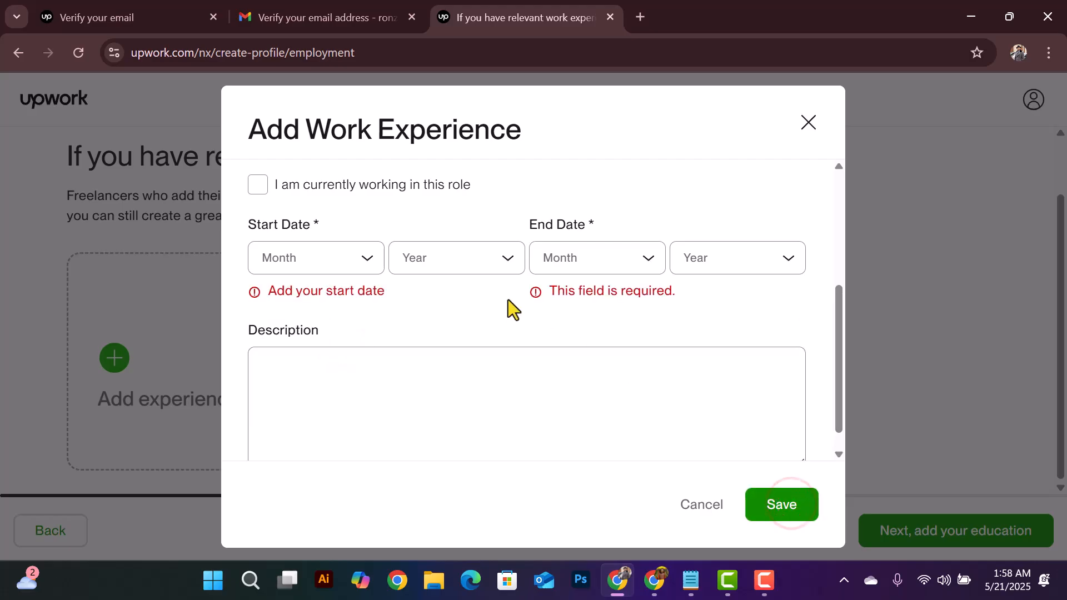
{"action": "scroll", "coordinate": [376, 305], "scroll_direction": "up", "scroll_amount": 1}
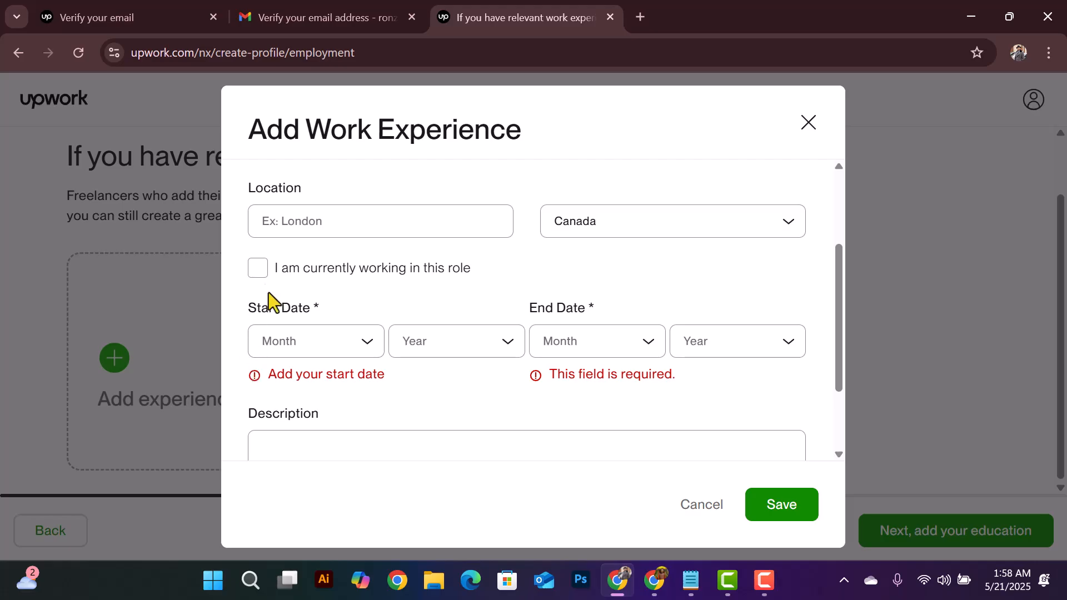
{"action": "scroll", "coordinate": [244, 276], "scroll_direction": "up", "scroll_amount": 2}
{"action": "left_click", "coordinate": [315, 305]}
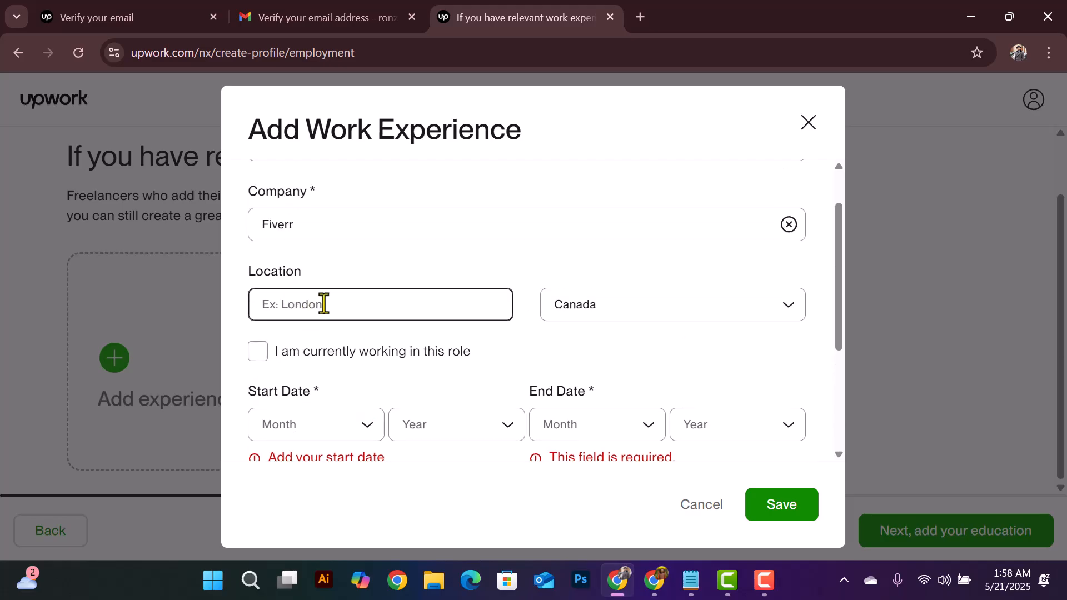
{"action": "scroll", "coordinate": [334, 400], "scroll_direction": "down", "scroll_amount": 2}
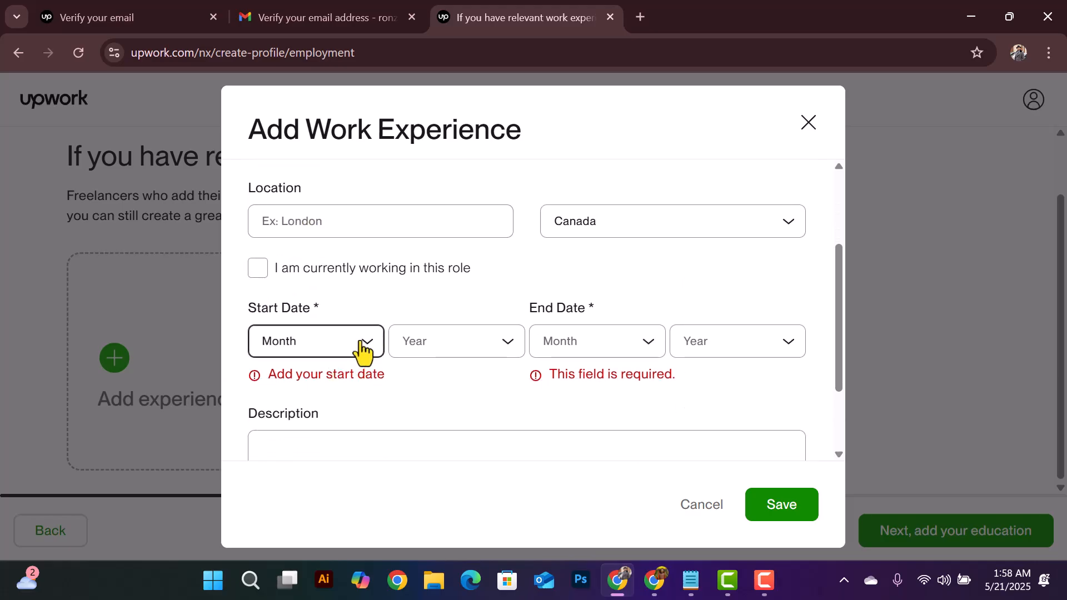
Set the dates from March 2024 to March 2025 and save the entry
{"action": "left_click", "coordinate": [365, 340]}
{"action": "left_click", "coordinate": [303, 438]}
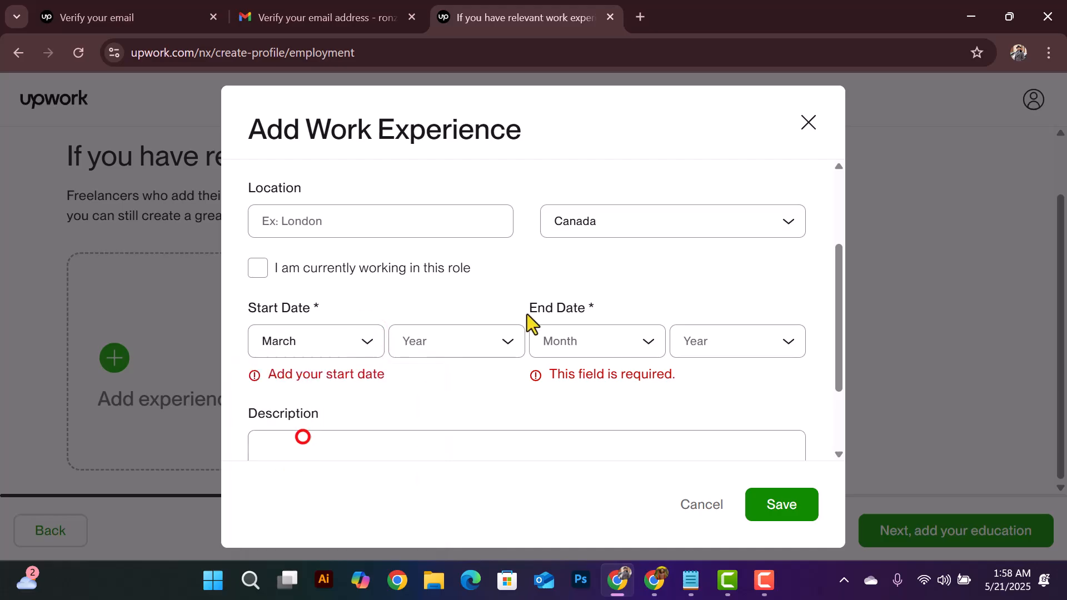
{"action": "left_click", "coordinate": [508, 345]}
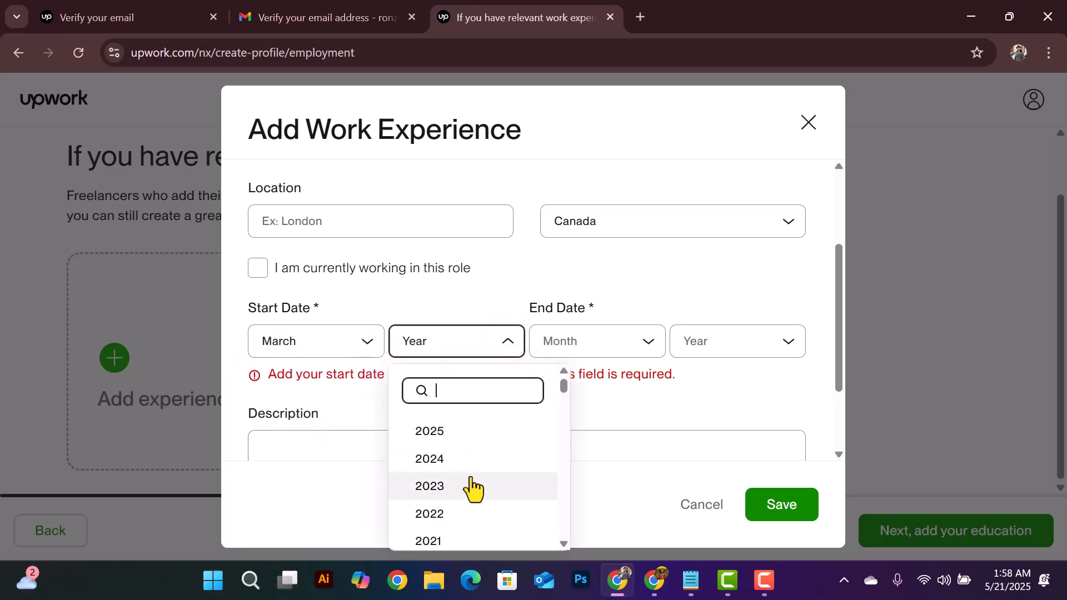
{"action": "left_click", "coordinate": [436, 459]}
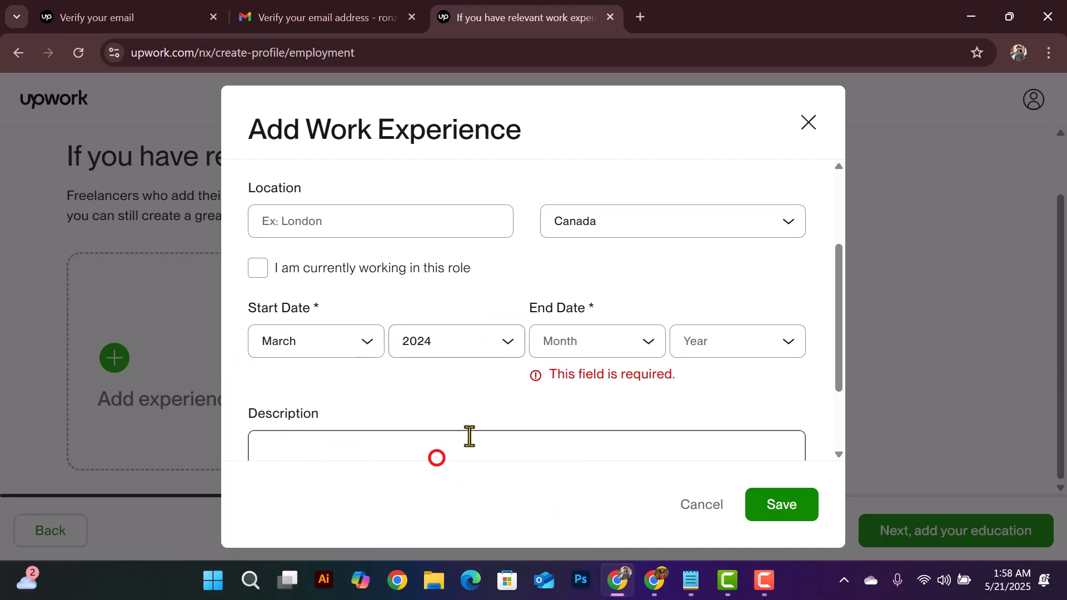
{"action": "left_click", "coordinate": [632, 341]}
{"action": "left_click", "coordinate": [578, 466]}
{"action": "left_click", "coordinate": [747, 349]}
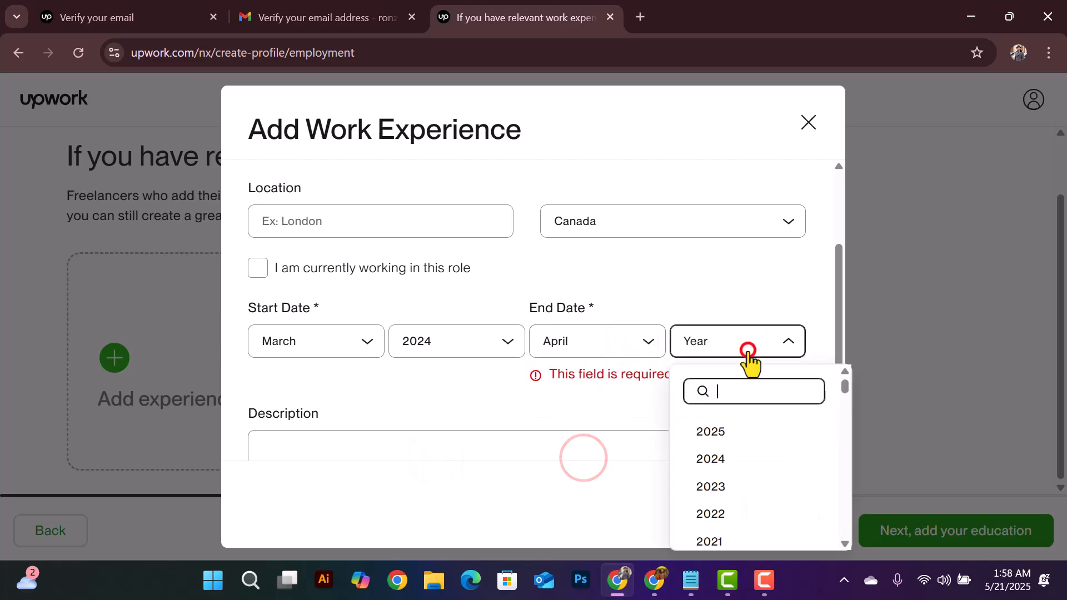
{"action": "left_click", "coordinate": [722, 432]}
{"action": "left_click", "coordinate": [637, 340]}
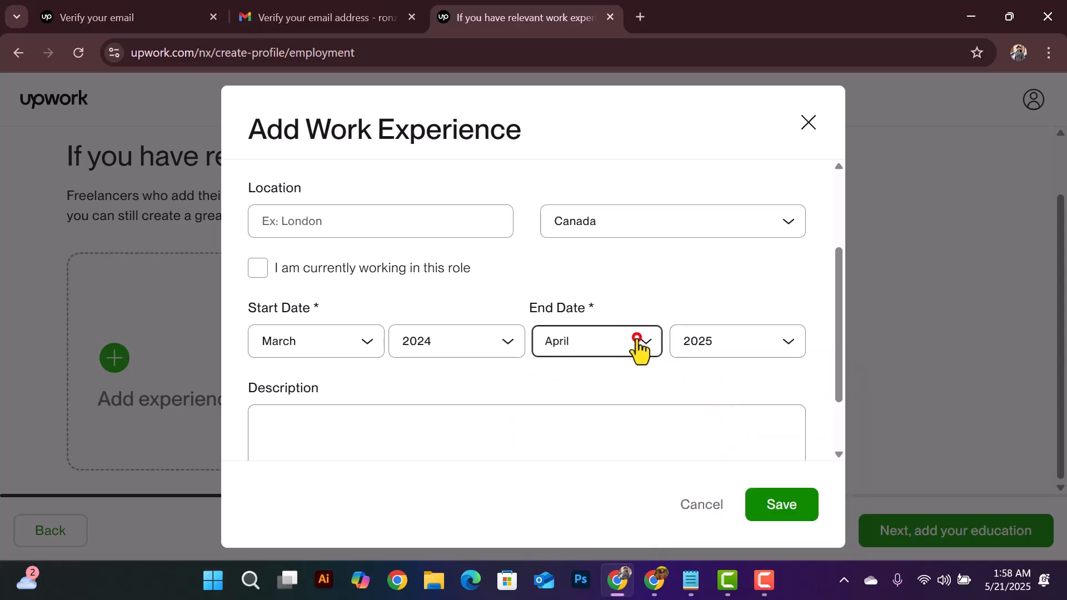
{"action": "left_click", "coordinate": [572, 438]}
{"action": "scroll", "coordinate": [390, 364], "scroll_direction": "down", "scroll_amount": 2}
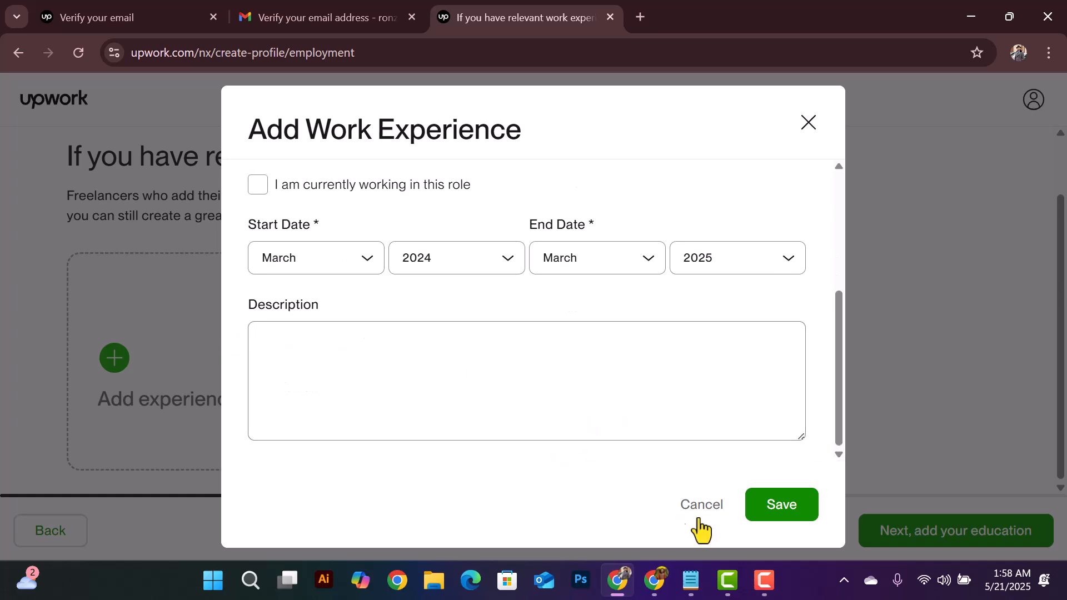
{"action": "left_click", "coordinate": [786, 506]}
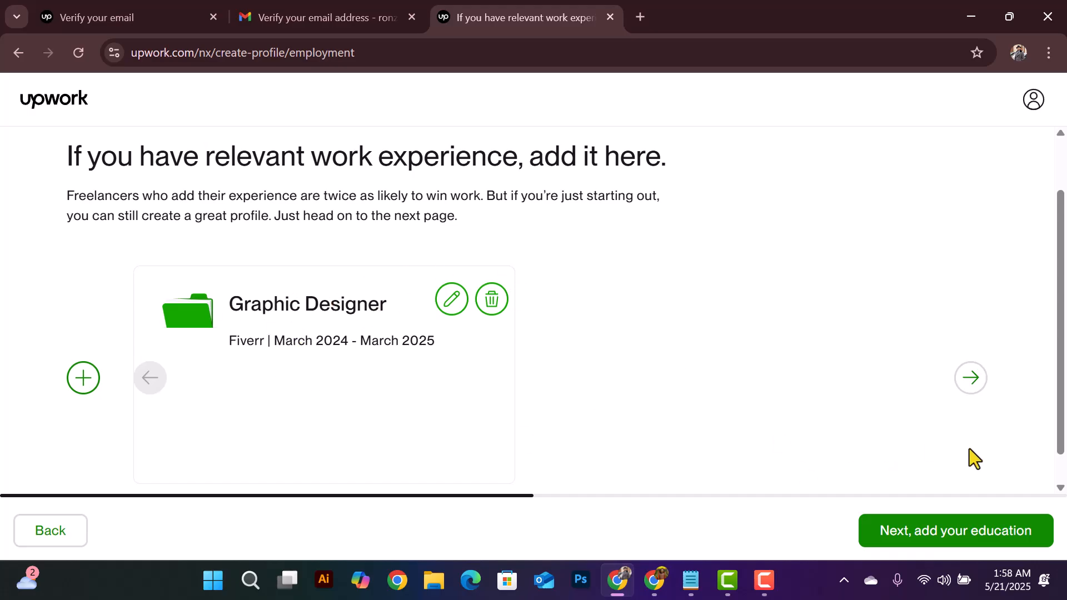
Continue to the education step (6/10) and bring the Add education card into view
{"action": "left_click", "coordinate": [966, 542]}
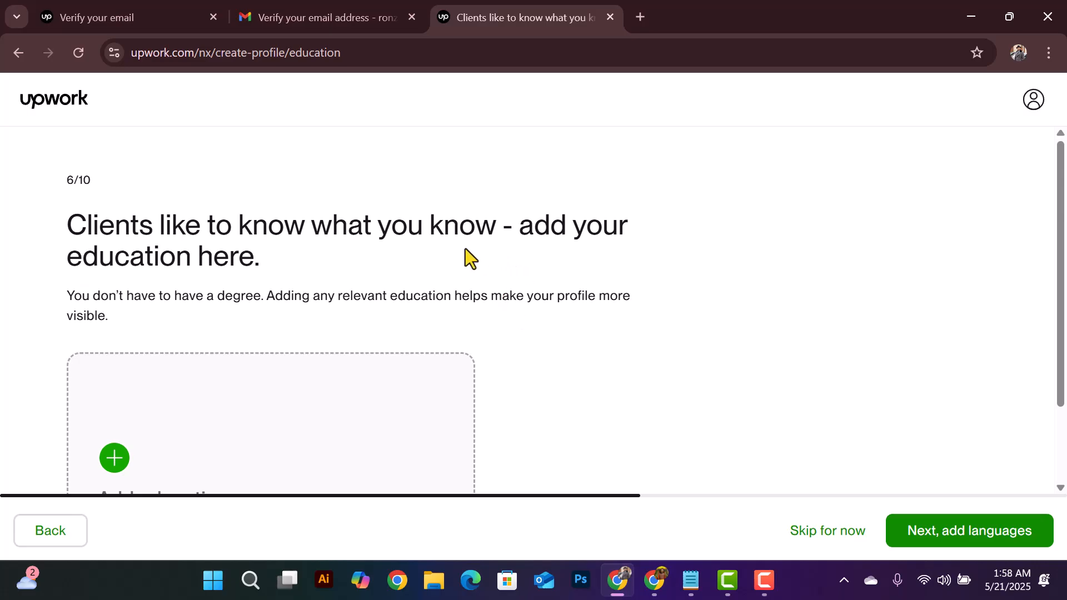
{"action": "scroll", "coordinate": [243, 249], "scroll_direction": "down", "scroll_amount": 2}
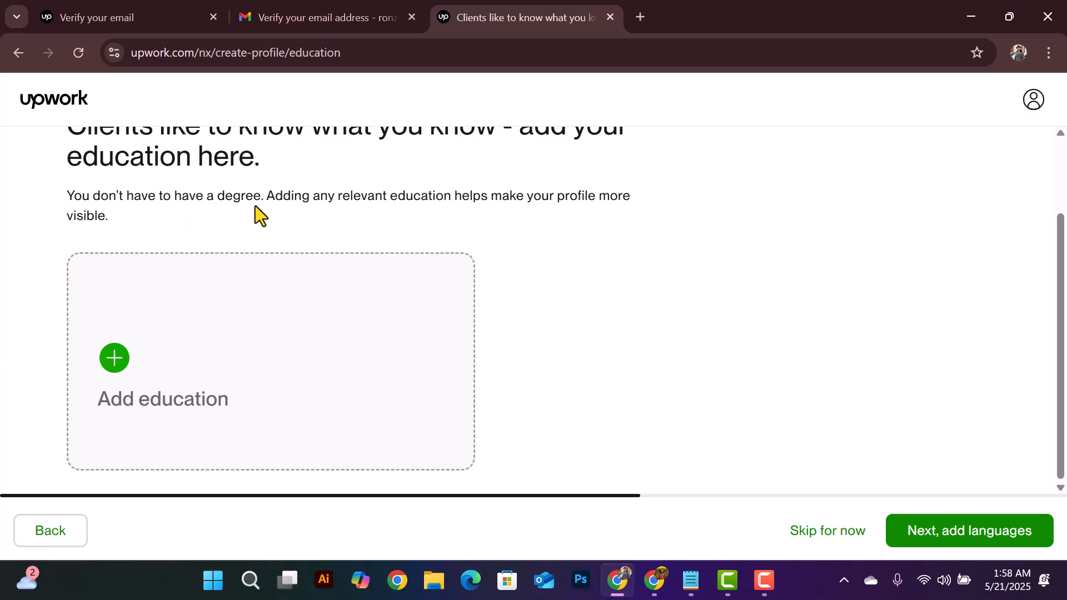
Start an education entry with University of Dhaka and a Bachelor of Applied Science (BASc) degree
{"action": "left_click", "coordinate": [107, 365]}
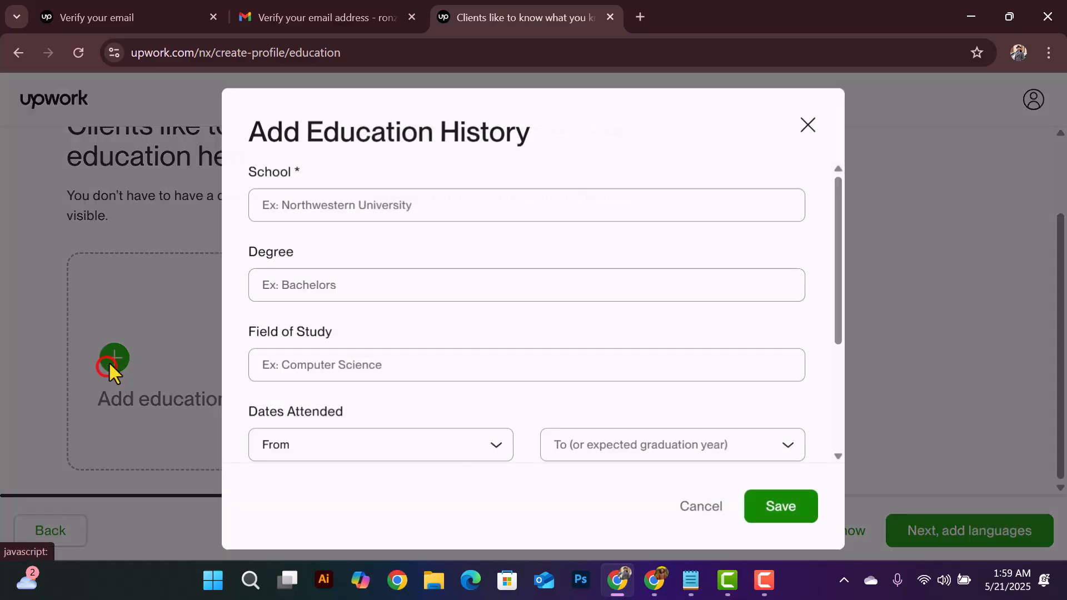
{"action": "left_click", "coordinate": [312, 201]}
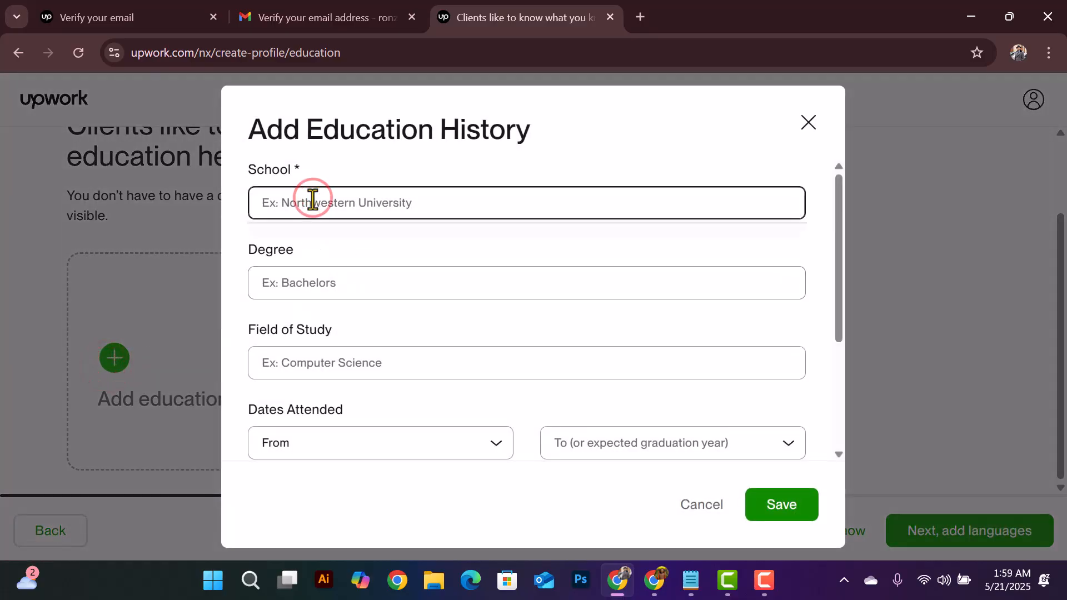
{"action": "type", "text": "Dha"}
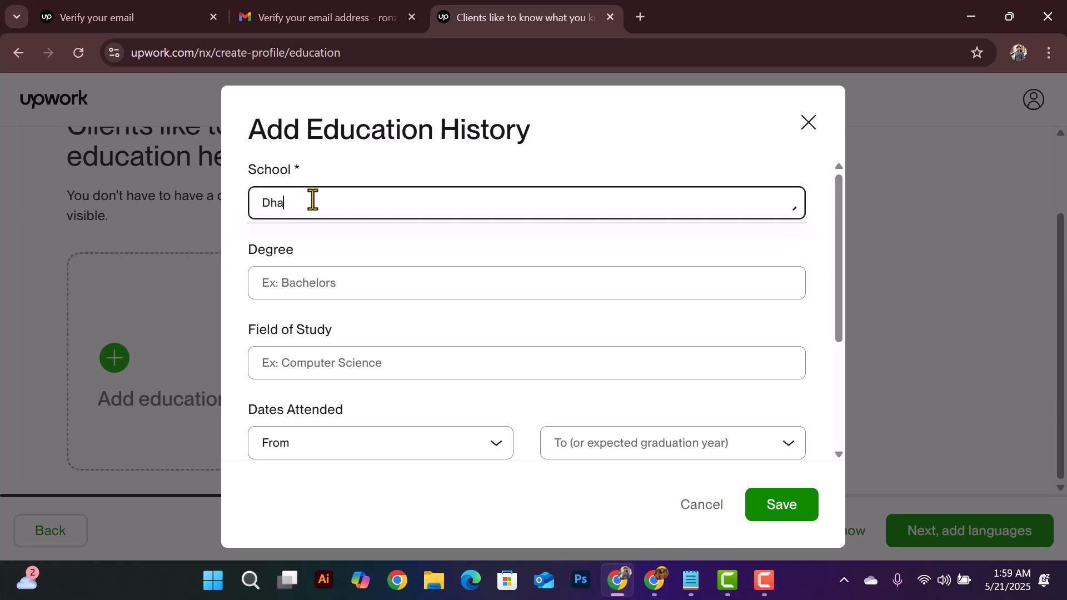
{"action": "type", "text": "ka"}
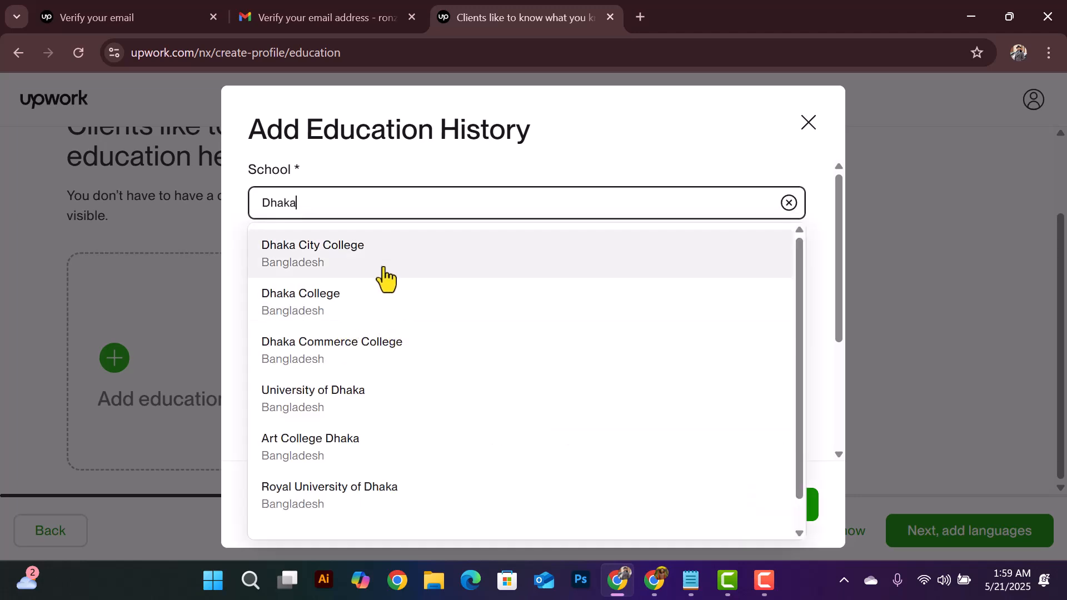
{"action": "left_click", "coordinate": [343, 409]}
{"action": "left_click", "coordinate": [322, 285]}
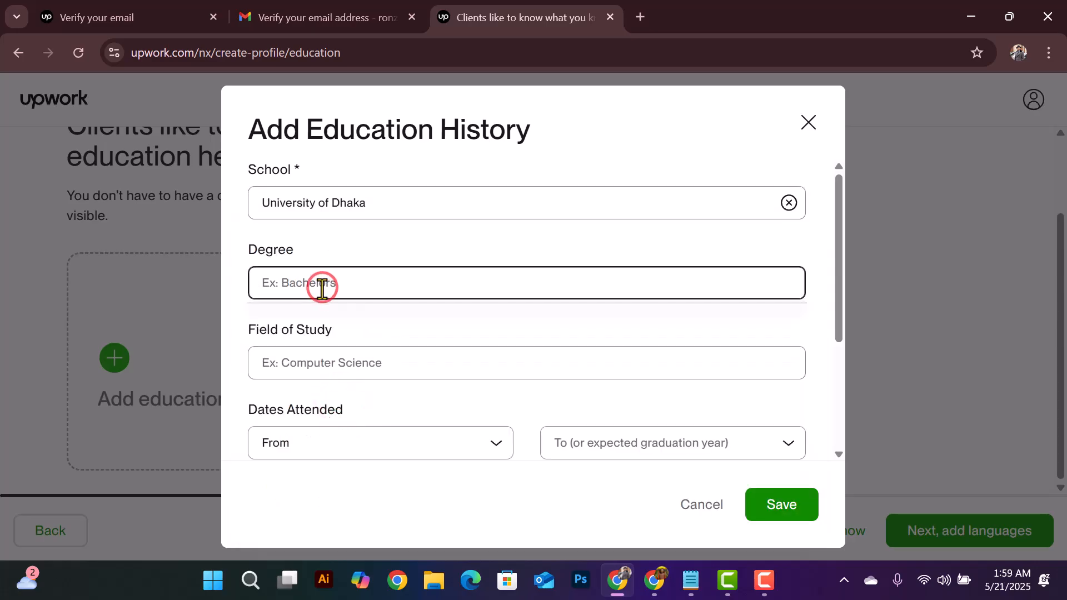
{"action": "type", "text": "b"}
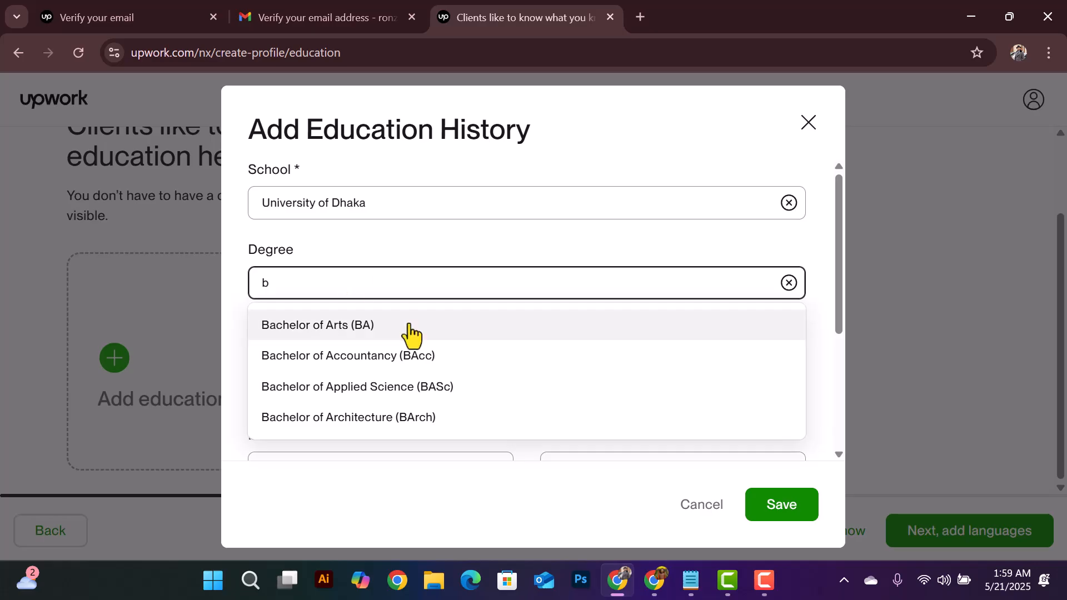
{"action": "left_click", "coordinate": [436, 379]}
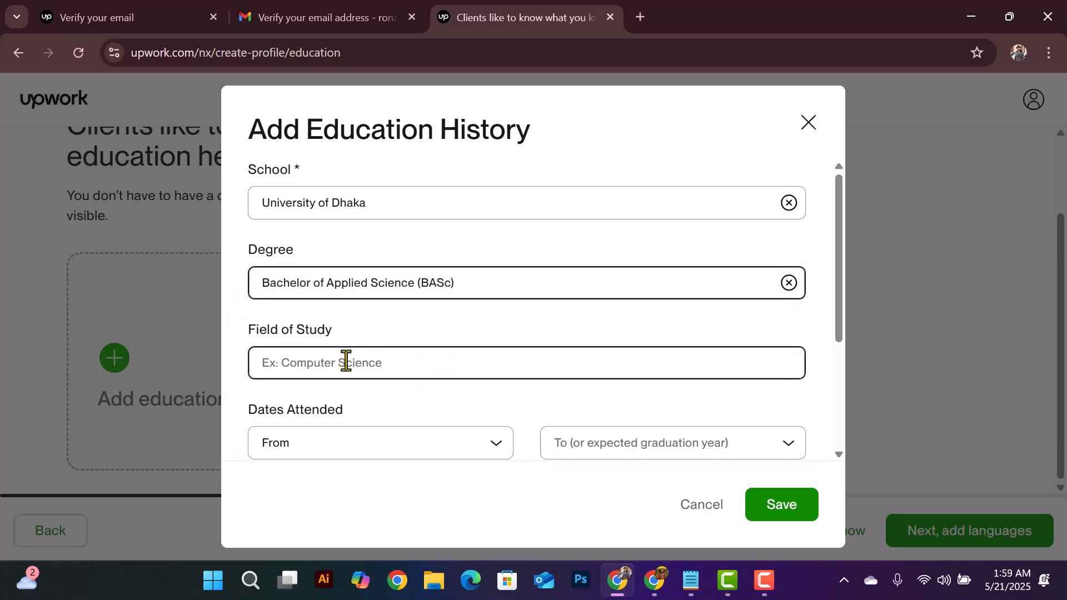
Set Computer science as the field of study, years 2020–2024, and save the entry
{"action": "scroll", "coordinate": [368, 368], "scroll_direction": "down", "scroll_amount": 2}
{"action": "left_click", "coordinate": [383, 278]}
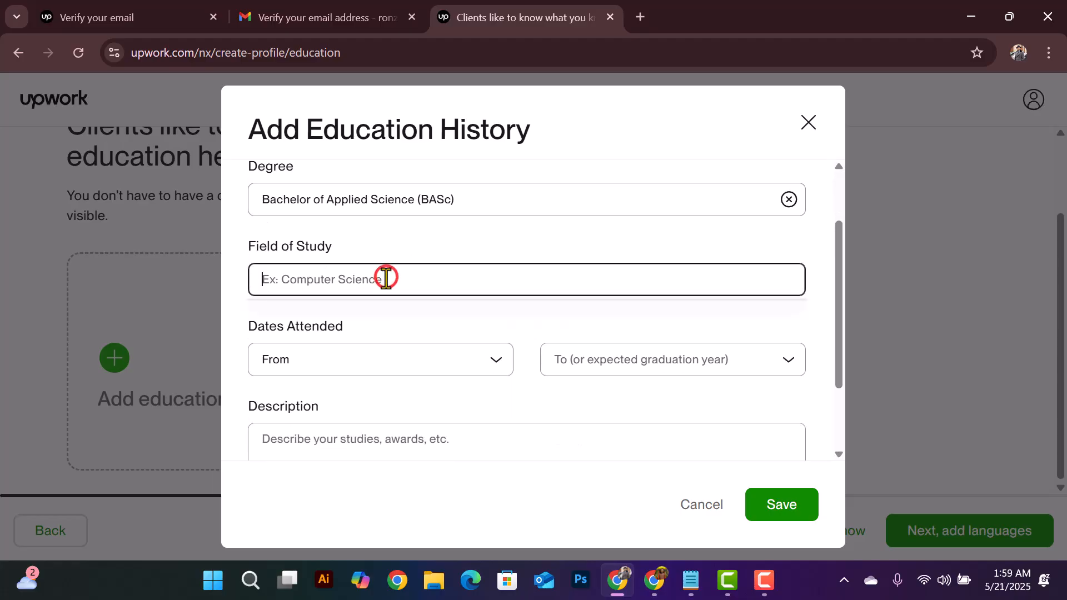
{"action": "type", "text": "sc"}
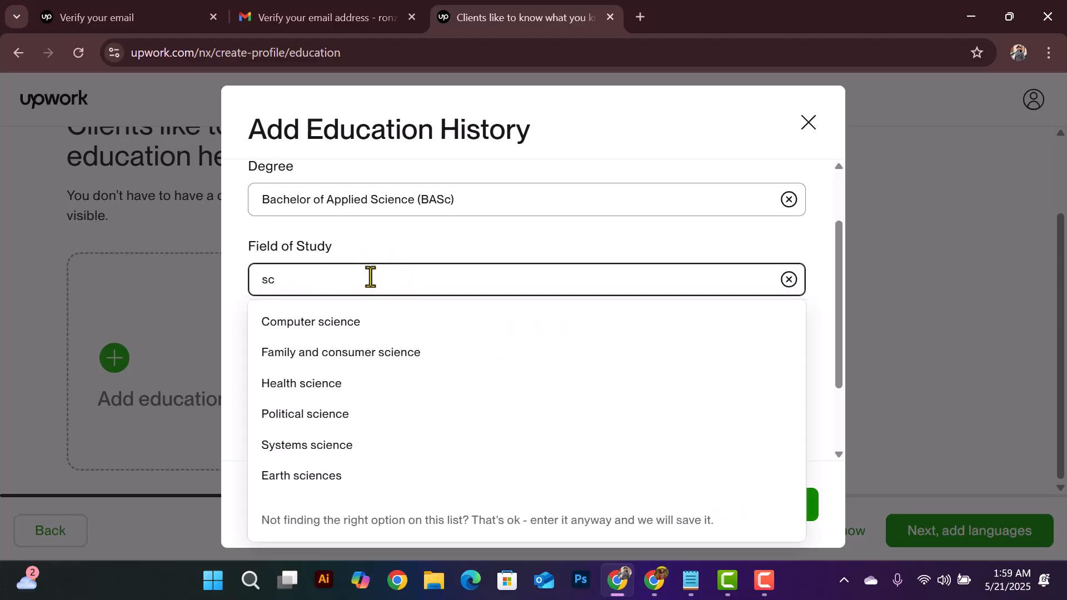
{"action": "left_click", "coordinate": [362, 332]}
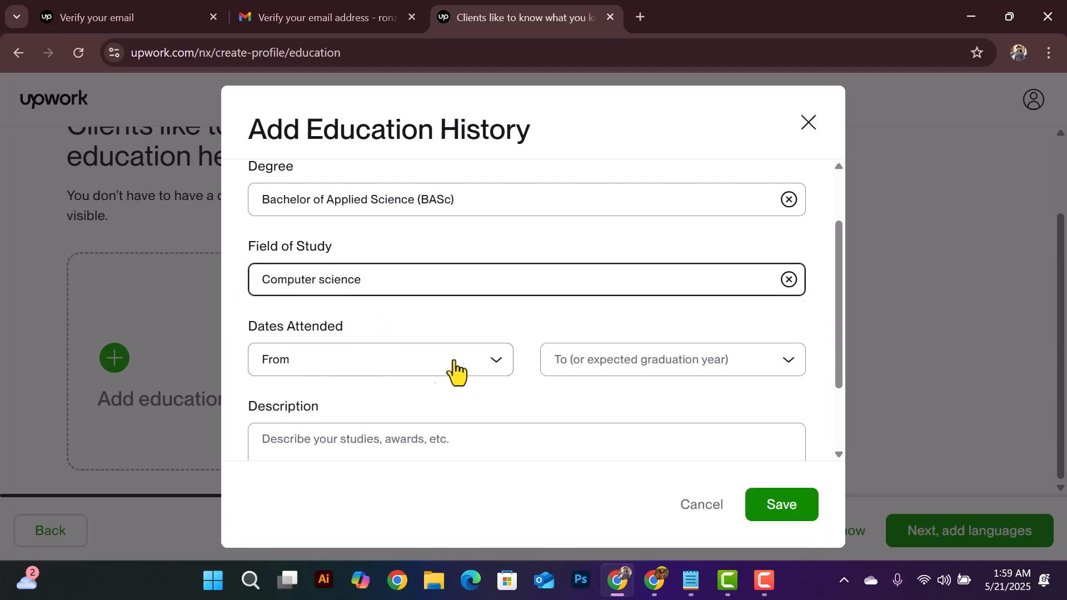
{"action": "scroll", "coordinate": [468, 338], "scroll_direction": "down", "scroll_amount": 2}
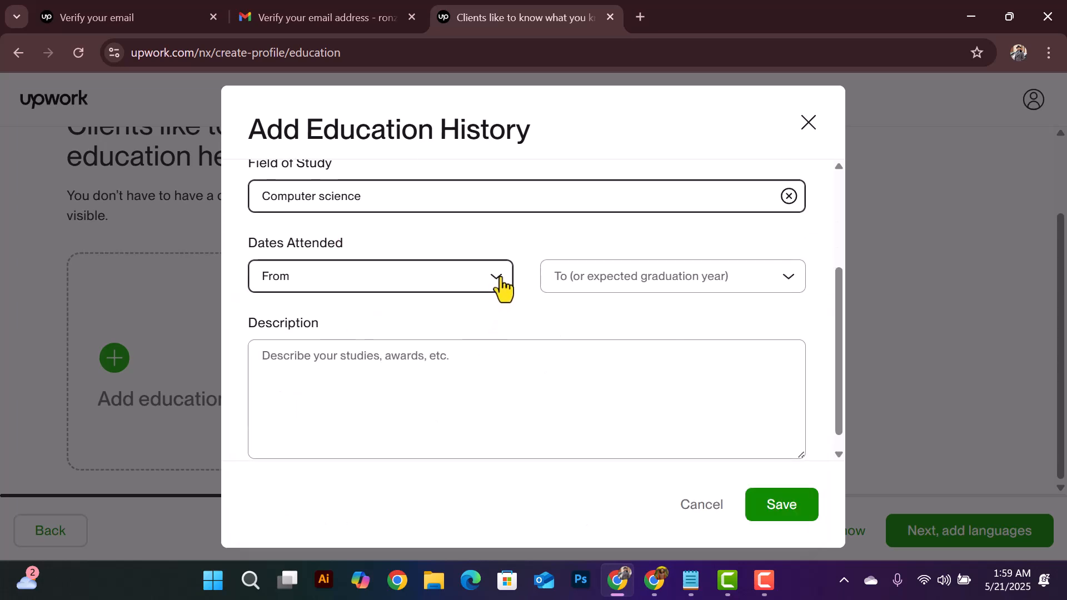
{"action": "left_click", "coordinate": [497, 282]}
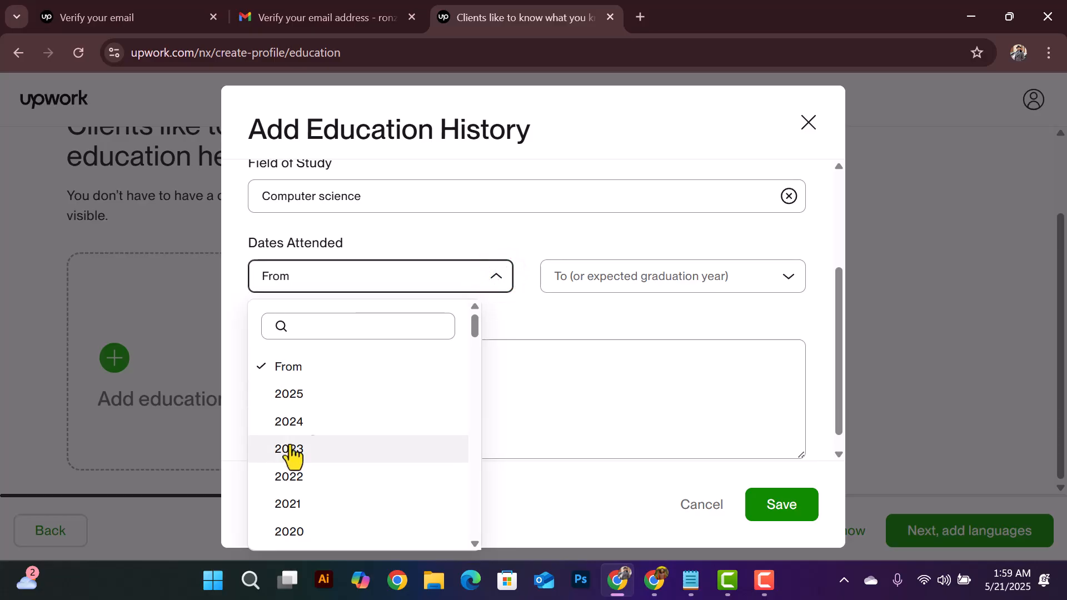
{"action": "left_click", "coordinate": [297, 530]}
{"action": "left_click", "coordinate": [730, 276]}
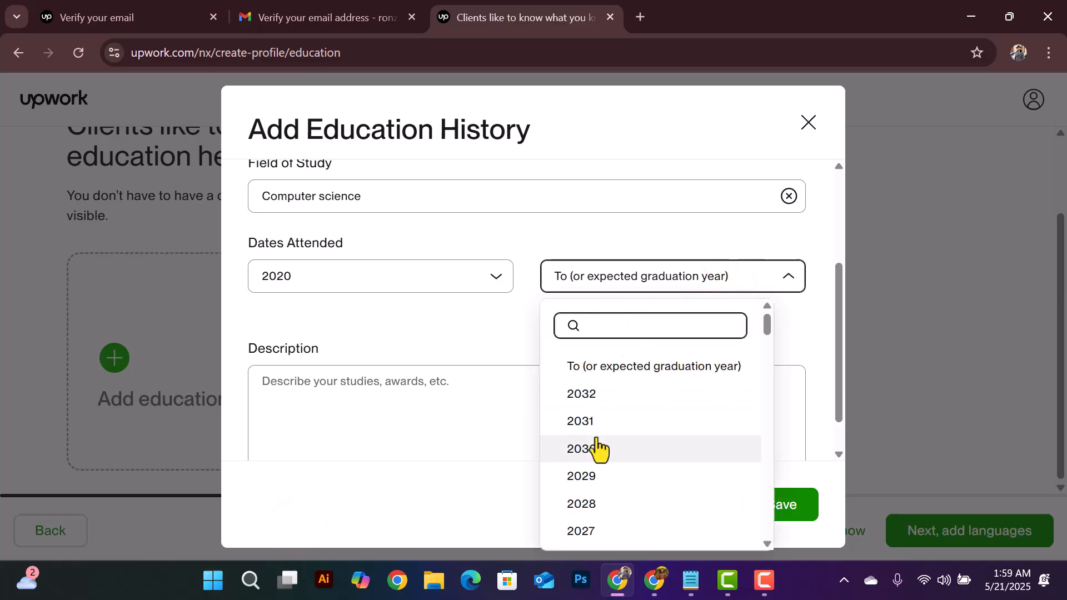
{"action": "scroll", "coordinate": [621, 476], "scroll_direction": "down", "scroll_amount": 2}
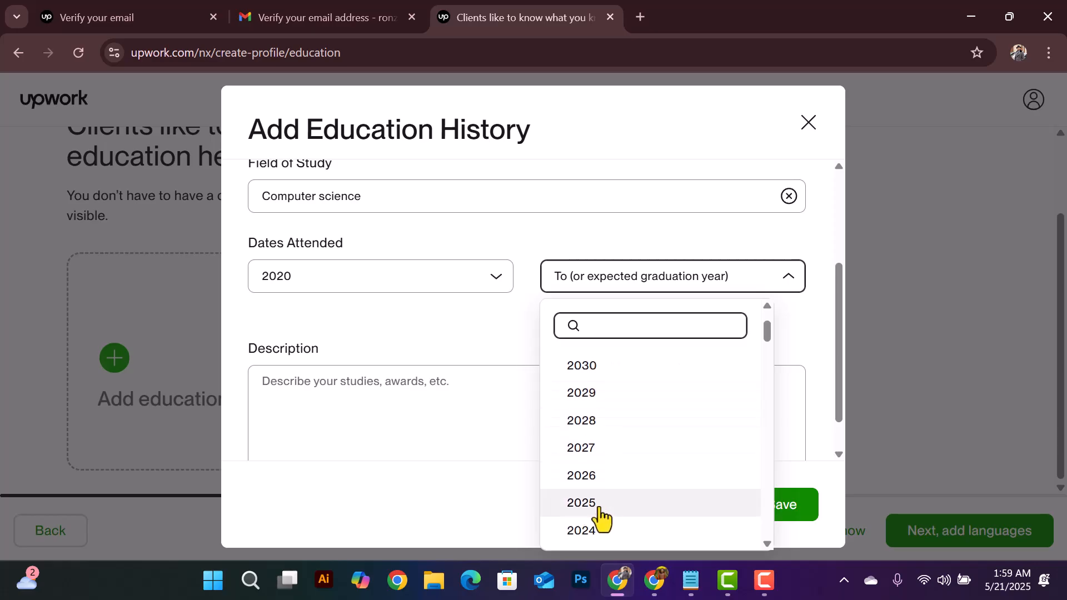
{"action": "left_click", "coordinate": [593, 528]}
{"action": "left_click", "coordinate": [428, 366]}
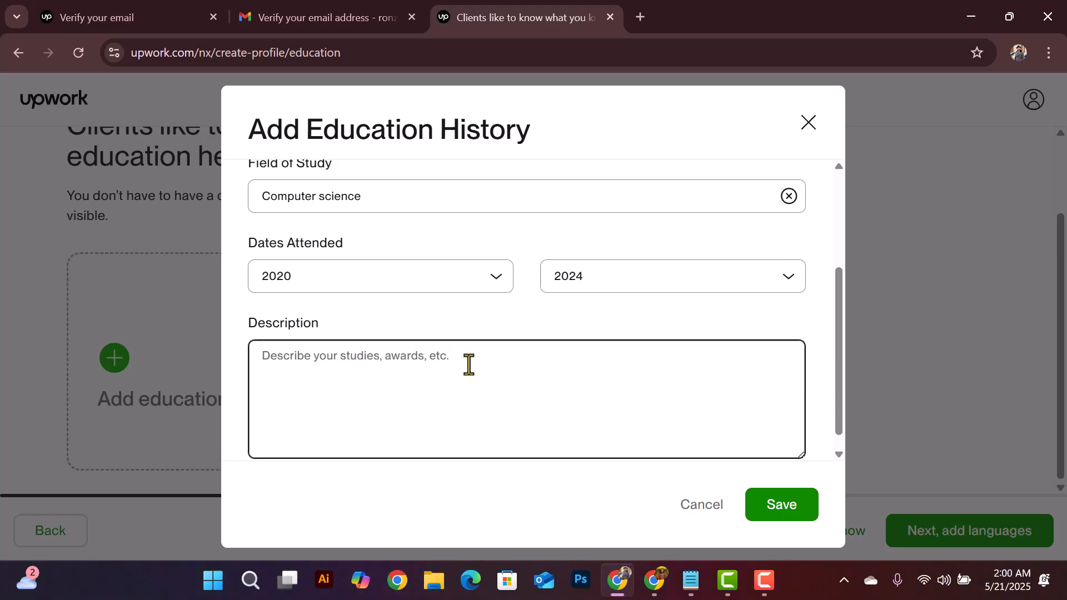
{"action": "left_click", "coordinate": [781, 508]}
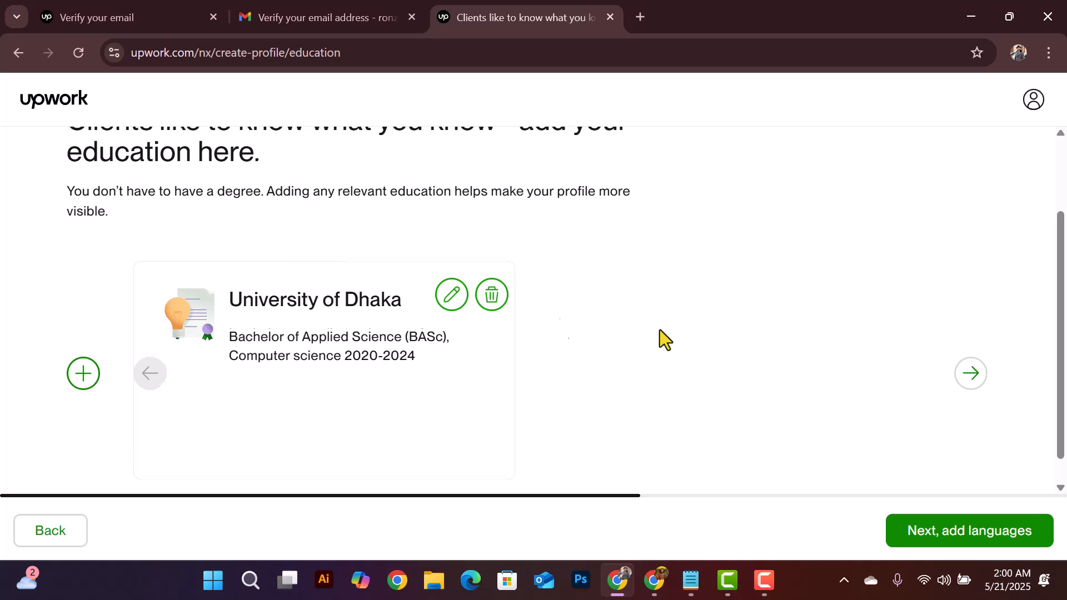
Review the saved University of Dhaka education card and continue to the languages step
{"action": "scroll", "coordinate": [500, 350], "scroll_direction": "down", "scroll_amount": 1}
{"action": "scroll", "coordinate": [556, 250], "scroll_direction": "up", "scroll_amount": 3}
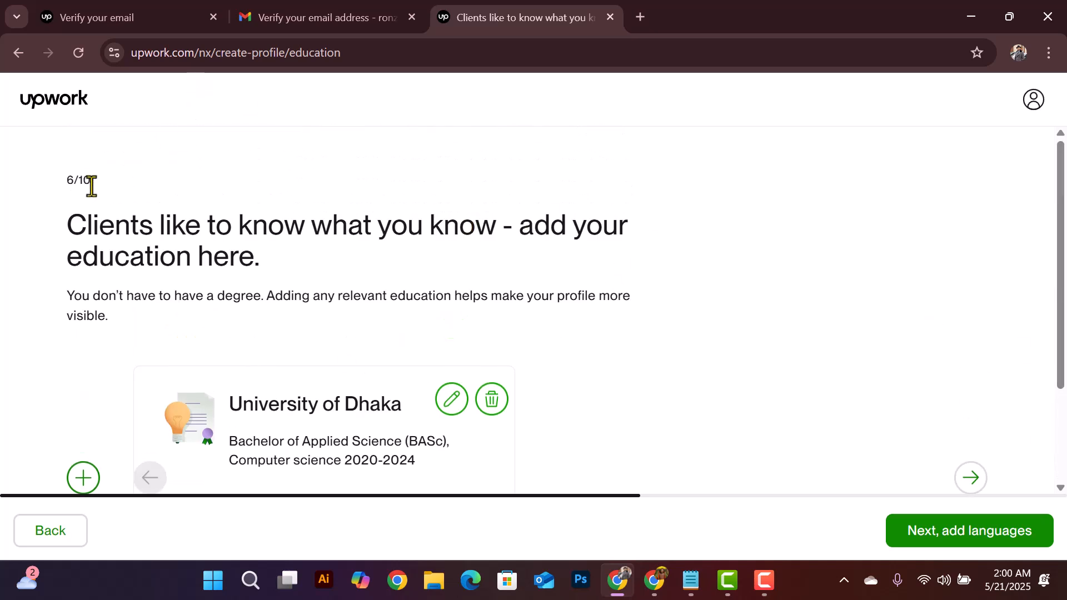
{"action": "left_click", "coordinate": [951, 535]}
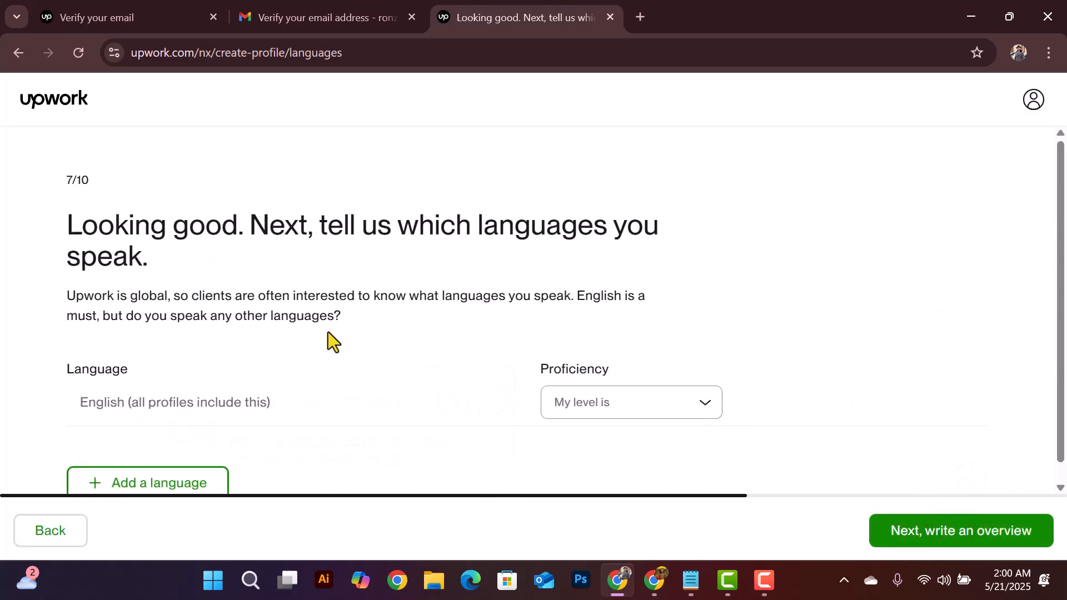
Set English proficiency to Fluent
{"action": "scroll", "coordinate": [328, 331], "scroll_direction": "down", "scroll_amount": 1}
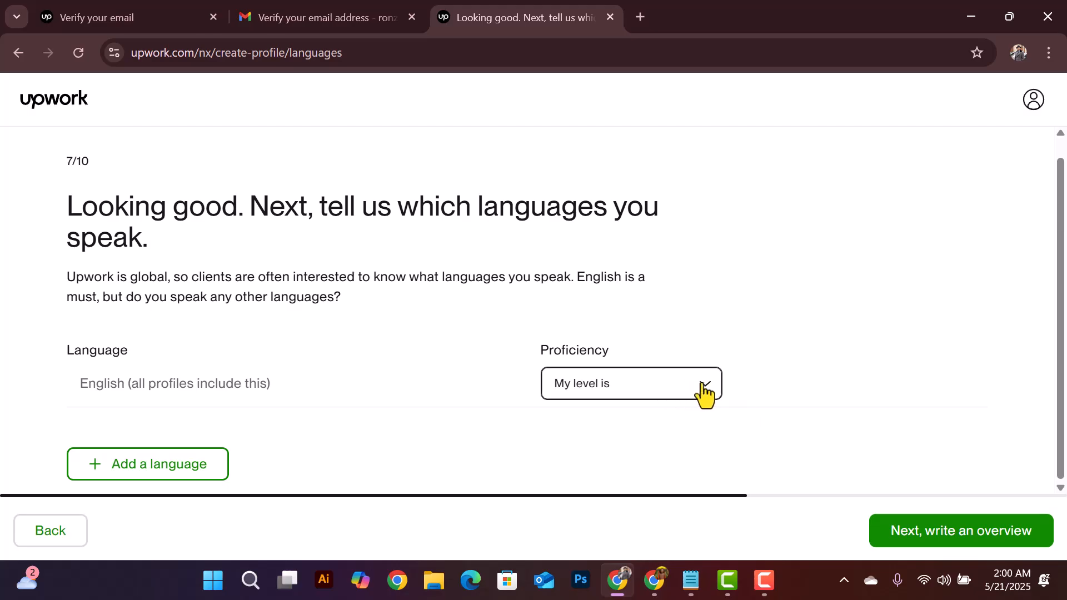
{"action": "left_click", "coordinate": [202, 372]}
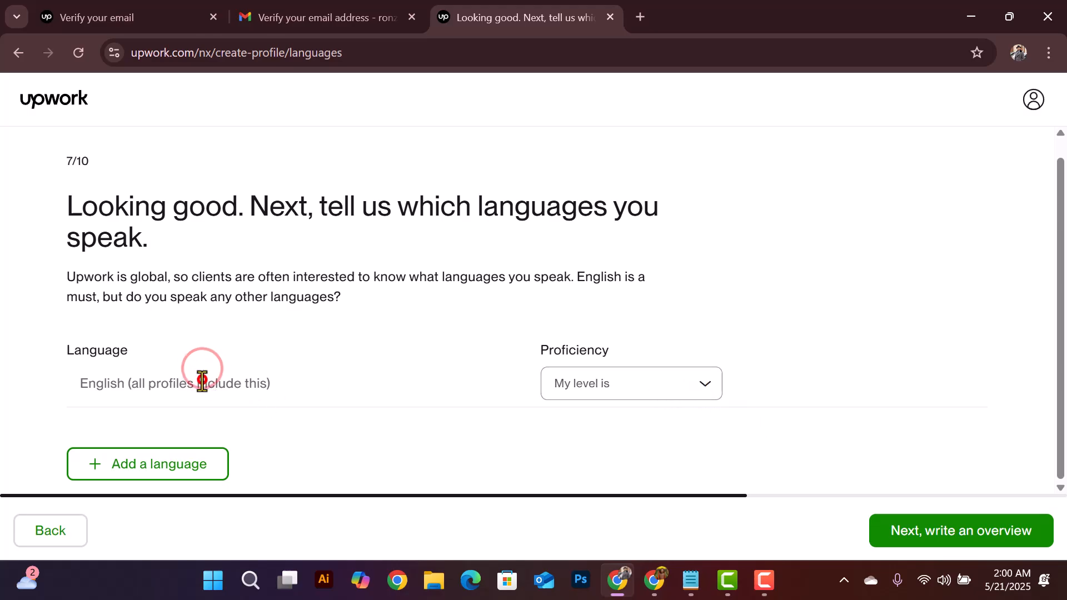
{"action": "left_click", "coordinate": [703, 393]}
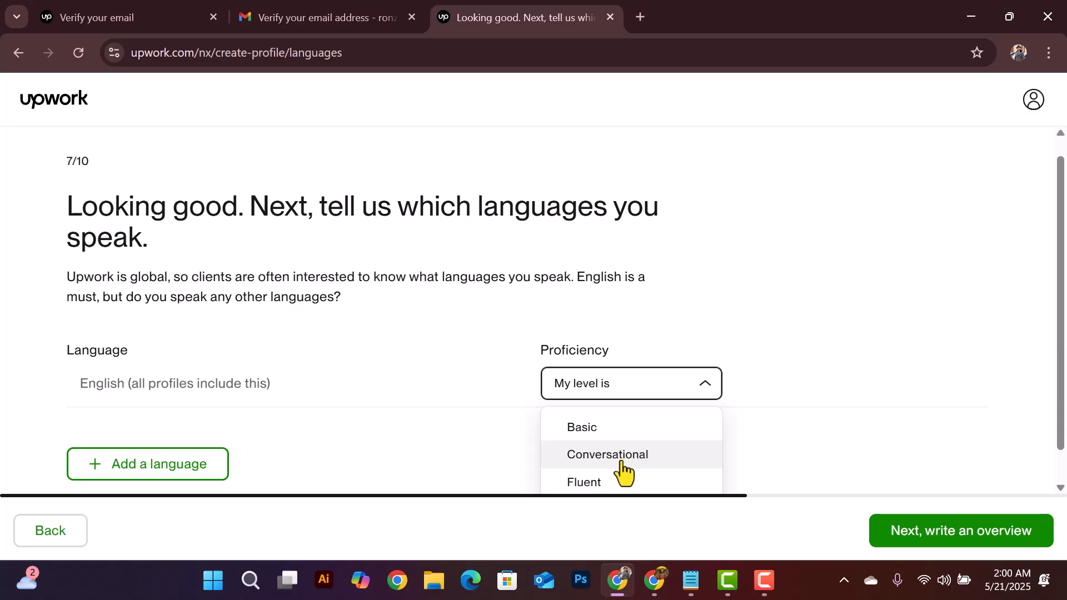
{"action": "left_click", "coordinate": [588, 477]}
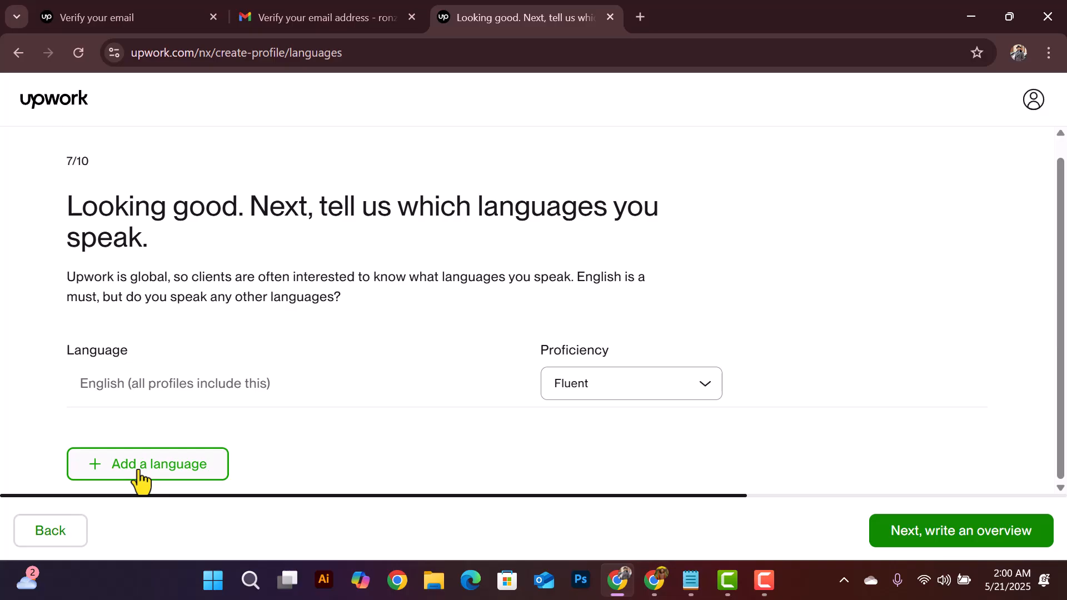
Add Korean as a second language at Conversational proficiency
{"action": "left_click", "coordinate": [198, 457]}
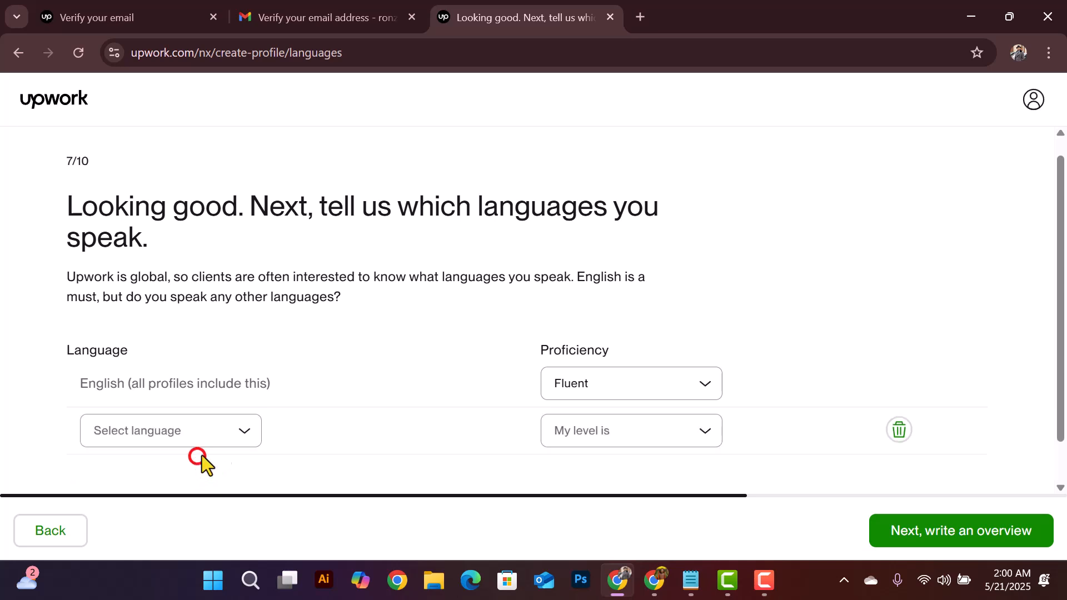
{"action": "left_click", "coordinate": [137, 432]}
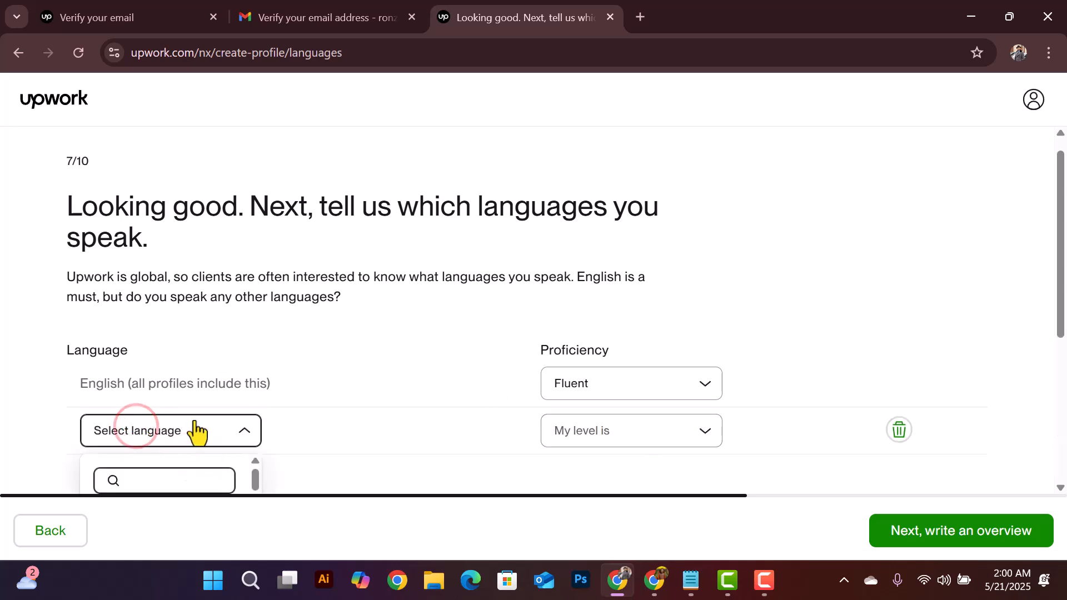
{"action": "scroll", "coordinate": [189, 349], "scroll_direction": "down", "scroll_amount": 4}
{"action": "type", "text": "korea"}
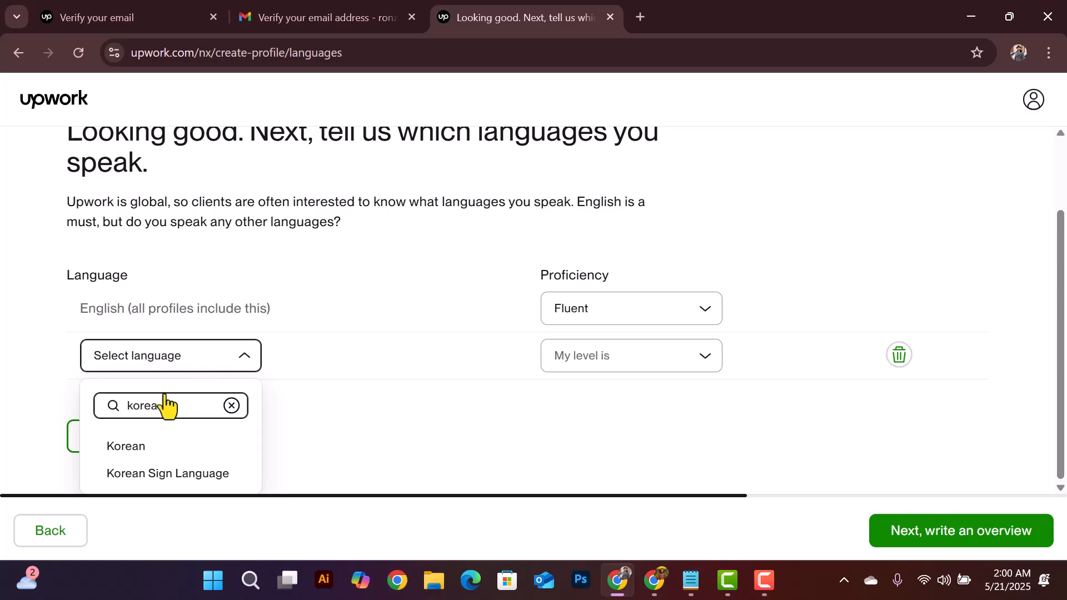
{"action": "left_click", "coordinate": [158, 446]}
{"action": "left_click", "coordinate": [701, 384]}
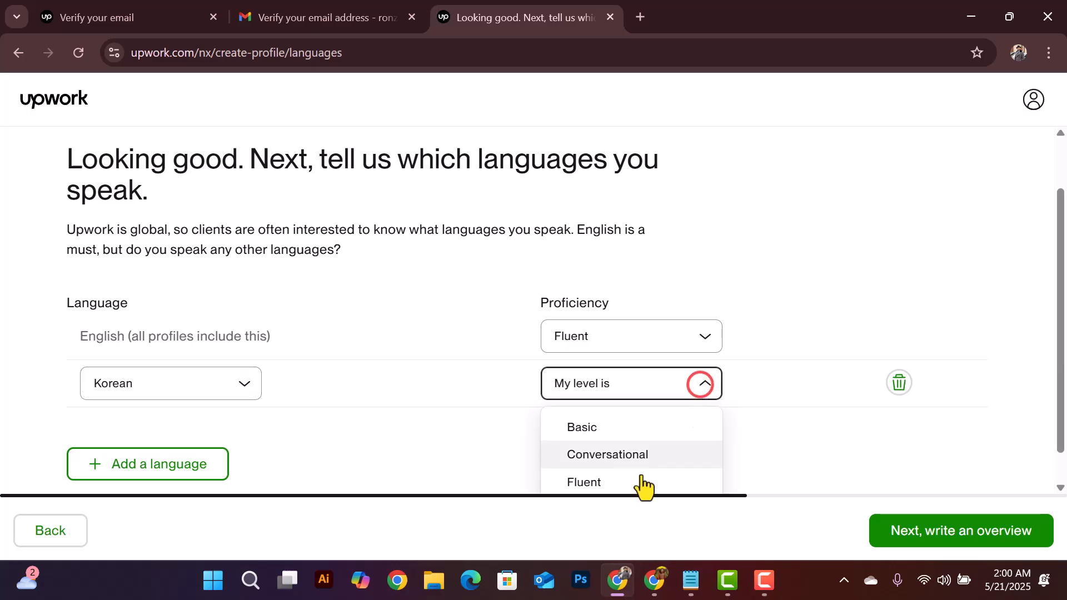
{"action": "left_click", "coordinate": [632, 454]}
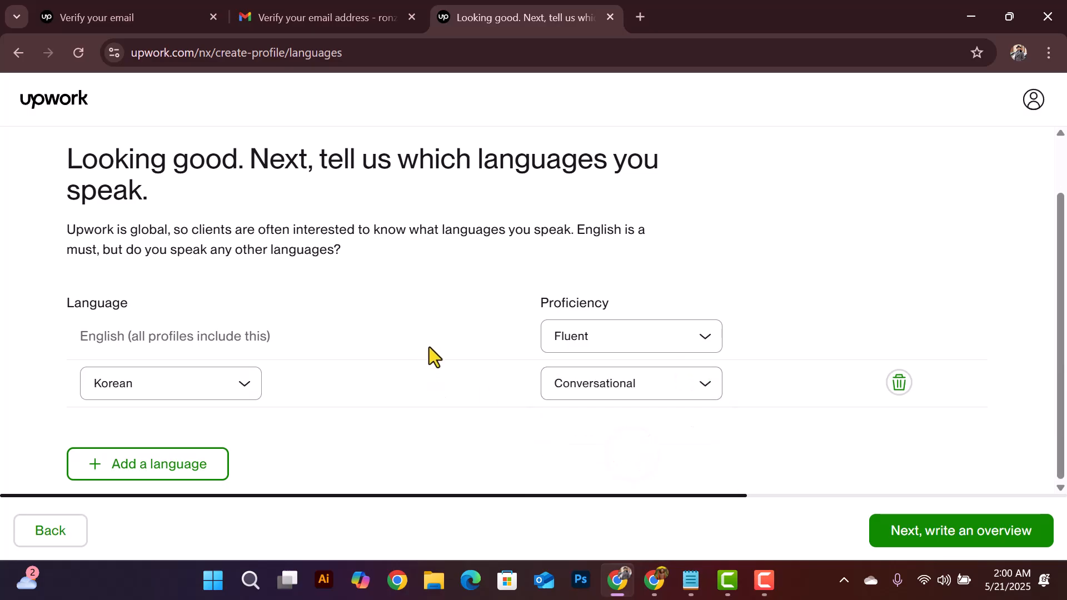
Delete the unused third language row and continue to the bio-writing step
{"action": "left_click", "coordinate": [186, 465]}
{"action": "left_click", "coordinate": [195, 433]}
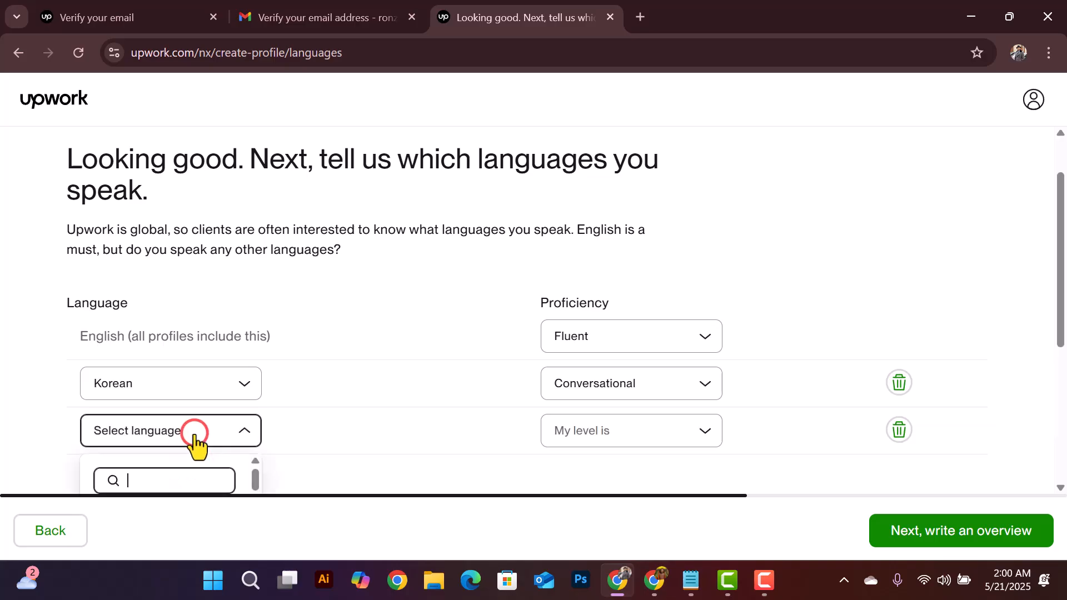
{"action": "type", "text": "bangl"}
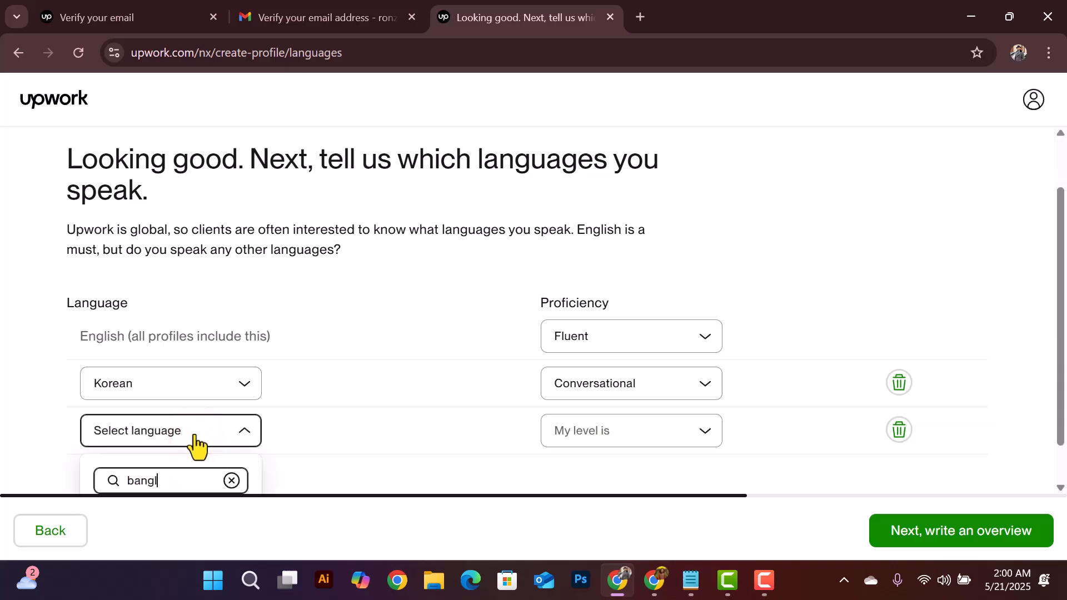
{"action": "type", "text": "a"}
{"action": "key", "text": "BackSpace"}
{"action": "key", "text": "BackSpace"}
{"action": "key", "text": "BackSpace"}
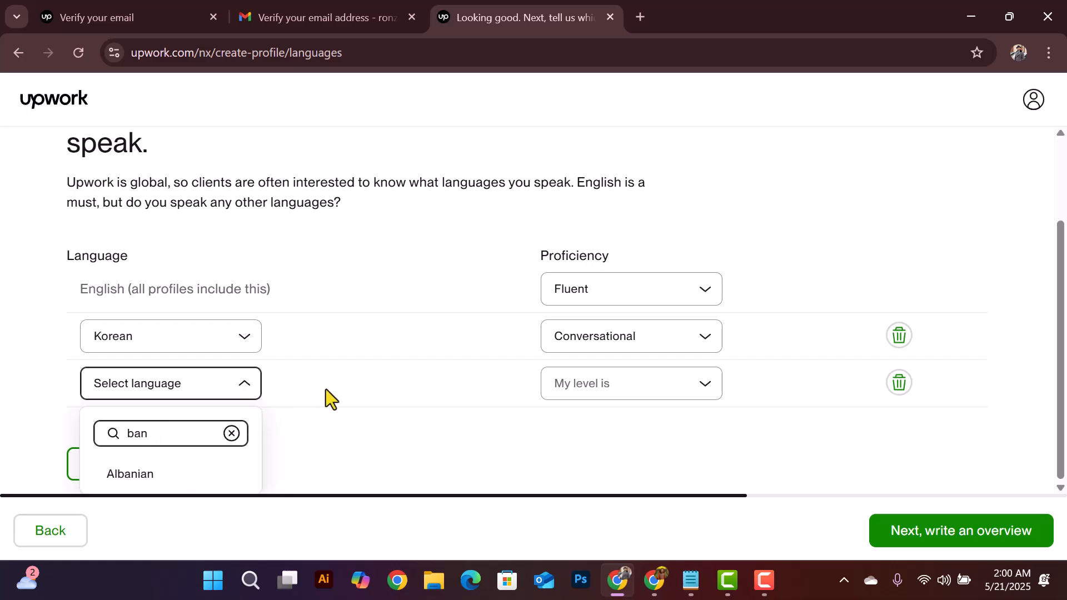
{"action": "key", "text": "BackSpace"}
{"action": "key", "text": "BackSpace"}
{"action": "key", "text": "BackSpace"}
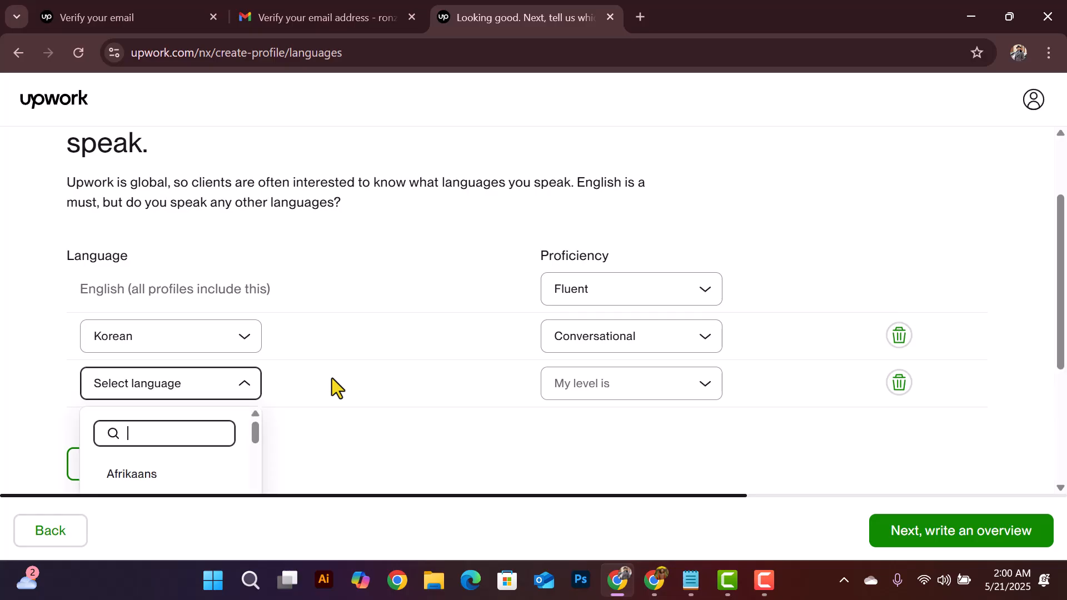
{"action": "left_click", "coordinate": [387, 470]}
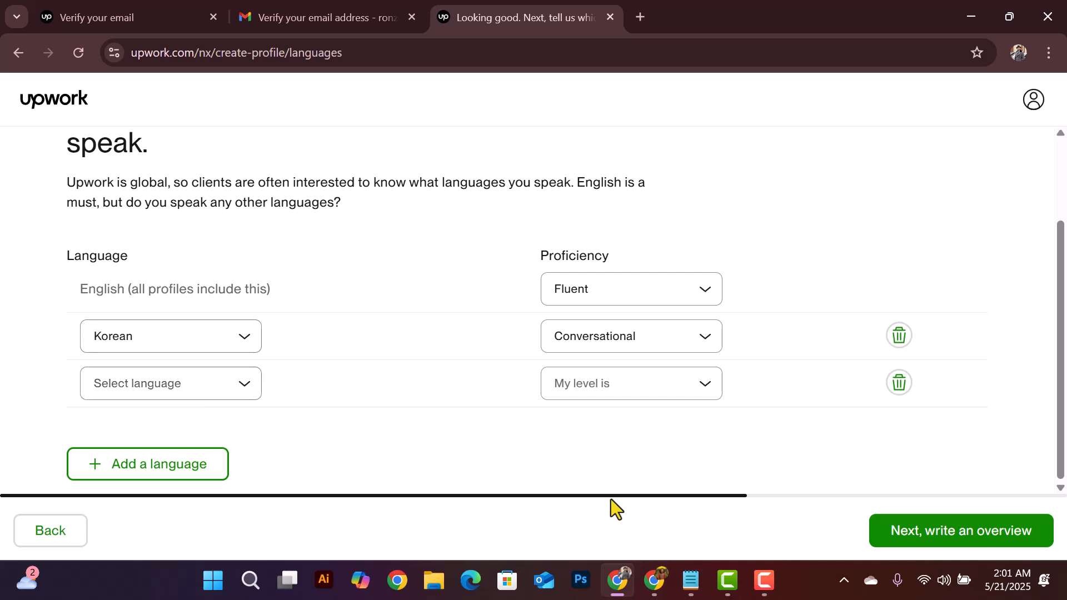
{"action": "left_click", "coordinate": [915, 537]}
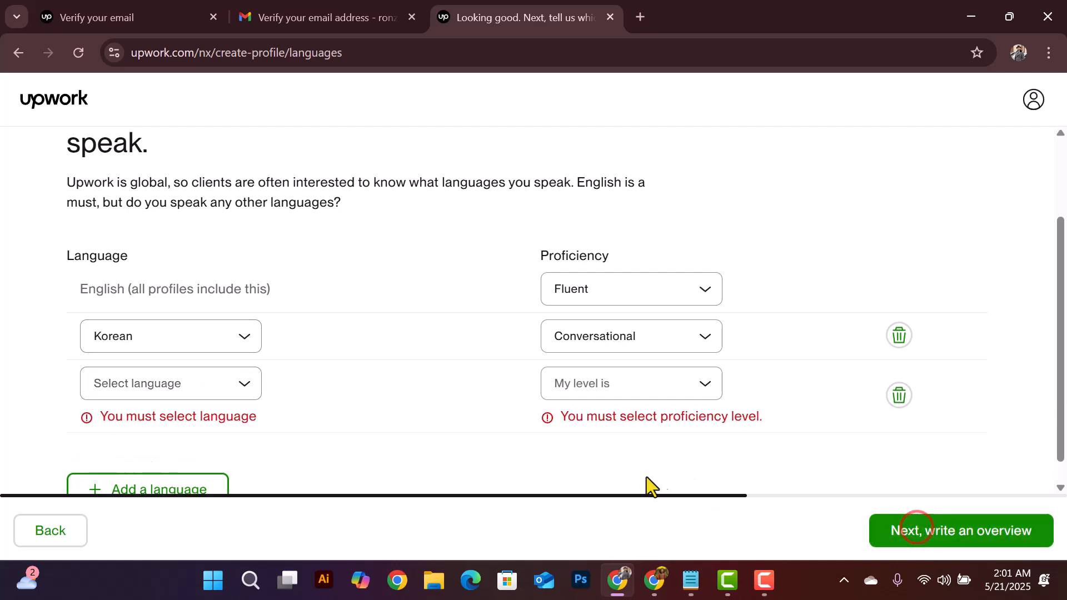
{"action": "left_click", "coordinate": [900, 397]}
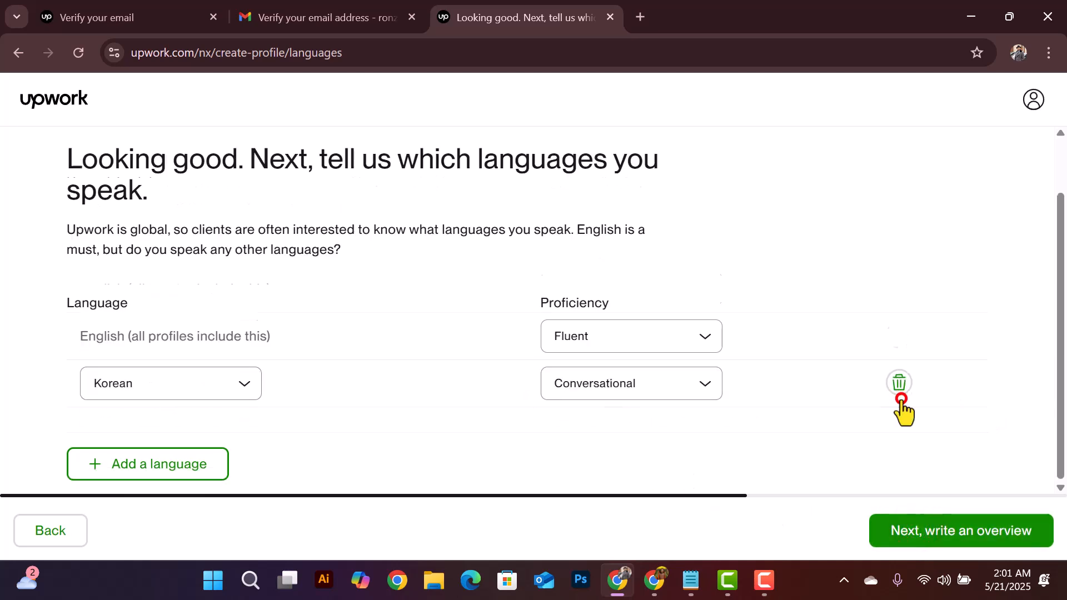
{"action": "left_click", "coordinate": [943, 537]}
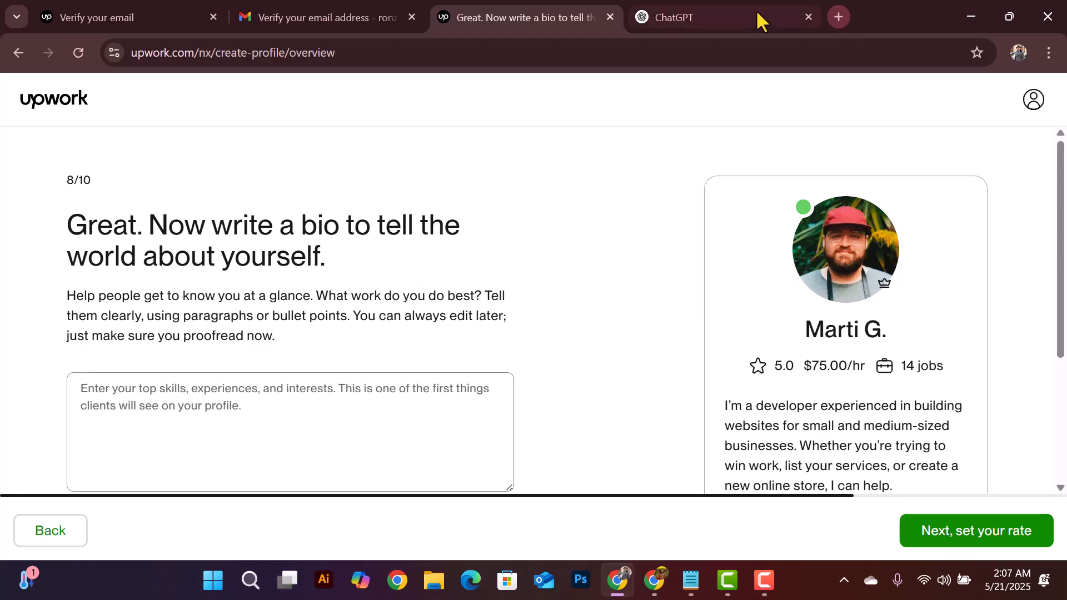
Ask ChatGPT for a graphic designer bio listing skills and select its reply paragraphs
{"action": "left_click", "coordinate": [715, 11]}
{"action": "left_click", "coordinate": [210, 49]}
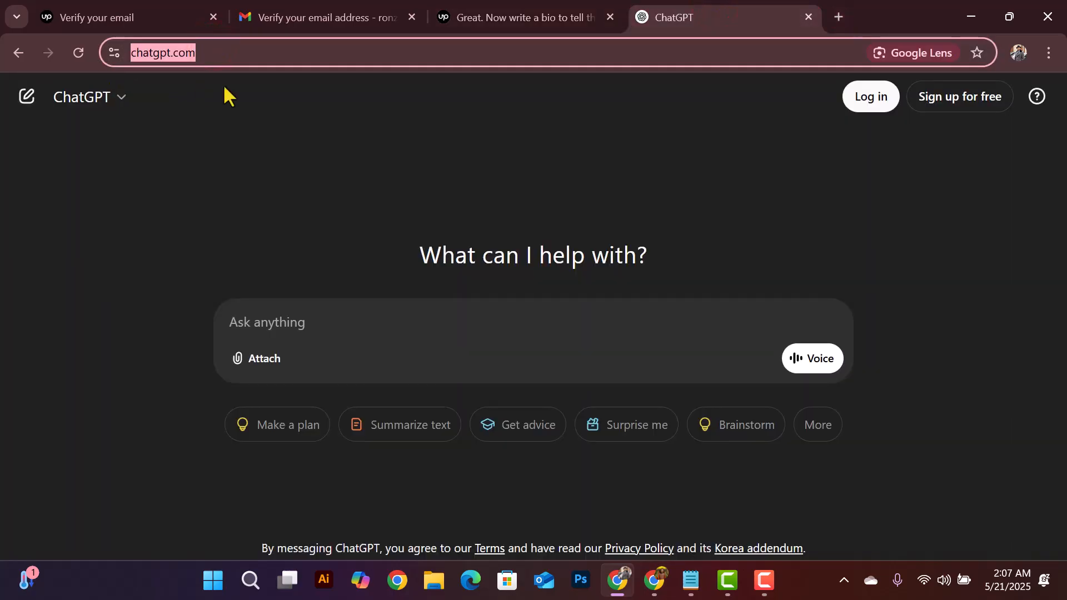
{"action": "left_click", "coordinate": [231, 144]}
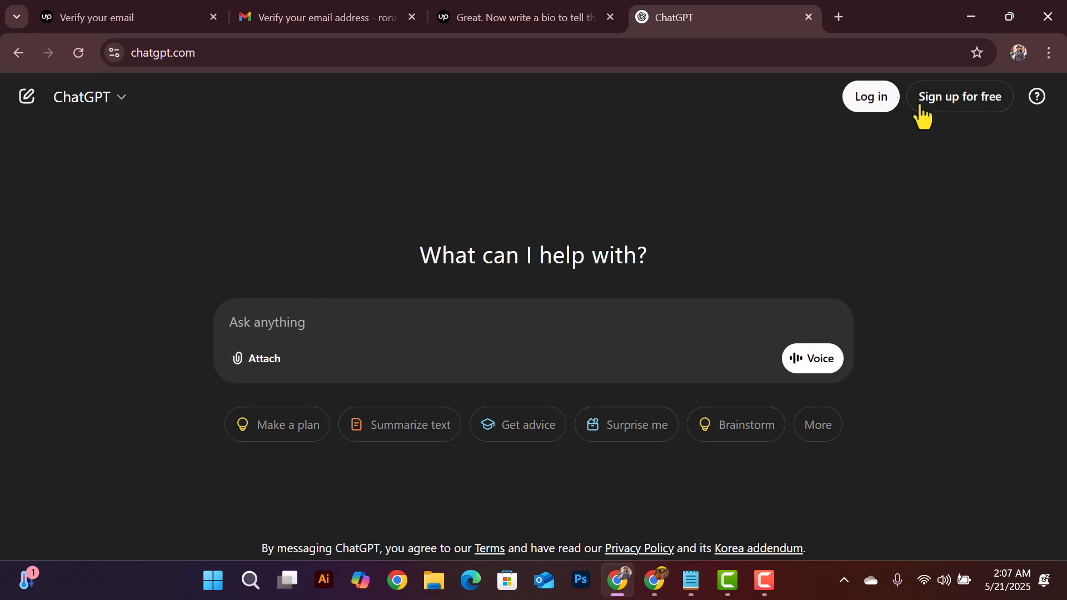
{"action": "left_click", "coordinate": [263, 324]}
{"action": "type", "text": "i am Graphic Designer give a eye catching bio text with skill"}
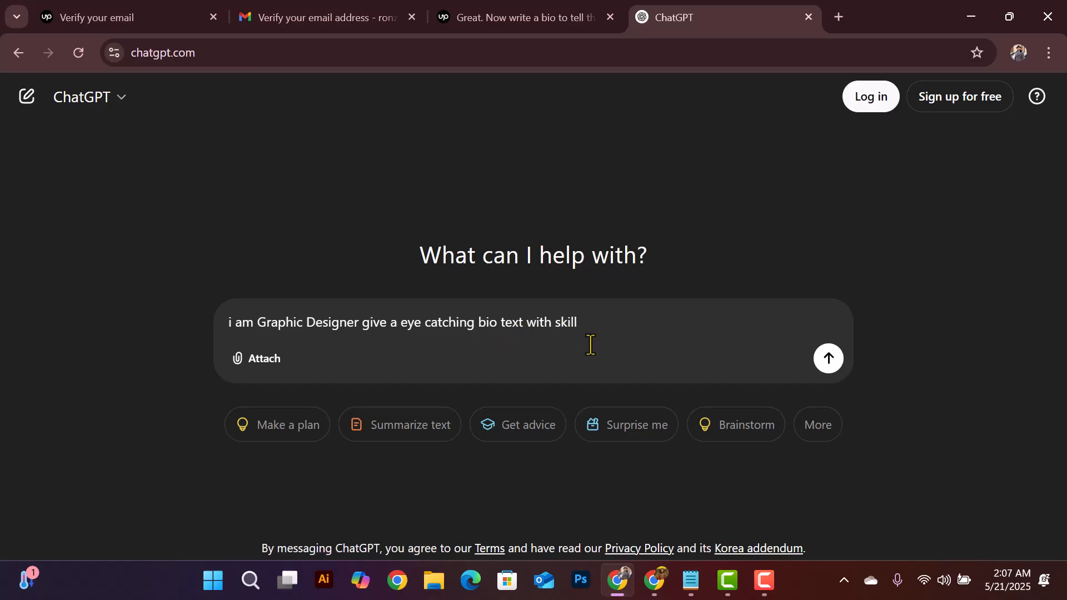
{"action": "left_click", "coordinate": [833, 363]}
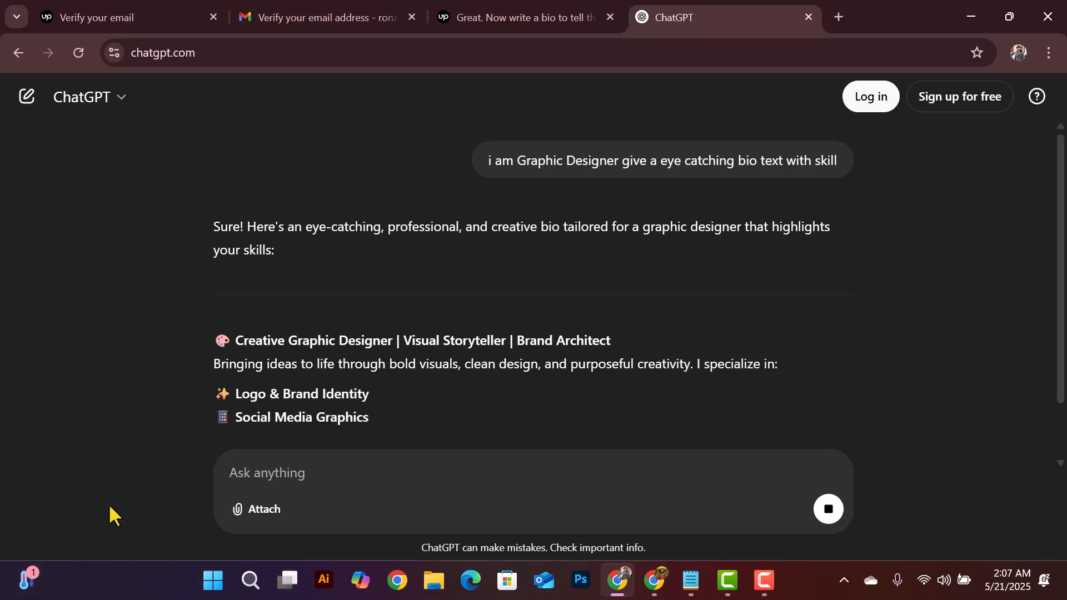
{"action": "scroll", "coordinate": [311, 338], "scroll_direction": "down", "scroll_amount": 1}
{"action": "scroll", "coordinate": [311, 338], "scroll_direction": "down", "scroll_amount": 2}
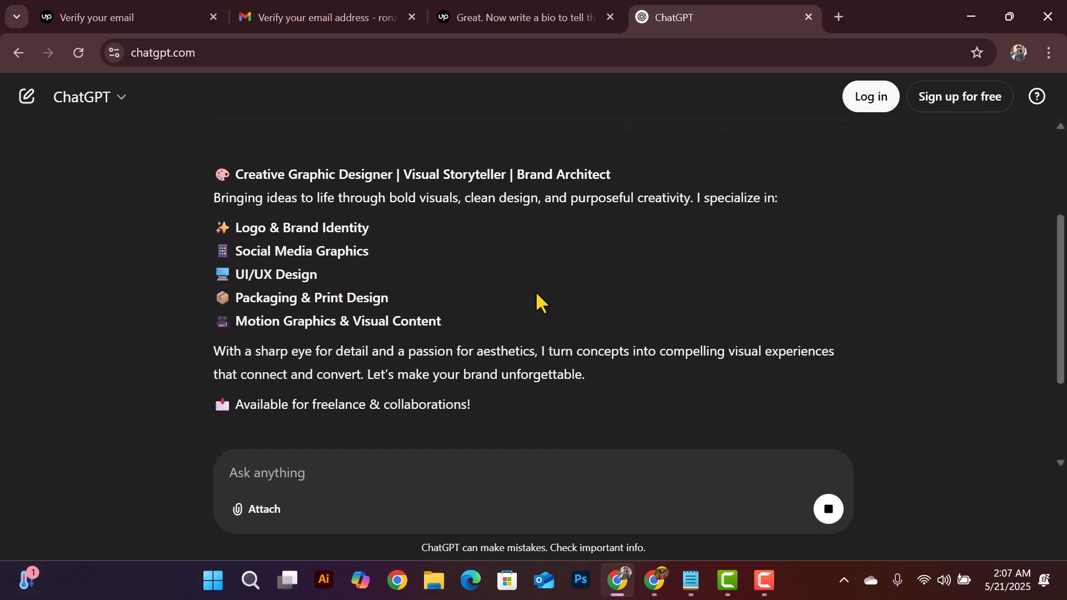
{"action": "scroll", "coordinate": [535, 294], "scroll_direction": "down", "scroll_amount": 1}
{"action": "scroll", "coordinate": [469, 345], "scroll_direction": "up", "scroll_amount": 1}
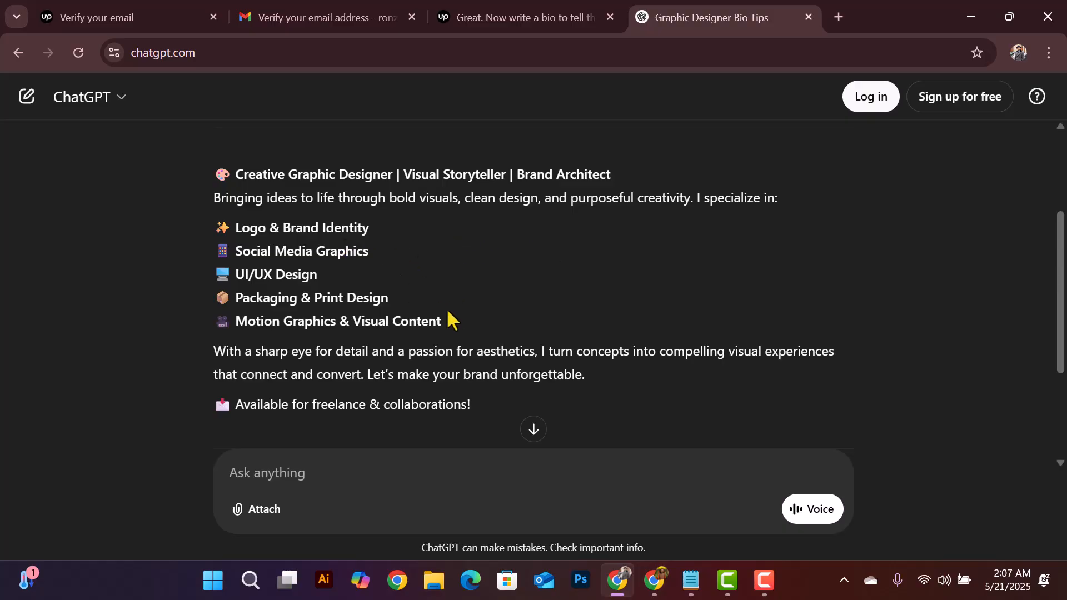
{"action": "left_click_drag", "start_coordinate": [590, 374], "coordinate": [212, 203]}
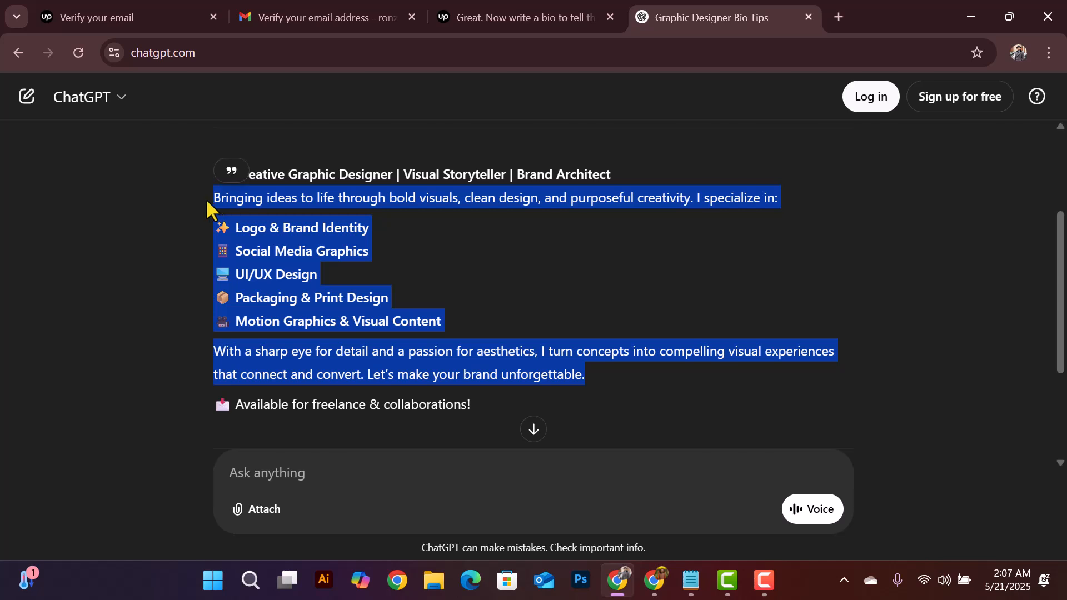
Paste the ChatGPT graphic designer bio into Upwork's bio field and continue to the hourly rate
{"action": "left_click", "coordinate": [498, 12]}
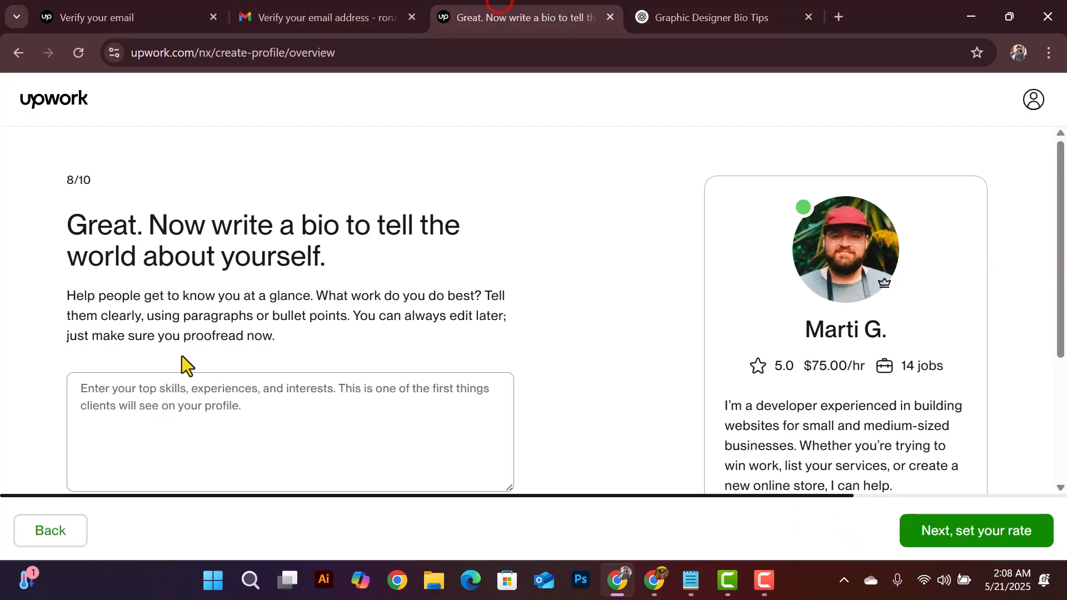
{"action": "scroll", "coordinate": [212, 362], "scroll_direction": "down", "scroll_amount": 2}
{"action": "left_click", "coordinate": [174, 330]}
{"action": "key", "text": "ctrl+v"}
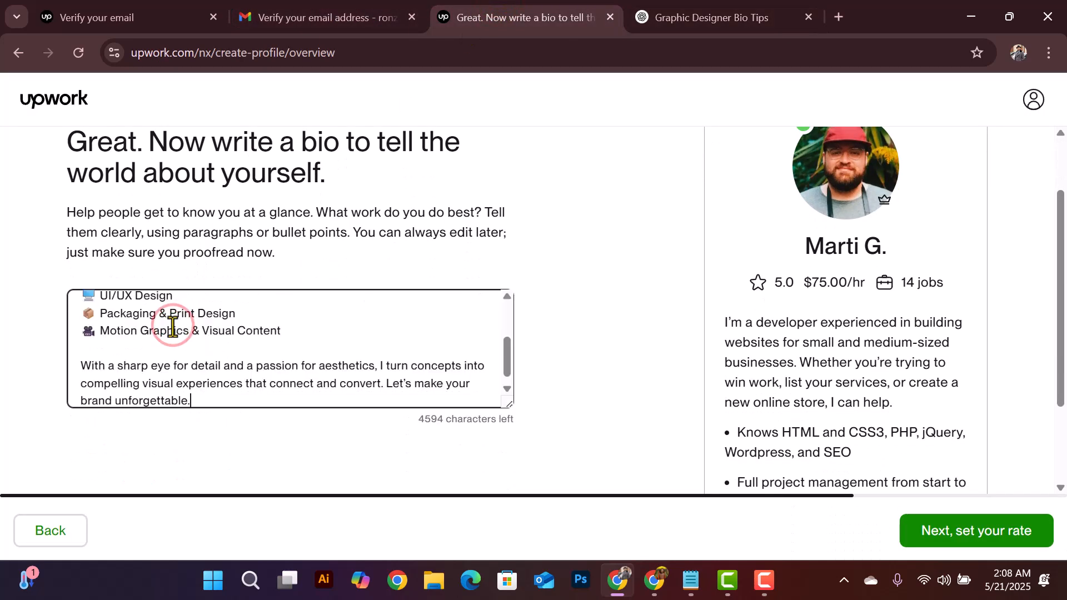
{"action": "scroll", "coordinate": [250, 357], "scroll_direction": "up", "scroll_amount": 3}
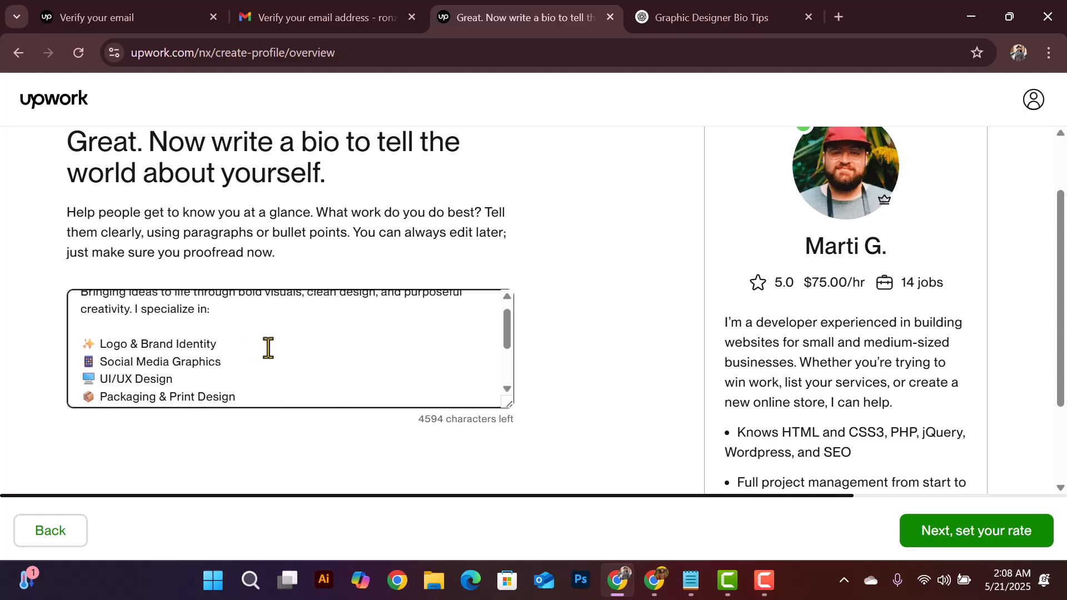
{"action": "scroll", "coordinate": [257, 347], "scroll_direction": "down", "scroll_amount": 3}
{"action": "scroll", "coordinate": [388, 367], "scroll_direction": "up", "scroll_amount": 5}
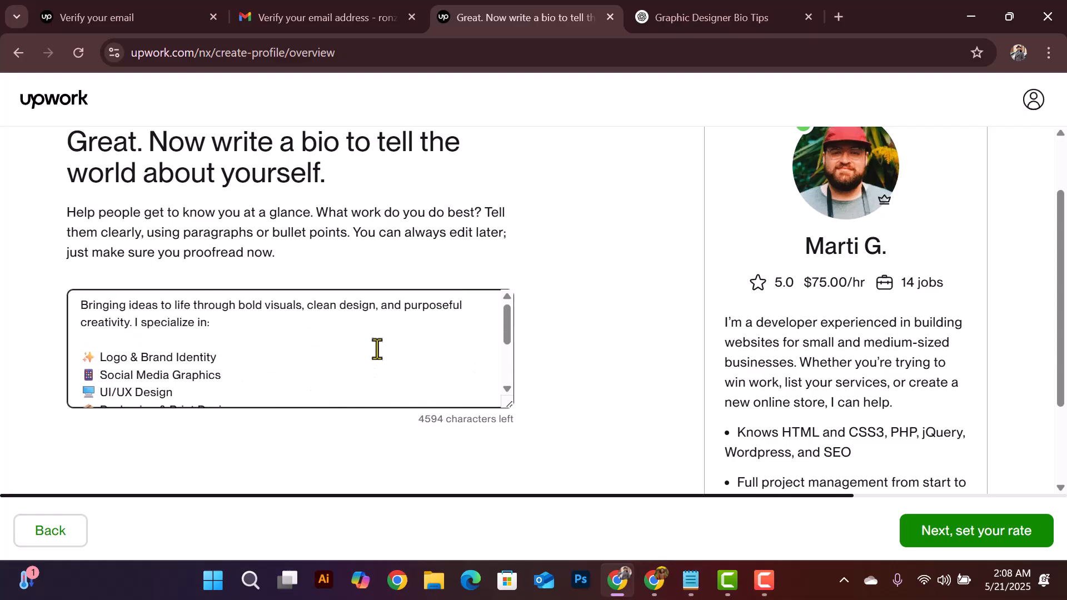
{"action": "scroll", "coordinate": [583, 334], "scroll_direction": "down", "scroll_amount": 2}
{"action": "left_click", "coordinate": [1028, 539]}
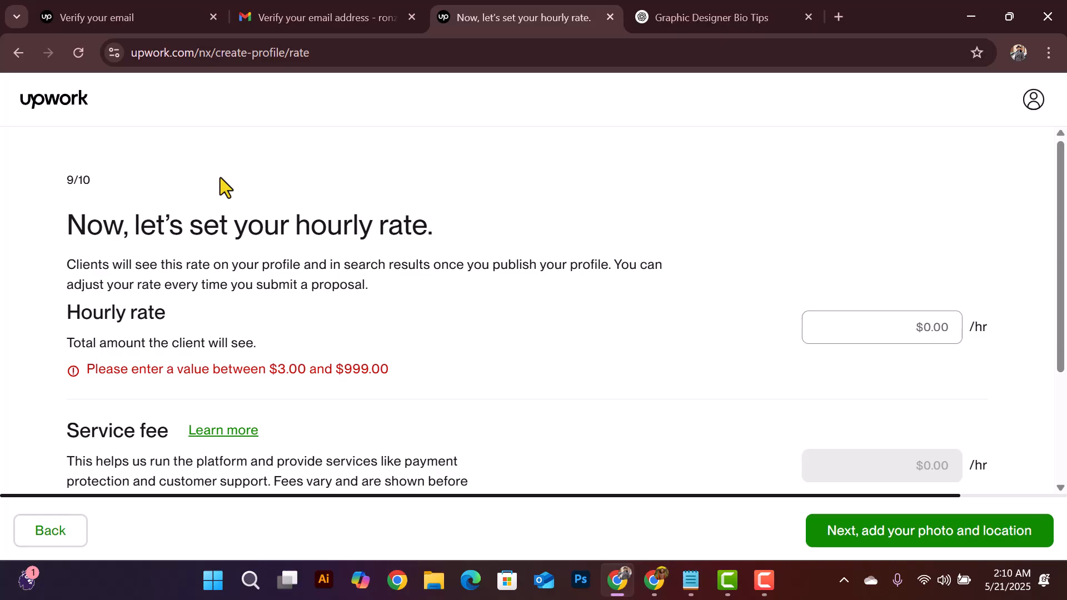
Highlight the allowed hourly rate range message and the Hourly rate heading
{"action": "scroll", "coordinate": [382, 198], "scroll_direction": "down", "scroll_amount": 3}
{"action": "scroll", "coordinate": [358, 205], "scroll_direction": "up", "scroll_amount": 3}
{"action": "left_click_drag", "start_coordinate": [92, 369], "coordinate": [324, 371]}
{"action": "left_click_drag", "start_coordinate": [69, 314], "coordinate": [176, 324]}
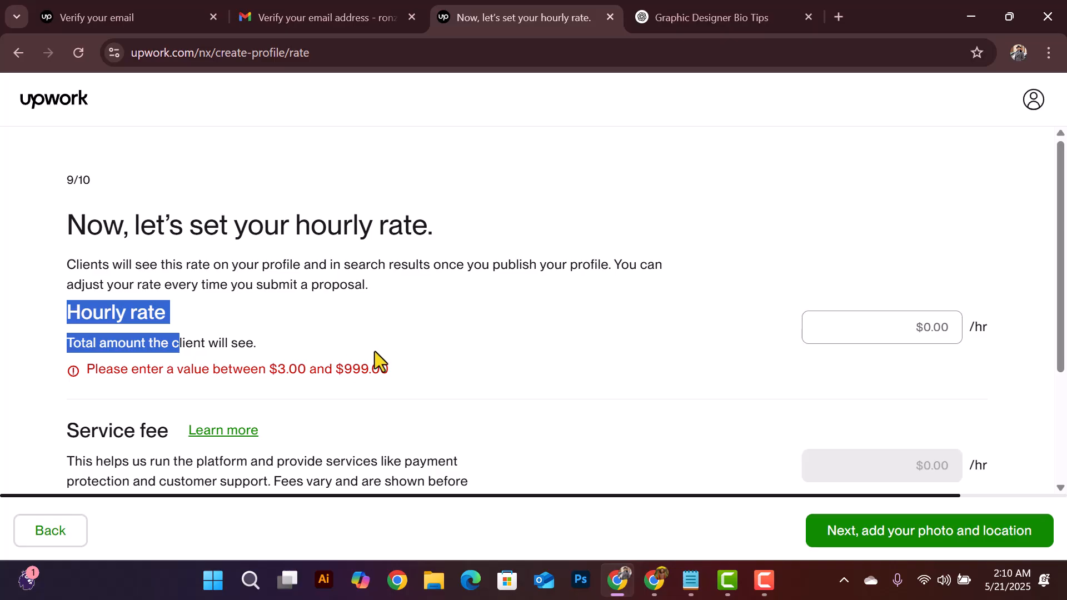
{"action": "left_click", "coordinate": [397, 345]}
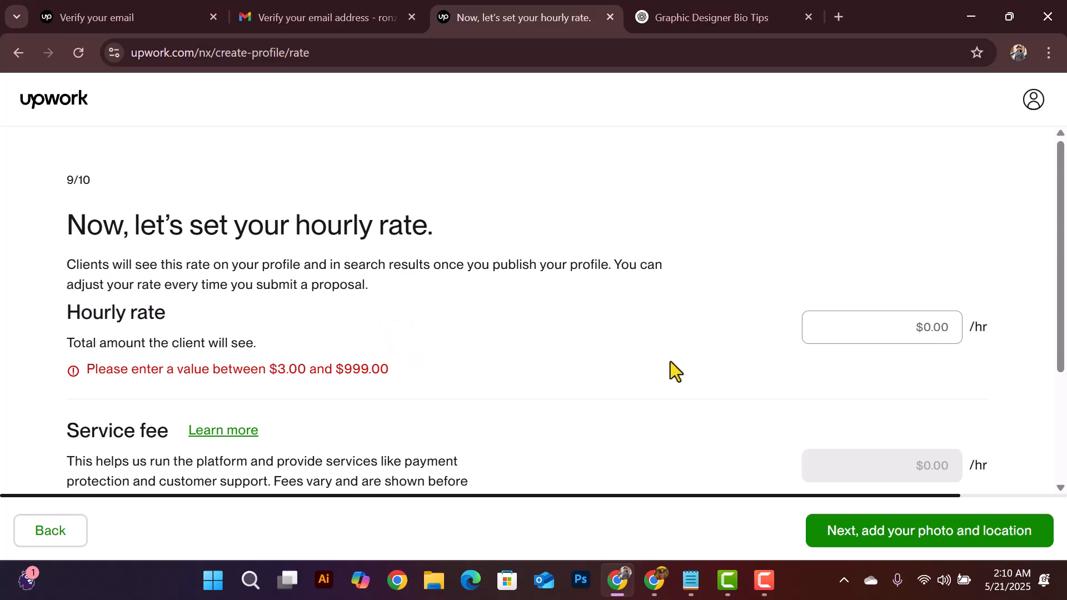
Enter 5 as the hourly rate and highlight the Service fee heading
{"action": "left_click", "coordinate": [907, 329]}
{"action": "left_click", "coordinate": [929, 326]}
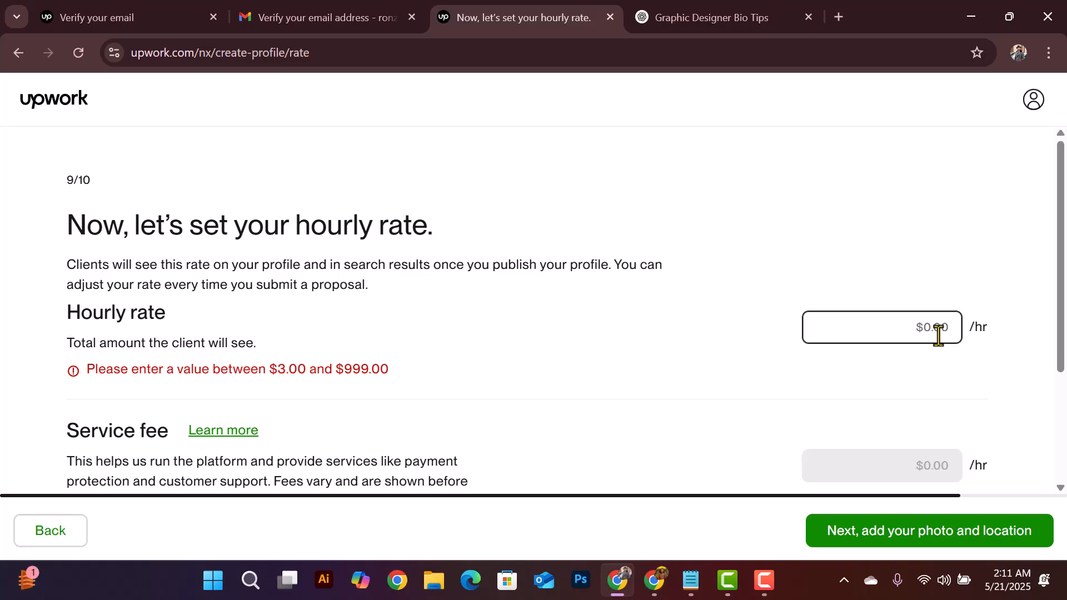
{"action": "type", "text": "5"}
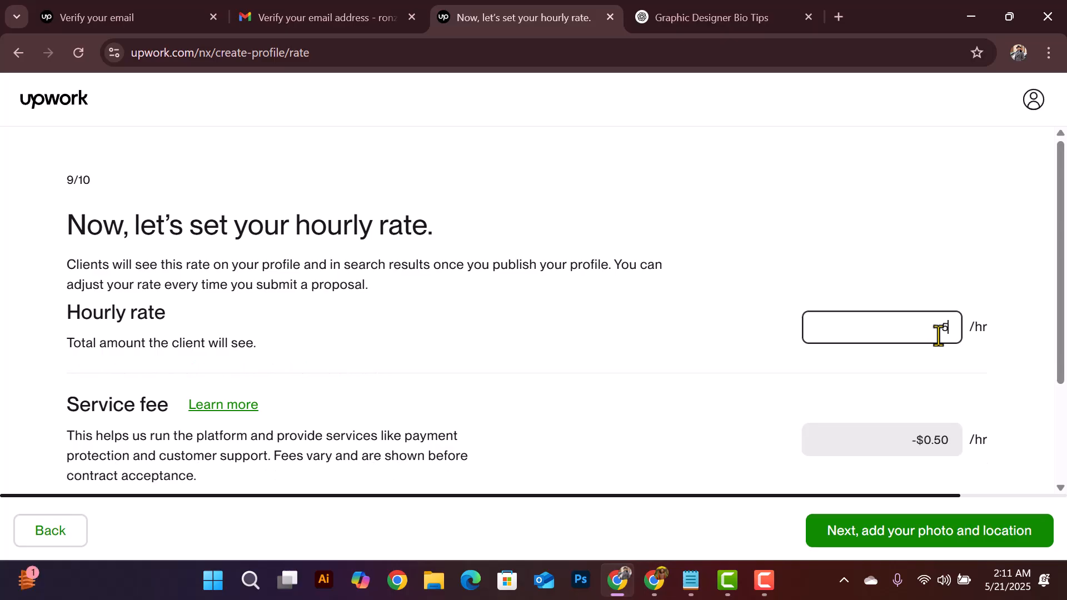
{"action": "left_click", "coordinate": [696, 369]}
{"action": "scroll", "coordinate": [736, 362], "scroll_direction": "down", "scroll_amount": 3}
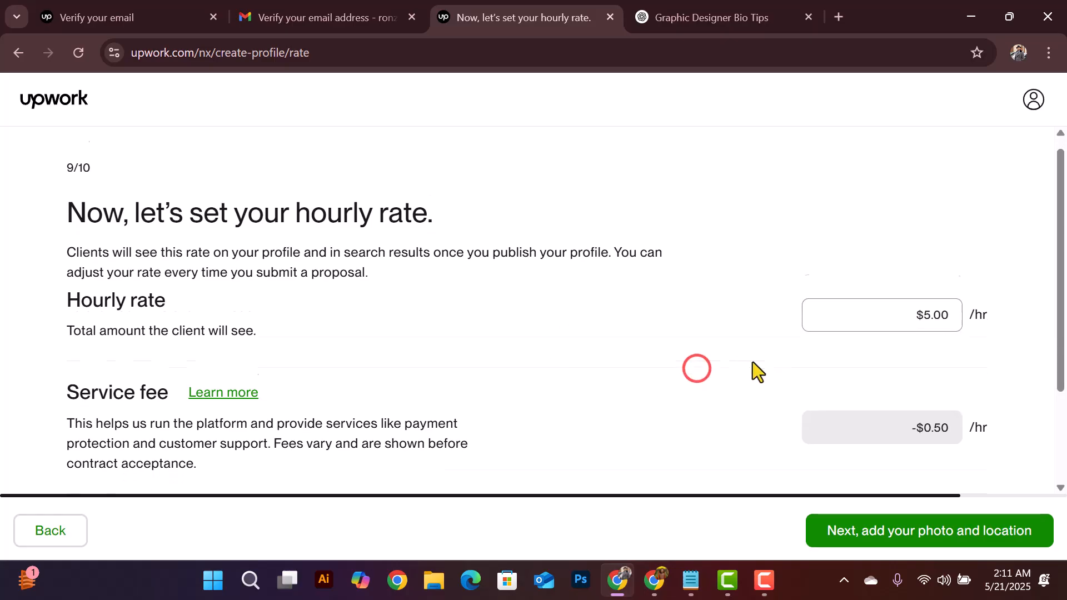
{"action": "scroll", "coordinate": [694, 317], "scroll_direction": "up", "scroll_amount": 2}
{"action": "scroll", "coordinate": [732, 345], "scroll_direction": "down", "scroll_amount": 2}
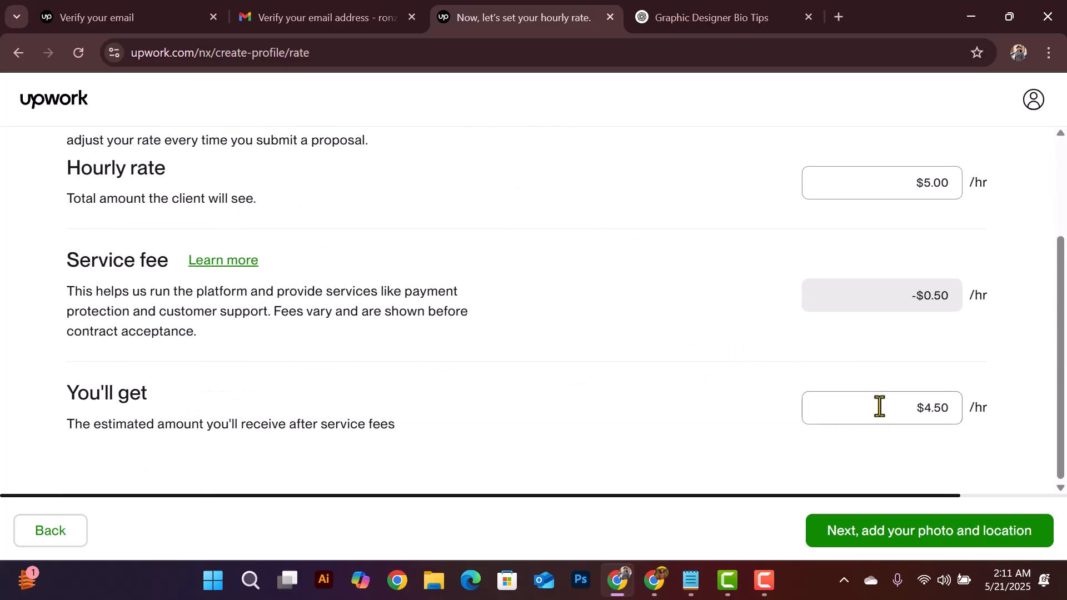
{"action": "left_click_drag", "start_coordinate": [67, 259], "coordinate": [172, 269]}
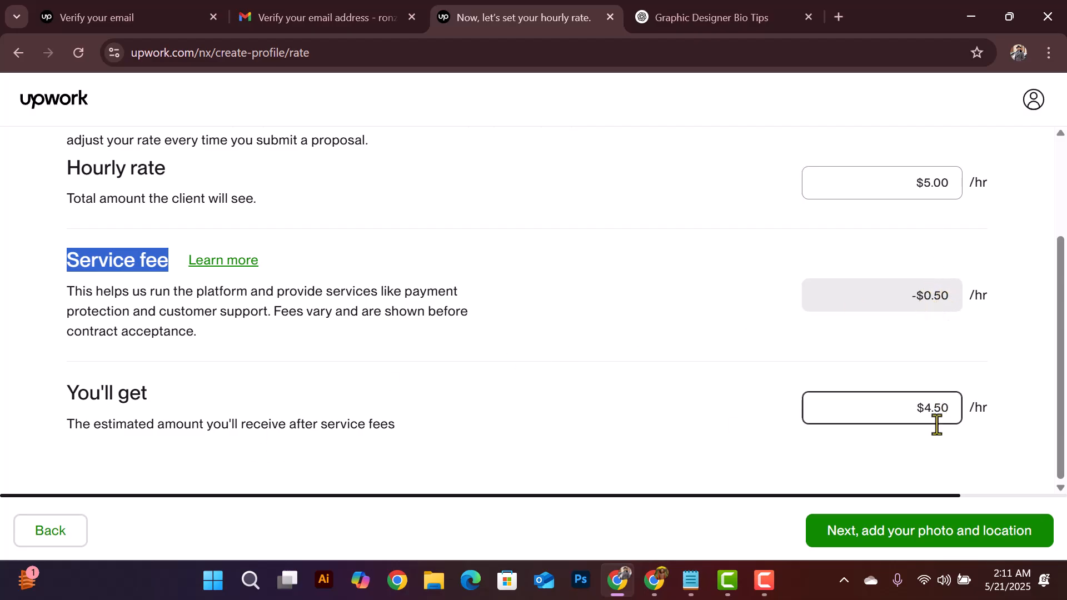
Re-enter the hourly rate as $5.00, netting $4.50, and continue to the photo and location step
{"action": "left_click", "coordinate": [927, 182]}
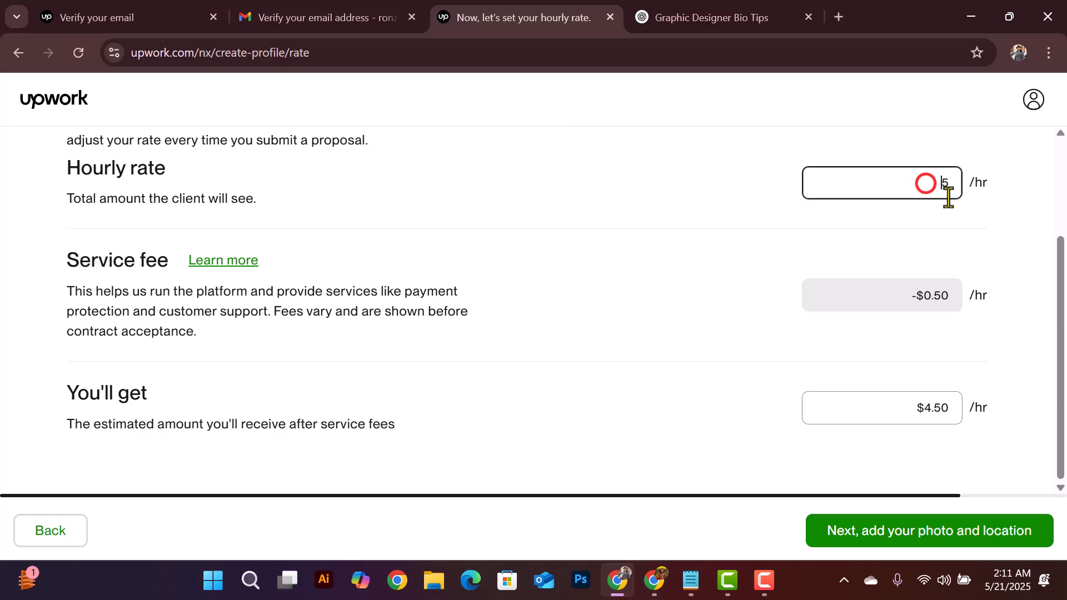
{"action": "type", "text": "10"}
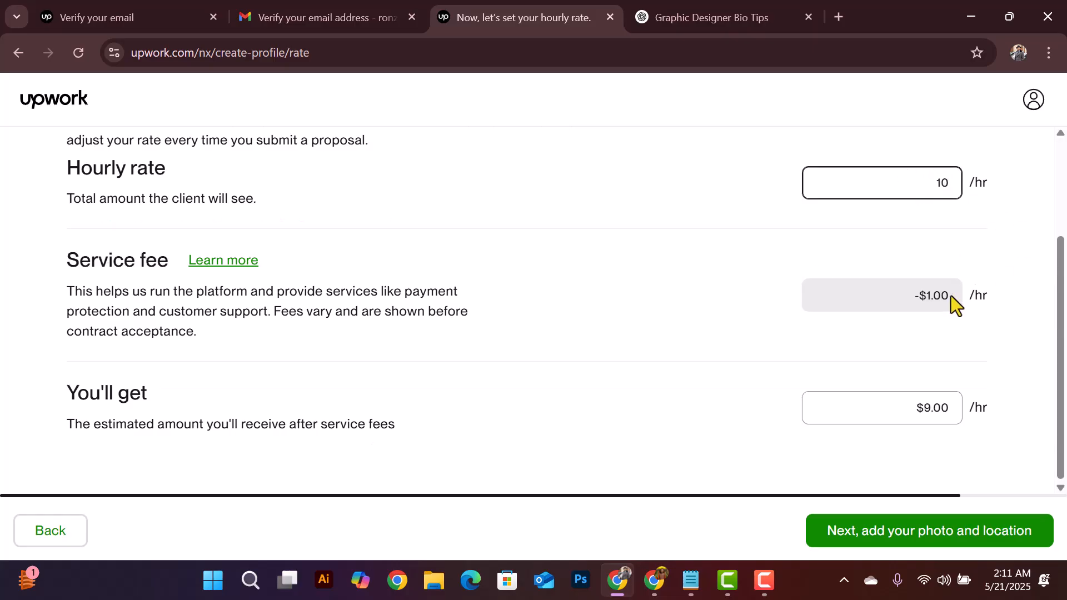
{"action": "double_click", "coordinate": [945, 184]}
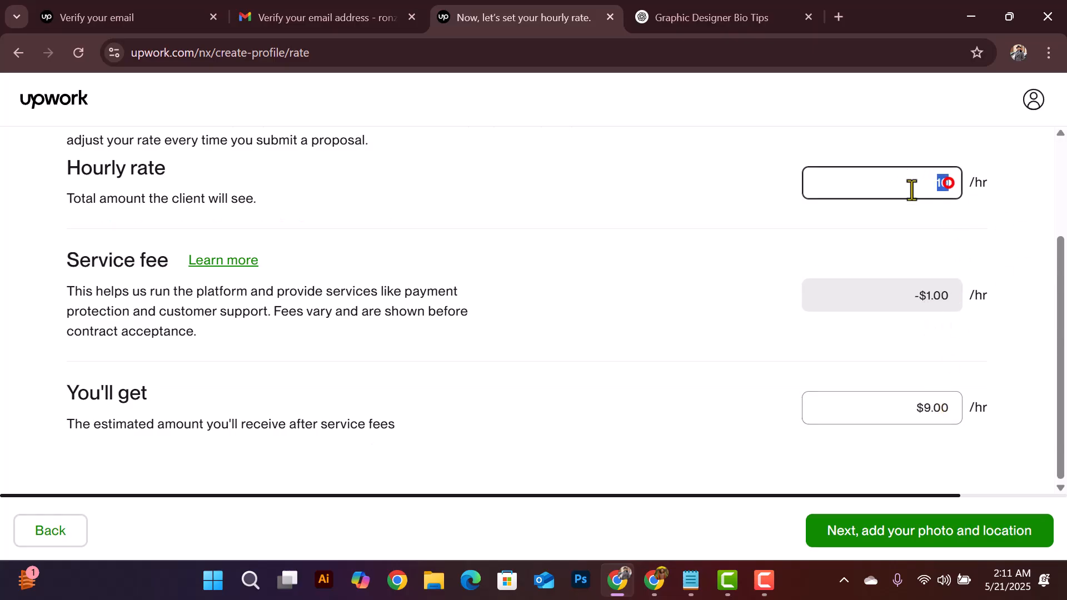
{"action": "type", "text": "0"}
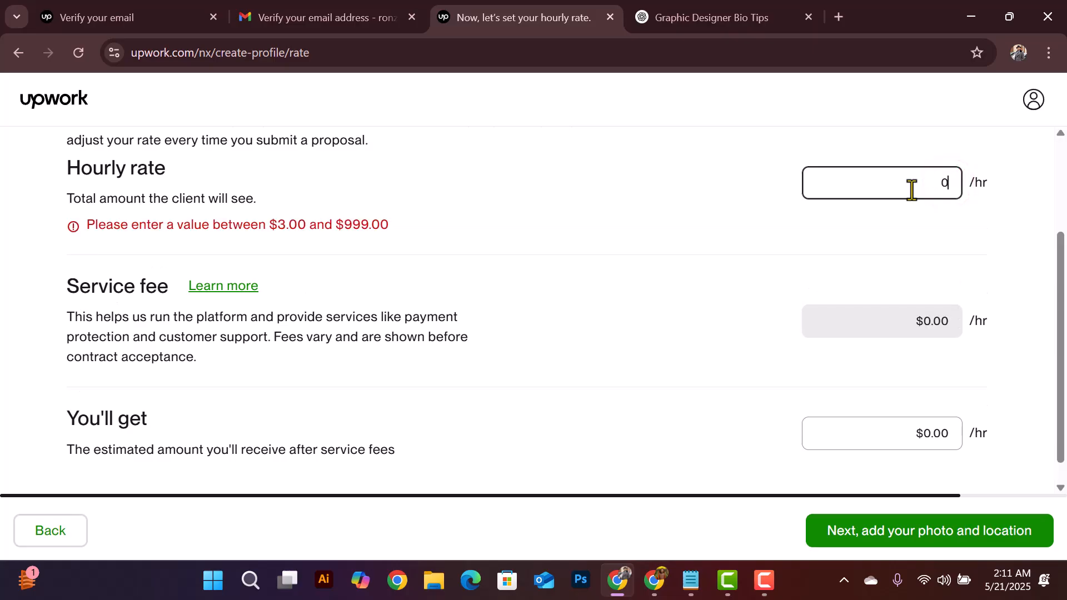
{"action": "key", "text": "BackSpace"}
{"action": "type", "text": "5"}
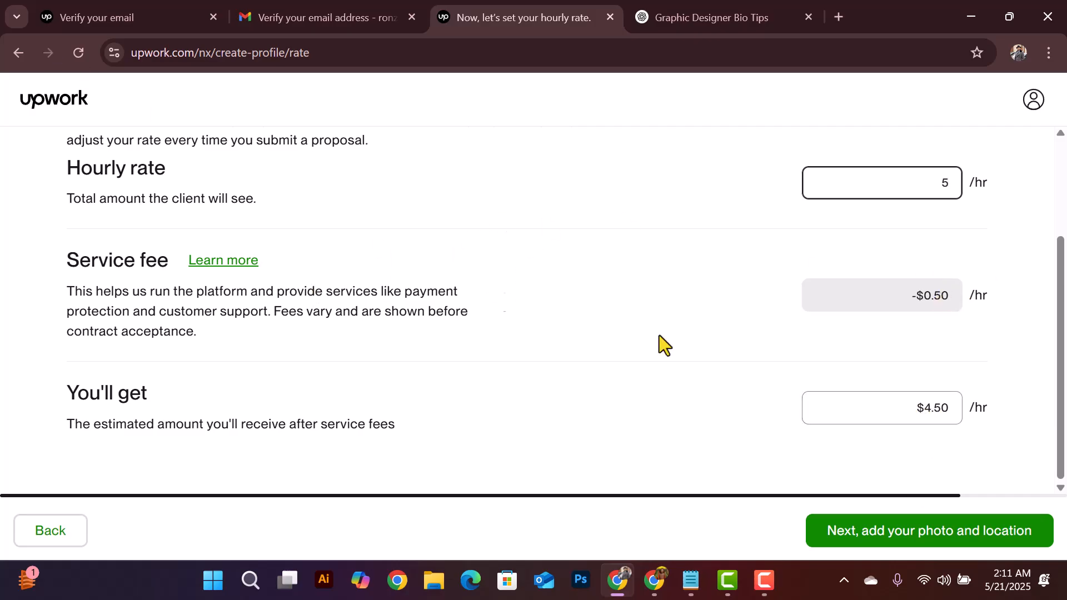
{"action": "scroll", "coordinate": [802, 403], "scroll_direction": "up", "scroll_amount": 3}
{"action": "scroll", "coordinate": [833, 426], "scroll_direction": "down", "scroll_amount": 3}
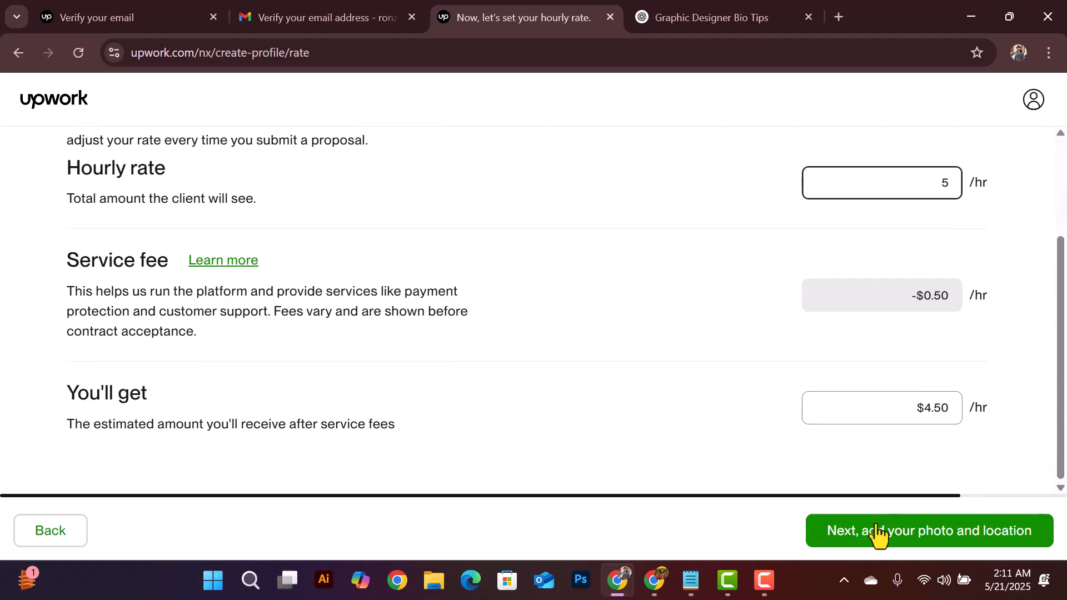
{"action": "left_click", "coordinate": [936, 542]}
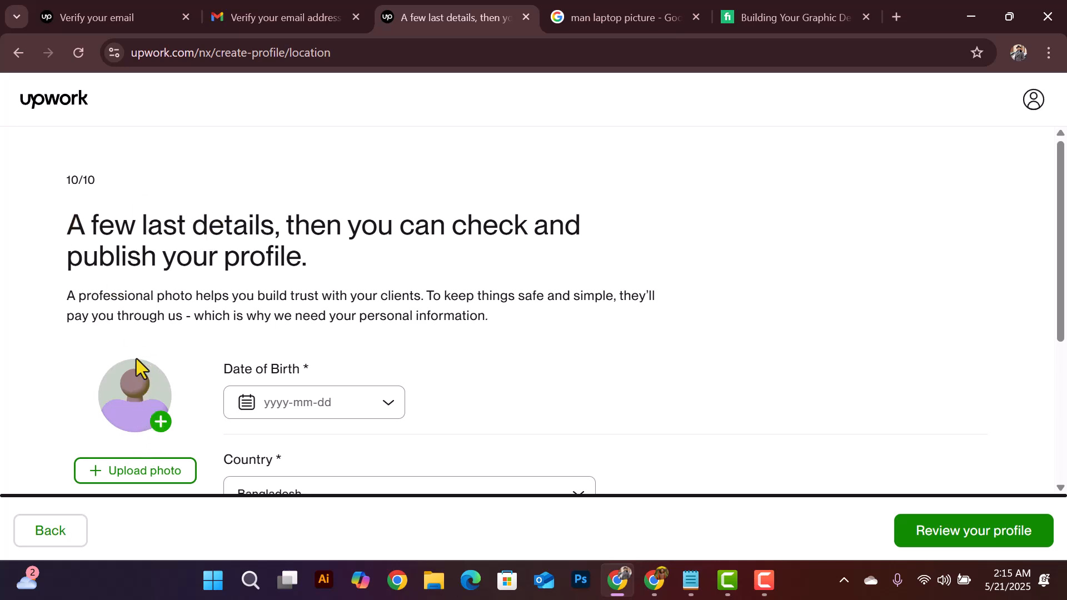
Scroll through the final details form, then switch to the 'man laptop picture' image search
{"action": "scroll", "coordinate": [217, 261], "scroll_direction": "down", "scroll_amount": 4}
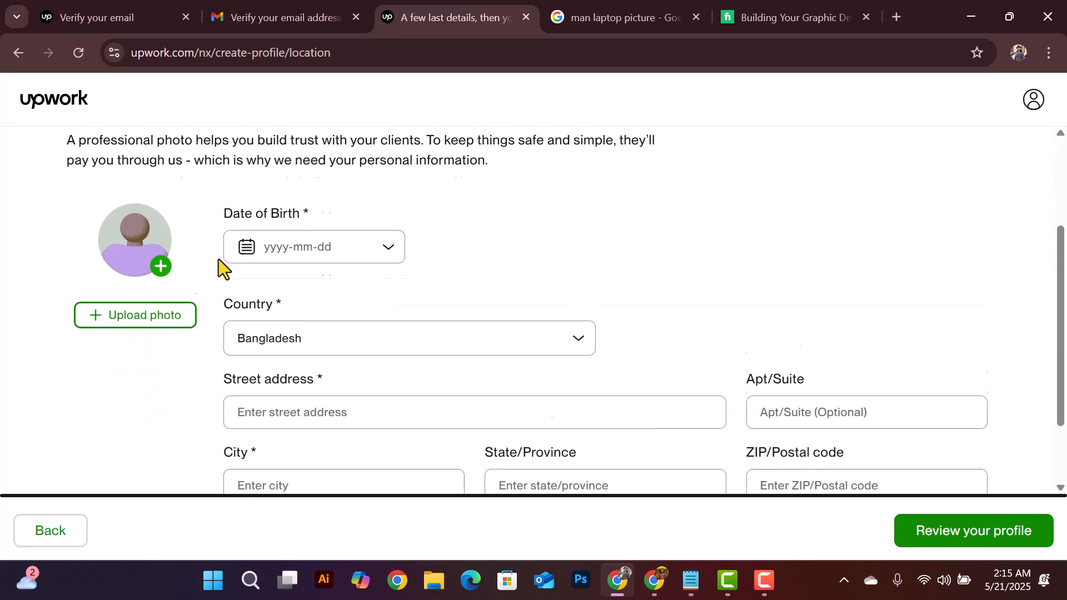
{"action": "scroll", "coordinate": [217, 253], "scroll_direction": "up", "scroll_amount": 4}
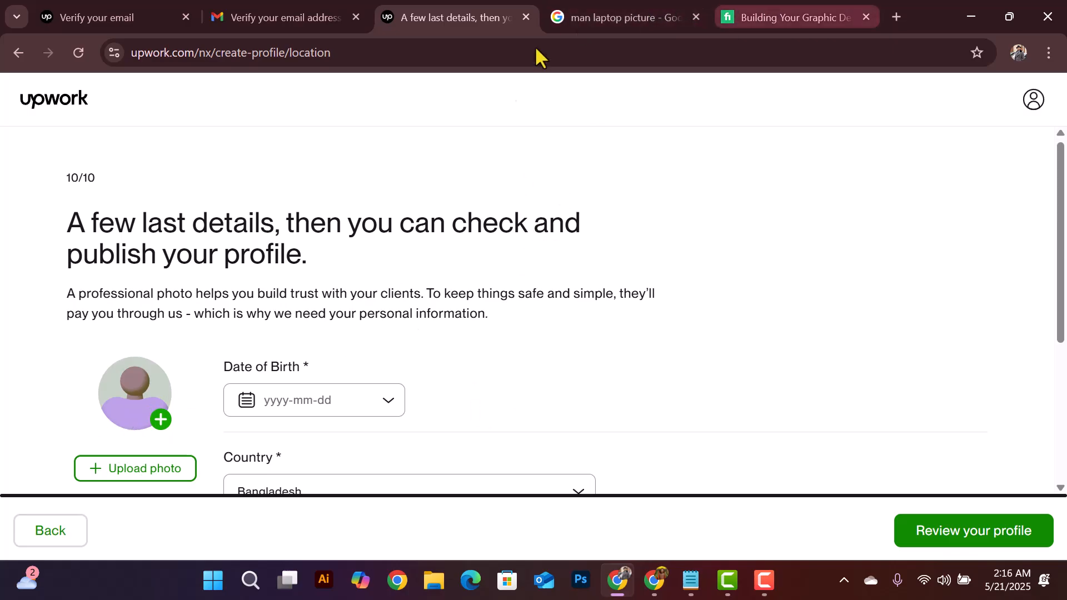
{"action": "left_click", "coordinate": [579, 22]}
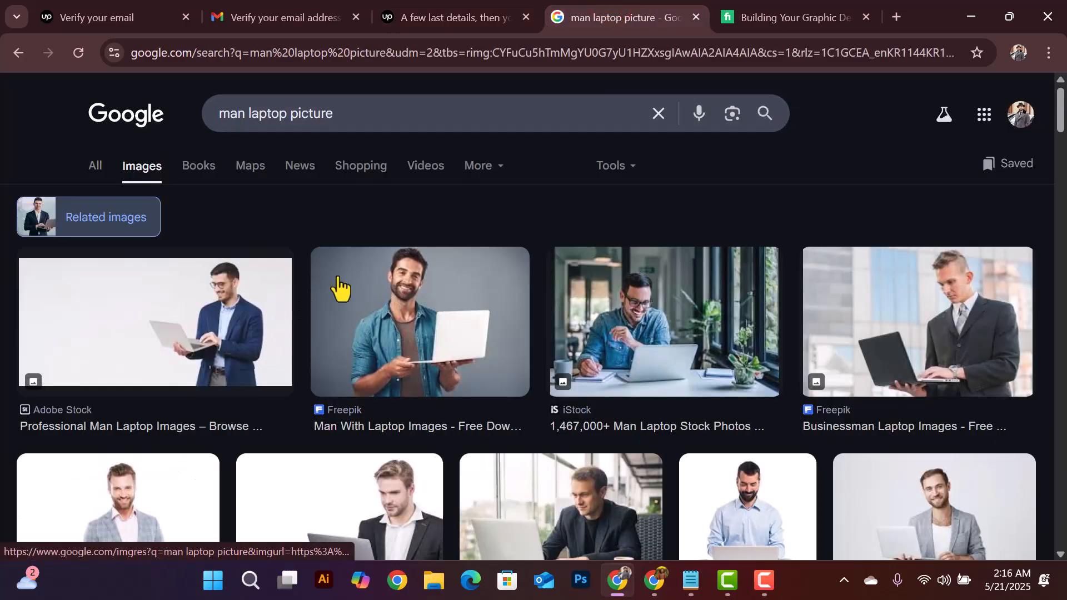
{"action": "scroll", "coordinate": [529, 219], "scroll_direction": "down", "scroll_amount": 1}
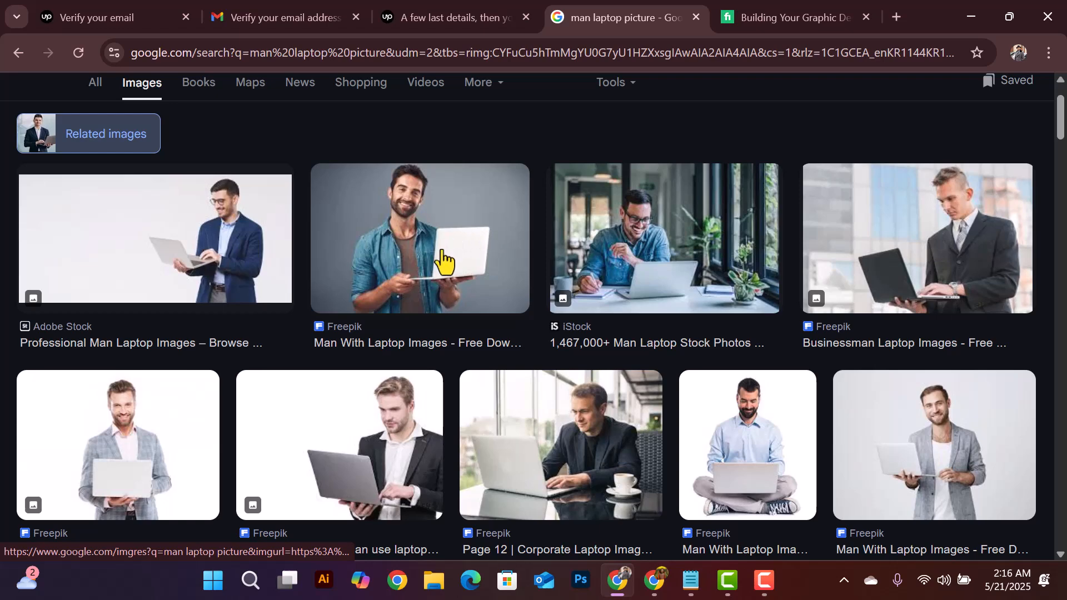
{"action": "scroll", "coordinate": [625, 297], "scroll_direction": "down", "scroll_amount": 3}
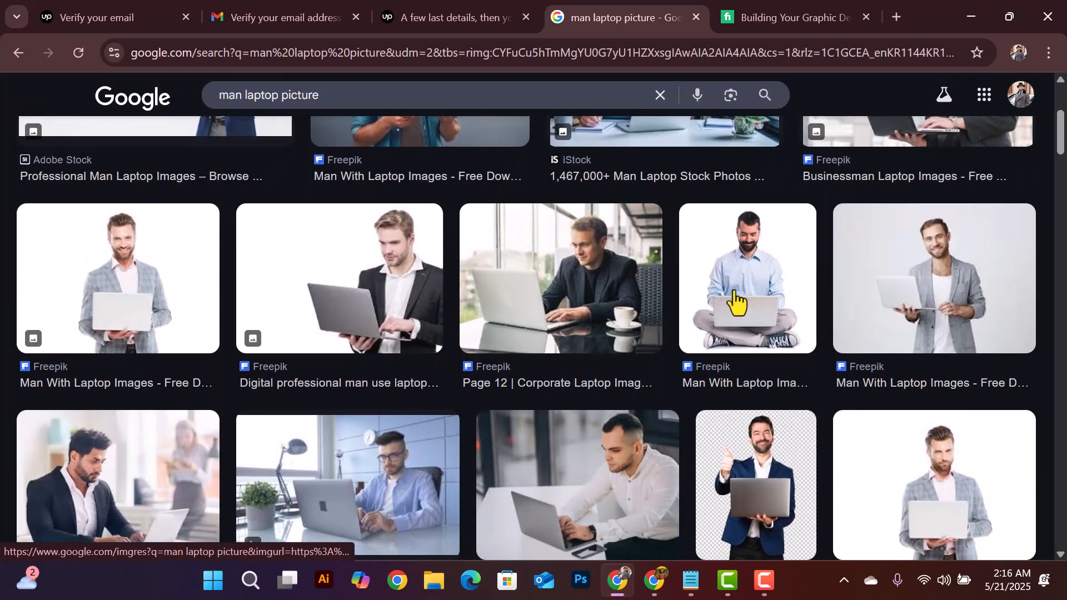
{"action": "scroll", "coordinate": [326, 325], "scroll_direction": "down", "scroll_amount": 4}
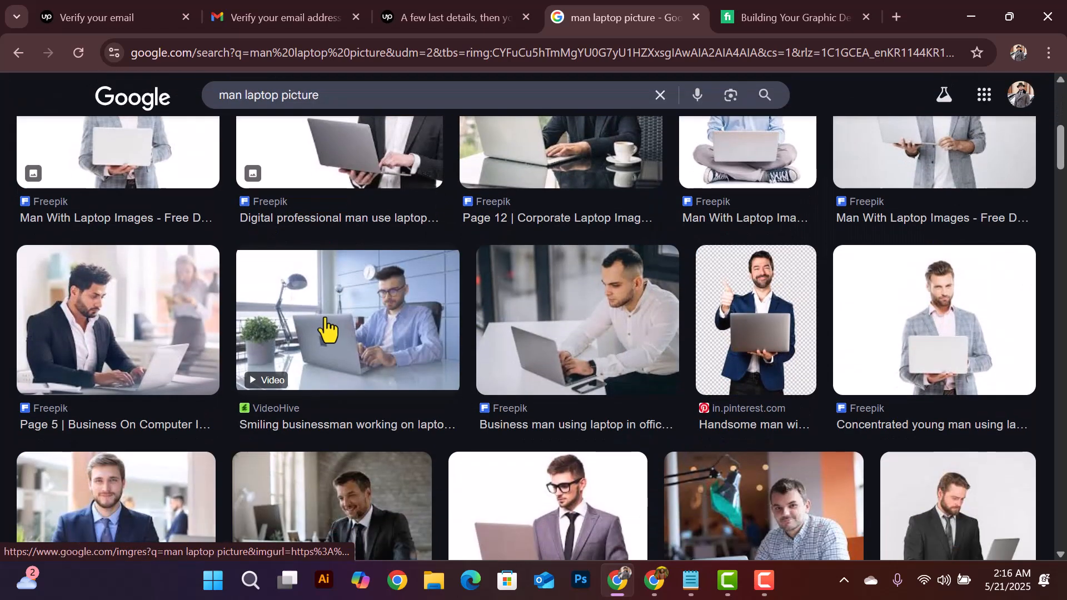
{"action": "scroll", "coordinate": [394, 318], "scroll_direction": "down", "scroll_amount": 2}
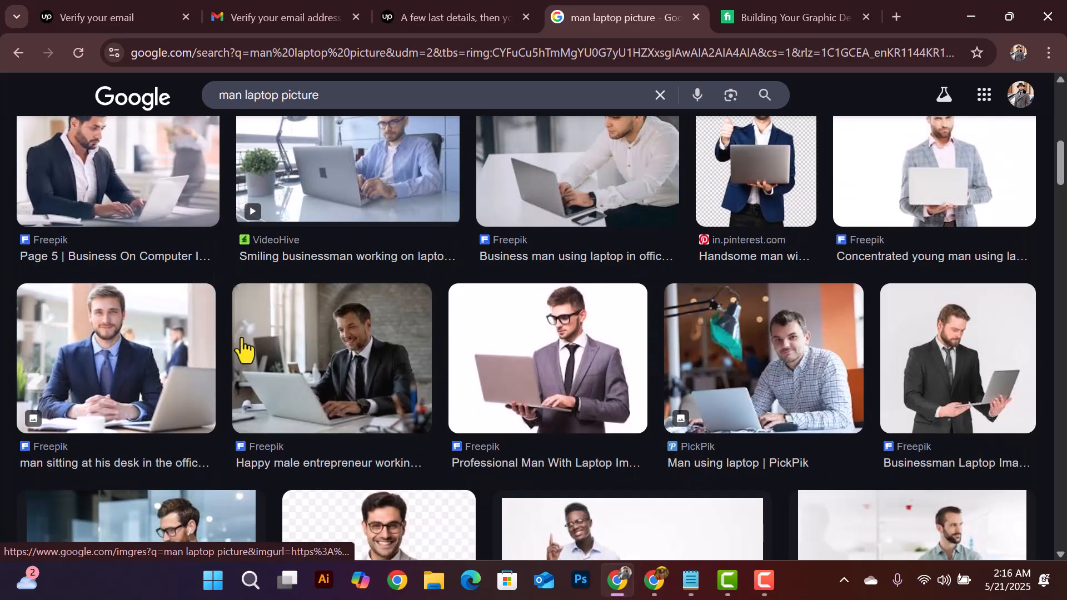
{"action": "scroll", "coordinate": [245, 345], "scroll_direction": "down", "scroll_amount": 3}
{"action": "scroll", "coordinate": [239, 351], "scroll_direction": "down", "scroll_amount": 3}
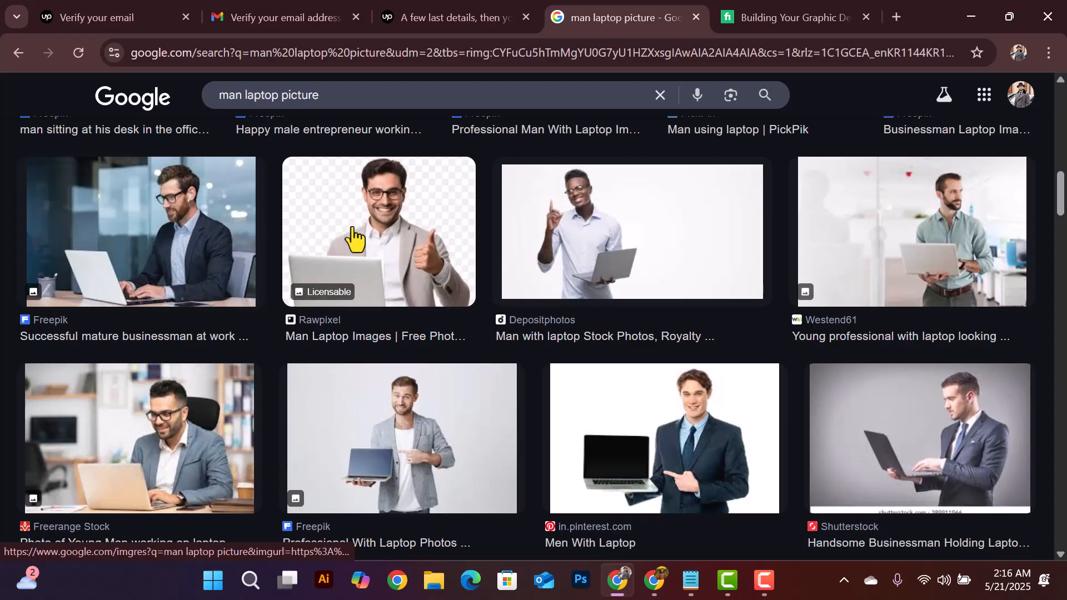
{"action": "left_click", "coordinate": [789, 23]}
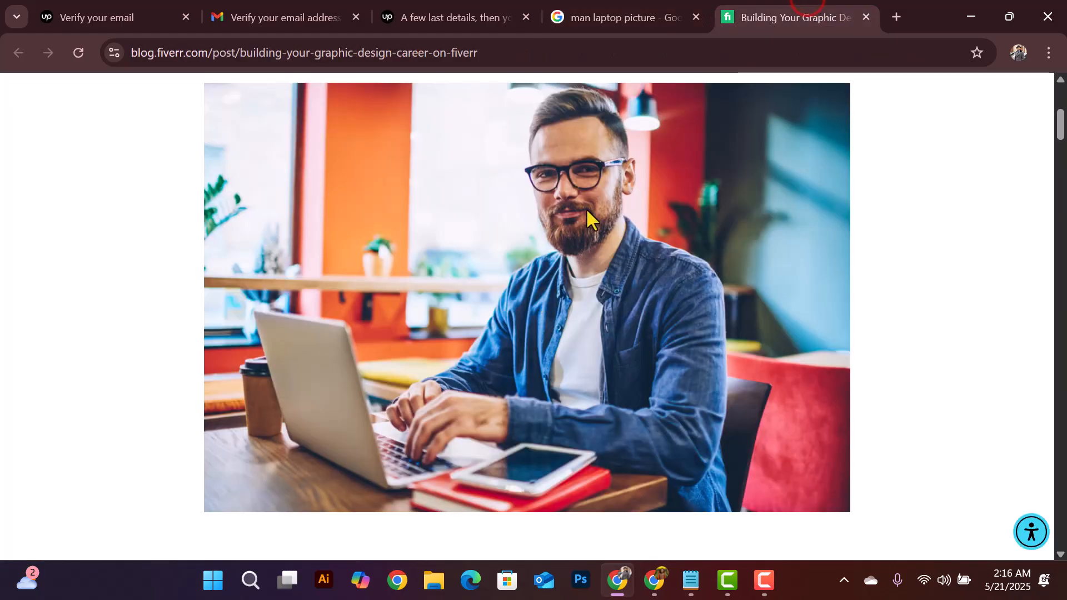
{"action": "left_click", "coordinate": [605, 16]}
{"action": "scroll", "coordinate": [489, 245], "scroll_direction": "up", "scroll_amount": 3}
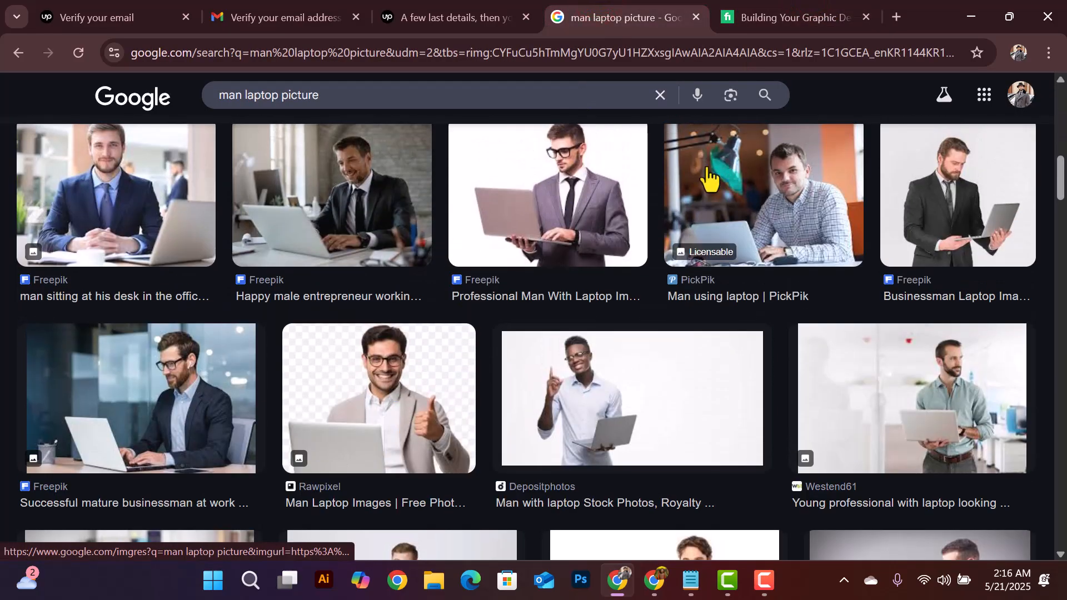
{"action": "scroll", "coordinate": [175, 207], "scroll_direction": "down", "scroll_amount": 4}
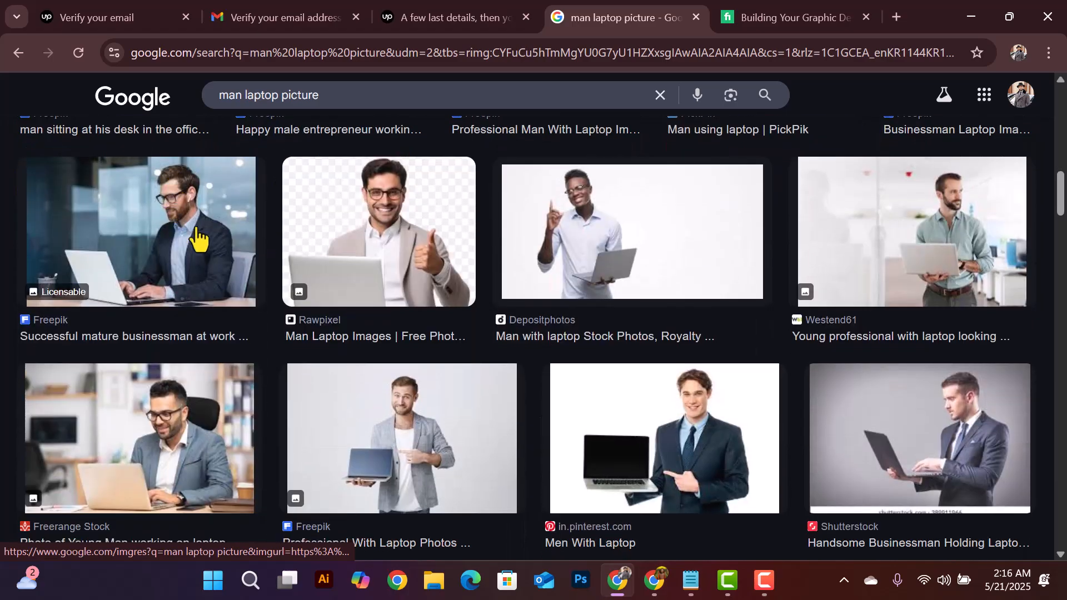
{"action": "scroll", "coordinate": [178, 244], "scroll_direction": "up", "scroll_amount": 5}
{"action": "left_click", "coordinate": [93, 290]}
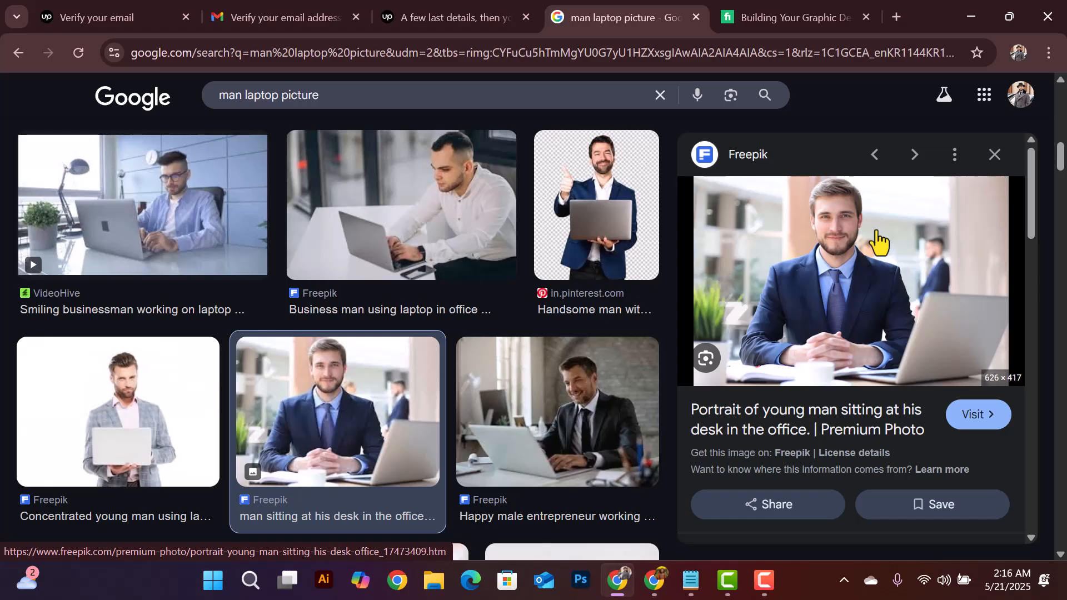
{"action": "left_click", "coordinate": [1000, 153]}
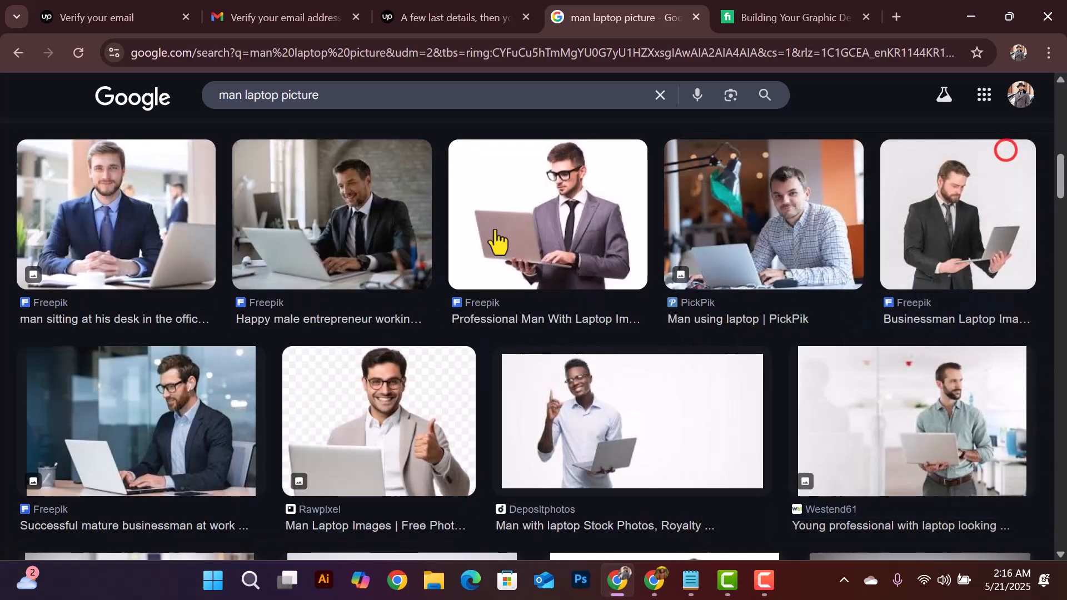
{"action": "scroll", "coordinate": [500, 267], "scroll_direction": "down", "scroll_amount": 4}
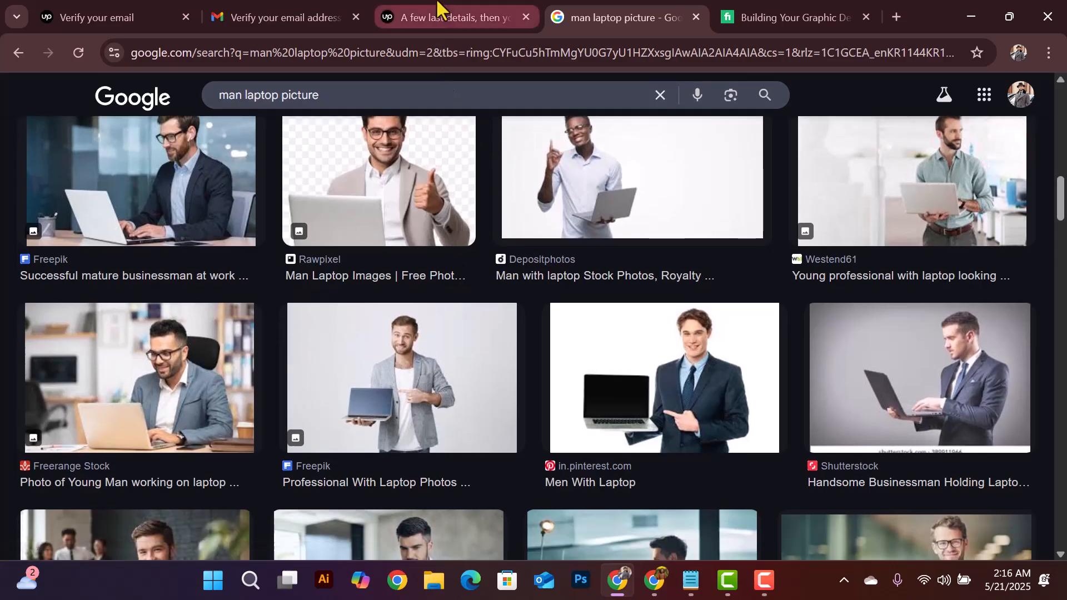
Back in the Upwork form, delete the trailing part and comma of the street address
{"action": "left_click", "coordinate": [453, 12]}
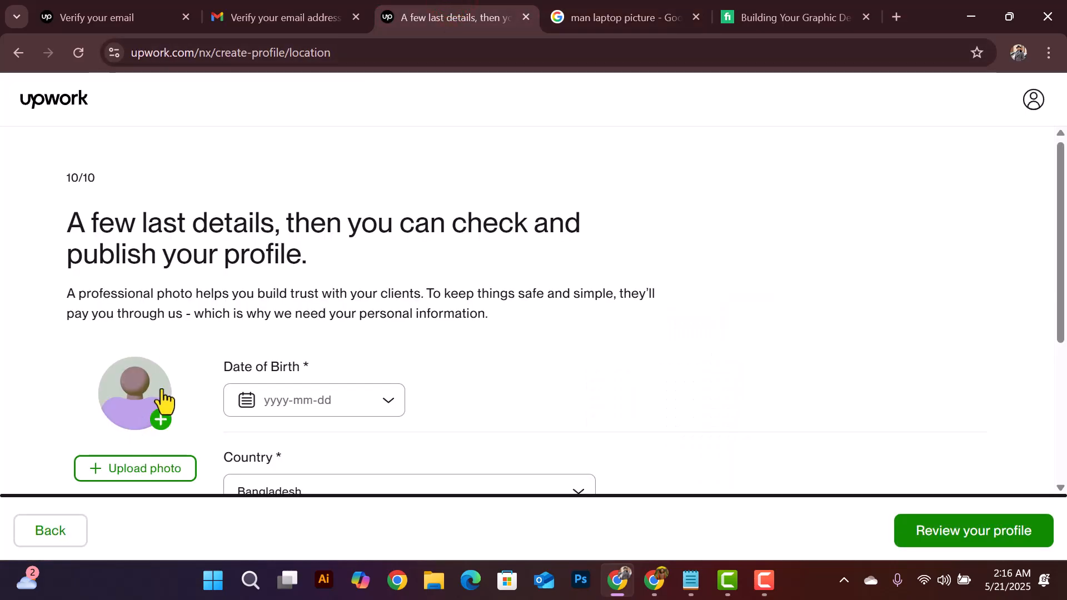
{"action": "scroll", "coordinate": [277, 355], "scroll_direction": "down", "scroll_amount": 3}
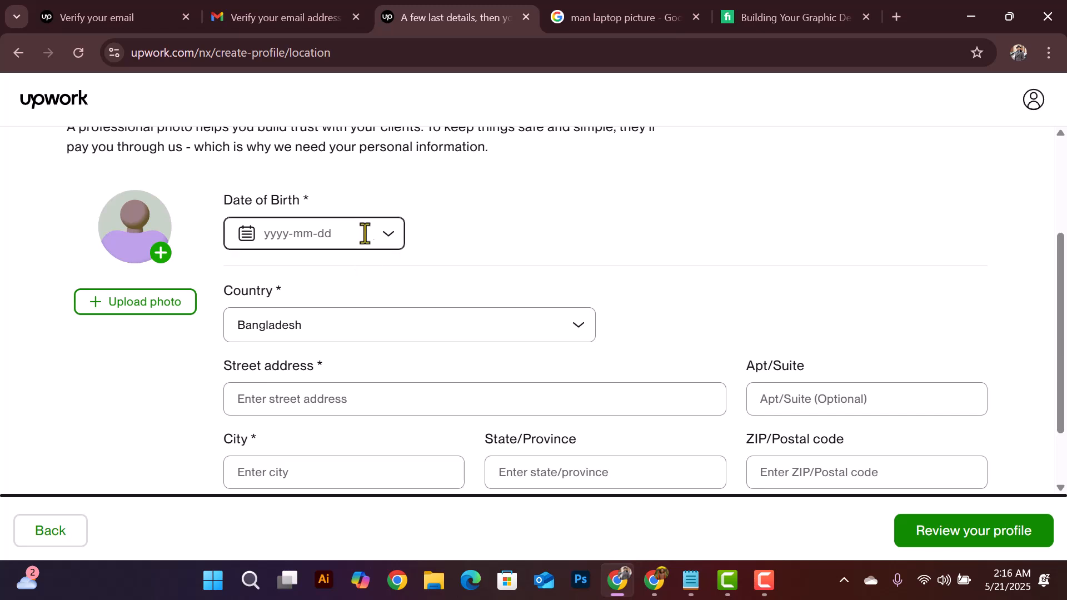
{"action": "scroll", "coordinate": [364, 234], "scroll_direction": "down", "scroll_amount": 2}
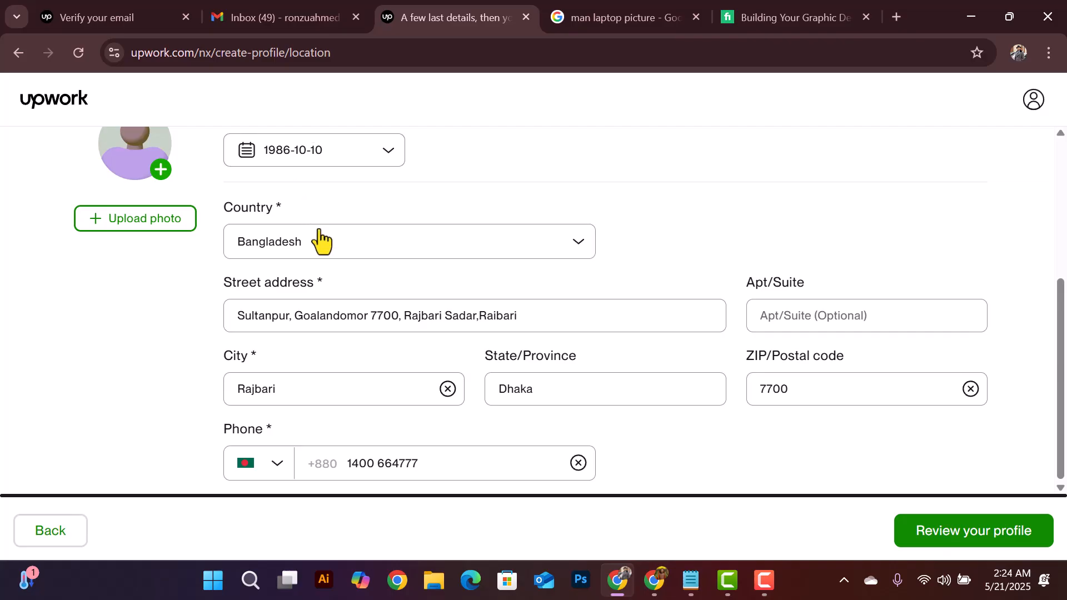
{"action": "left_click", "coordinate": [274, 308]}
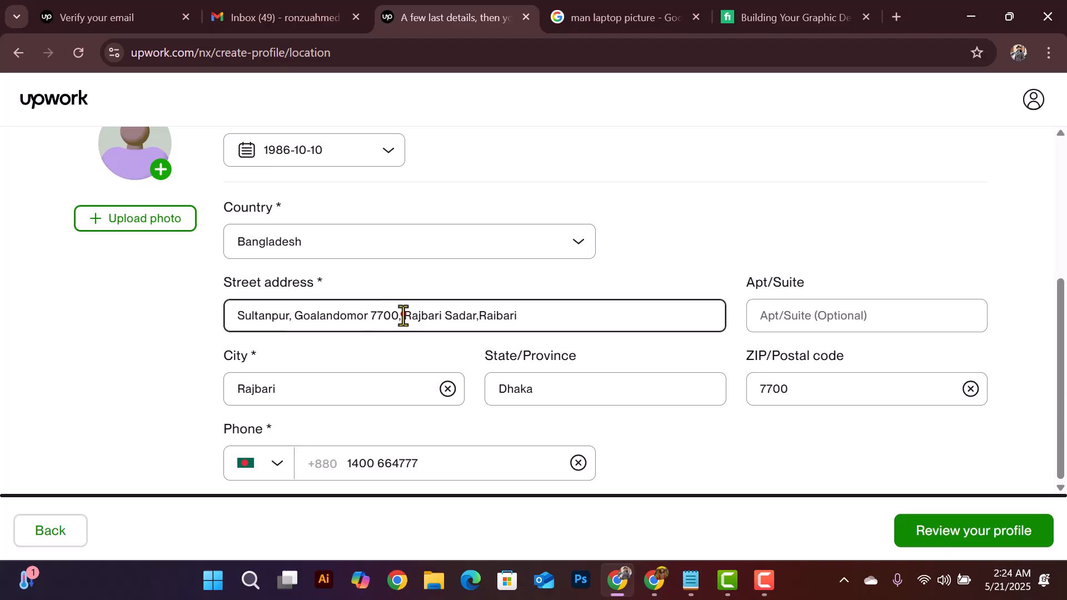
{"action": "left_click_drag", "start_coordinate": [404, 316], "coordinate": [590, 336]}
{"action": "key", "text": "BackSpace"}
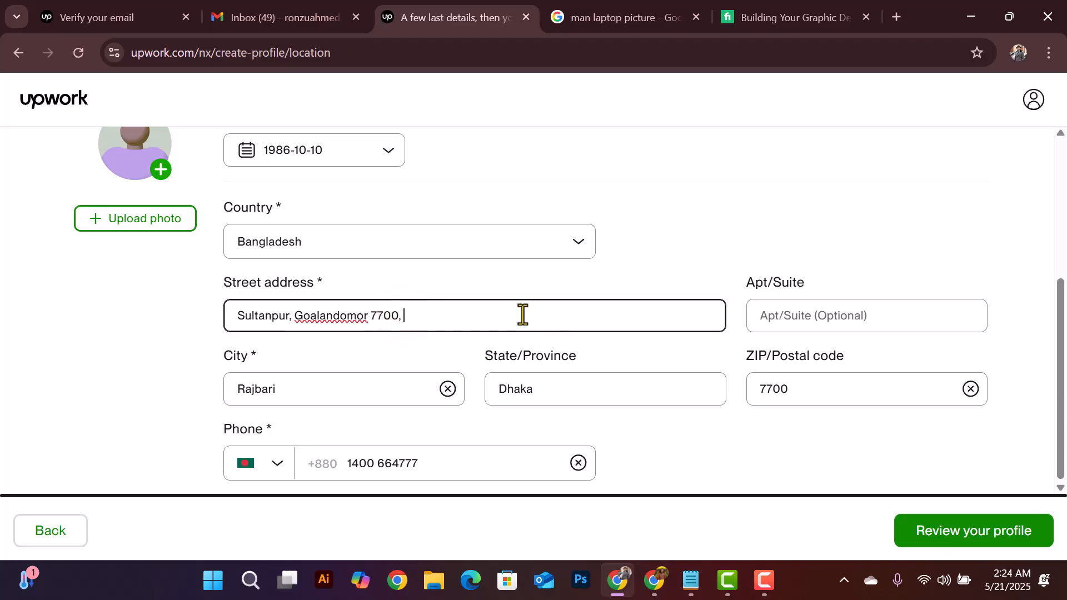
{"action": "key", "text": "BackSpace"}
{"action": "left_click", "coordinate": [295, 382]}
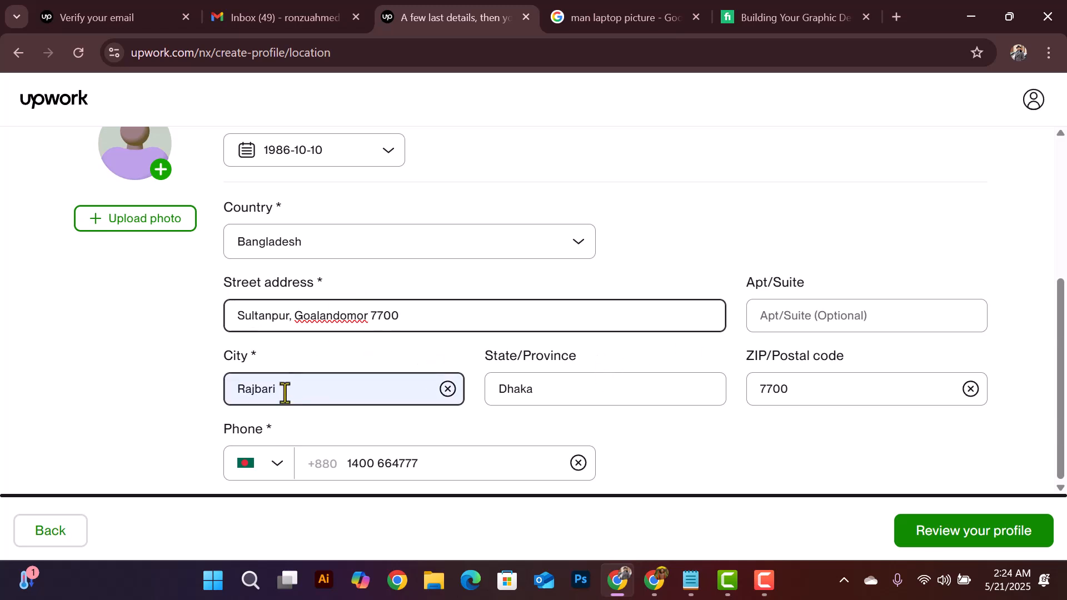
{"action": "left_click", "coordinate": [545, 388]}
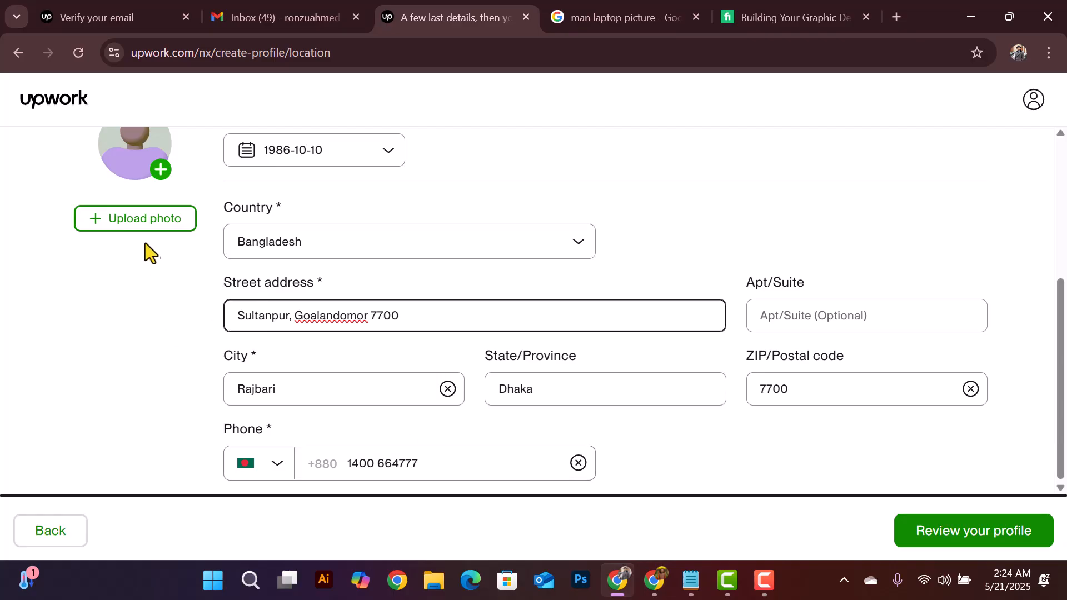
Upload the portrait from Downloads, lower the face in the crop circle, and attach it
{"action": "left_click", "coordinate": [117, 222]}
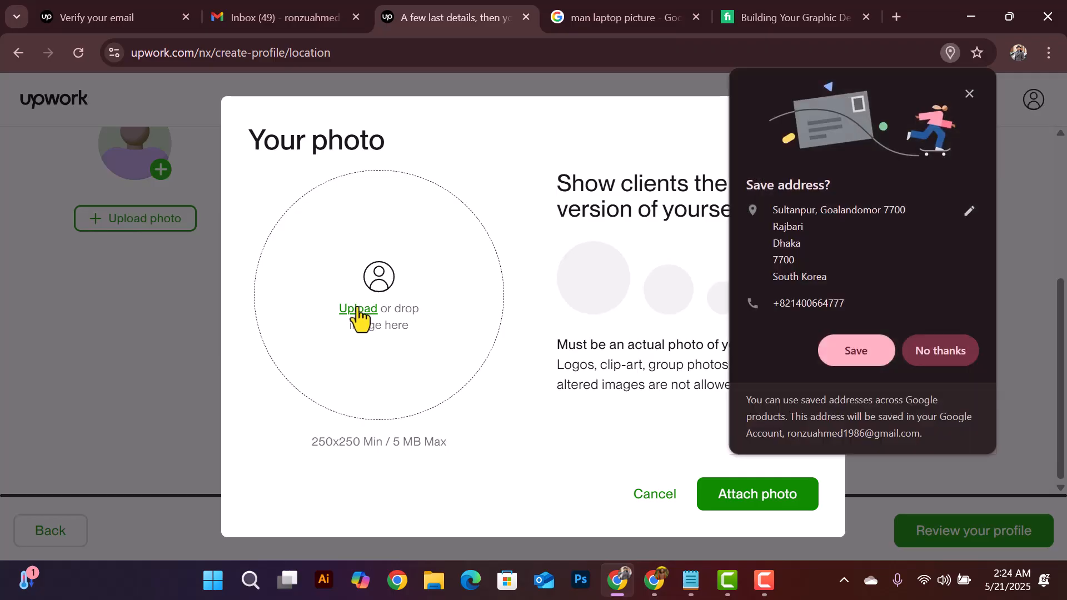
{"action": "left_click", "coordinate": [857, 351]}
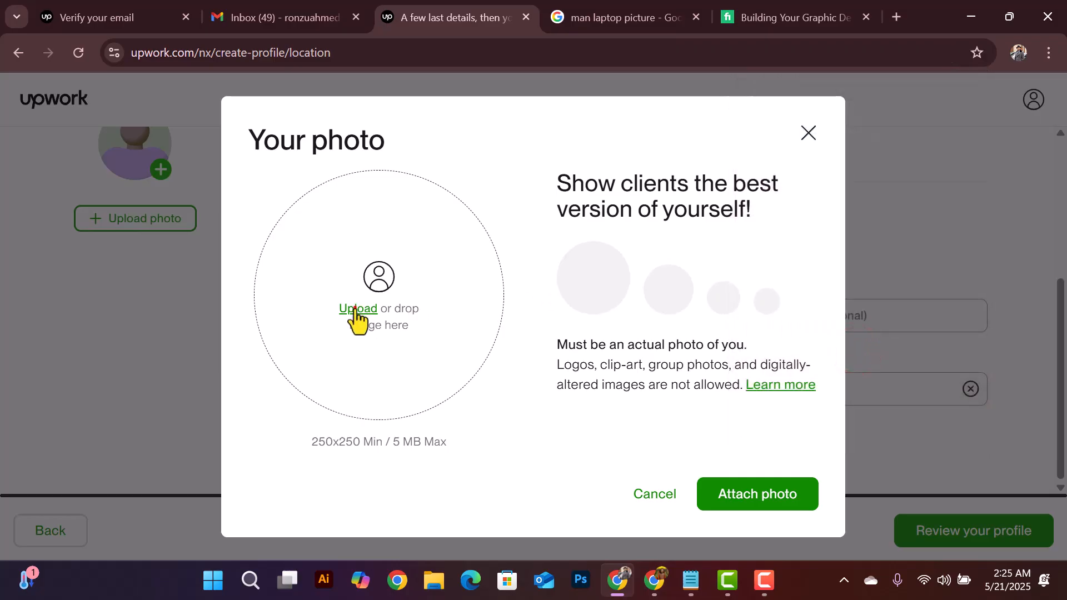
{"action": "left_click", "coordinate": [356, 309]}
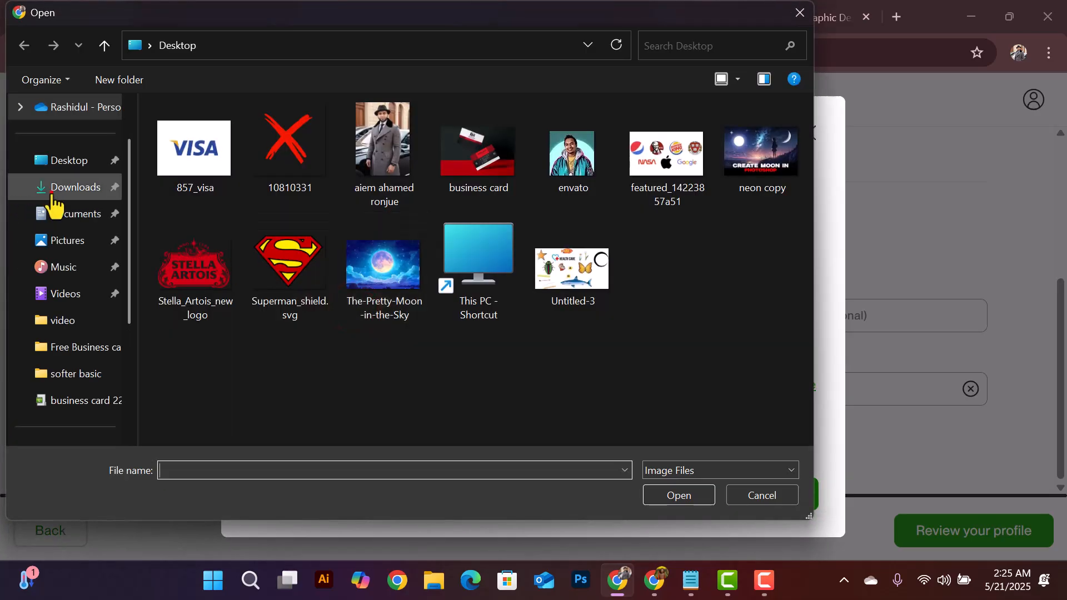
{"action": "left_click", "coordinate": [51, 188]}
{"action": "double_click", "coordinate": [225, 166]}
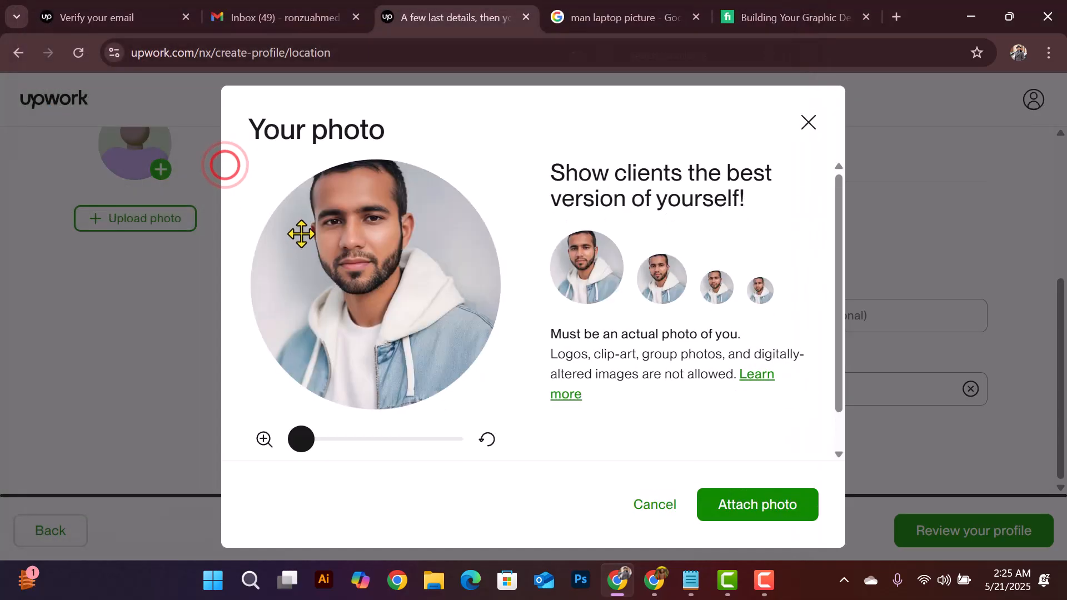
{"action": "left_click_drag", "start_coordinate": [384, 238], "coordinate": [396, 276]}
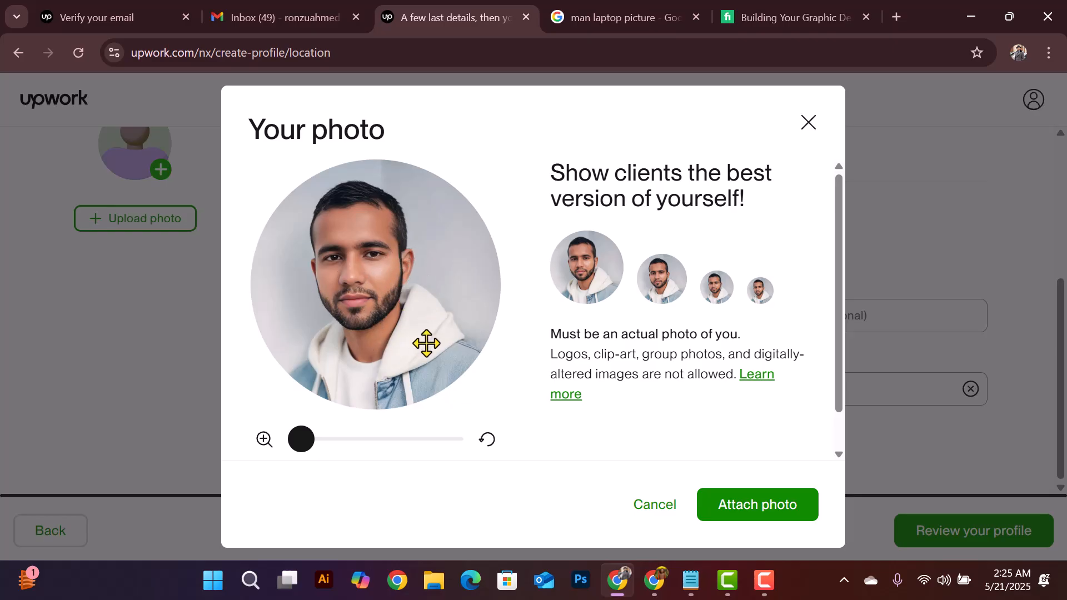
{"action": "left_click", "coordinate": [773, 517]}
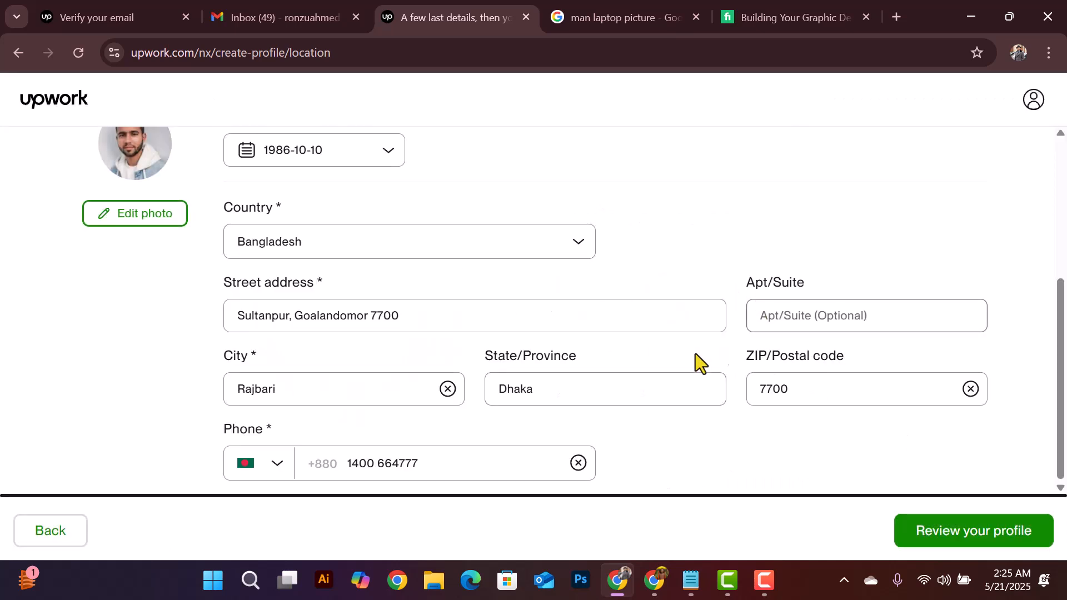
Open the profile preview and scroll through the rate, skills, work history and education
{"action": "left_click", "coordinate": [985, 534]}
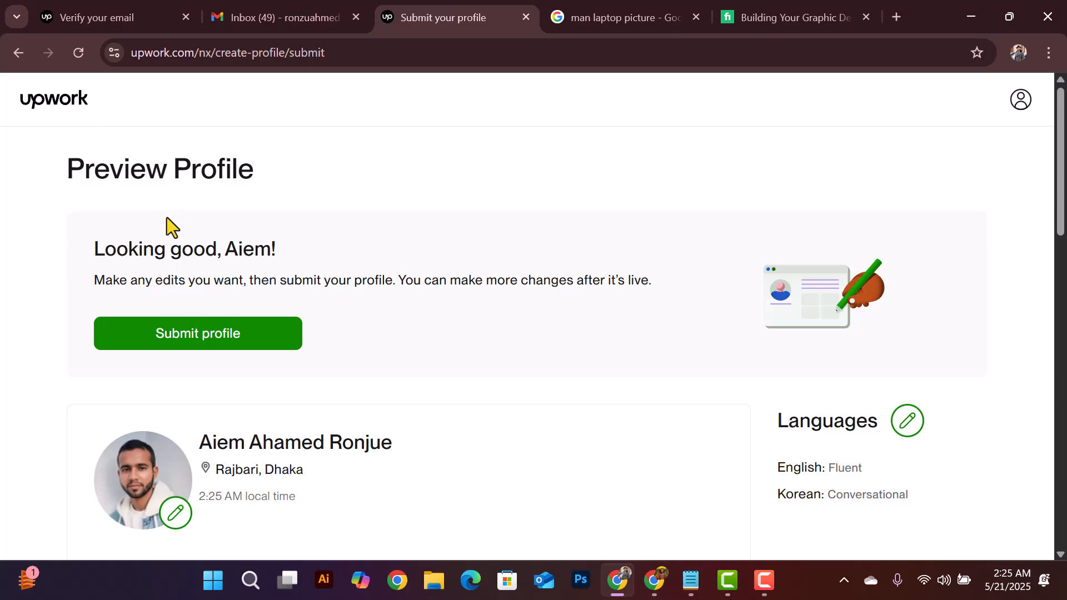
{"action": "scroll", "coordinate": [352, 228], "scroll_direction": "down", "scroll_amount": 5}
{"action": "scroll", "coordinate": [353, 252], "scroll_direction": "down", "scroll_amount": 13}
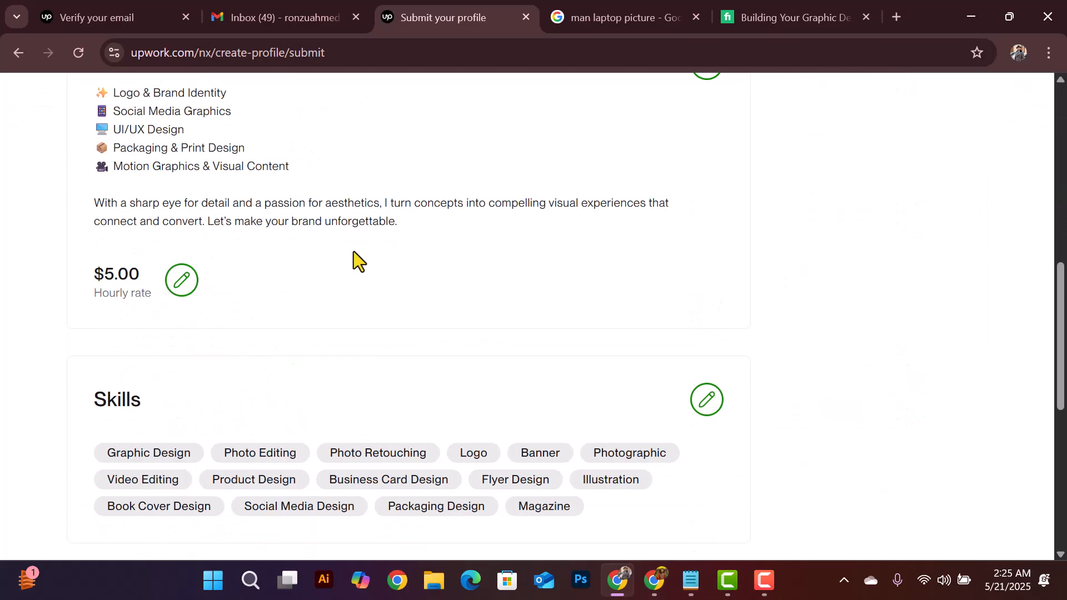
{"action": "scroll", "coordinate": [349, 262], "scroll_direction": "up", "scroll_amount": 18}
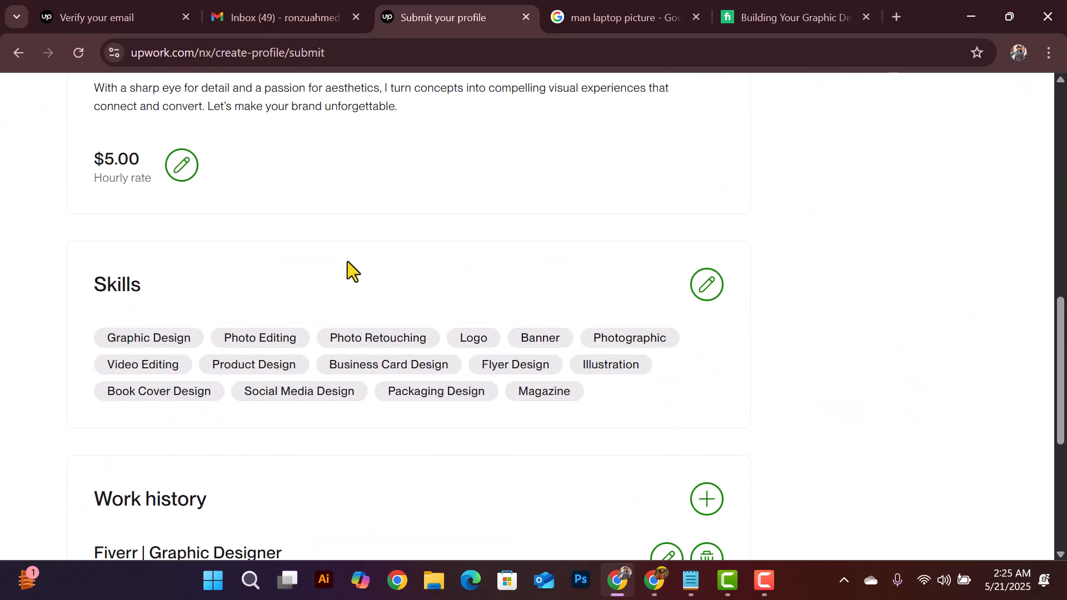
{"action": "scroll", "coordinate": [320, 253], "scroll_direction": "down", "scroll_amount": 3}
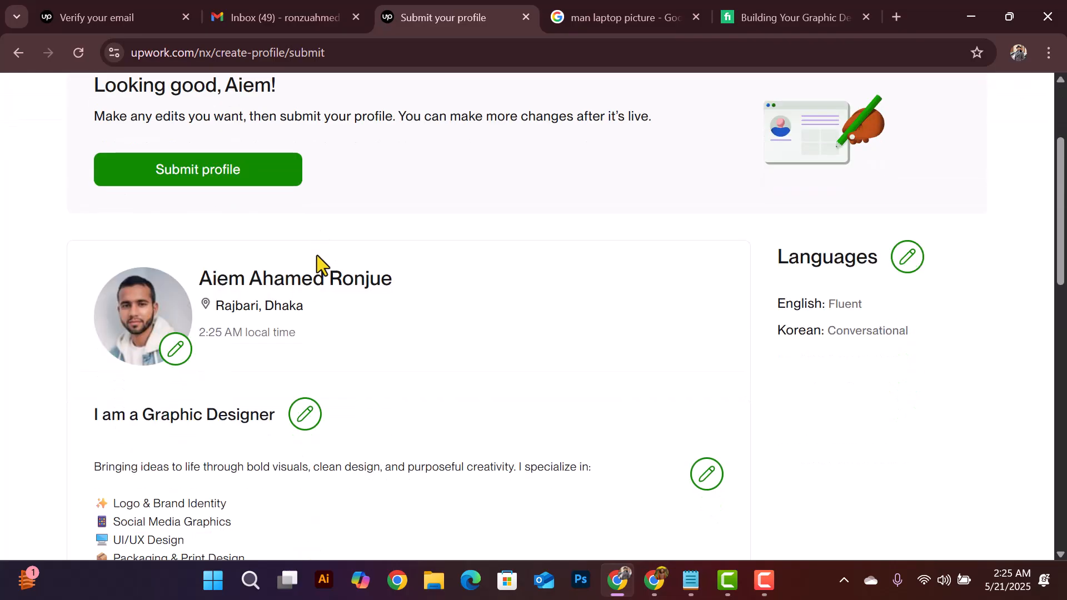
{"action": "scroll", "coordinate": [239, 303], "scroll_direction": "down", "scroll_amount": 3}
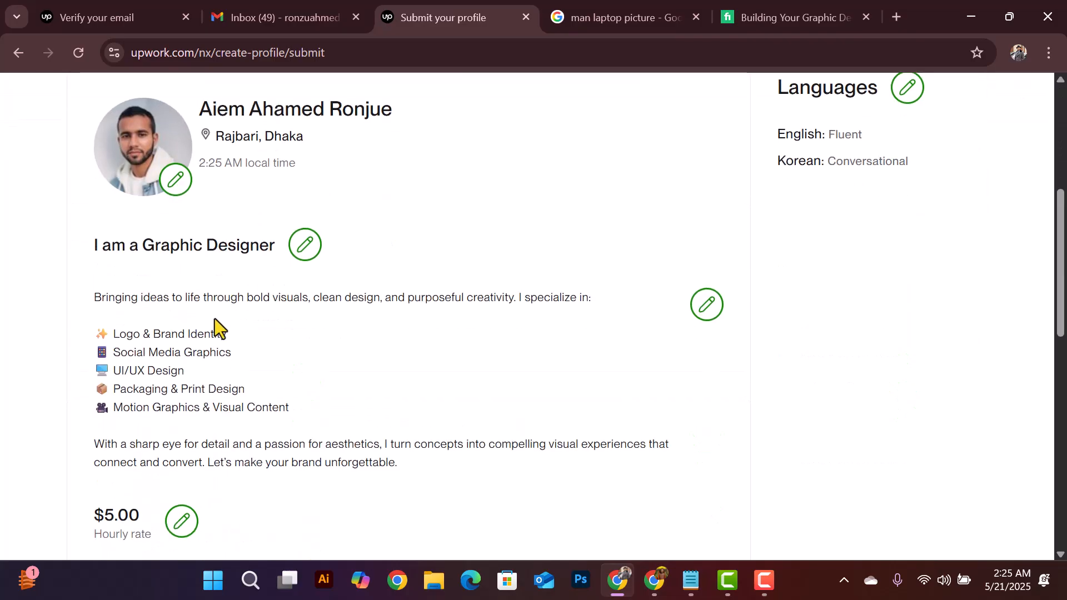
{"action": "scroll", "coordinate": [214, 321], "scroll_direction": "down", "scroll_amount": 6}
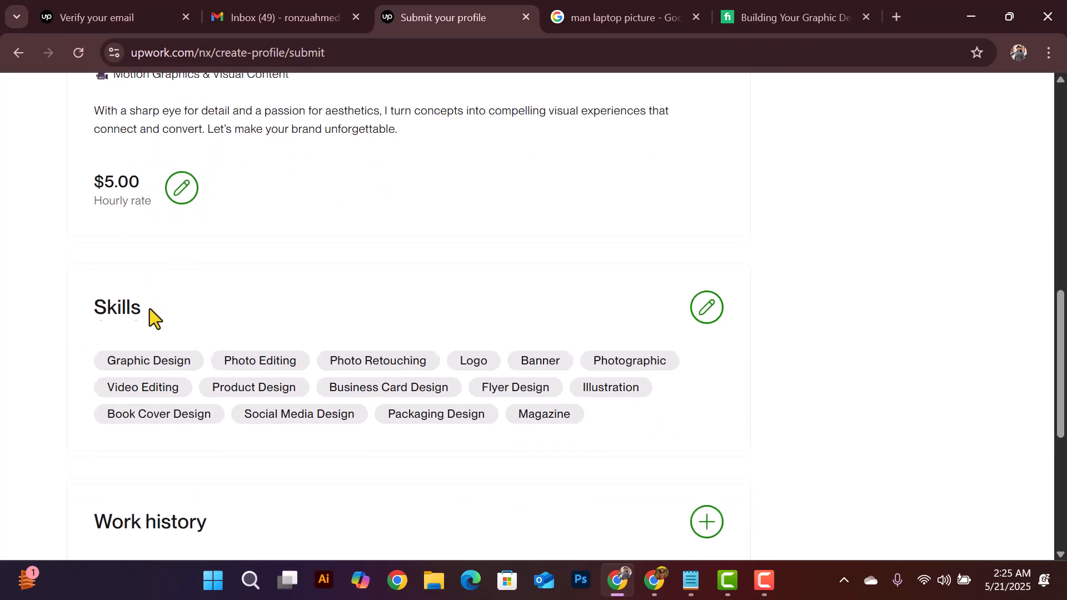
{"action": "scroll", "coordinate": [300, 383], "scroll_direction": "down", "scroll_amount": 3}
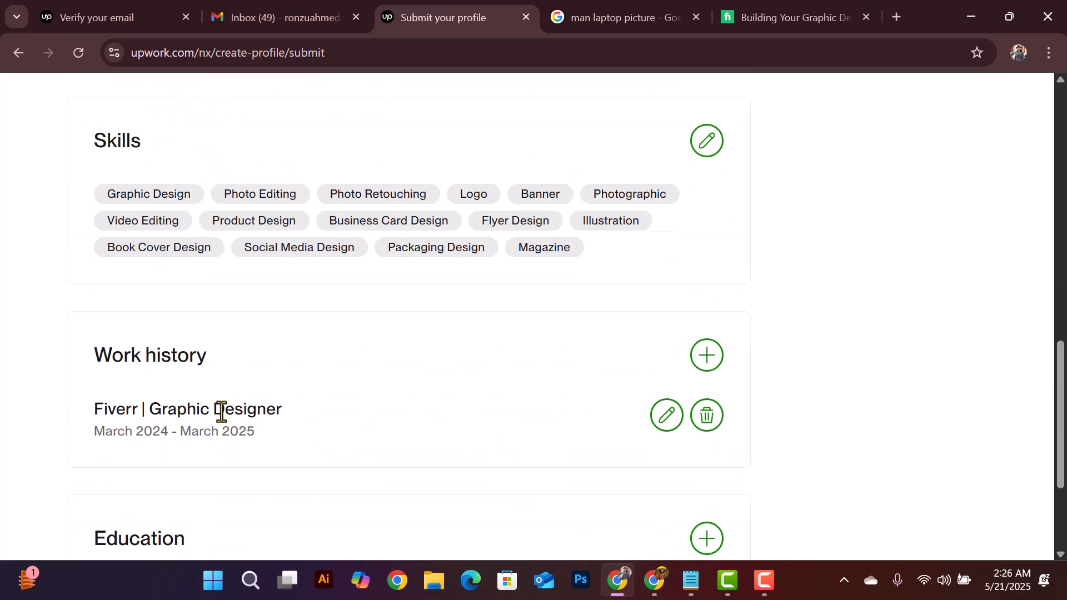
{"action": "scroll", "coordinate": [179, 421], "scroll_direction": "down", "scroll_amount": 3}
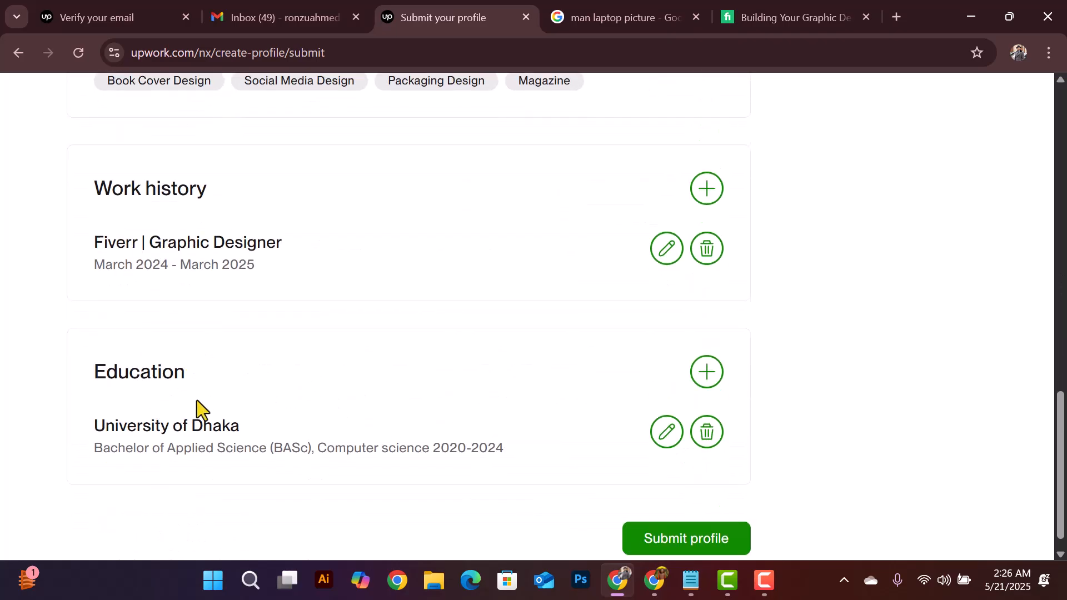
{"action": "scroll", "coordinate": [196, 398], "scroll_direction": "down", "scroll_amount": 1}
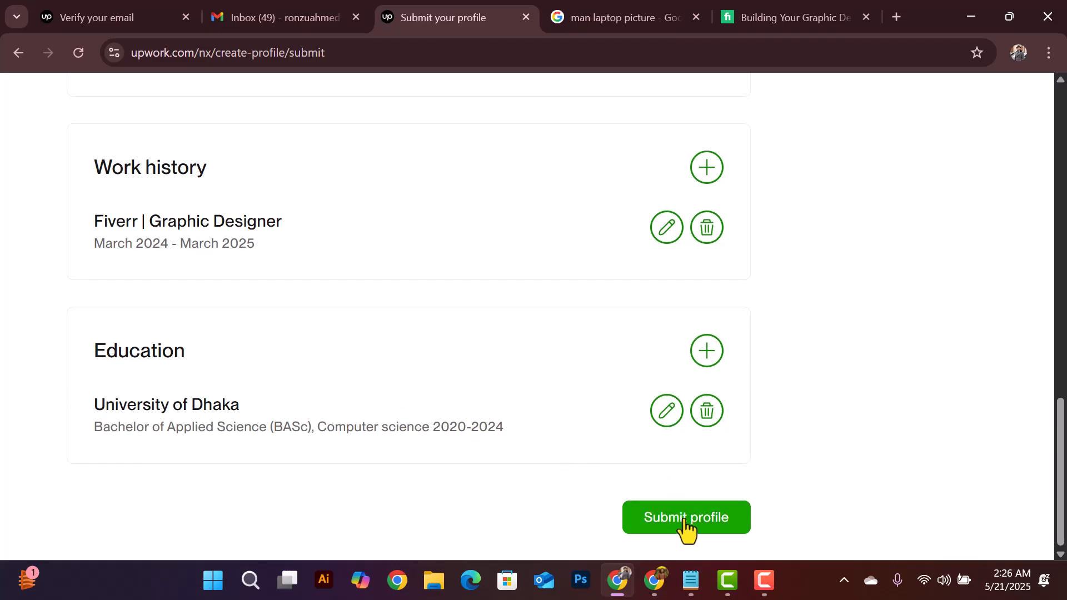
{"action": "scroll", "coordinate": [382, 341], "scroll_direction": "up", "scroll_amount": 7}
{"action": "scroll", "coordinate": [212, 229], "scroll_direction": "up", "scroll_amount": 2}
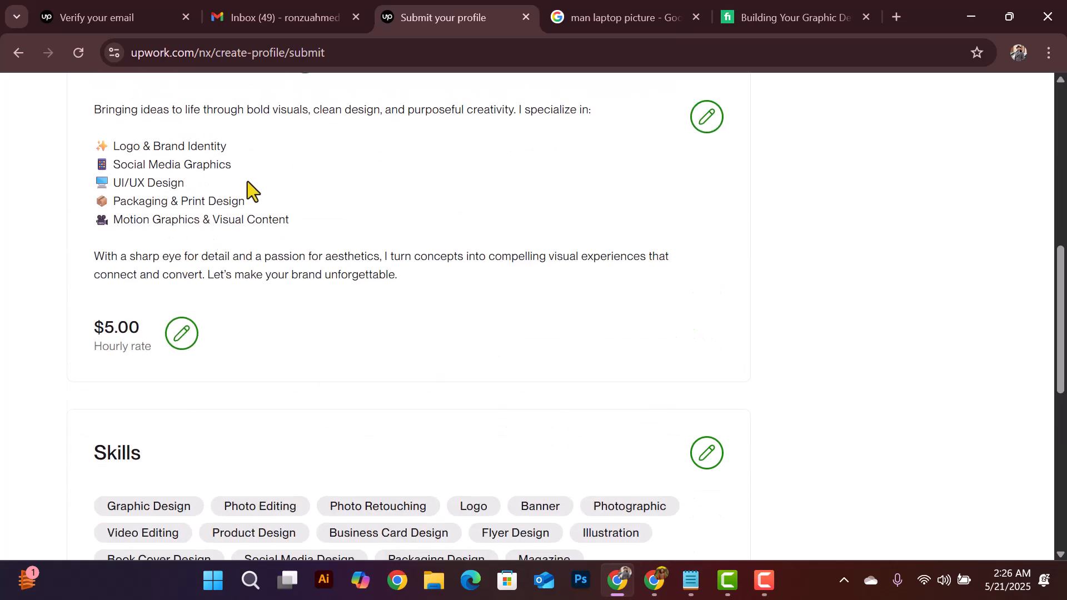
{"action": "scroll", "coordinate": [247, 179], "scroll_direction": "up", "scroll_amount": 3}
{"action": "scroll", "coordinate": [256, 176], "scroll_direction": "up", "scroll_amount": 3}
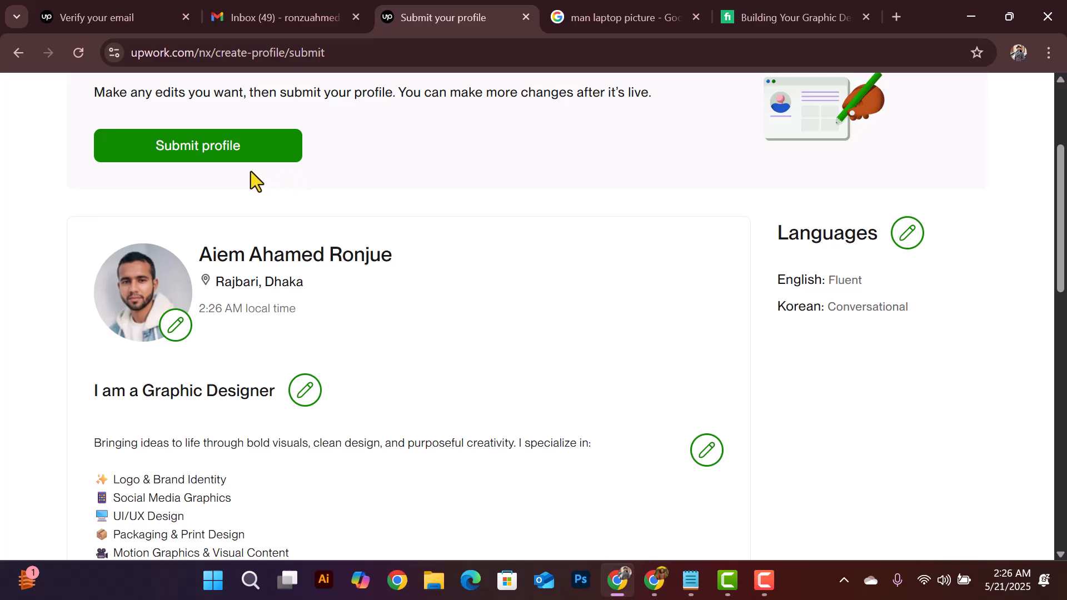
{"action": "scroll", "coordinate": [250, 173], "scroll_direction": "down", "scroll_amount": 2}
{"action": "scroll", "coordinate": [250, 166], "scroll_direction": "up", "scroll_amount": 3}
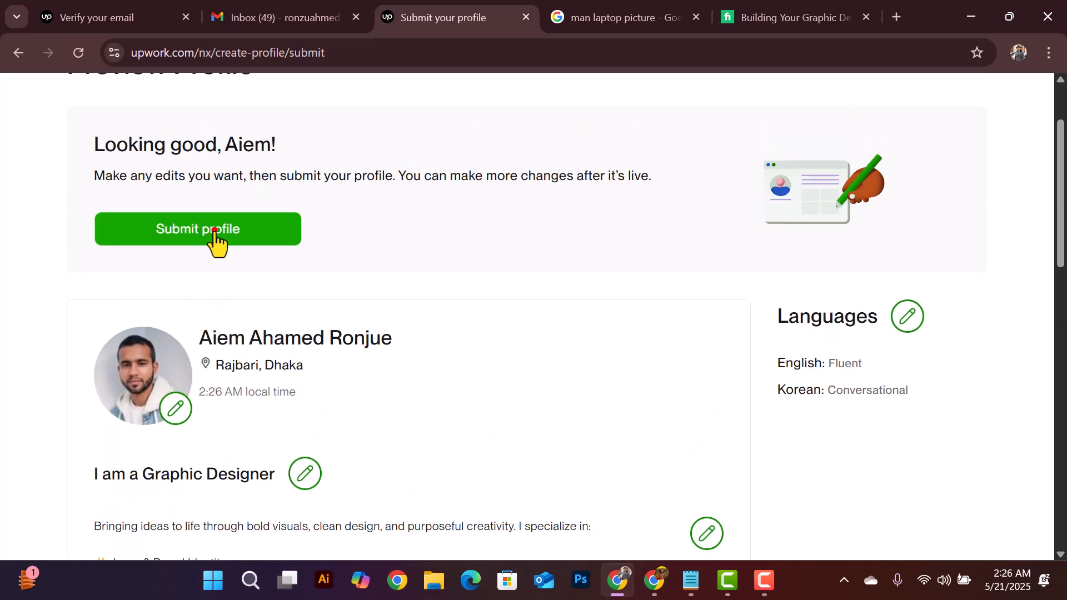
{"action": "scroll", "coordinate": [578, 311], "scroll_direction": "down", "scroll_amount": 15}
{"action": "scroll", "coordinate": [639, 455], "scroll_direction": "down", "scroll_amount": 1}
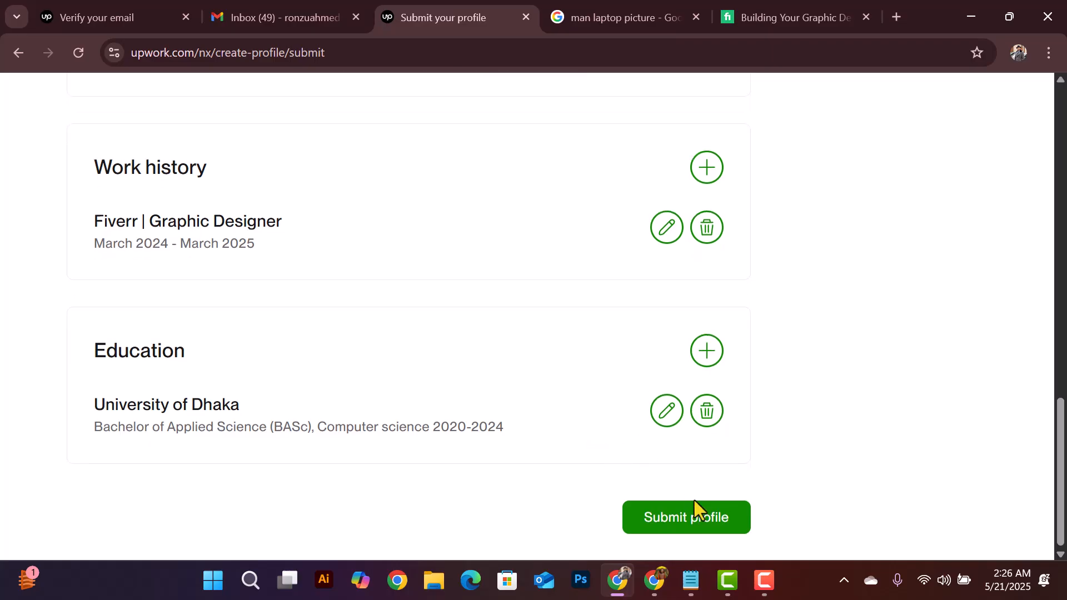
Submit the profile and scroll through the $19.99 Freelancer Plus and $15 Connects pack offers
{"action": "left_click", "coordinate": [692, 525]}
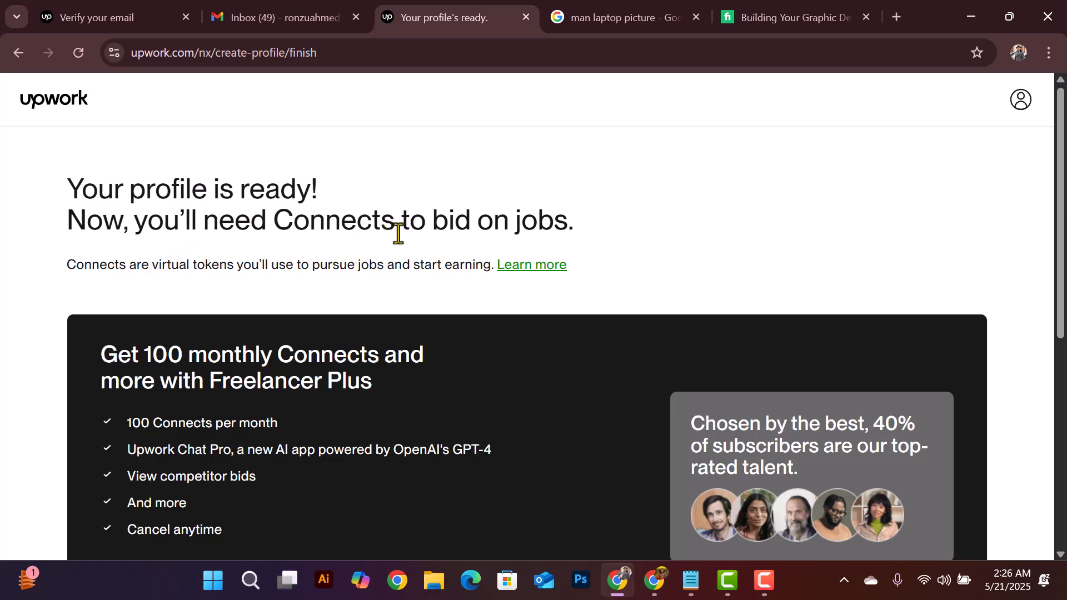
{"action": "scroll", "coordinate": [231, 220], "scroll_direction": "down", "scroll_amount": 7}
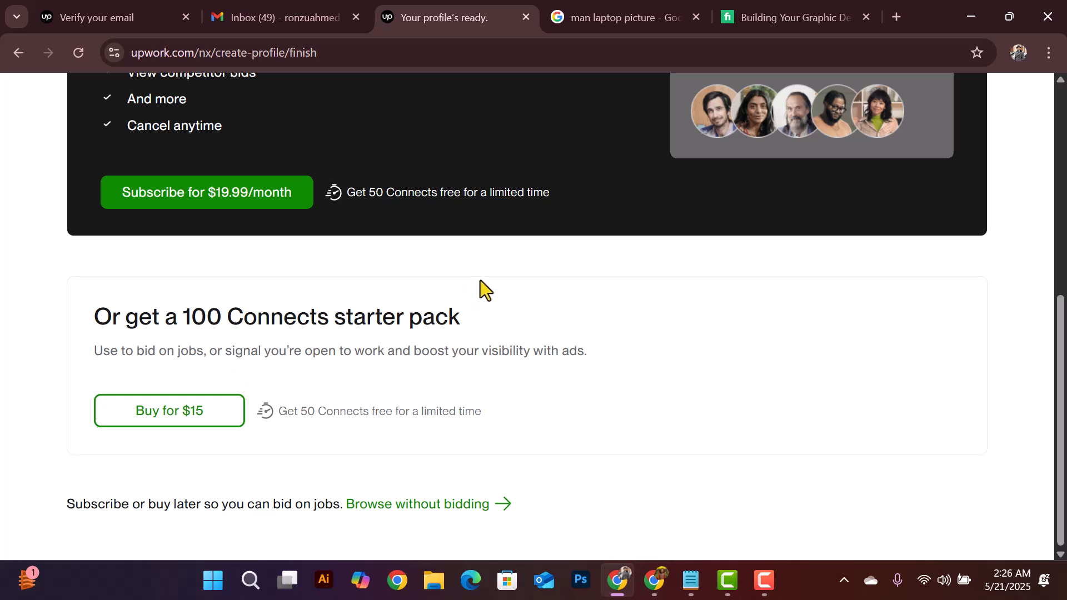
{"action": "scroll", "coordinate": [478, 287], "scroll_direction": "up", "scroll_amount": 3}
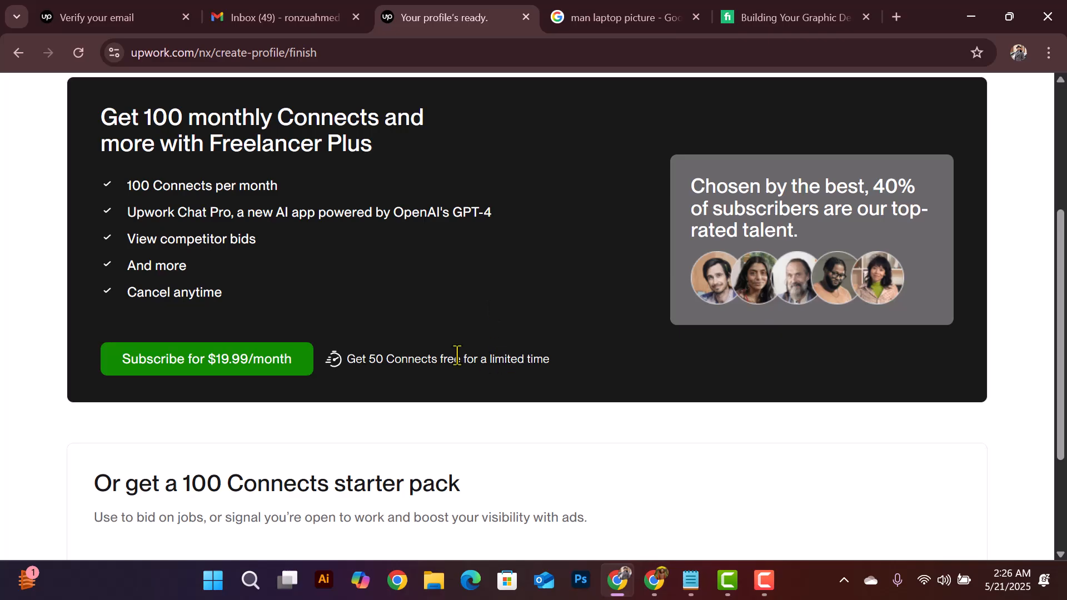
{"action": "scroll", "coordinate": [228, 333], "scroll_direction": "down", "scroll_amount": 3}
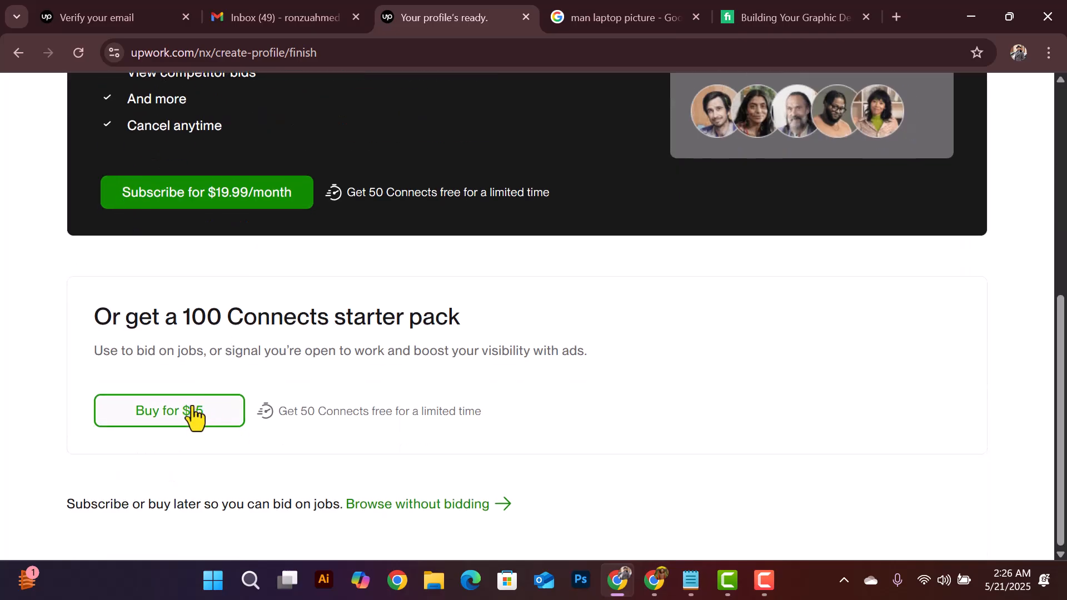
{"action": "scroll", "coordinate": [209, 253], "scroll_direction": "up", "scroll_amount": 4}
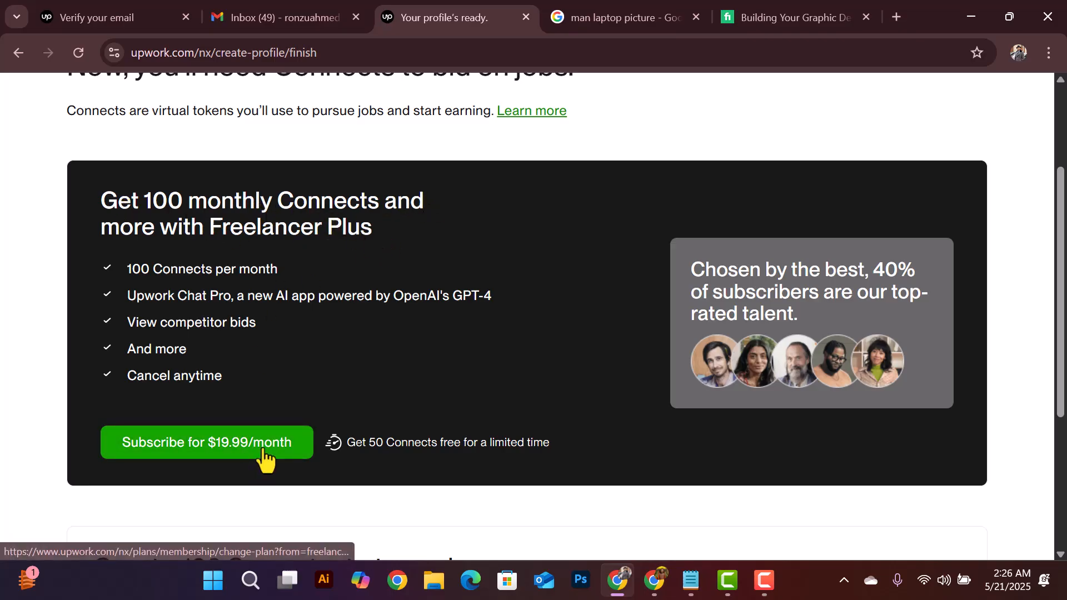
{"action": "scroll", "coordinate": [293, 448], "scroll_direction": "down", "scroll_amount": 4}
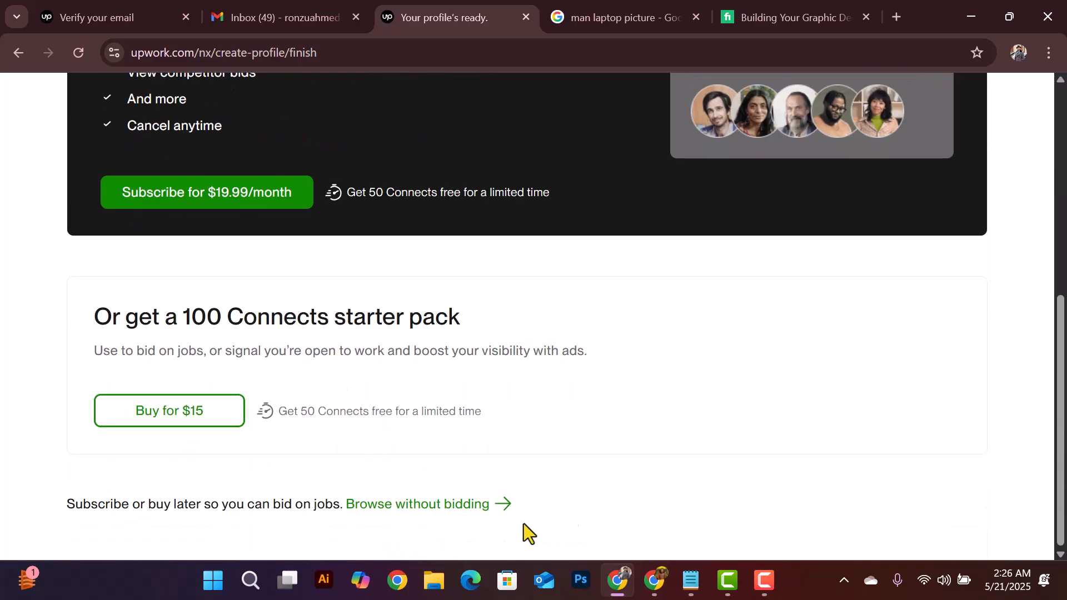
Choose Browse without bidding to reach Find Work with the 70% profile checklist
{"action": "left_click", "coordinate": [479, 506]}
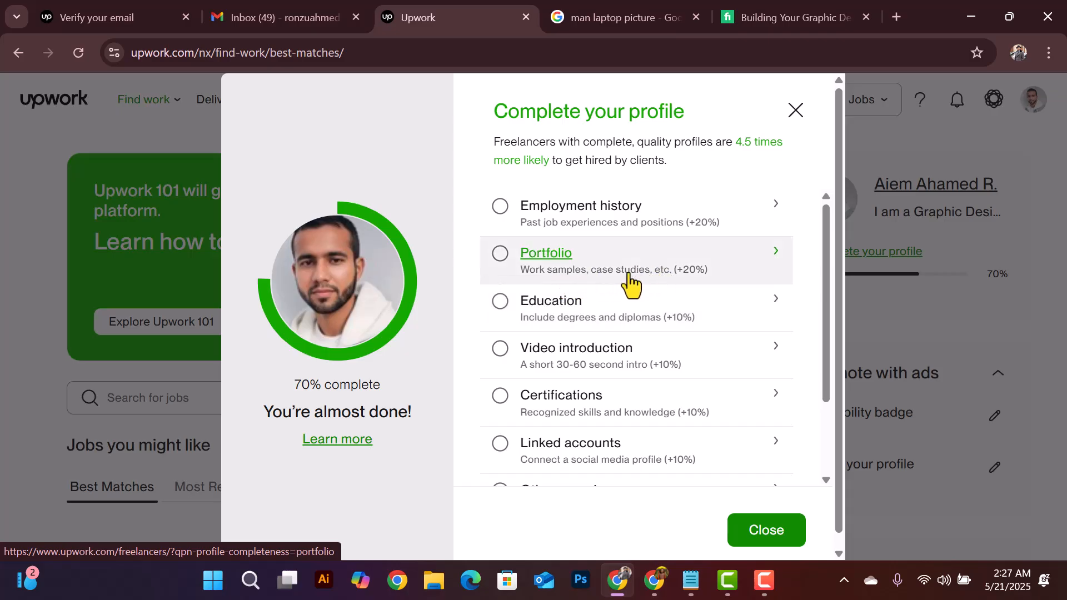
Start a new employment entry with company Behance, a city, and country American Samoa
{"action": "left_click", "coordinate": [503, 207]}
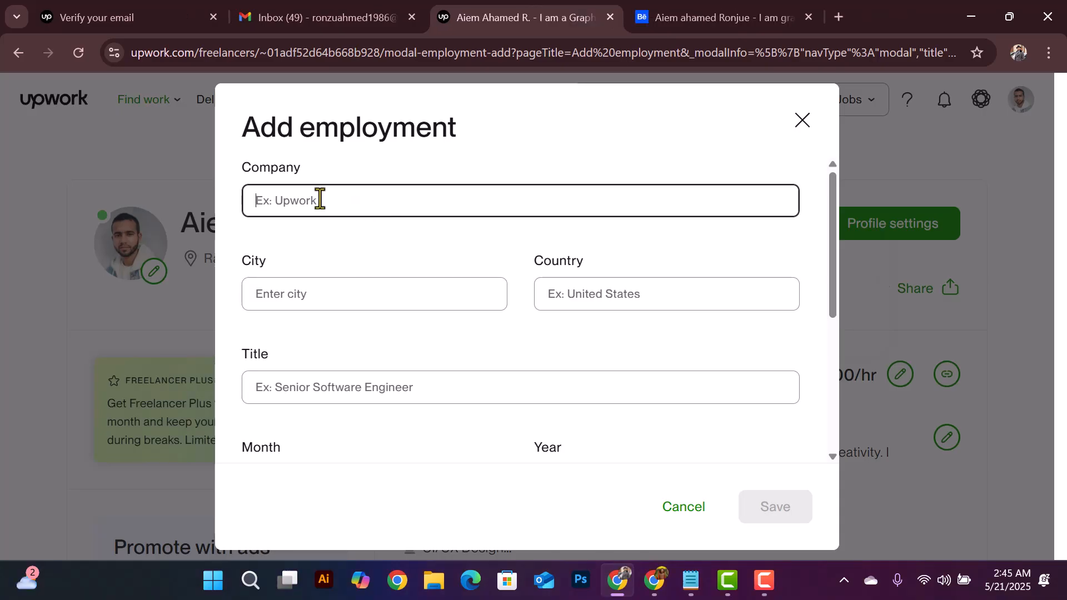
{"action": "left_click", "coordinate": [319, 199]}
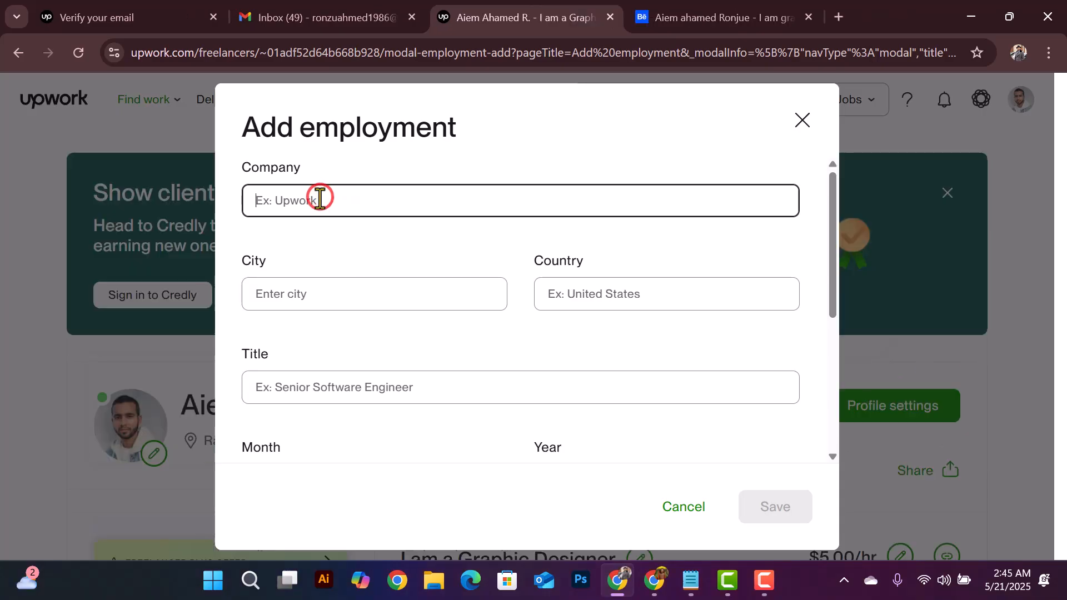
{"action": "type", "text": "Be"}
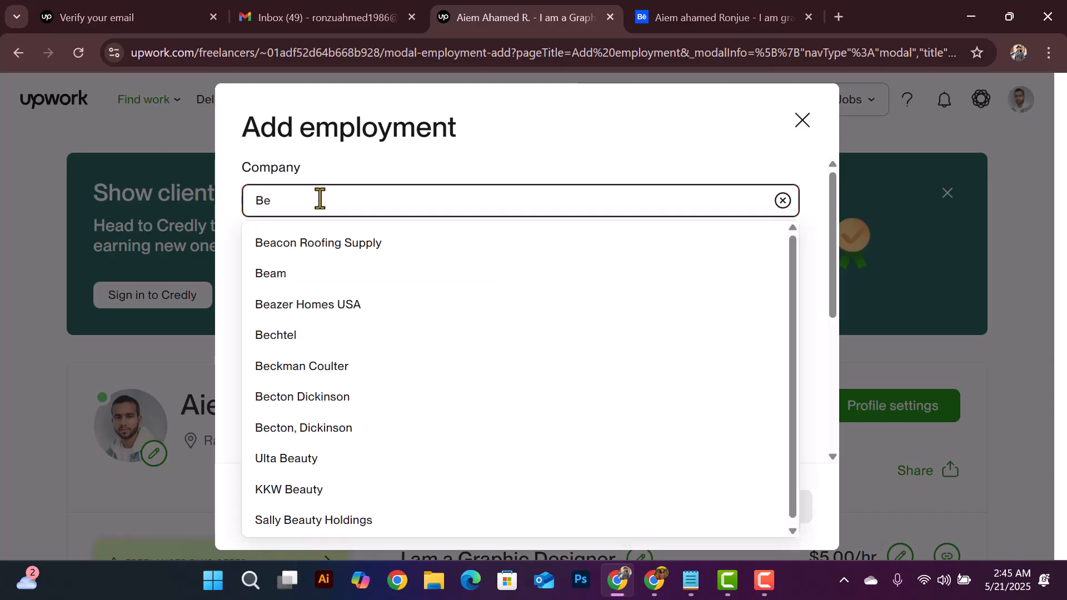
{"action": "type", "text": "hance"}
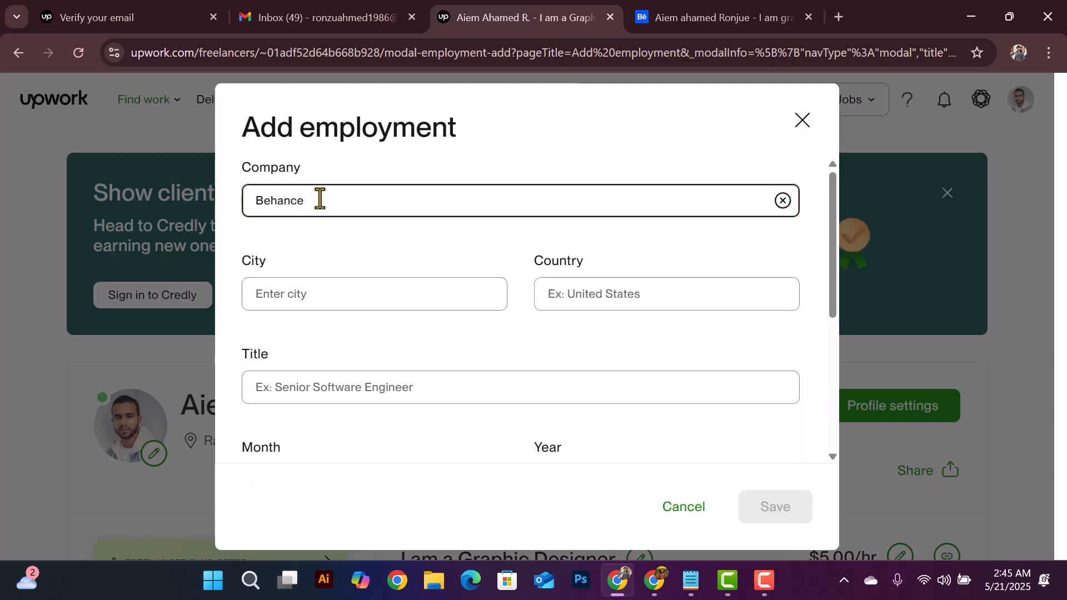
{"action": "left_click", "coordinate": [333, 300]}
{"action": "left_click", "coordinate": [333, 302]}
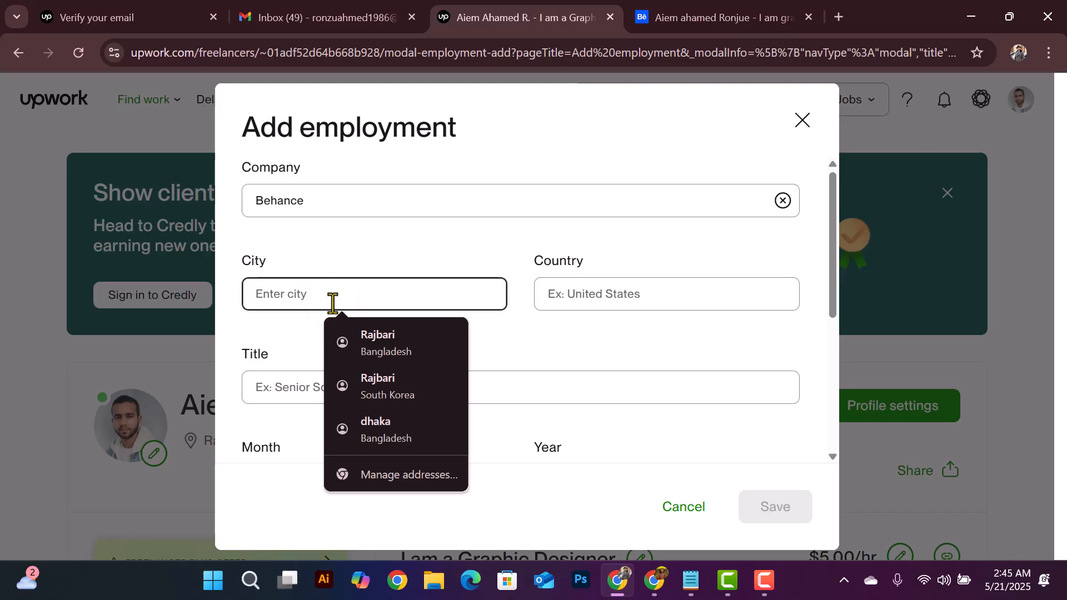
{"action": "type", "text": "us"}
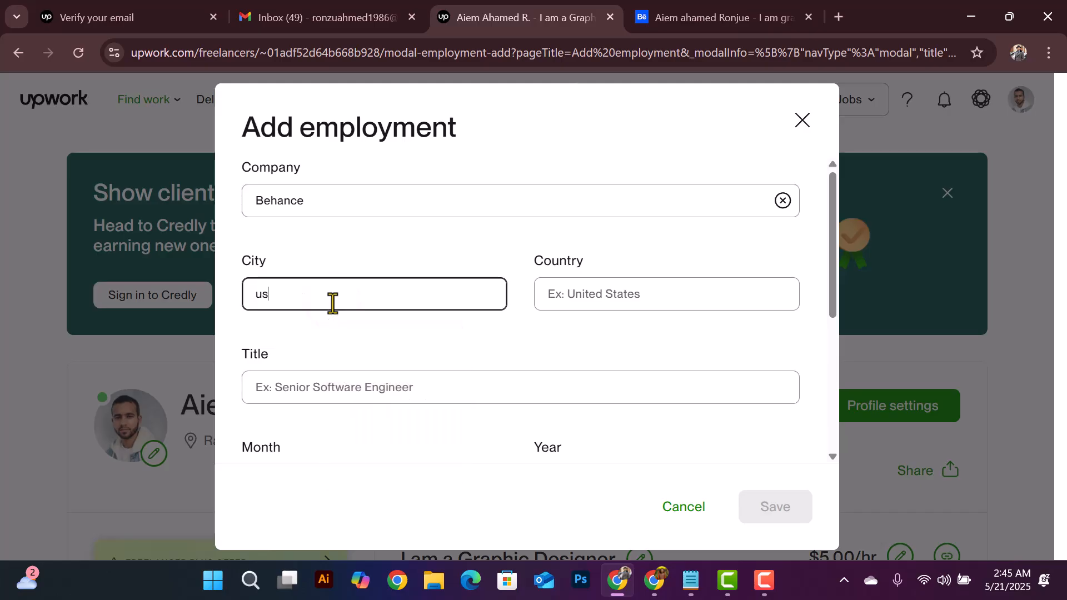
{"action": "left_click", "coordinate": [582, 300]}
{"action": "type", "text": "ame"}
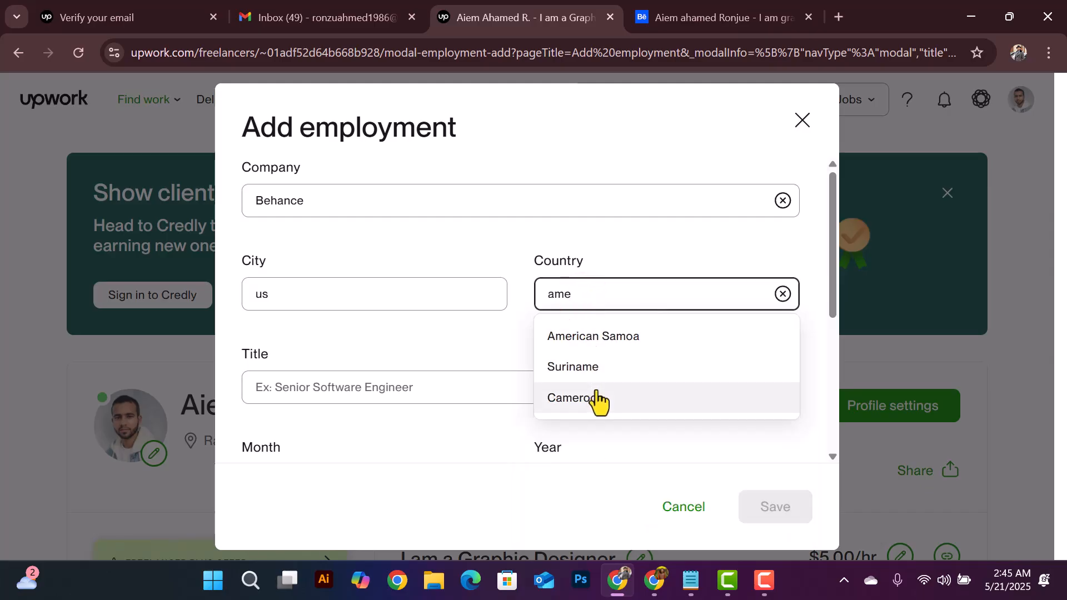
{"action": "left_click", "coordinate": [649, 336]}
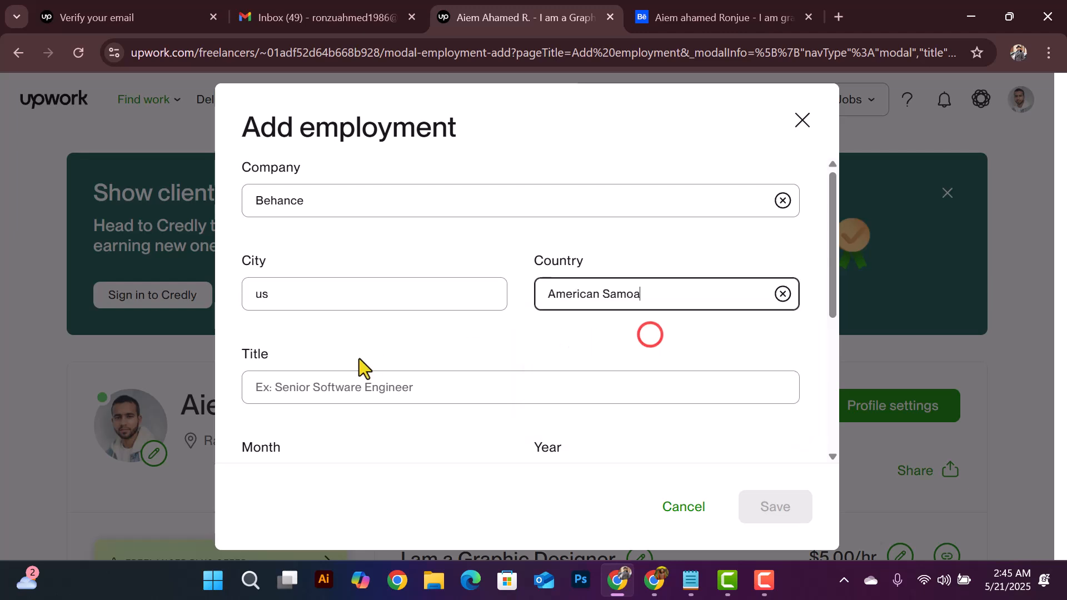
Set the job title to Graphic Designer and the start date to April 2024
{"action": "left_click", "coordinate": [356, 390]}
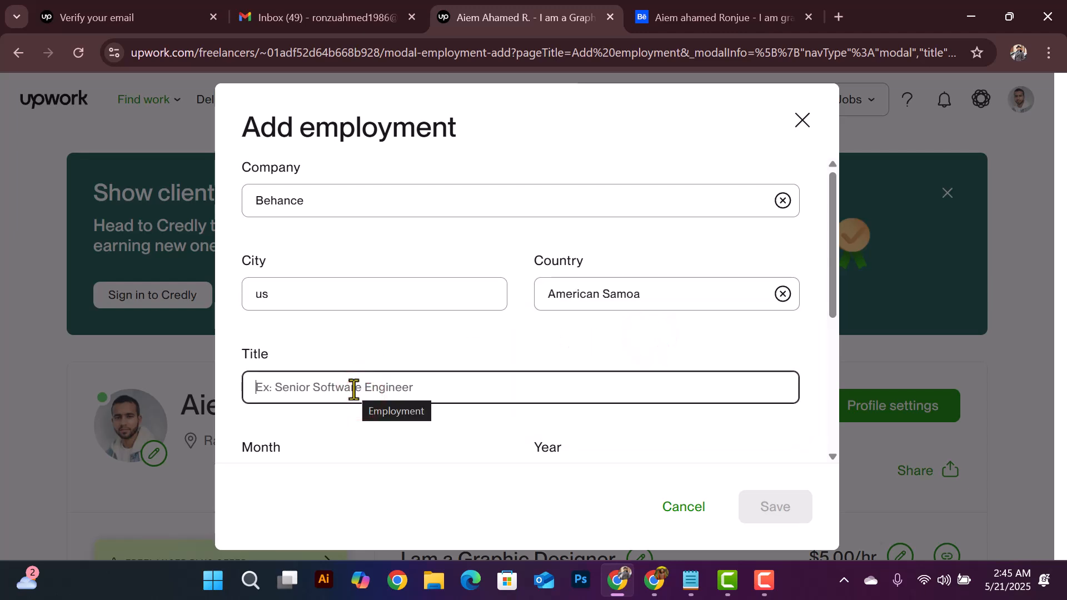
{"action": "type", "text": "Gra"}
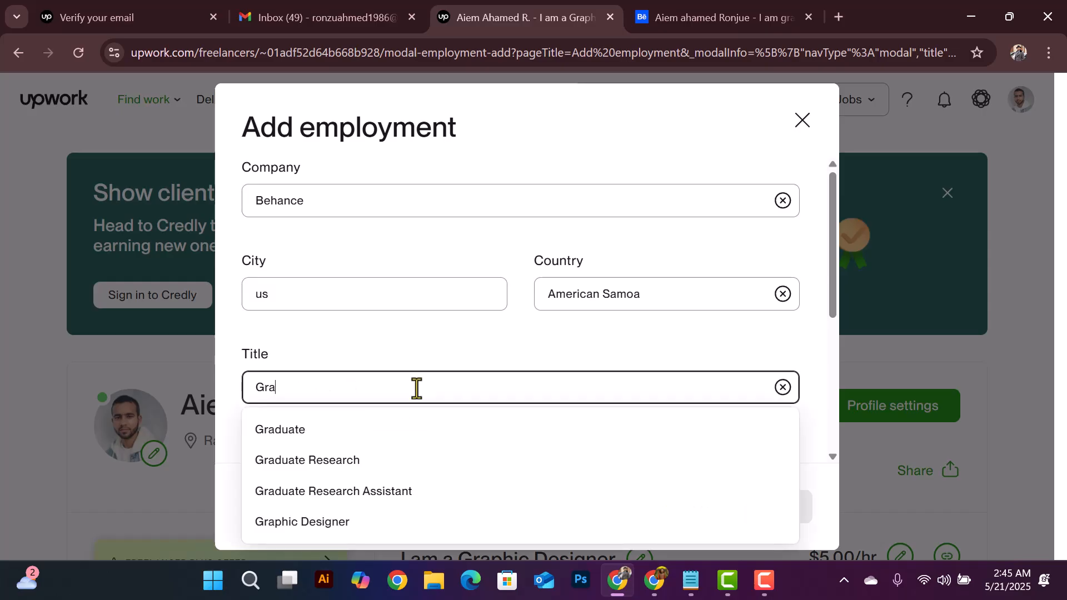
{"action": "key", "text": "BackSpace"}
{"action": "key", "text": "BackSpace"}
{"action": "key", "text": "BackSpace"}
{"action": "type", "text": "graphic"}
{"action": "key", "text": "BackSpace"}
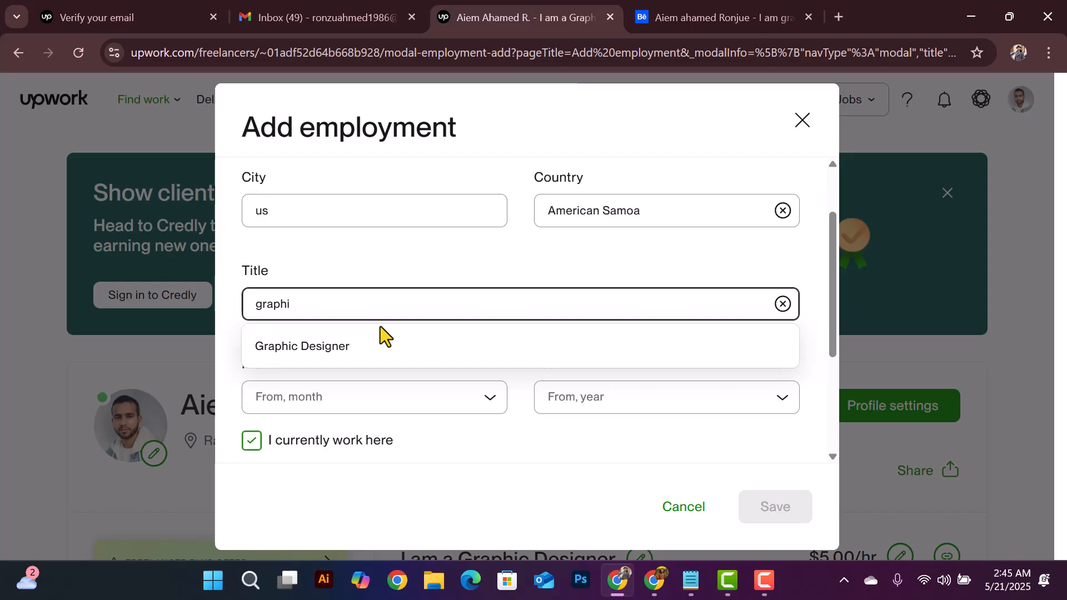
{"action": "type", "text": "c"}
{"action": "left_click", "coordinate": [348, 342]}
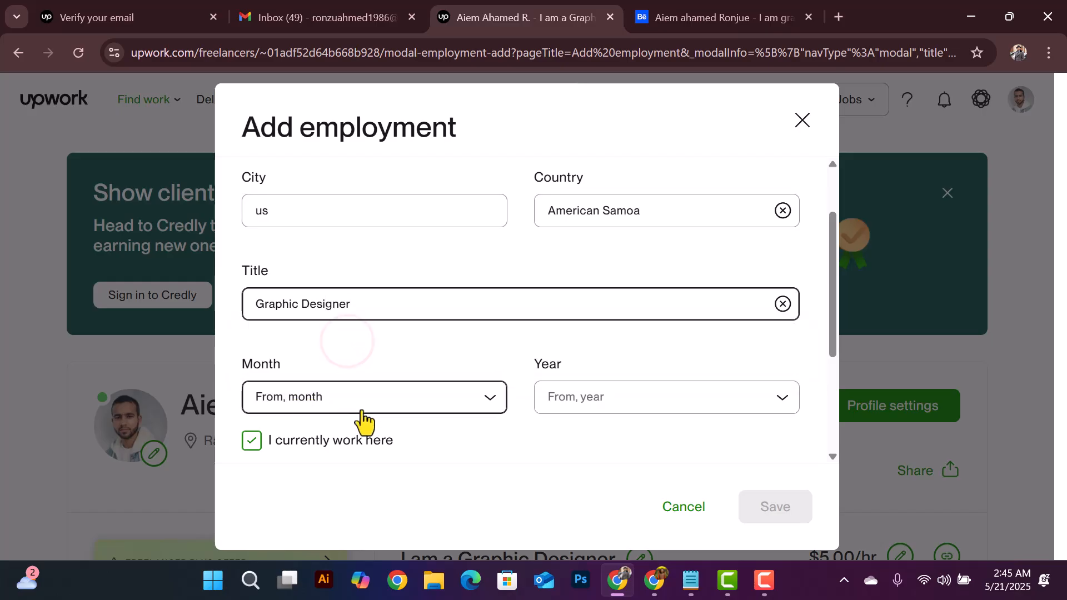
{"action": "left_click", "coordinate": [400, 394]}
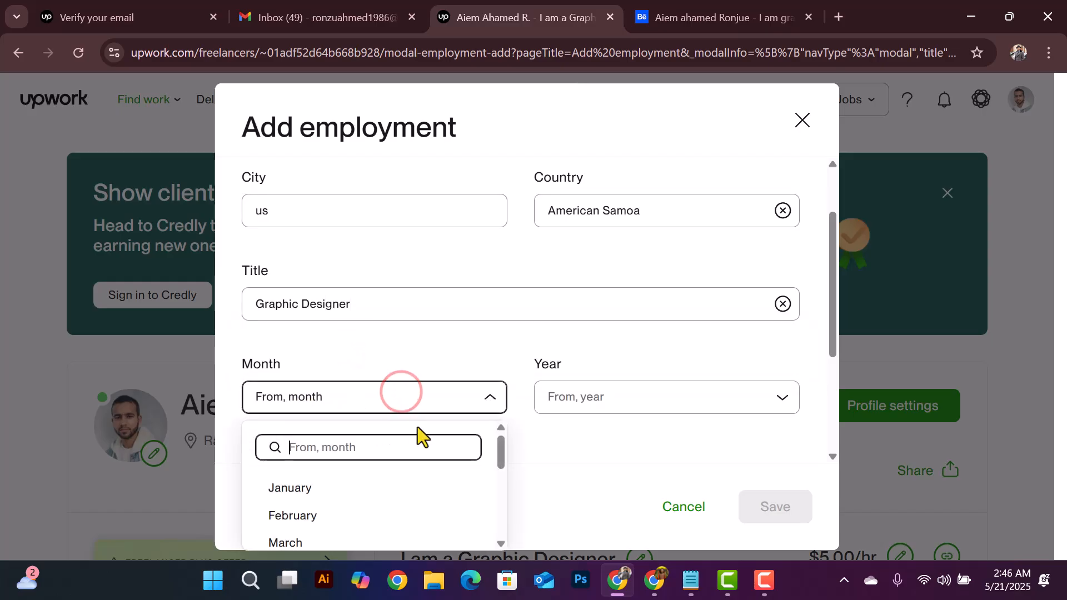
{"action": "scroll", "coordinate": [310, 500], "scroll_direction": "down", "scroll_amount": 2}
{"action": "left_click", "coordinate": [313, 493]}
{"action": "left_click", "coordinate": [681, 400]}
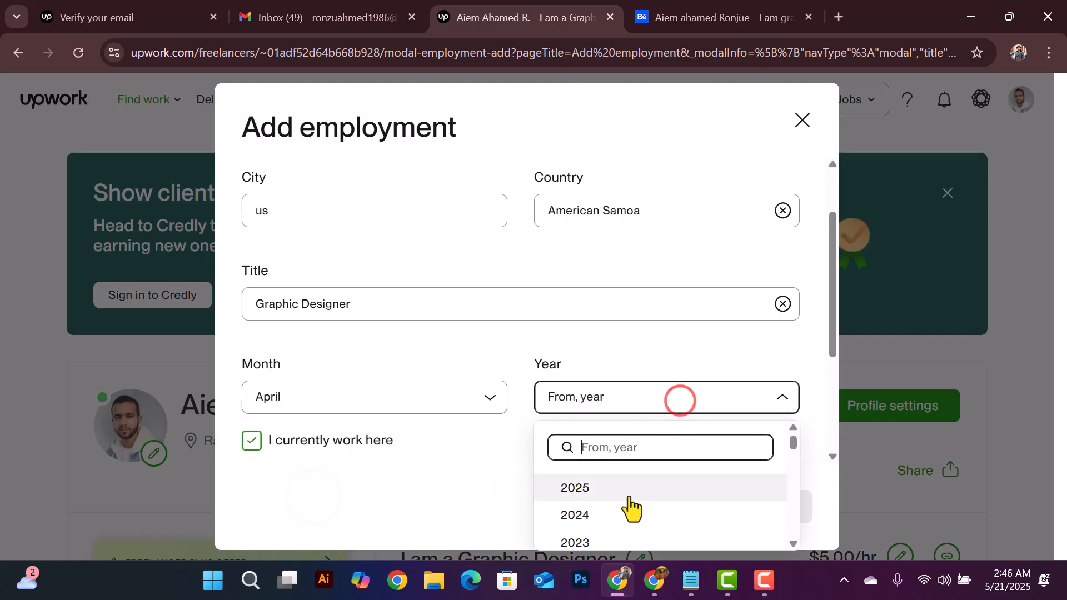
{"action": "left_click", "coordinate": [602, 514]}
{"action": "scroll", "coordinate": [726, 437], "scroll_direction": "down", "scroll_amount": 3}
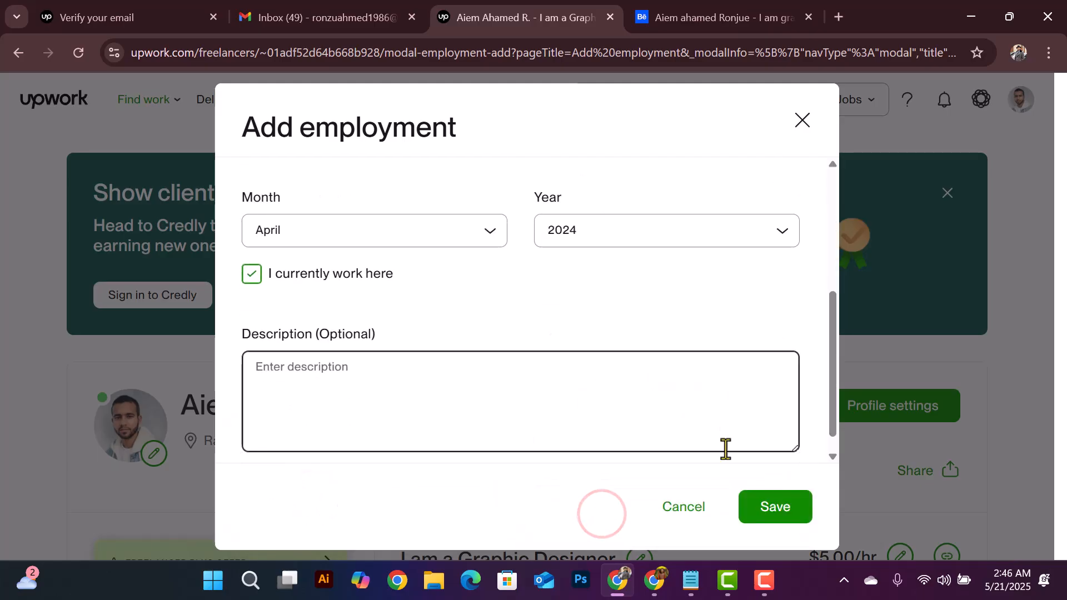
{"action": "left_click", "coordinate": [505, 393]}
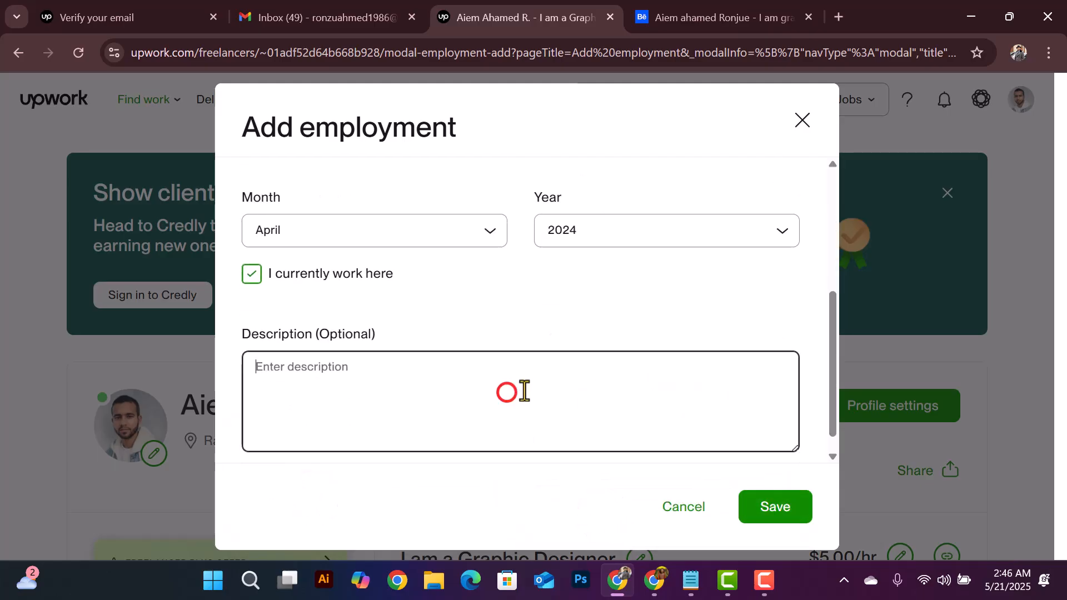
Save the Behance entry, note the 80% completion, and open a blank employment form
{"action": "left_click", "coordinate": [769, 508]}
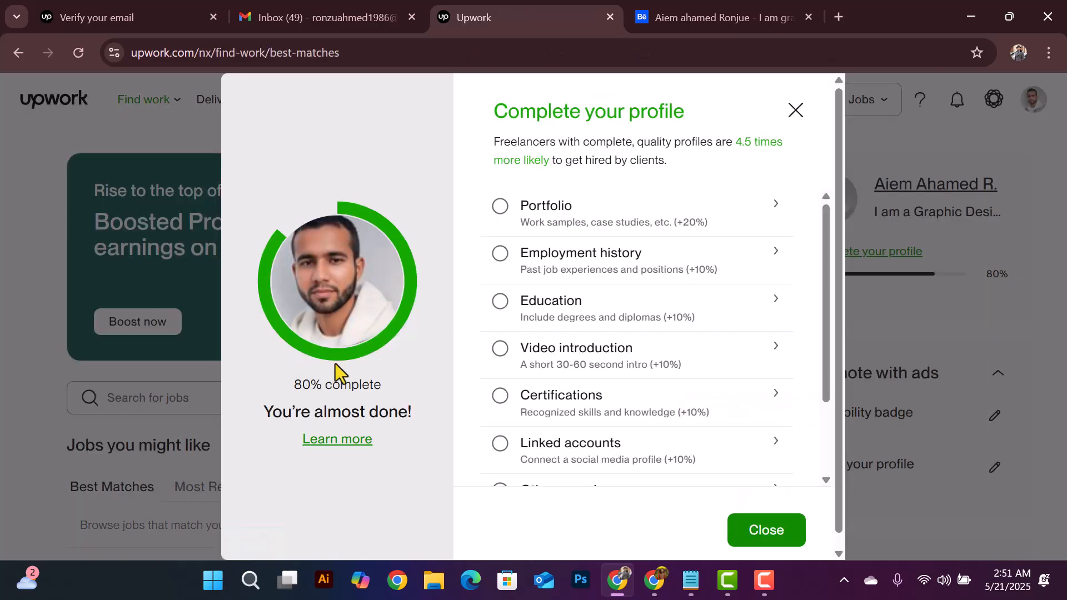
{"action": "double_click", "coordinate": [300, 384]}
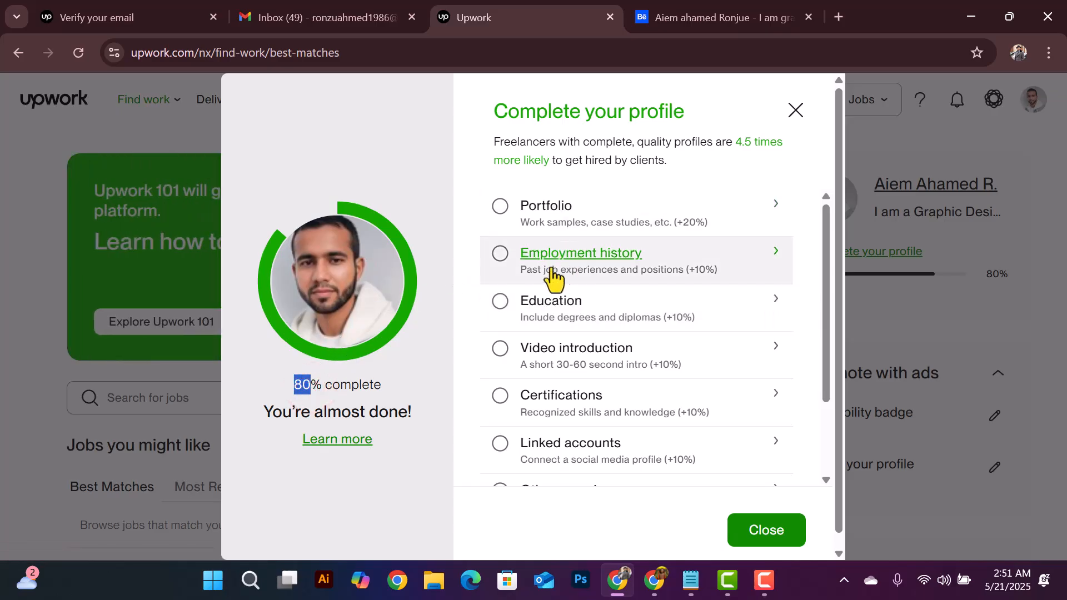
{"action": "left_click", "coordinate": [503, 253]}
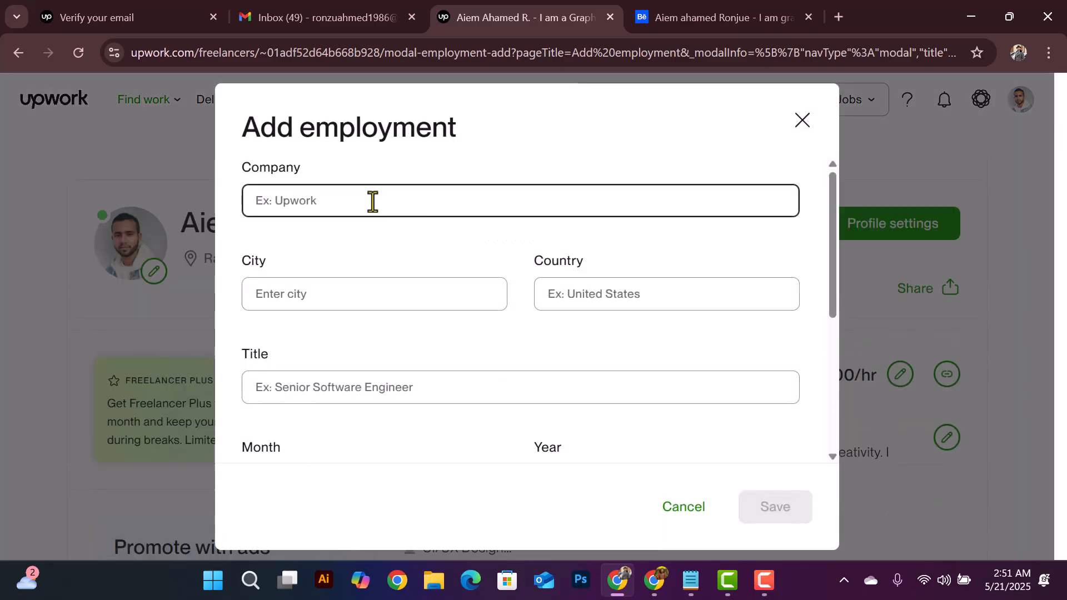
Enter company Dribble, city Kingston, and country Australia for the second job
{"action": "type", "text": "D"}
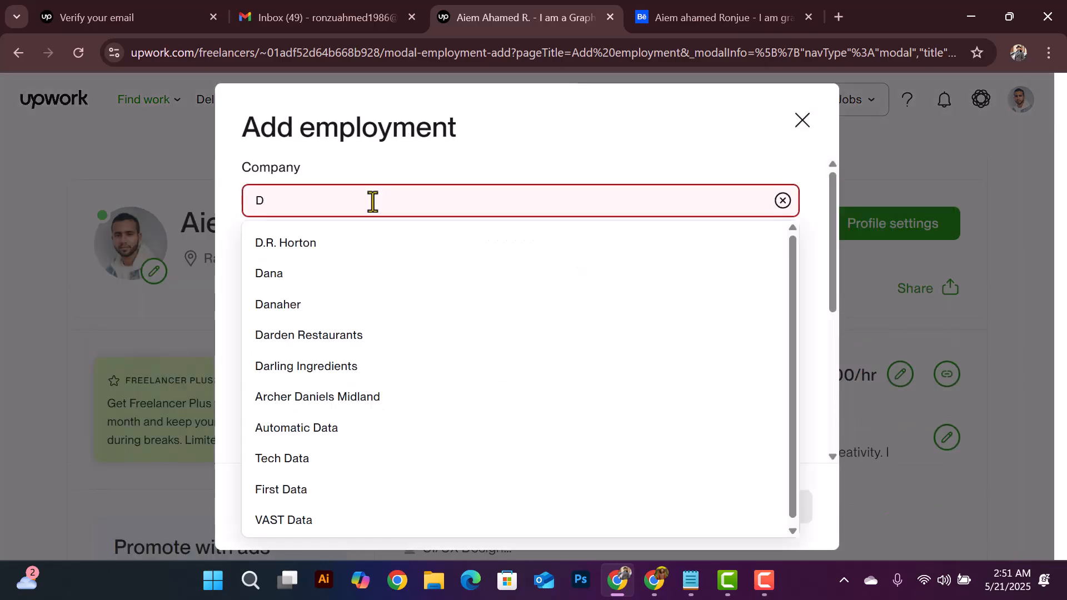
{"action": "type", "text": "ribble"}
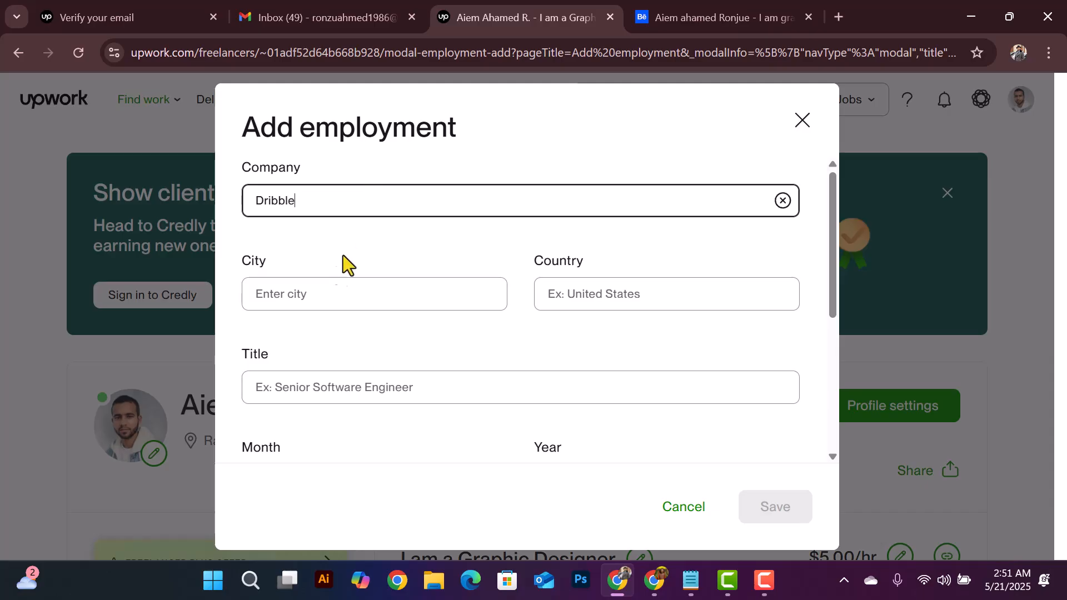
{"action": "left_click", "coordinate": [319, 291]}
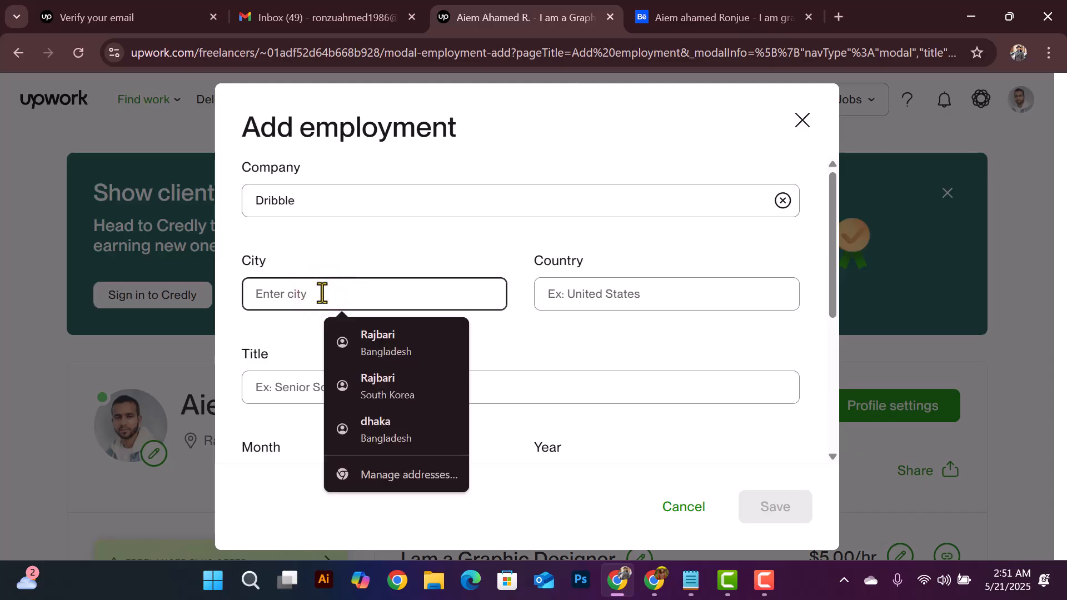
{"action": "type", "text": "Kingston"}
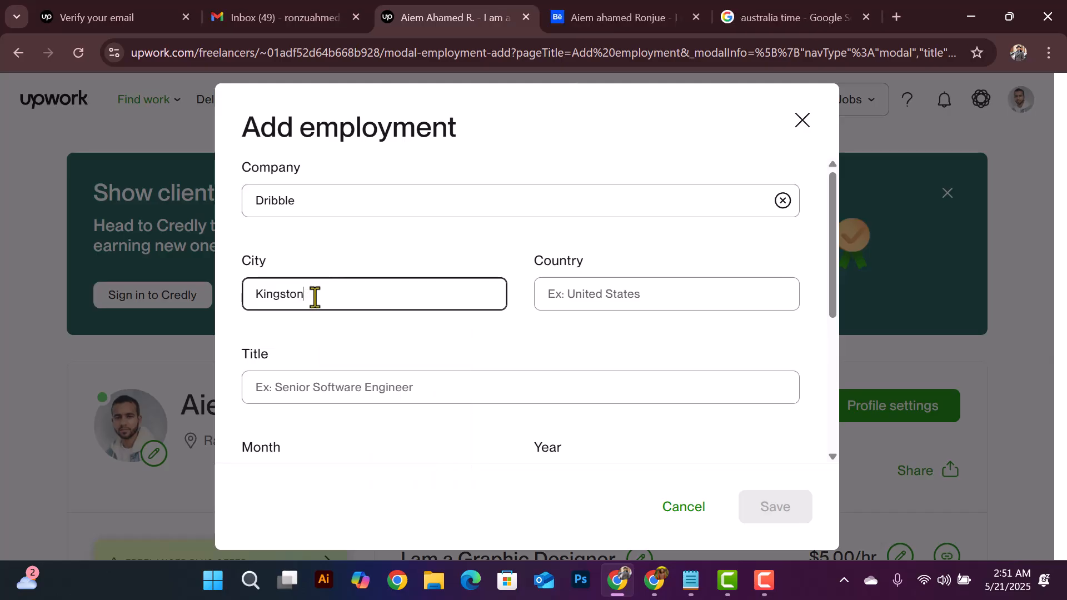
{"action": "left_click", "coordinate": [586, 287]}
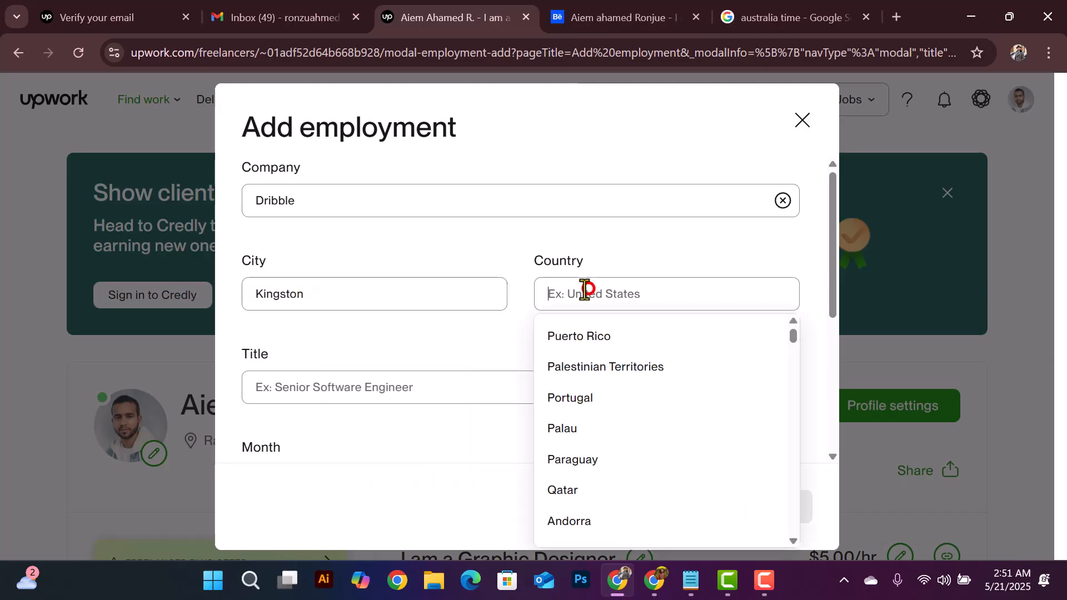
{"action": "type", "text": "au"}
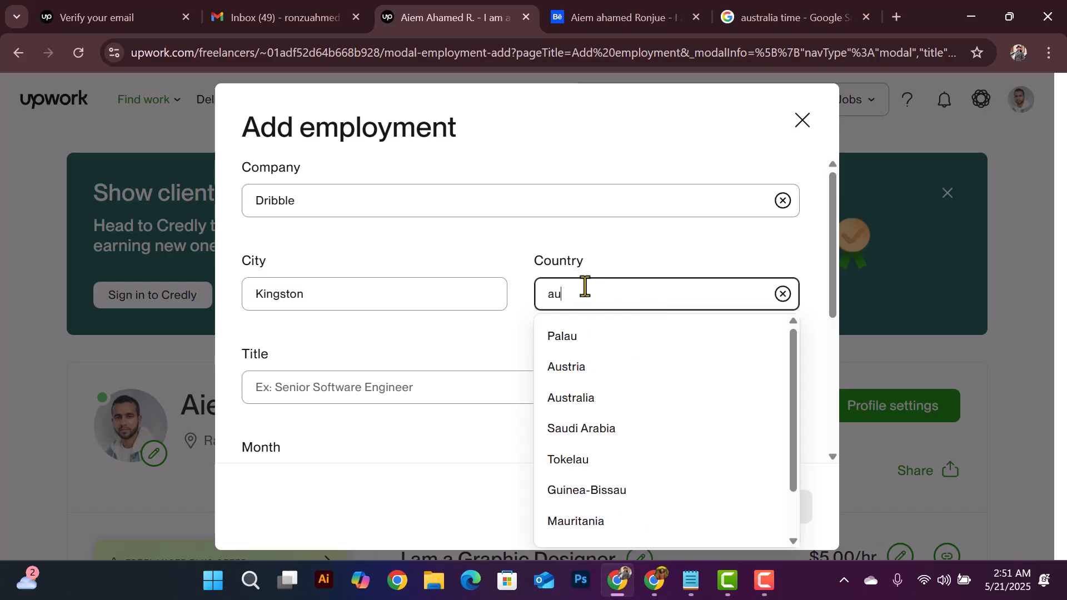
{"action": "type", "text": "s"}
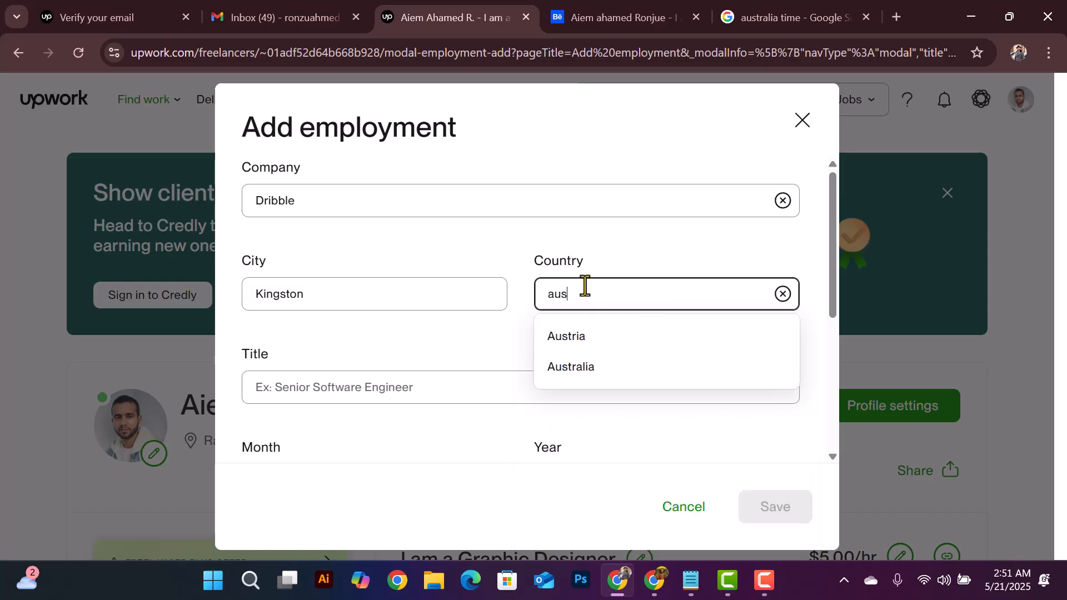
{"action": "left_click", "coordinate": [595, 366]}
Choose Graphic Designer as title, set the start to May 2023, and save the entry
{"action": "left_click", "coordinate": [334, 386]}
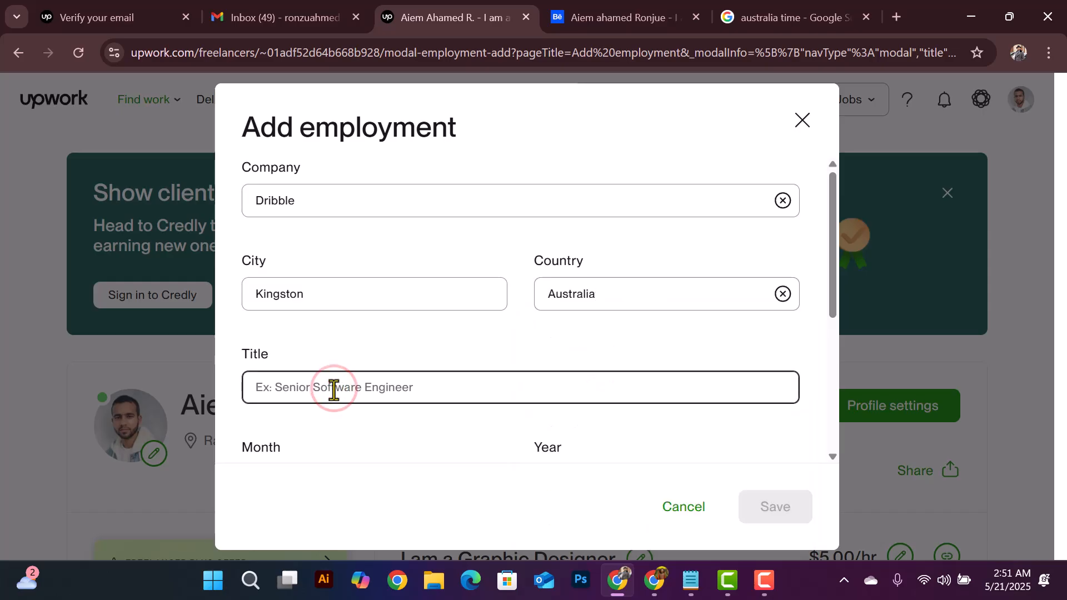
{"action": "type", "text": "Gra"}
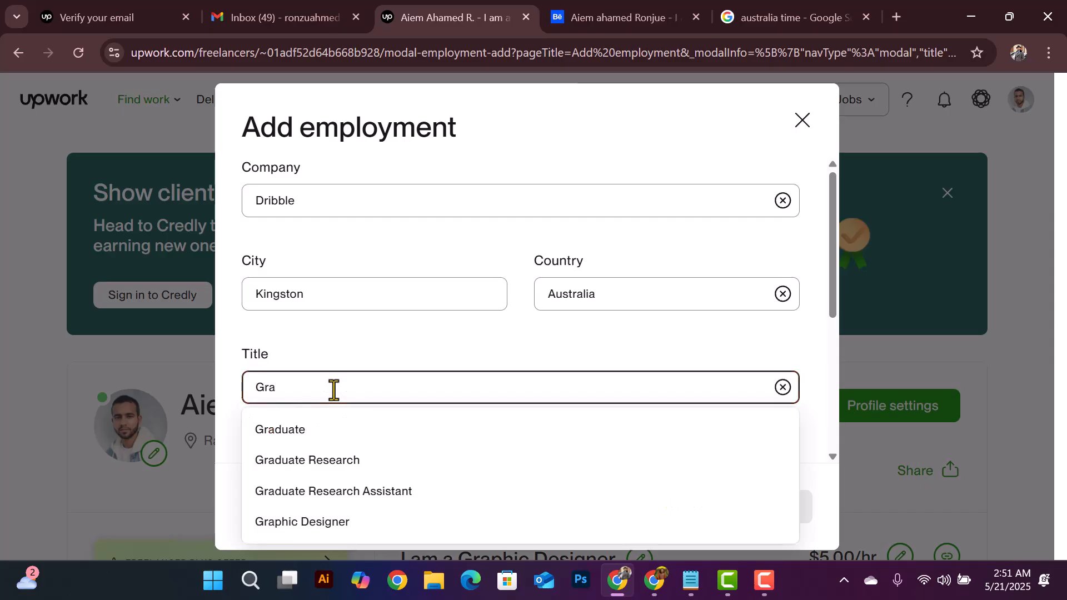
{"action": "type", "text": "phi"}
{"action": "left_click", "coordinate": [326, 430]}
{"action": "scroll", "coordinate": [371, 374], "scroll_direction": "down", "scroll_amount": 3}
{"action": "left_click", "coordinate": [504, 312]}
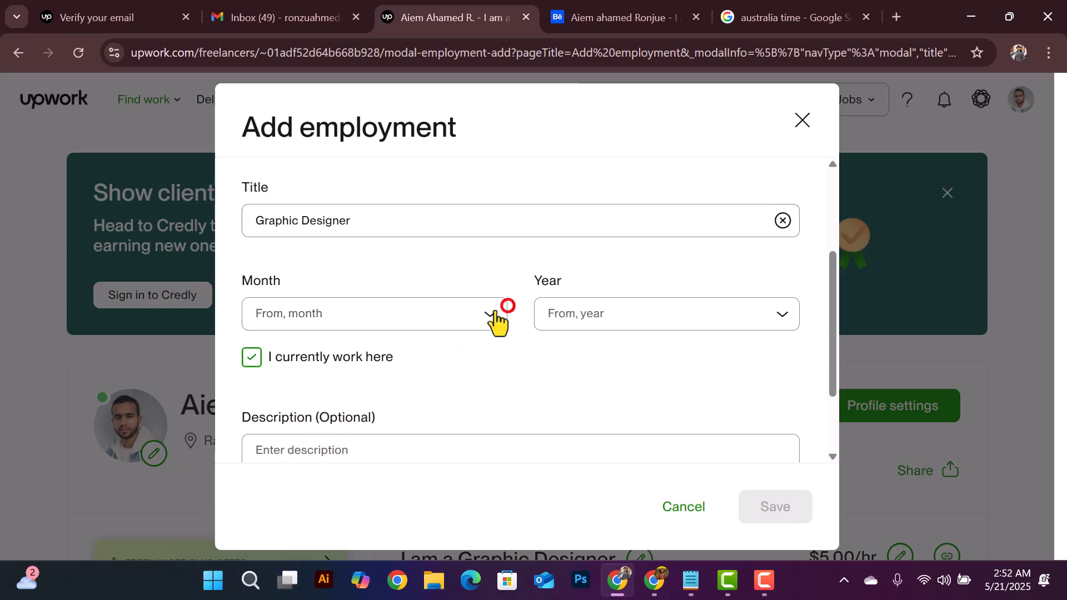
{"action": "left_click", "coordinate": [295, 514]}
{"action": "left_click", "coordinate": [644, 319]}
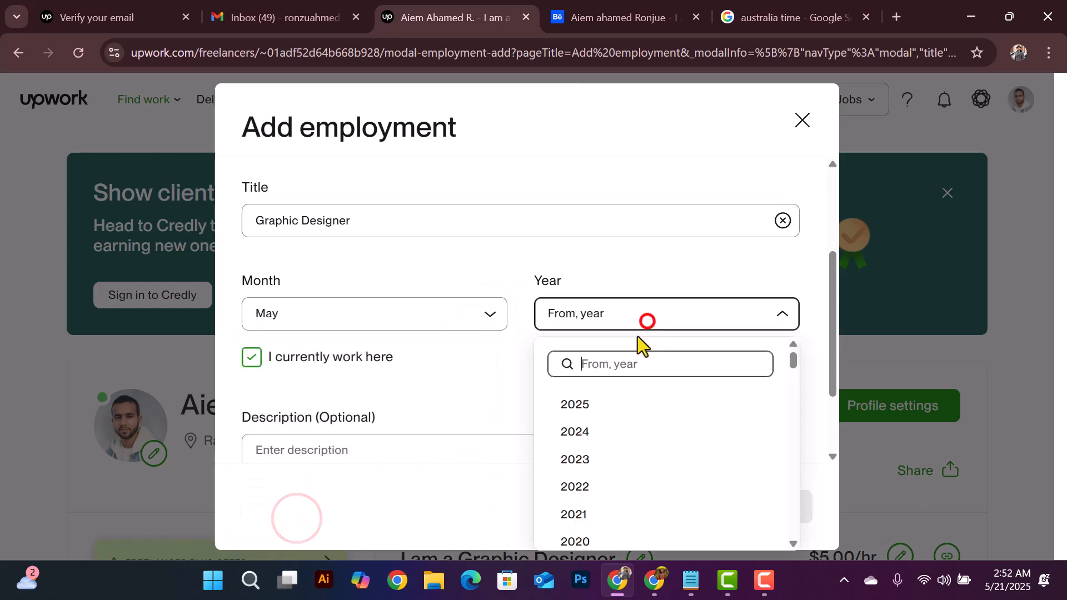
{"action": "left_click", "coordinate": [578, 459]}
{"action": "scroll", "coordinate": [312, 352], "scroll_direction": "down", "scroll_amount": 2}
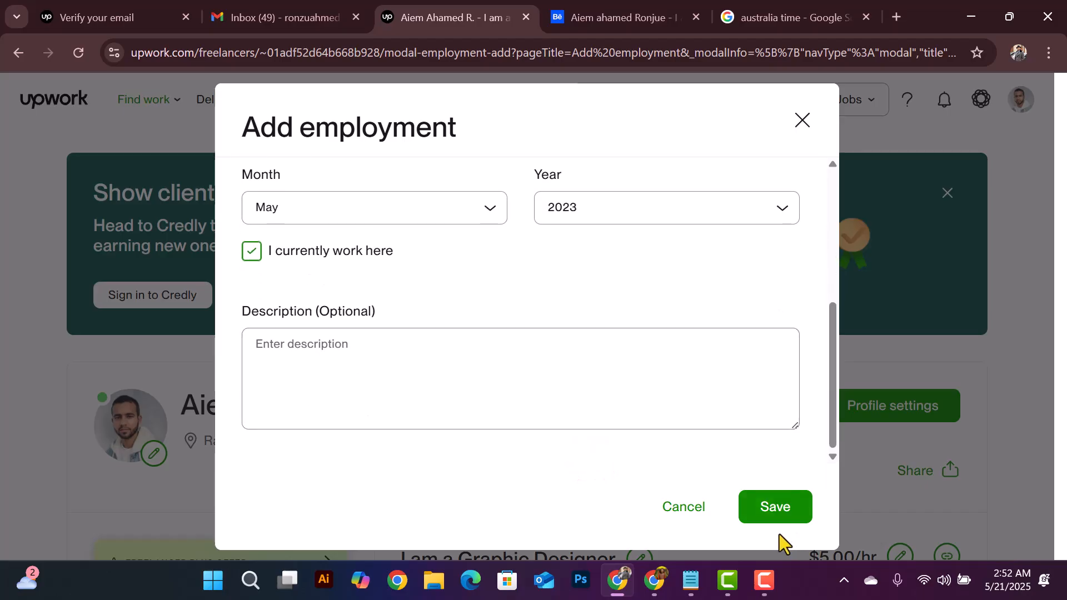
{"action": "left_click", "coordinate": [785, 505]}
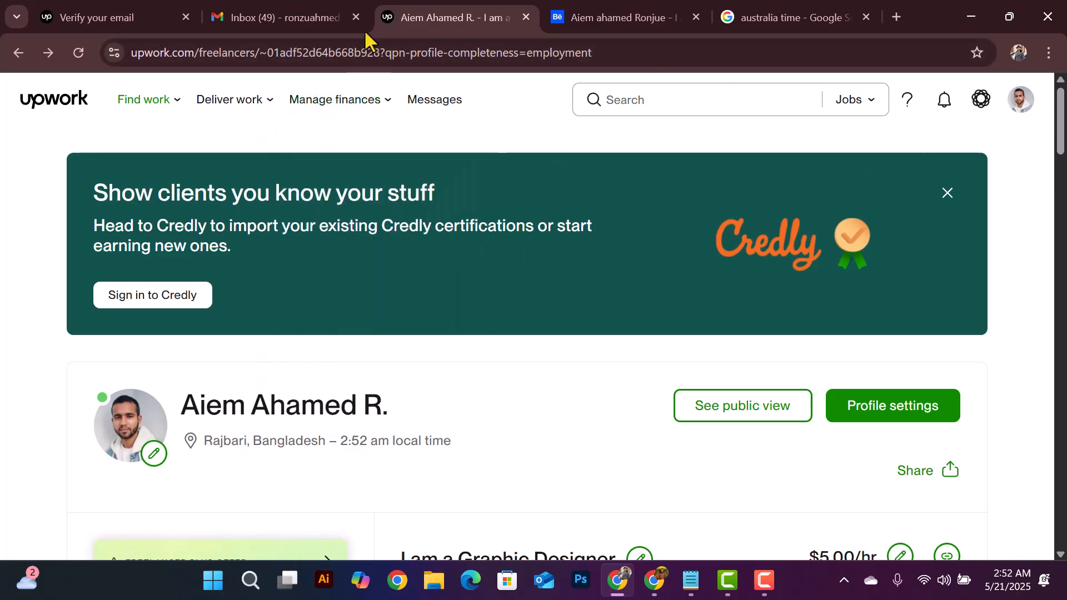
Load upwork.com from the address bar to see the 90% profile checklist on Find Work
{"action": "left_click", "coordinate": [300, 52]}
{"action": "type", "text": "u"}
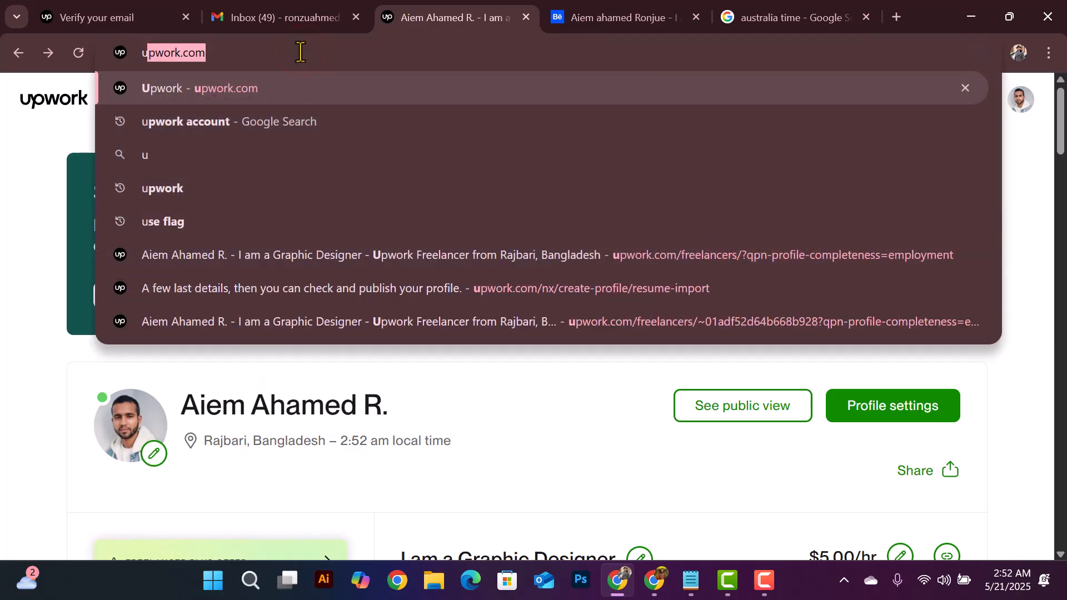
{"action": "key", "text": "Return"}
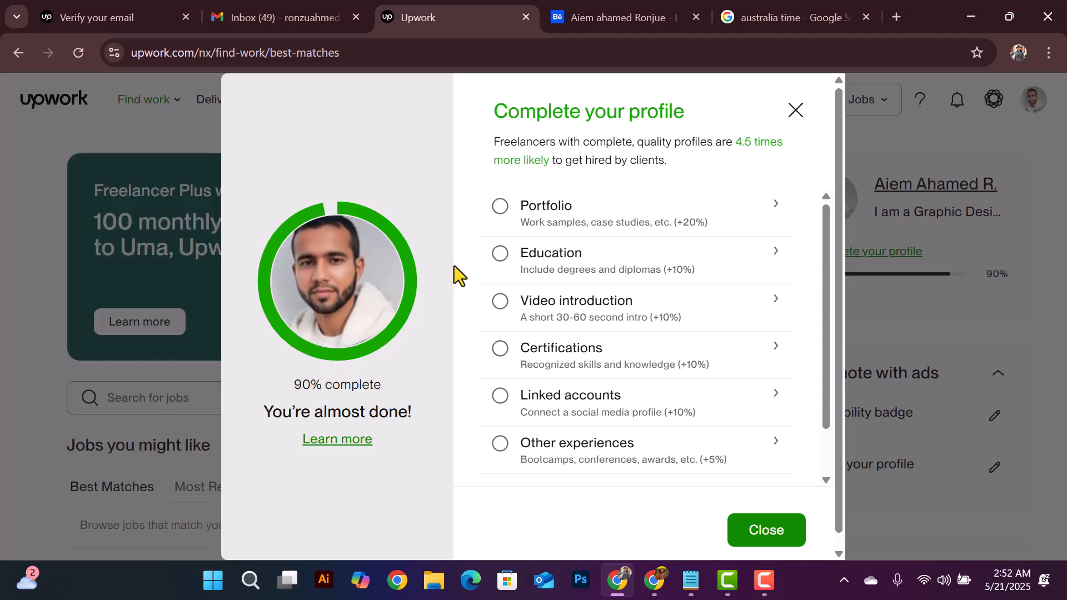
{"action": "left_click", "coordinate": [501, 210]}
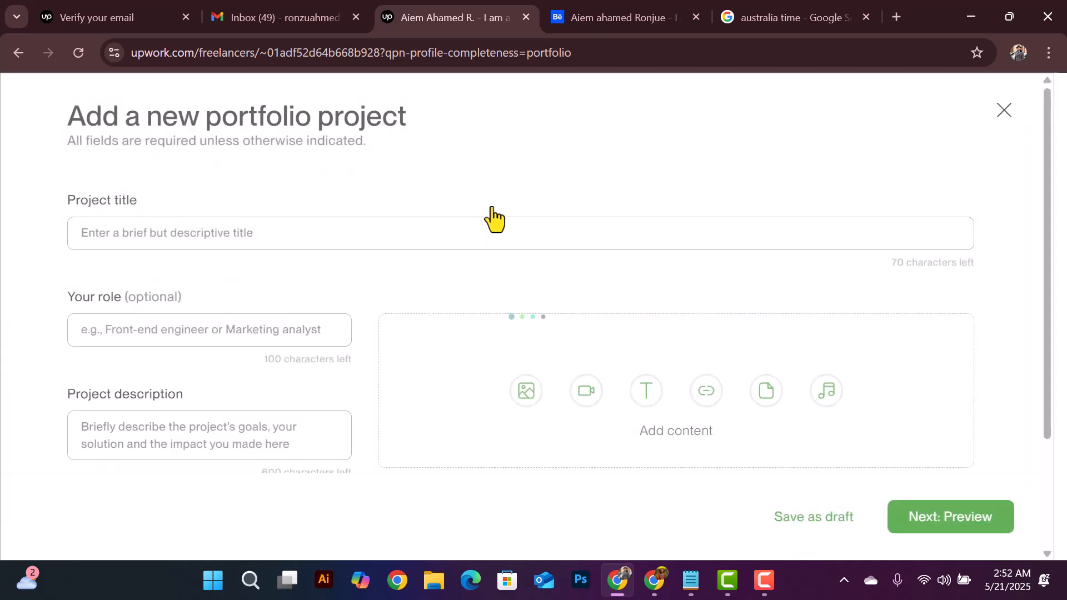
{"action": "scroll", "coordinate": [469, 223], "scroll_direction": "down", "scroll_amount": 3}
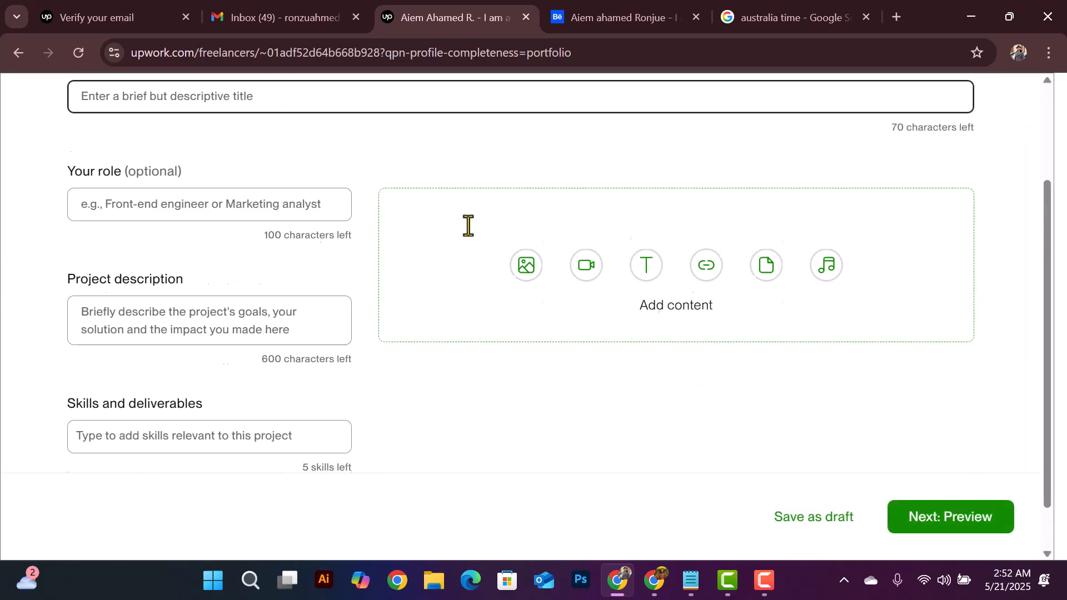
{"action": "scroll", "coordinate": [486, 222], "scroll_direction": "up", "scroll_amount": 3}
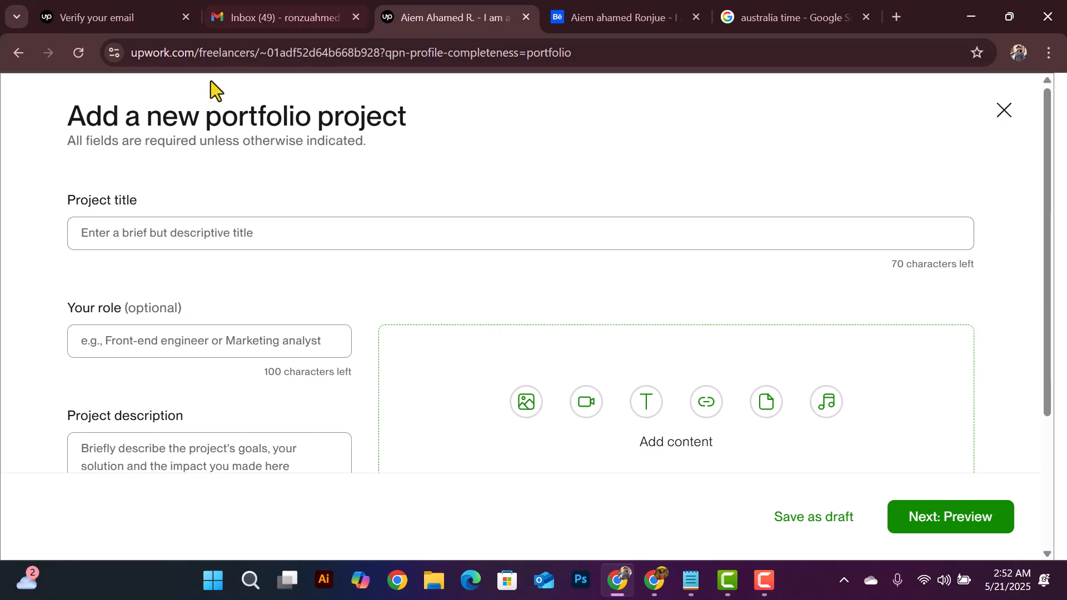
{"action": "left_click", "coordinate": [273, 55]}
{"action": "type", "text": "u"}
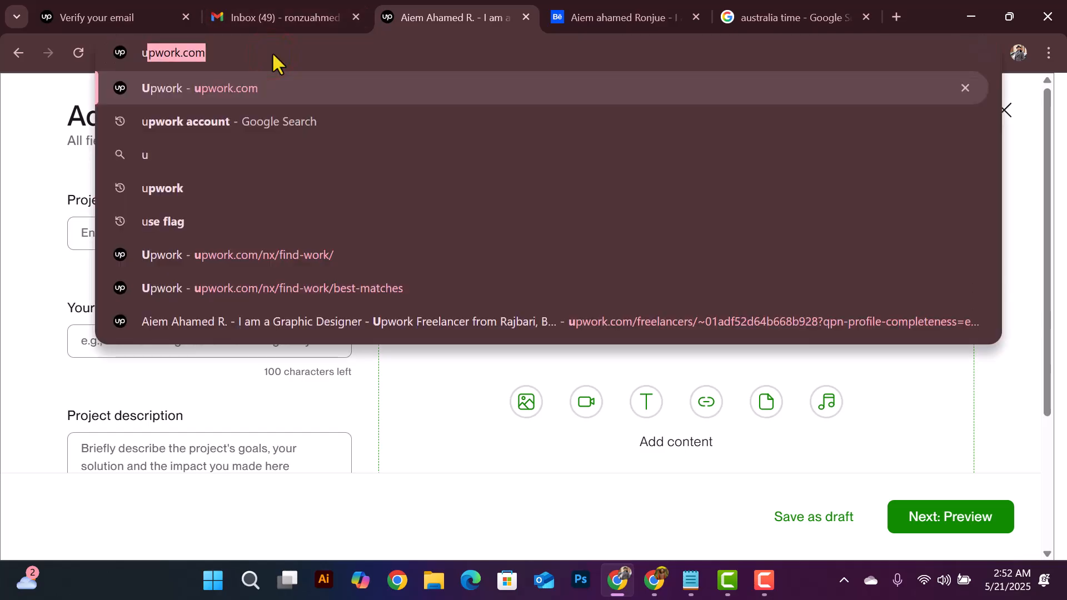
{"action": "key", "text": "Return"}
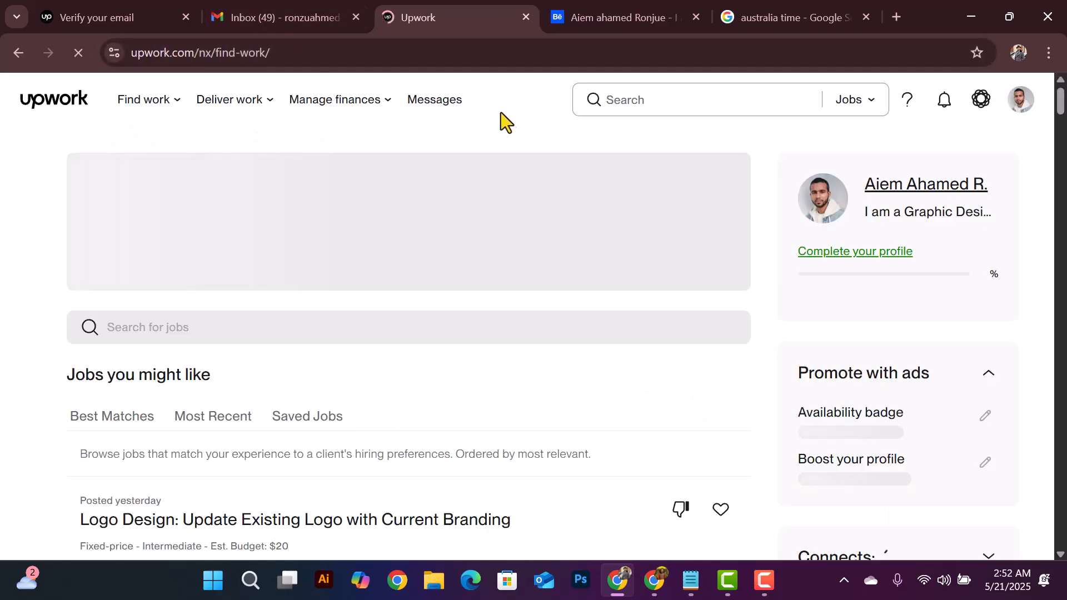
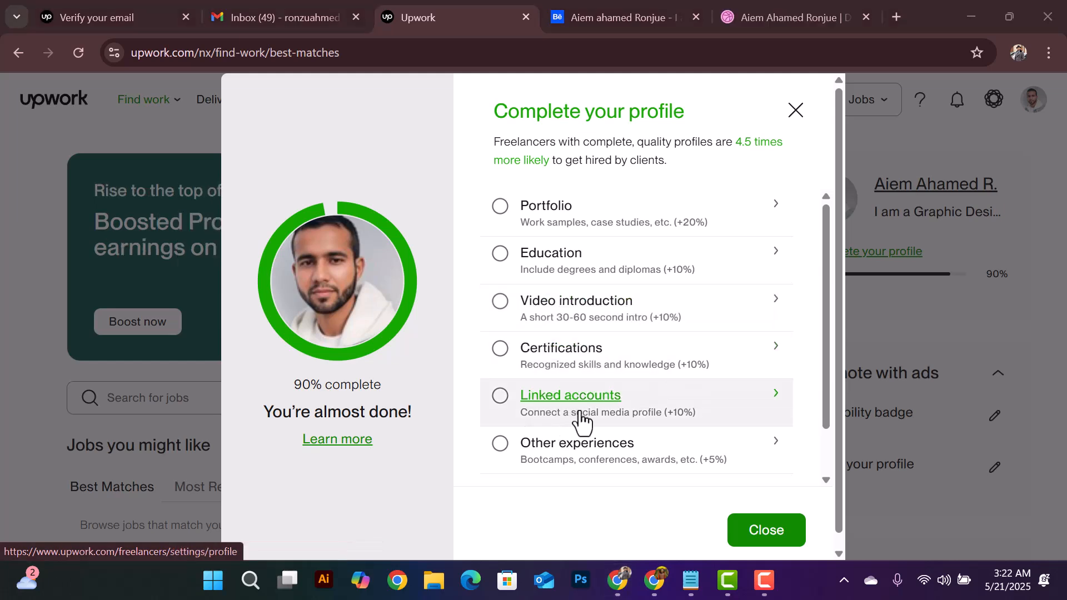
Open Profile Settings from the Linked accounts checklist item, then switch to the Behance portfolio
{"action": "left_click", "coordinate": [506, 405]}
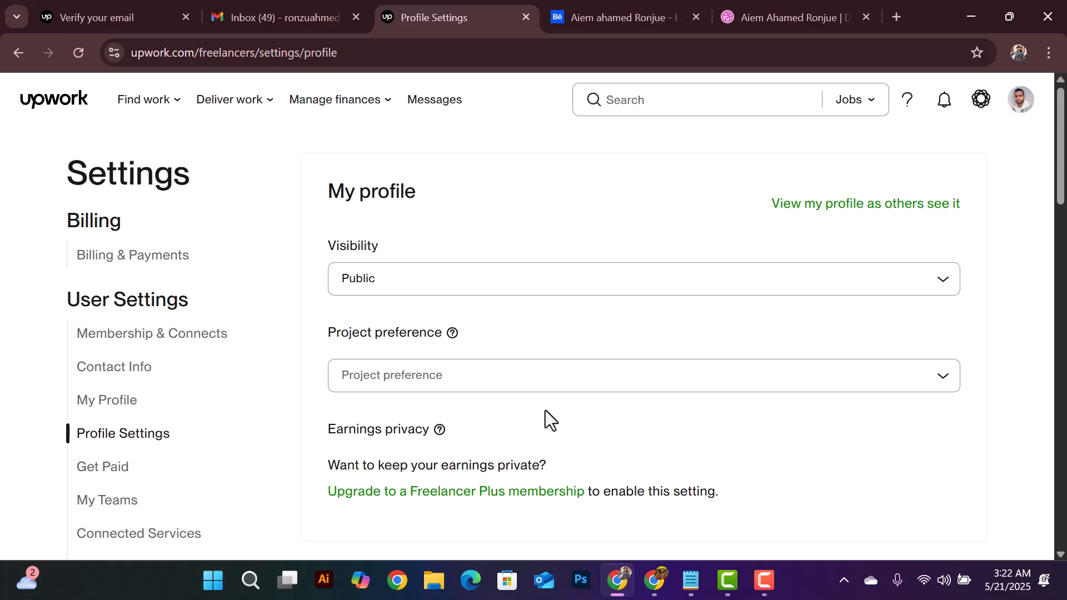
{"action": "left_click", "coordinate": [650, 8]}
Scroll through the Behance Projects grid and linked accounts, then switch to the Dribbble profile
{"action": "scroll", "coordinate": [500, 261], "scroll_direction": "down", "scroll_amount": 1}
{"action": "scroll", "coordinate": [998, 151], "scroll_direction": "down", "scroll_amount": 5}
{"action": "scroll", "coordinate": [918, 175], "scroll_direction": "up", "scroll_amount": 2}
{"action": "scroll", "coordinate": [670, 262], "scroll_direction": "down", "scroll_amount": 5}
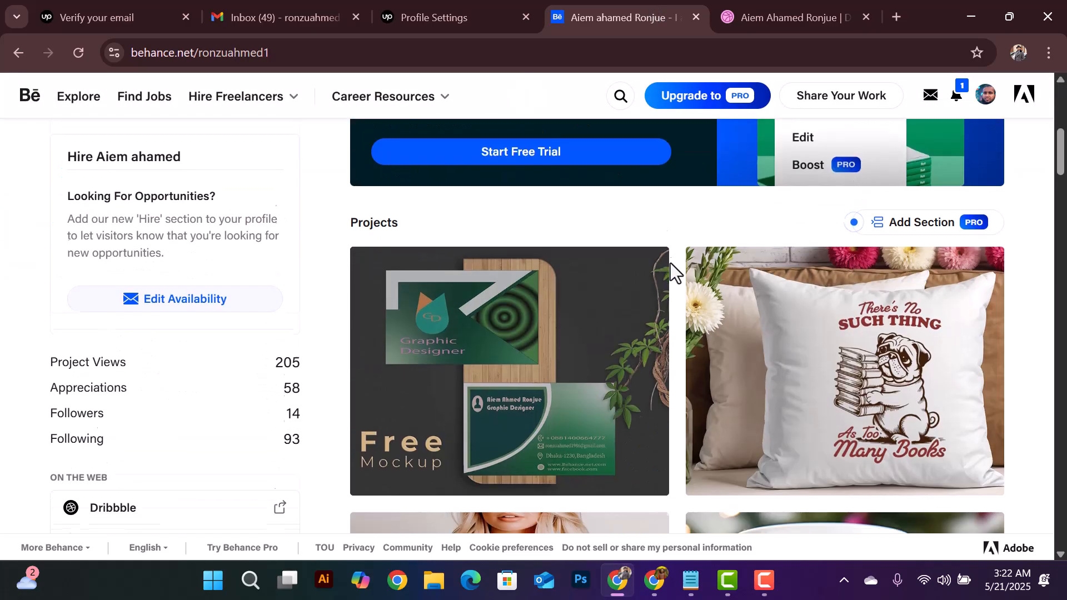
{"action": "scroll", "coordinate": [798, 240], "scroll_direction": "down", "scroll_amount": 2}
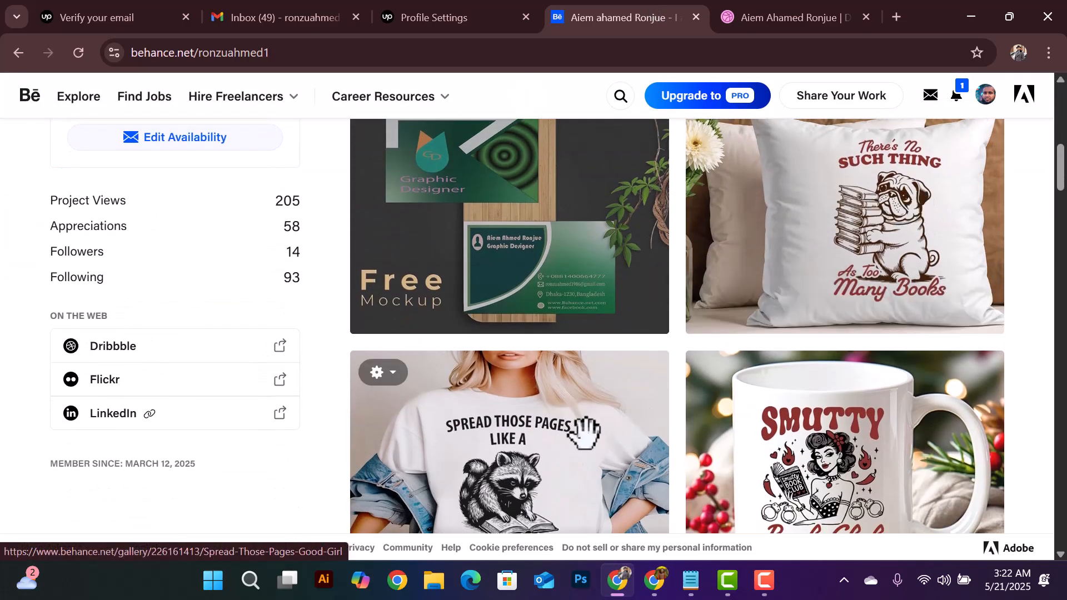
{"action": "scroll", "coordinate": [922, 382], "scroll_direction": "down", "scroll_amount": 3}
{"action": "scroll", "coordinate": [600, 350], "scroll_direction": "down", "scroll_amount": 5}
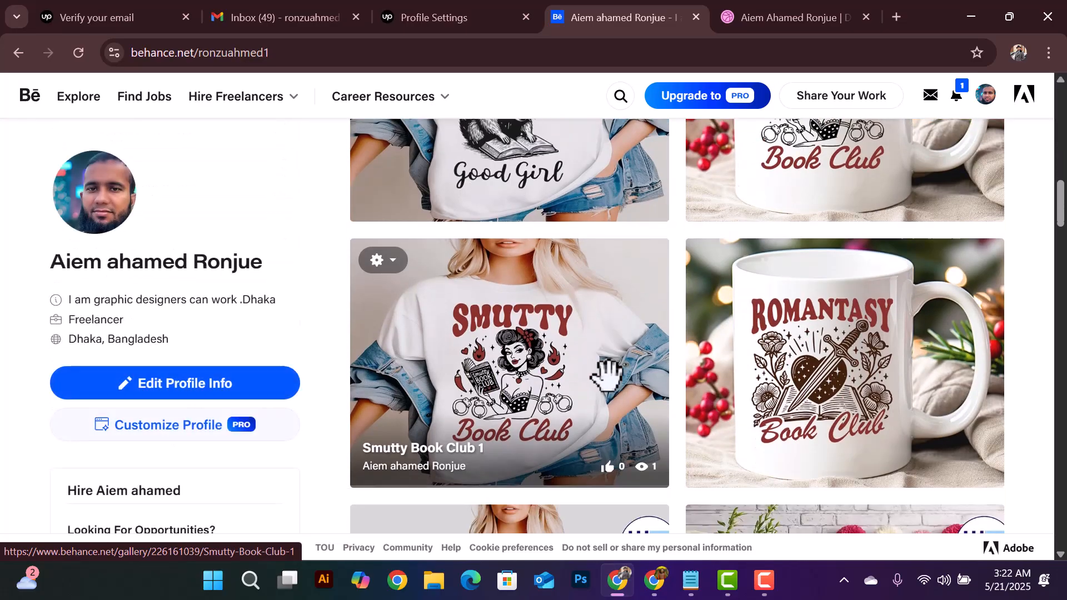
{"action": "scroll", "coordinate": [796, 362], "scroll_direction": "down", "scroll_amount": 15}
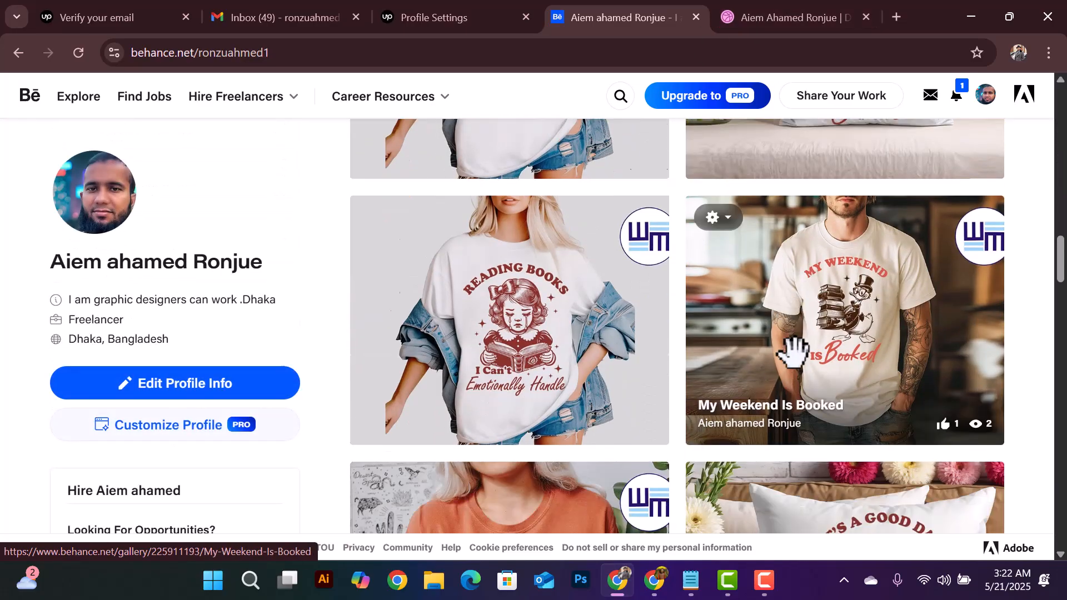
{"action": "scroll", "coordinate": [722, 327], "scroll_direction": "down", "scroll_amount": 15}
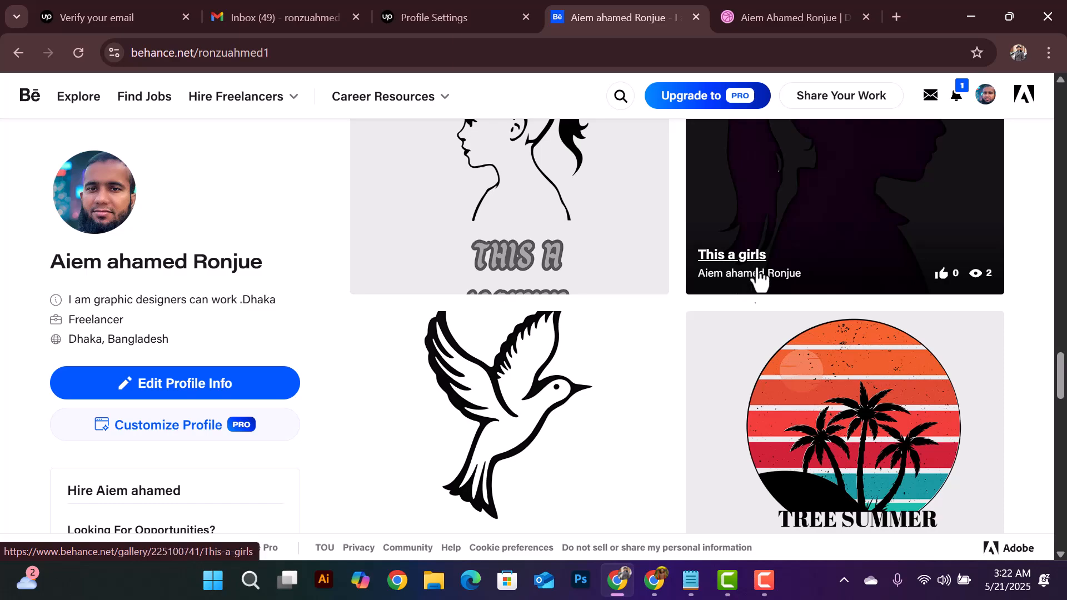
{"action": "scroll", "coordinate": [748, 286], "scroll_direction": "down", "scroll_amount": 3}
{"action": "scroll", "coordinate": [748, 286], "scroll_direction": "down", "scroll_amount": 3}
{"action": "left_click", "coordinate": [800, 15]}
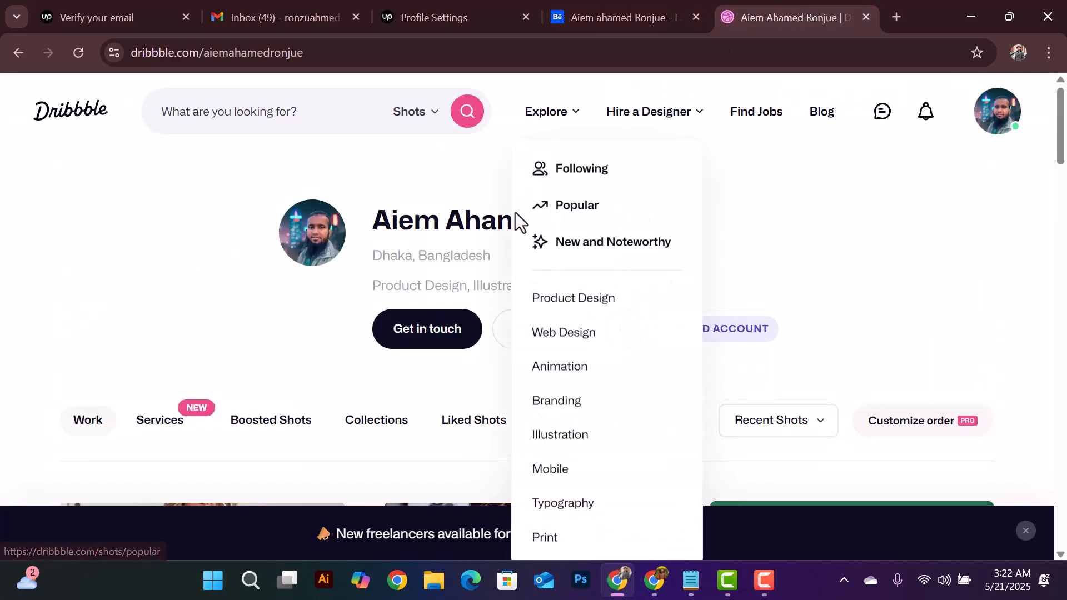
Browse the Dribbble T-shirt shots, then return to Upwork's Profile Settings
{"action": "scroll", "coordinate": [421, 298], "scroll_direction": "down", "scroll_amount": 4}
{"action": "scroll", "coordinate": [420, 297], "scroll_direction": "down", "scroll_amount": 15}
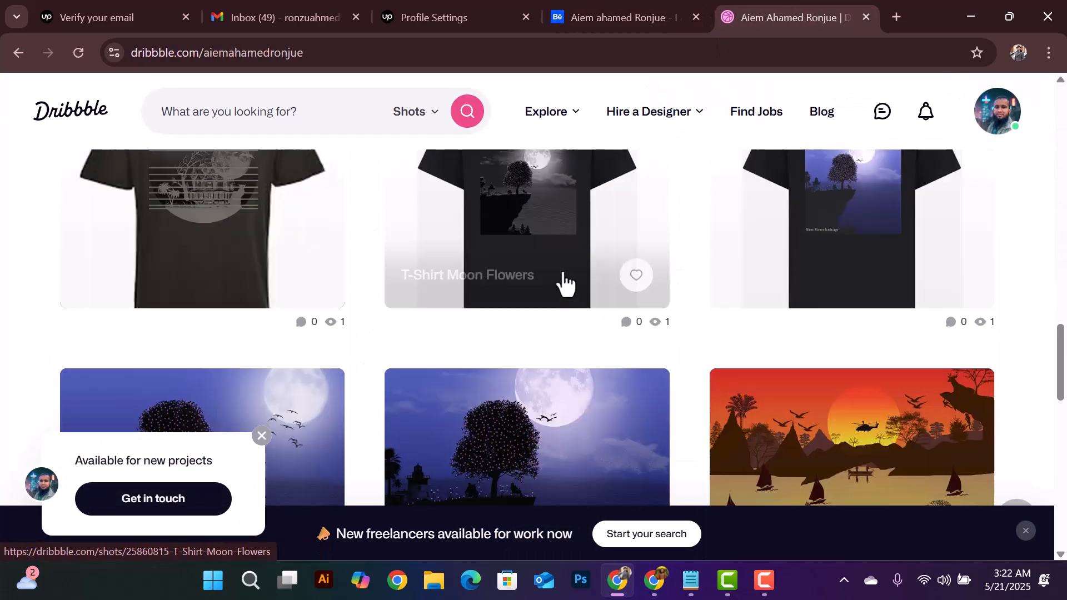
{"action": "left_click", "coordinate": [432, 7]}
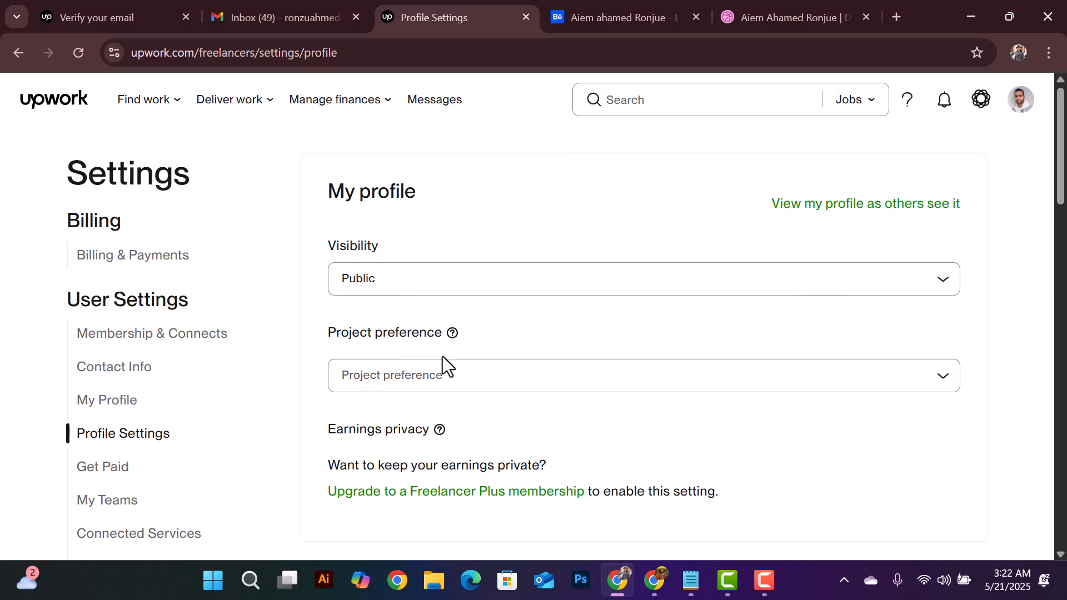
Choose Long-term projects (3+ months) as project preference and select the Expert experience card
{"action": "left_click", "coordinate": [441, 378]}
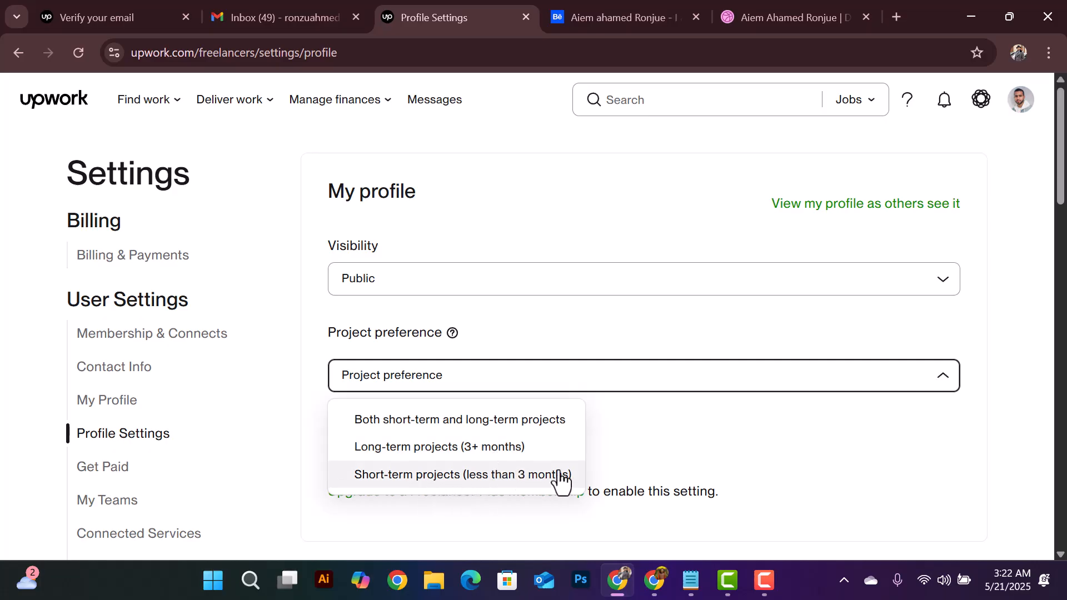
{"action": "left_click", "coordinate": [453, 455]}
{"action": "scroll", "coordinate": [372, 300], "scroll_direction": "down", "scroll_amount": 5}
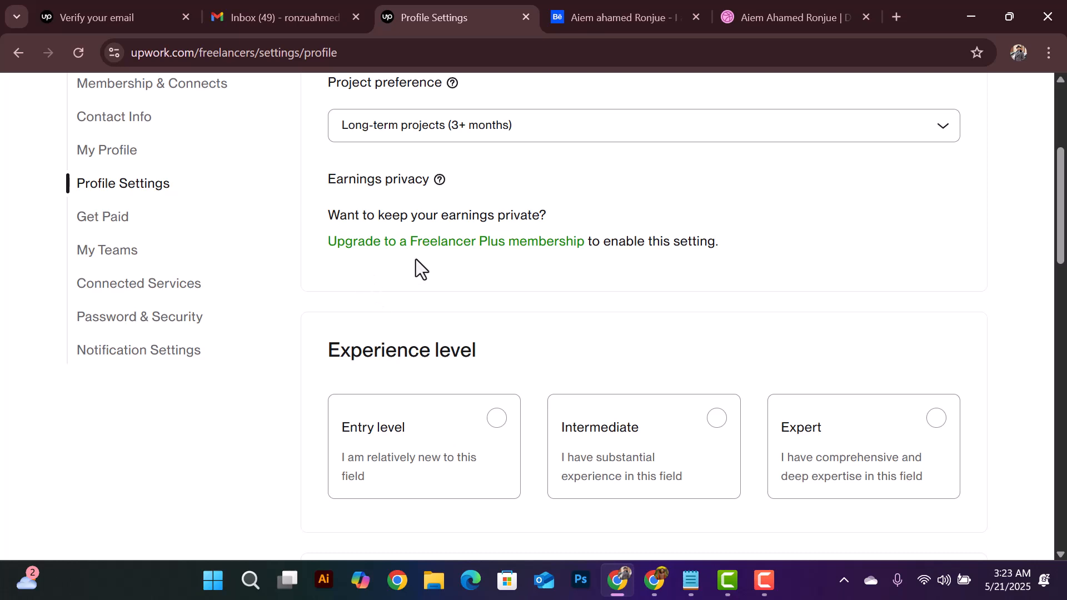
{"action": "scroll", "coordinate": [553, 301], "scroll_direction": "down", "scroll_amount": 3}
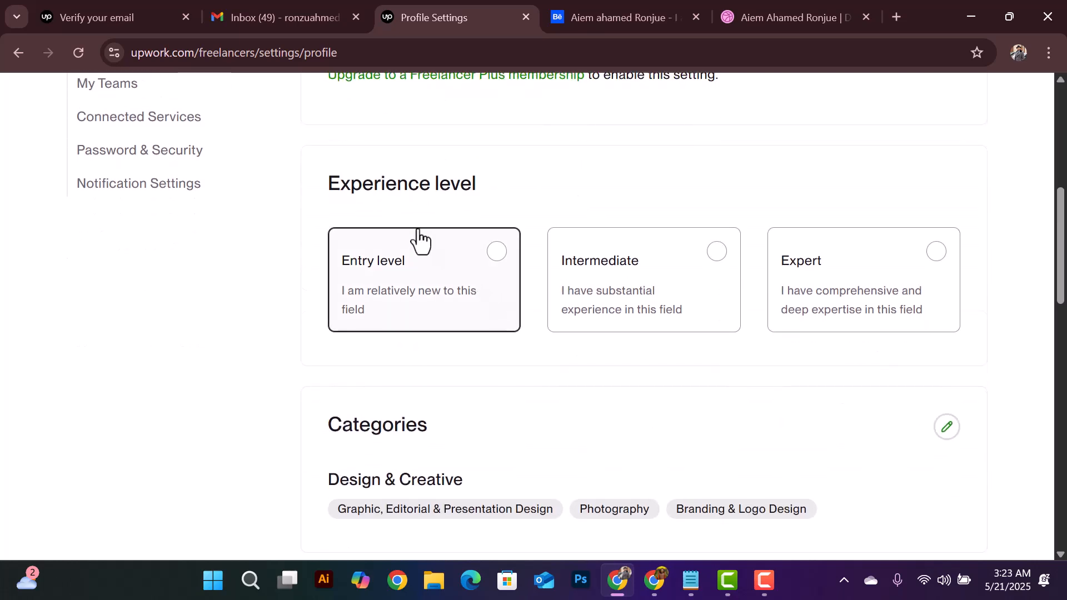
{"action": "left_click", "coordinate": [935, 251]}
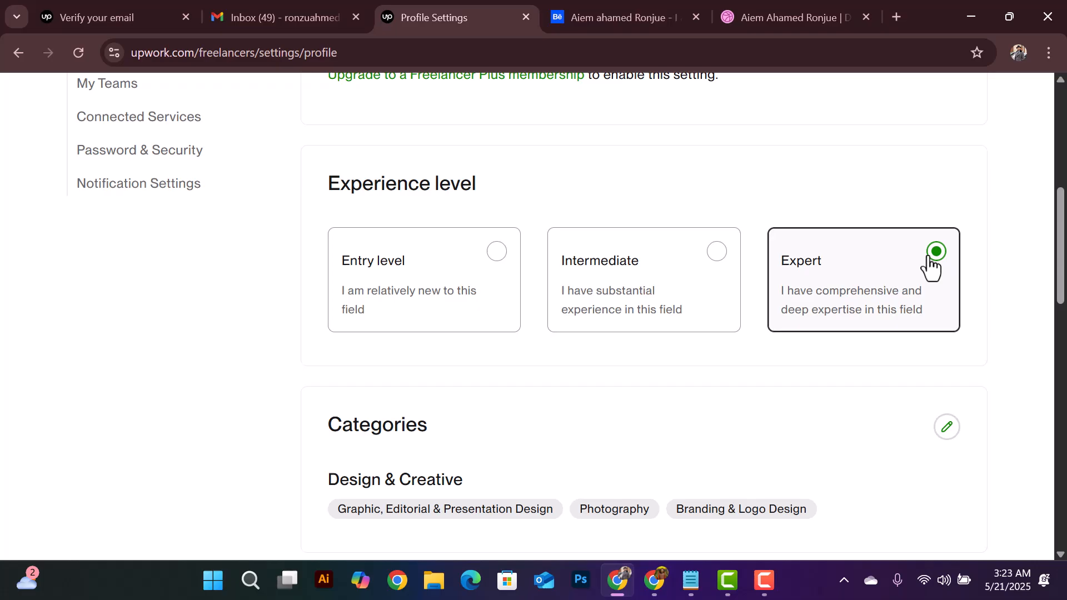
{"action": "scroll", "coordinate": [722, 472], "scroll_direction": "down", "scroll_amount": 3}
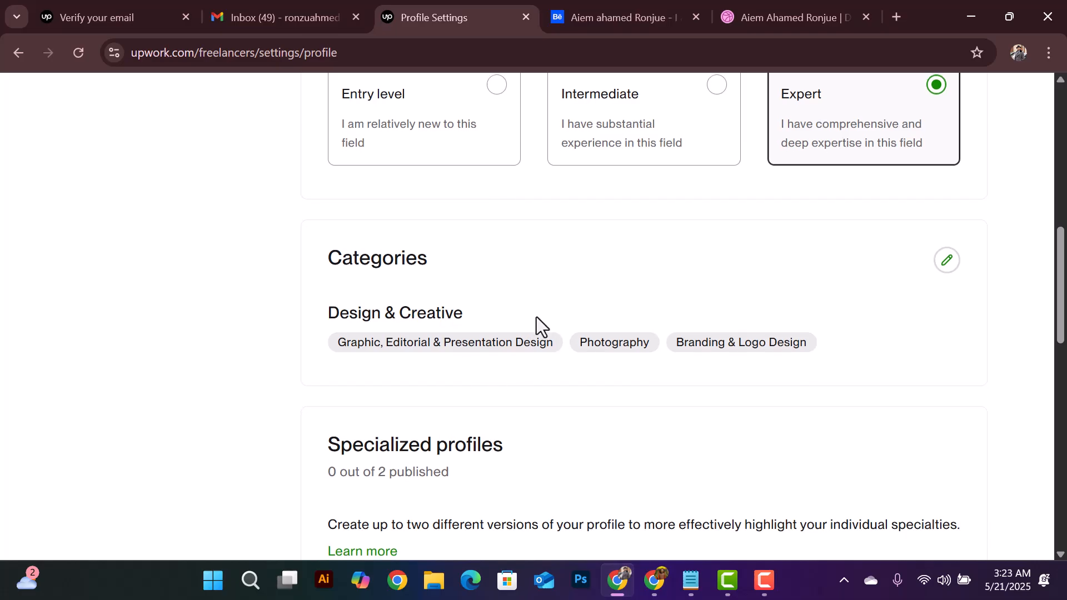
{"action": "scroll", "coordinate": [536, 318], "scroll_direction": "down", "scroll_amount": 3}
{"action": "scroll", "coordinate": [537, 303], "scroll_direction": "up", "scroll_amount": 6}
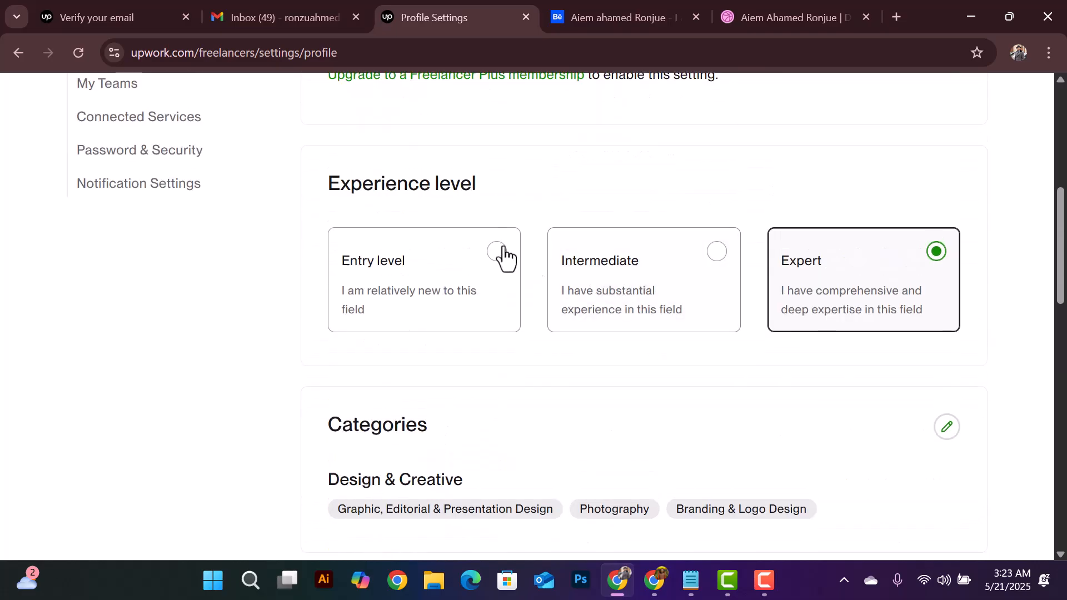
{"action": "scroll", "coordinate": [666, 222], "scroll_direction": "down", "scroll_amount": 2}
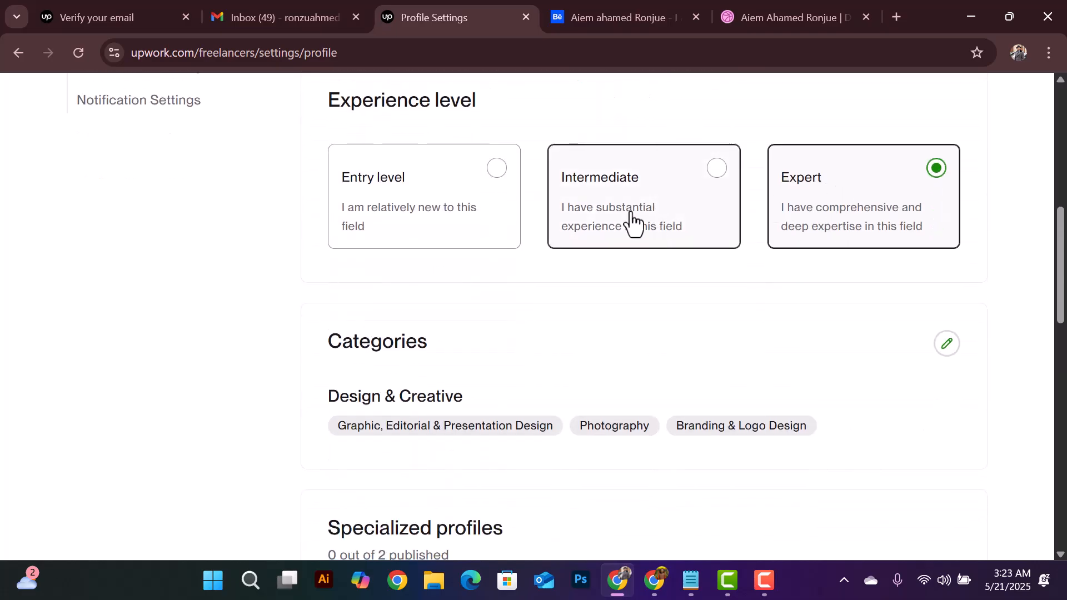
{"action": "scroll", "coordinate": [678, 250], "scroll_direction": "down", "scroll_amount": 6}
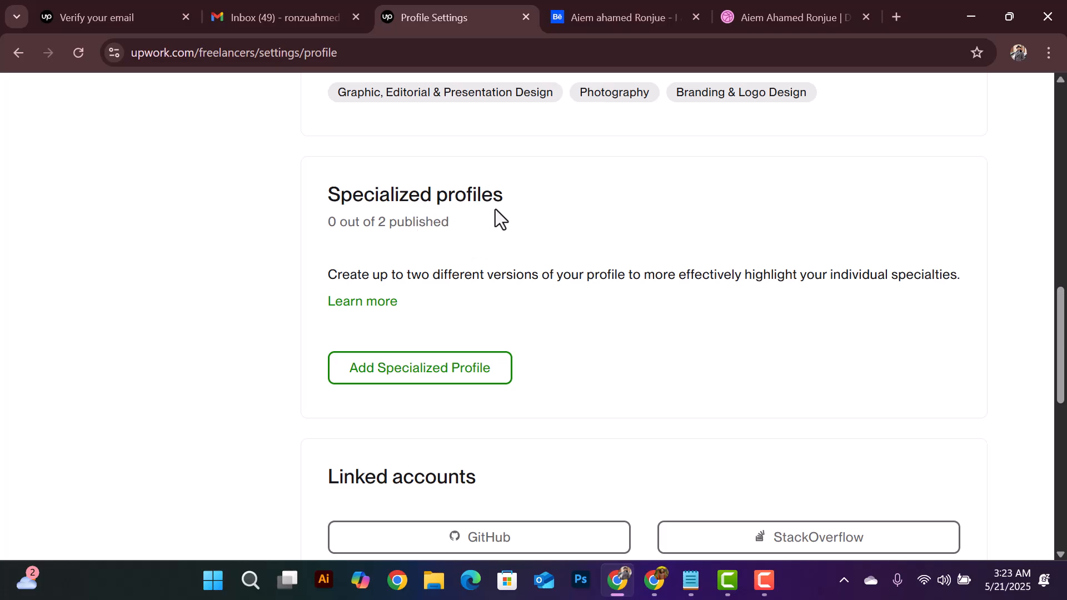
Add a specialized profile, search specialties for 'edit' and pick Image Editing
{"action": "left_click", "coordinate": [418, 368]}
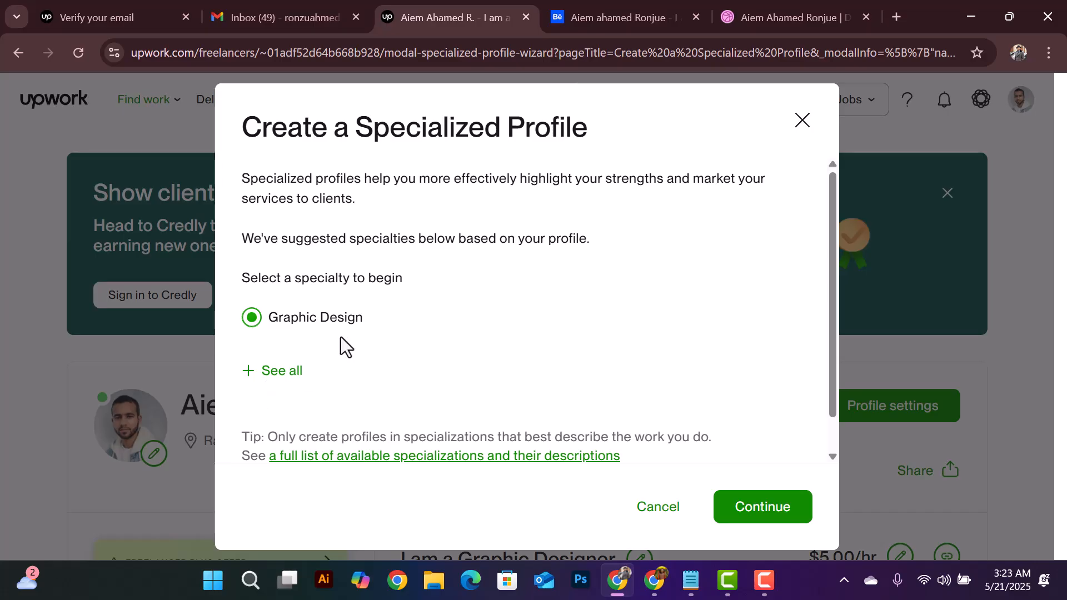
{"action": "left_click", "coordinate": [283, 371]}
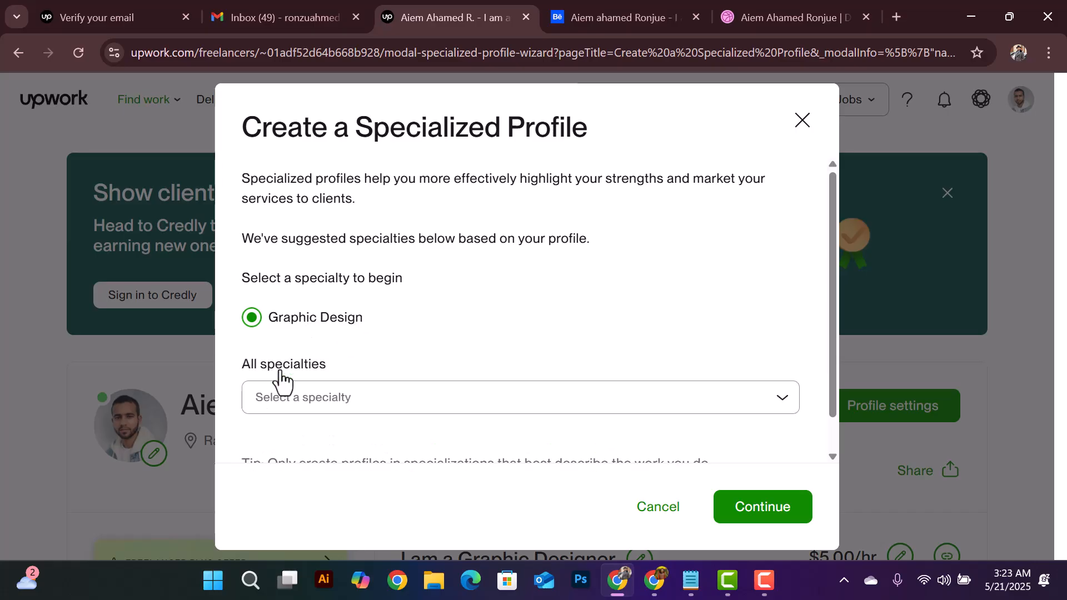
{"action": "scroll", "coordinate": [333, 383], "scroll_direction": "down", "scroll_amount": 1}
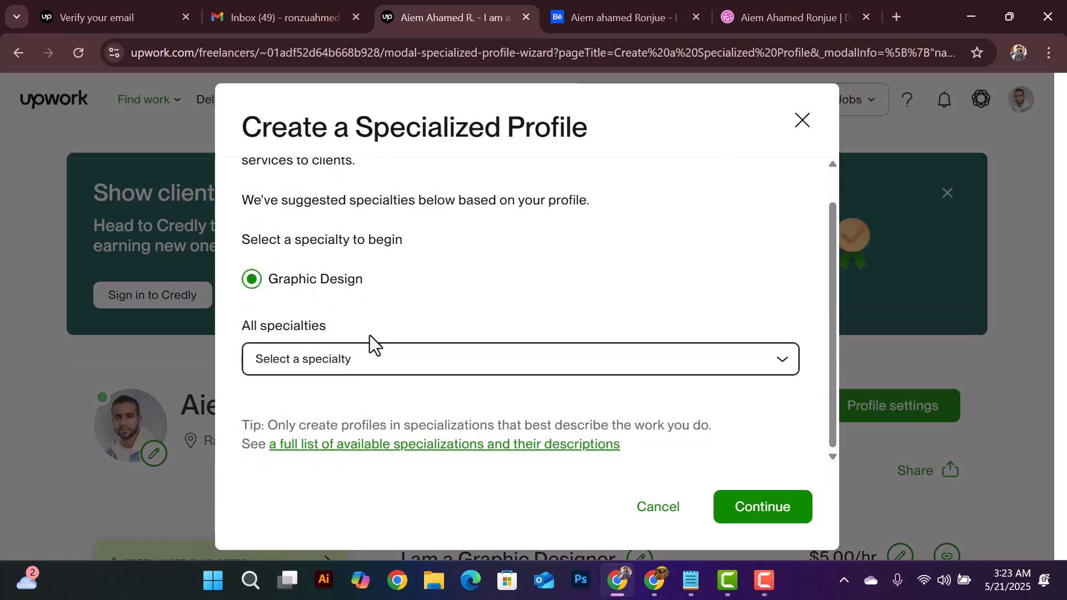
{"action": "left_click", "coordinate": [414, 365]}
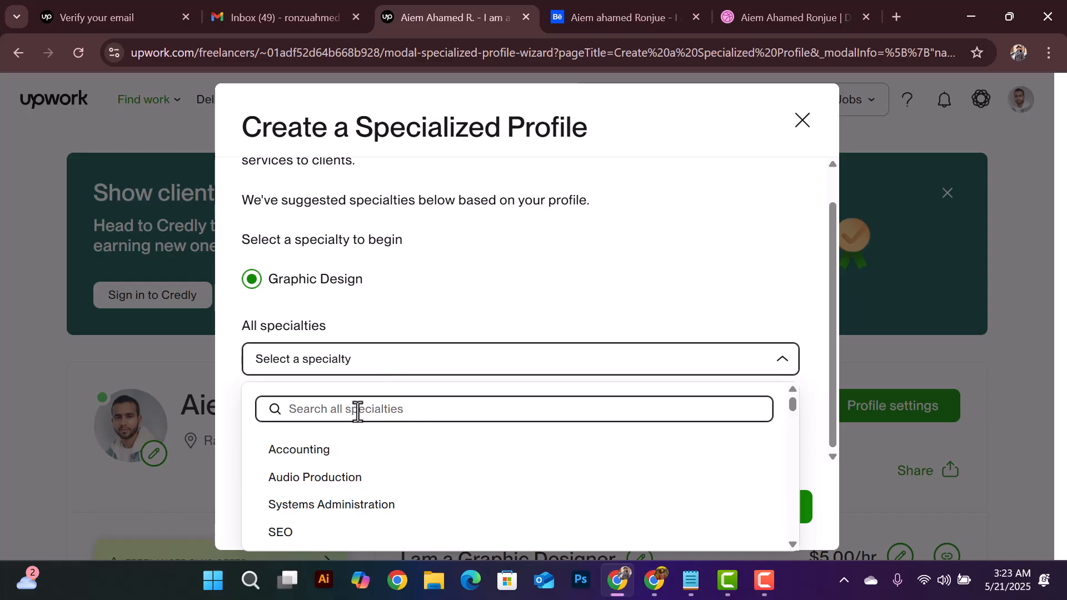
{"action": "type", "text": "photo"}
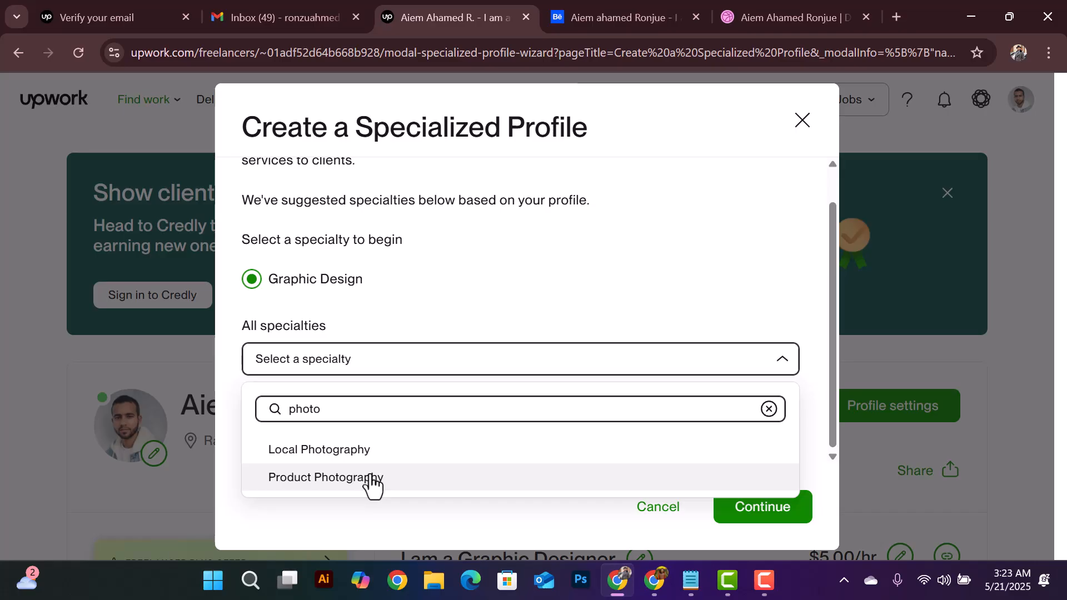
{"action": "key", "text": "BackSpace"}
{"action": "key", "text": "BackSpace"}
{"action": "key", "text": "BackSpace"}
{"action": "key", "text": "BackSpace"}
{"action": "key", "text": "BackSpace"}
{"action": "key", "text": "BackSpace"}
{"action": "type", "text": "edit"}
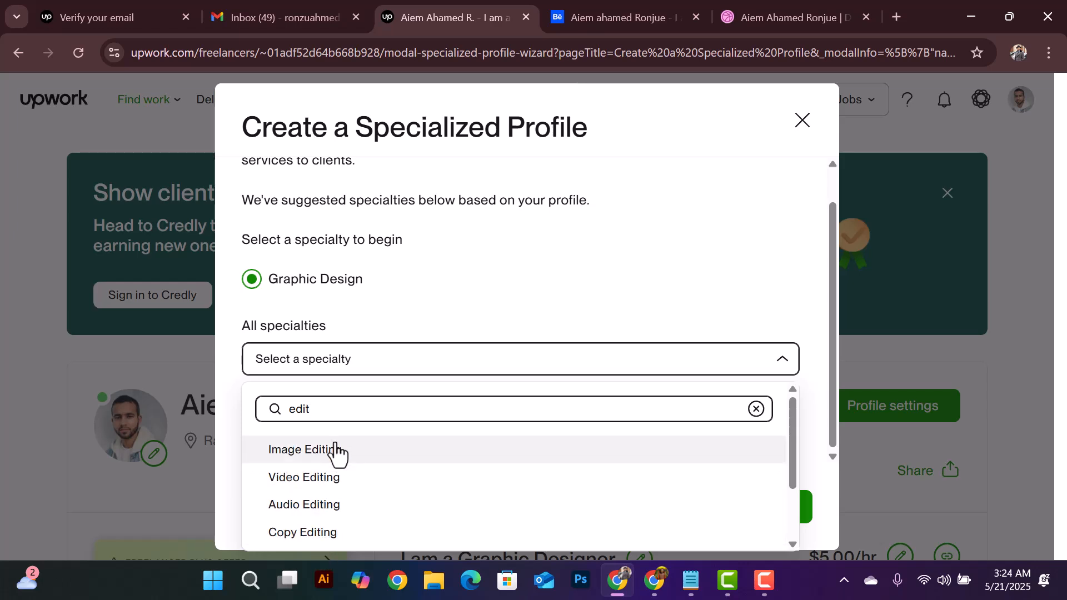
{"action": "left_click", "coordinate": [339, 452]}
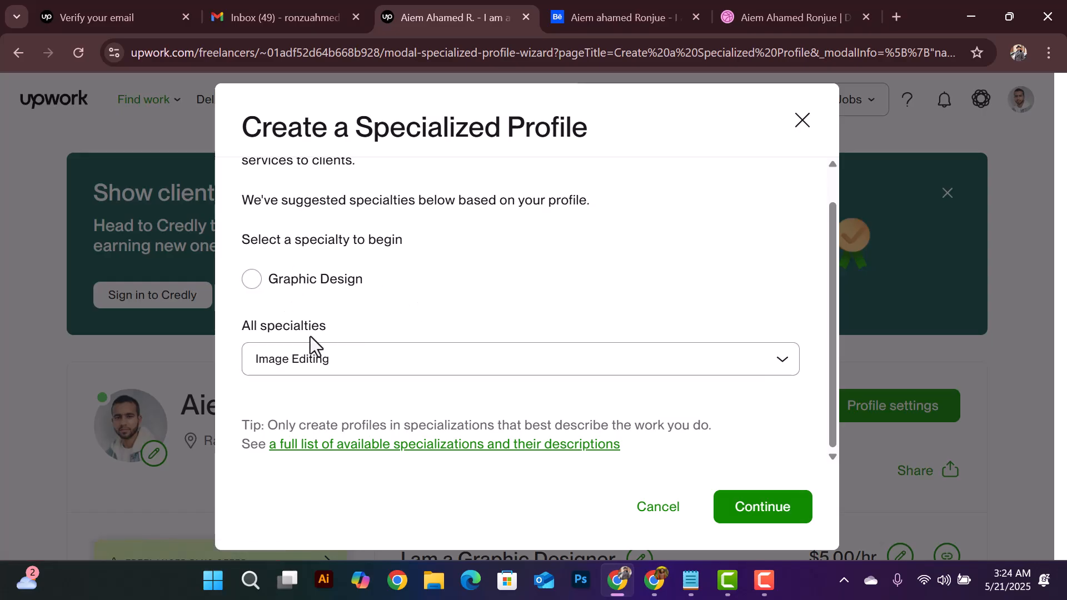
Add editing software skills: Adobe Photoshop, Illustrator, Photoshop Elements, Picsart and Photo Impact
{"action": "left_click", "coordinate": [763, 508]}
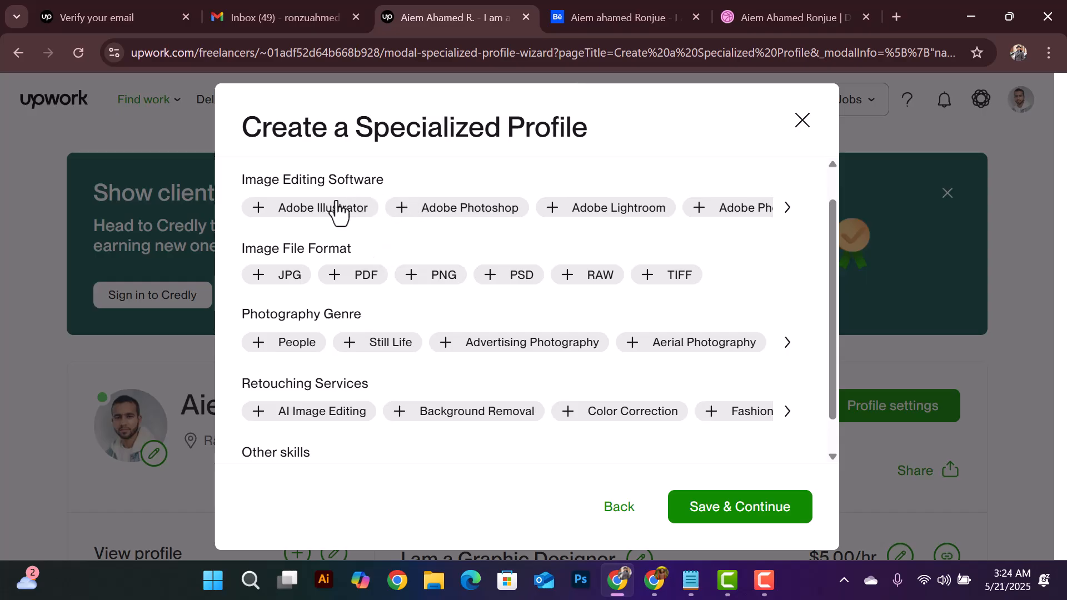
{"action": "left_click", "coordinate": [412, 212]}
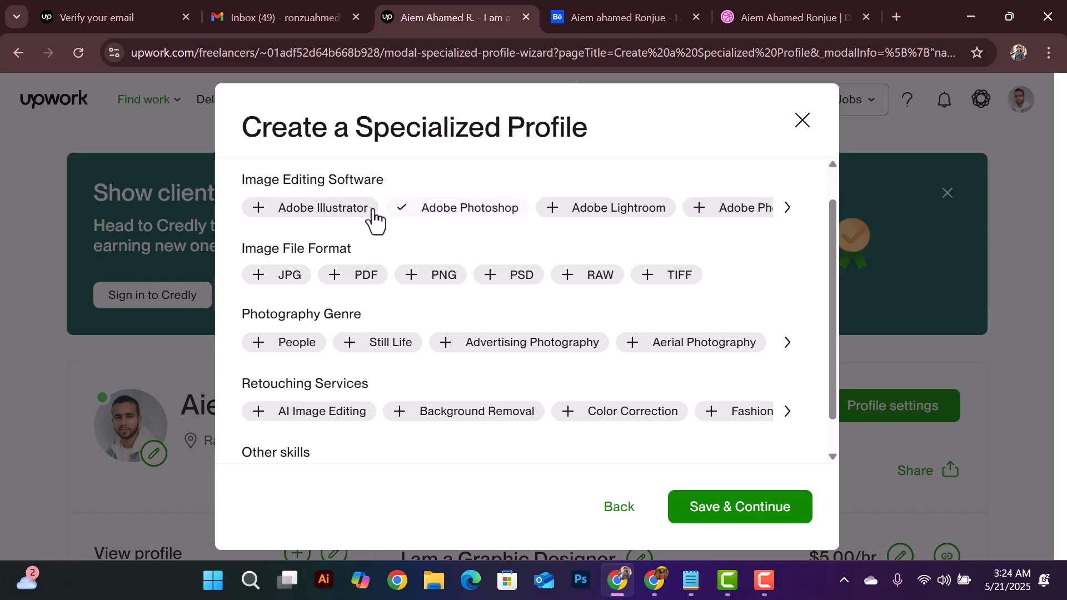
{"action": "left_click", "coordinate": [266, 213]}
{"action": "left_click", "coordinate": [788, 209]}
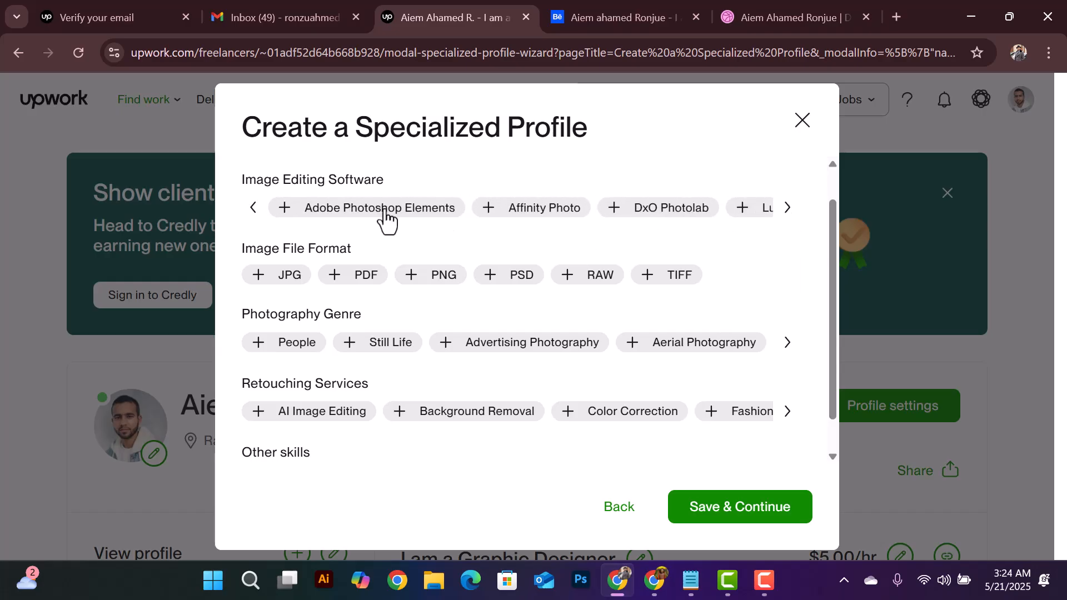
{"action": "left_click", "coordinate": [385, 213]}
{"action": "left_click", "coordinate": [788, 209]}
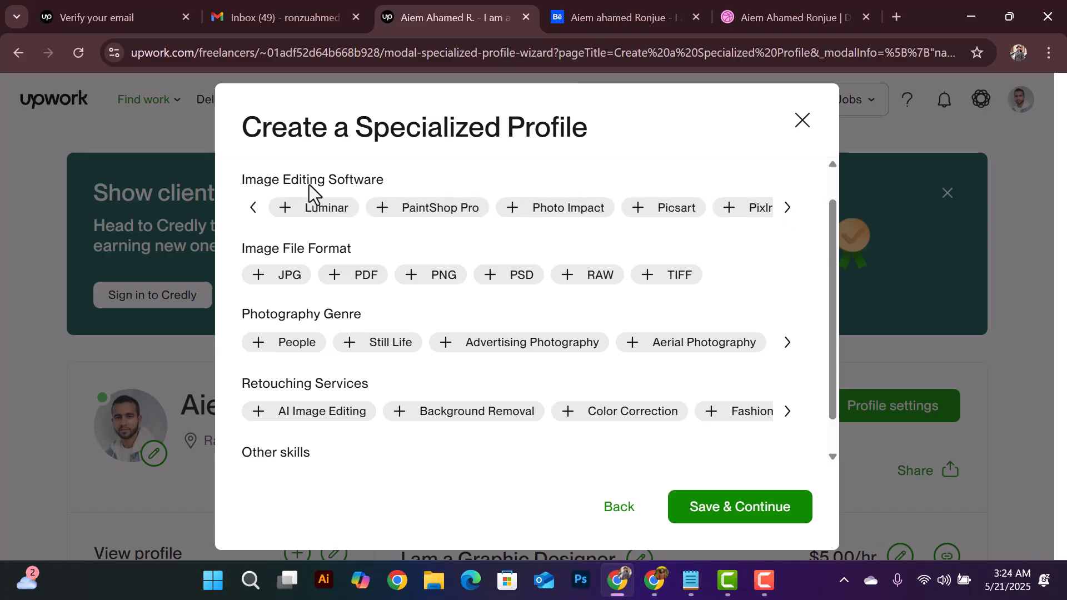
{"action": "left_click", "coordinate": [677, 221]}
{"action": "left_click", "coordinate": [788, 209]}
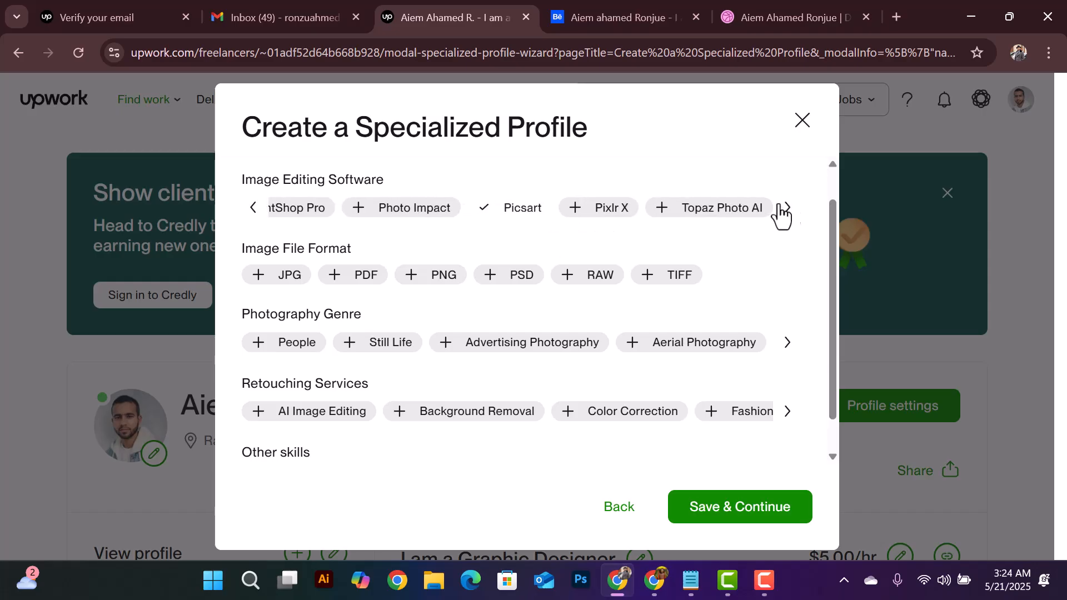
{"action": "left_click", "coordinate": [394, 211]}
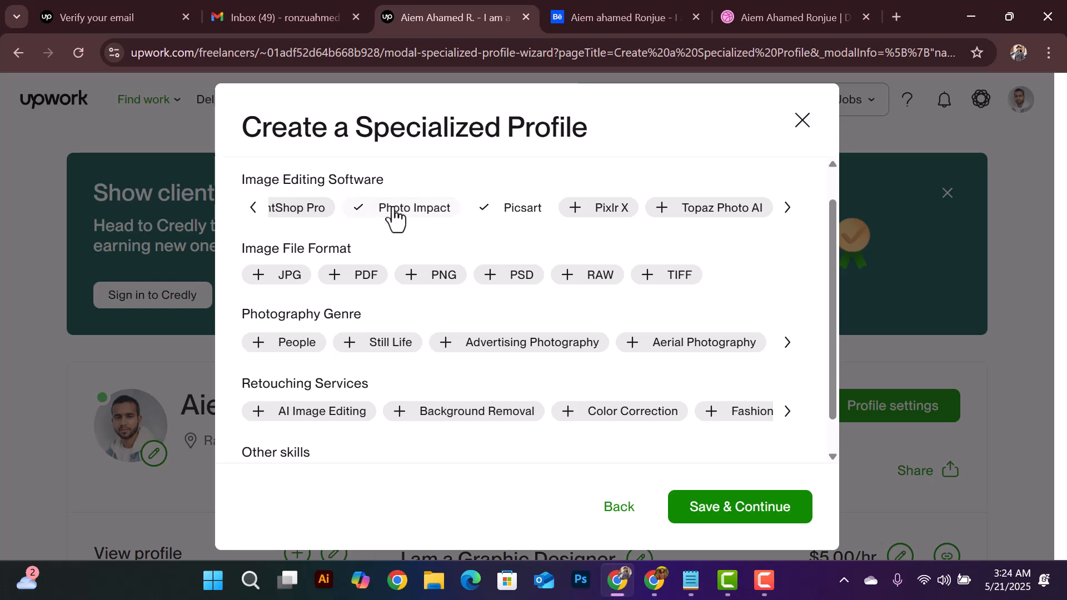
Add all six file formats: JPG, PDF, PNG, PSD, RAW and TIFF
{"action": "left_click", "coordinate": [280, 281]}
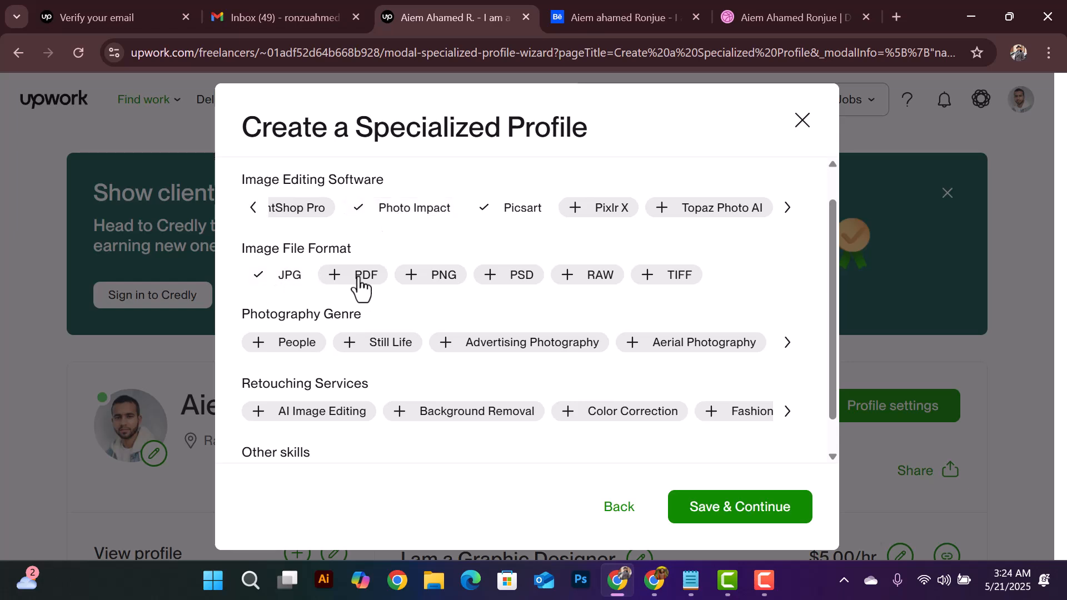
{"action": "left_click", "coordinate": [360, 283]}
{"action": "left_click", "coordinate": [442, 283]}
{"action": "left_click", "coordinate": [534, 283]}
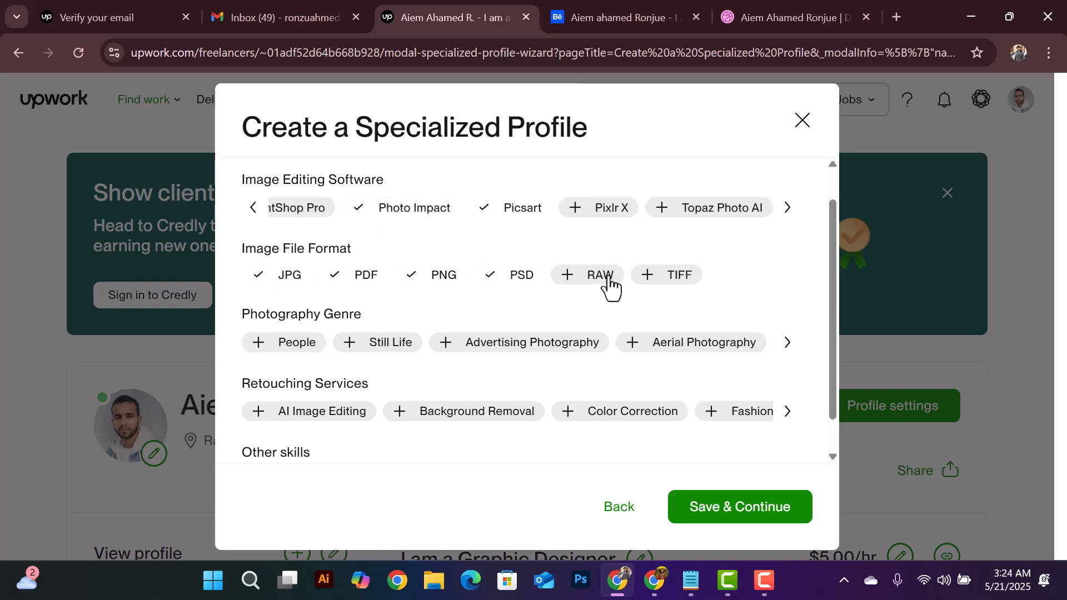
{"action": "left_click", "coordinate": [606, 283]}
{"action": "left_click", "coordinate": [680, 277]}
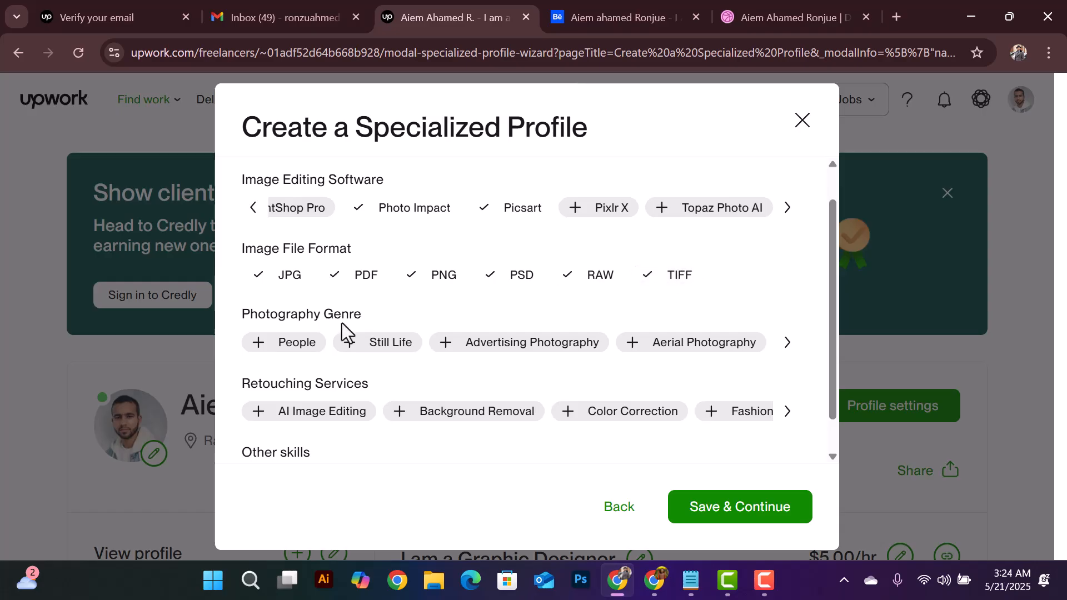
Add genres People, Still Life, Aerial, Beauty & Health, Event and Family Photography
{"action": "left_click", "coordinate": [289, 348]}
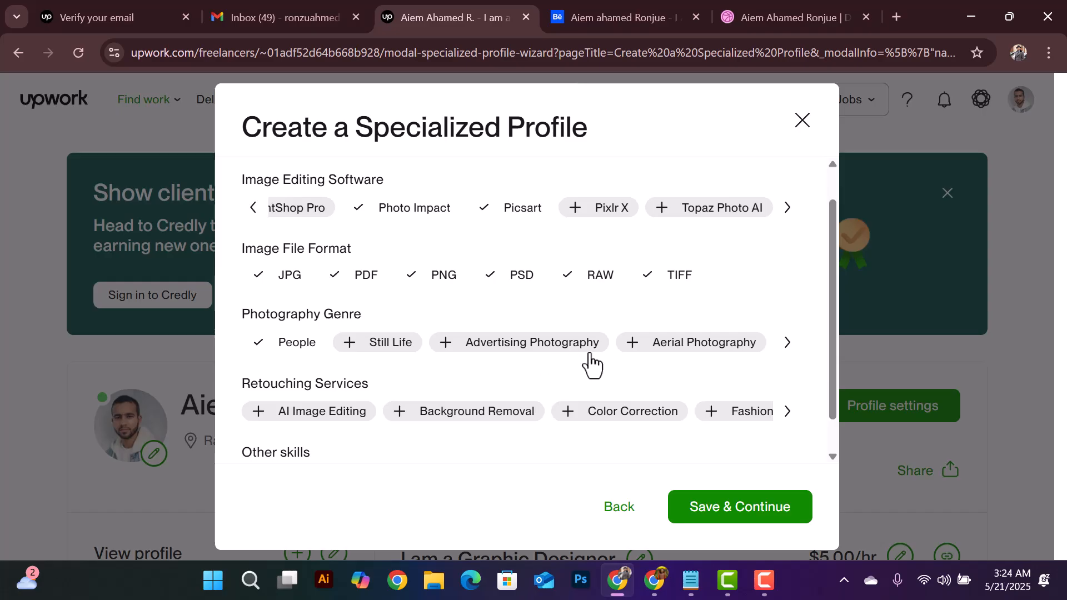
{"action": "left_click", "coordinate": [398, 350]}
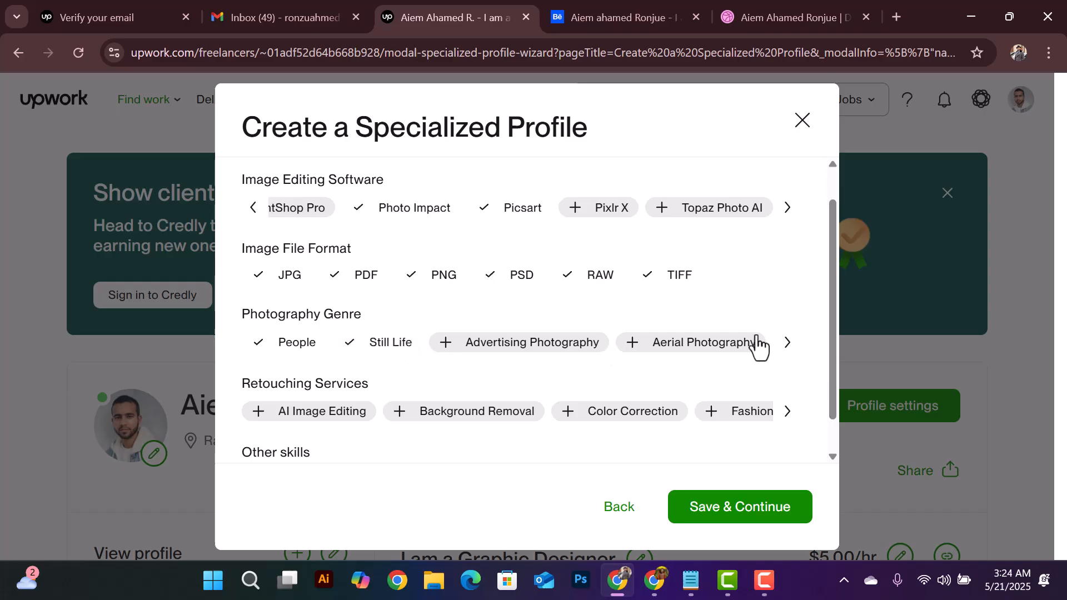
{"action": "left_click", "coordinate": [714, 355]}
{"action": "left_click", "coordinate": [790, 349]}
{"action": "left_click", "coordinate": [789, 346]}
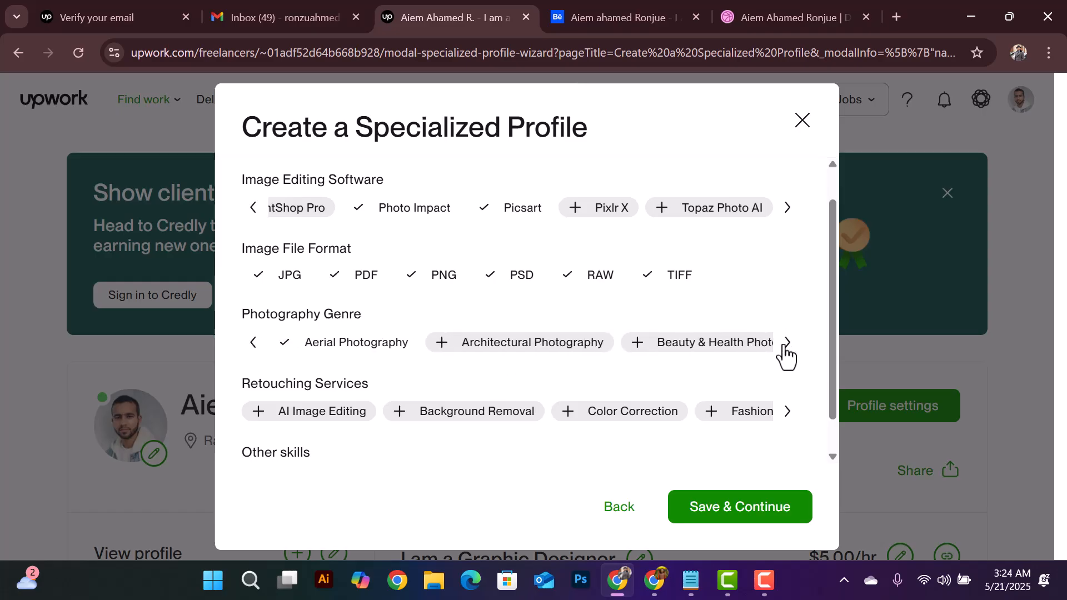
{"action": "left_click", "coordinate": [744, 356]}
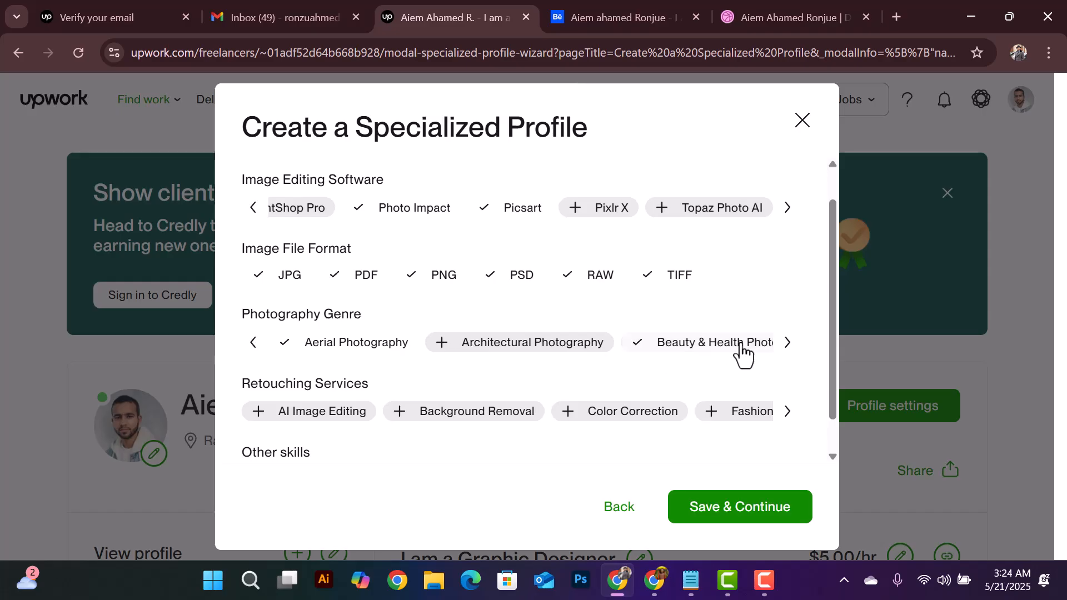
{"action": "left_click", "coordinate": [788, 343]}
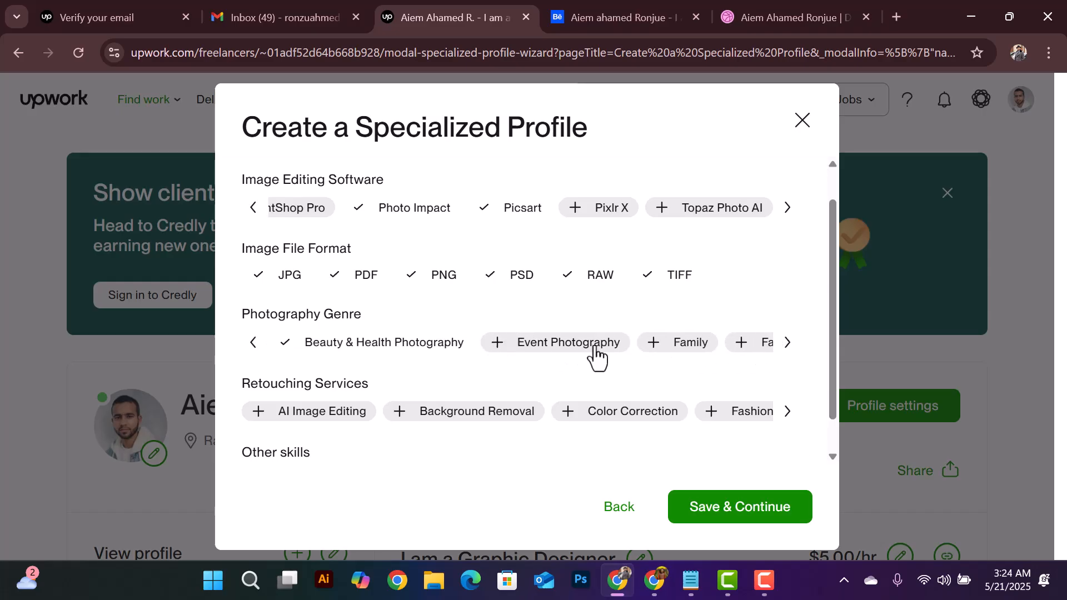
{"action": "left_click", "coordinate": [596, 355]}
{"action": "left_click", "coordinate": [693, 349]}
{"action": "left_click", "coordinate": [789, 350]}
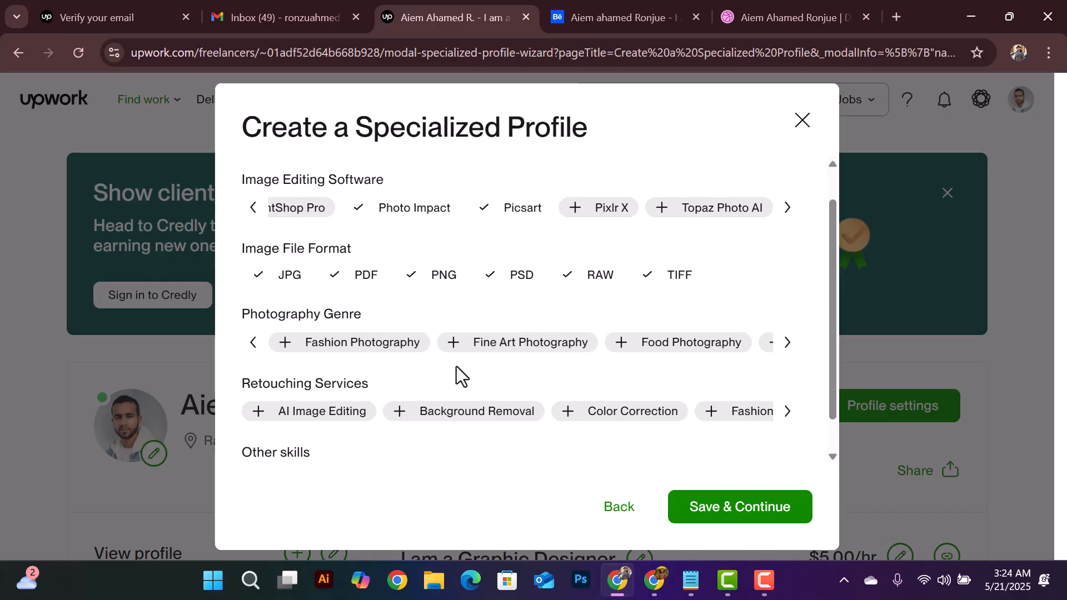
Add Fashion, Fine Art, Food, Lifestyle, Local, Model, Nature, Pet and Portrait Photography genres
{"action": "left_click", "coordinate": [409, 356]}
{"action": "left_click", "coordinate": [568, 356]}
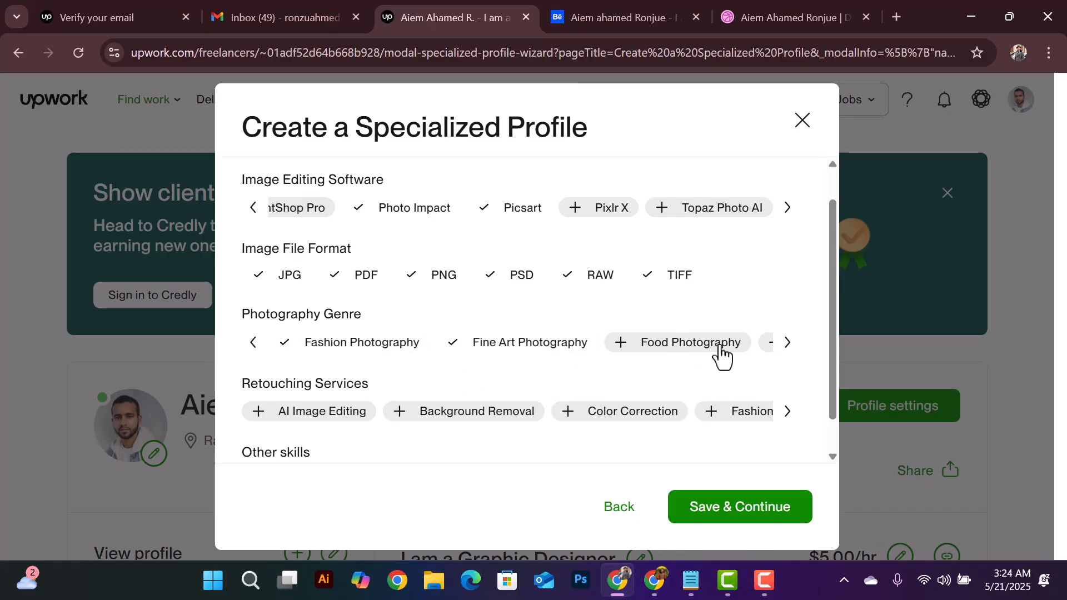
{"action": "left_click", "coordinate": [720, 349]}
{"action": "left_click", "coordinate": [788, 351]}
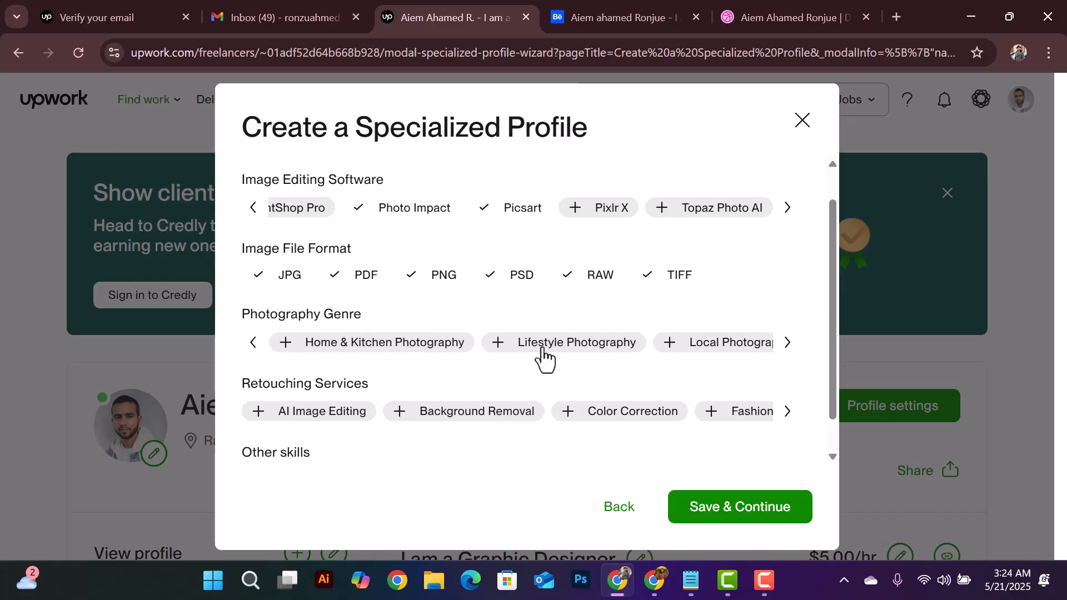
{"action": "left_click", "coordinate": [584, 343]}
{"action": "left_click", "coordinate": [722, 348]}
{"action": "left_click", "coordinate": [788, 345]}
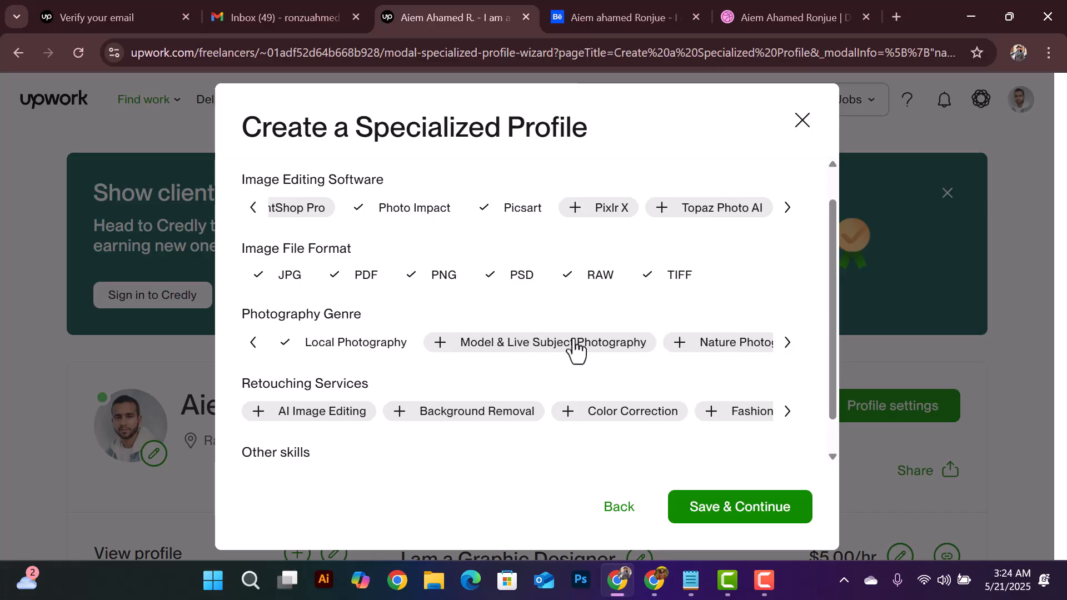
{"action": "left_click", "coordinate": [576, 348]}
{"action": "left_click", "coordinate": [727, 350]}
{"action": "left_click", "coordinate": [784, 349]}
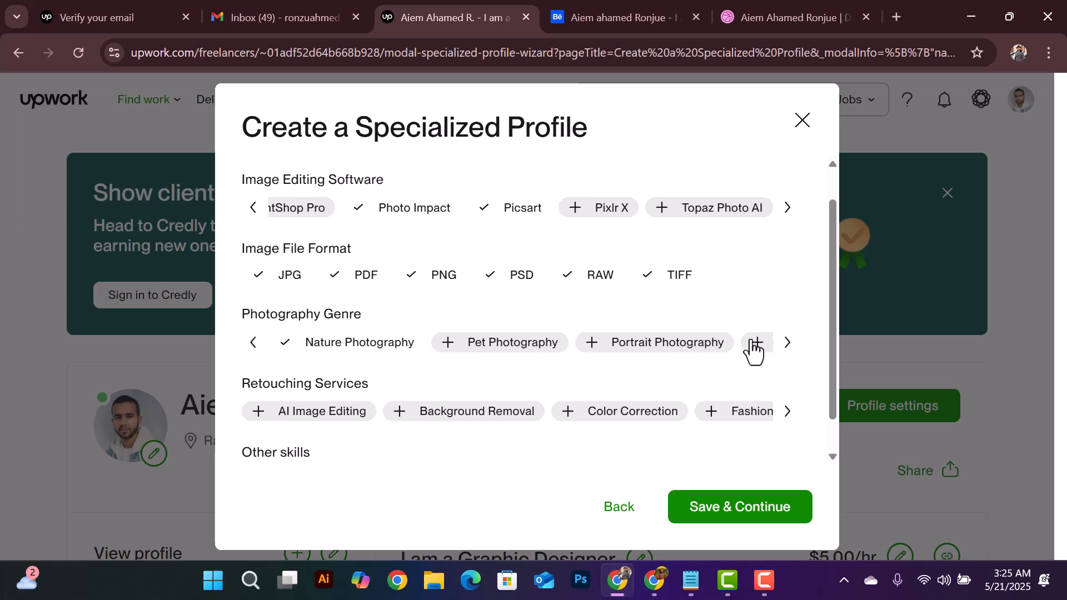
{"action": "left_click", "coordinate": [537, 352]}
{"action": "left_click", "coordinate": [657, 359]}
{"action": "left_click", "coordinate": [756, 349]}
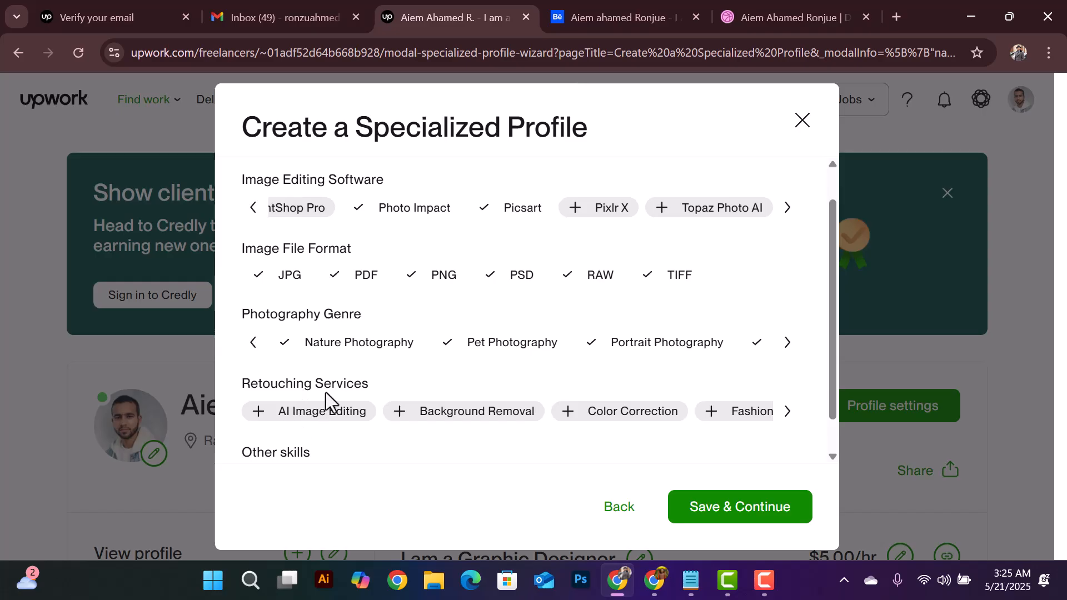
Add retouching services AI Image Editing, Background Removal, Color Correction, Fashion Retouch, Filters, Image Editing, Noise Reduction
{"action": "left_click", "coordinate": [305, 415]}
{"action": "left_click", "coordinate": [448, 417]}
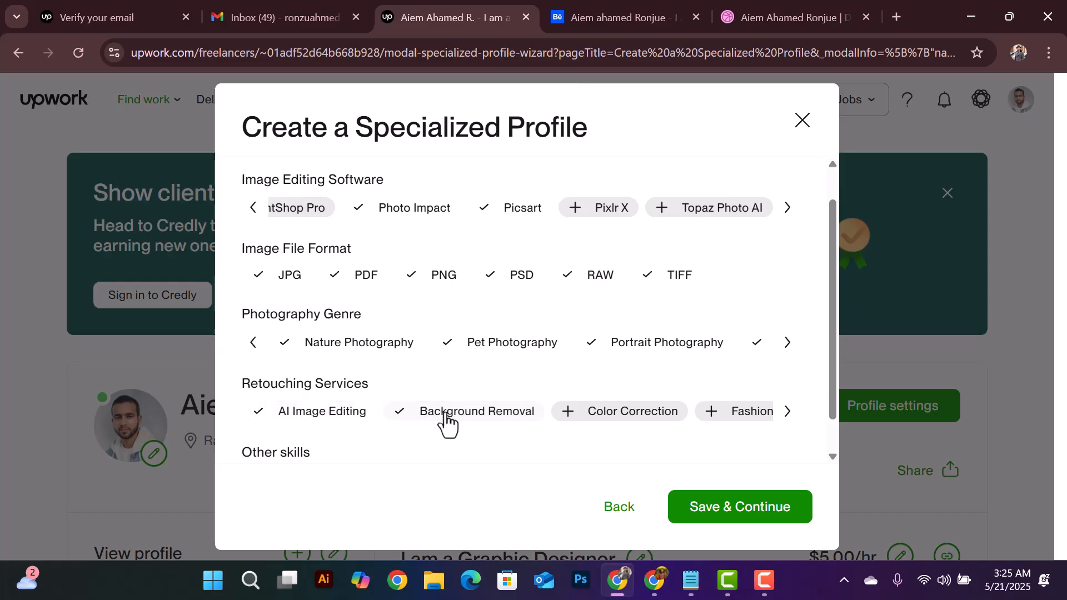
{"action": "left_click", "coordinate": [610, 423]}
{"action": "left_click", "coordinate": [751, 422]}
{"action": "left_click", "coordinate": [787, 413]}
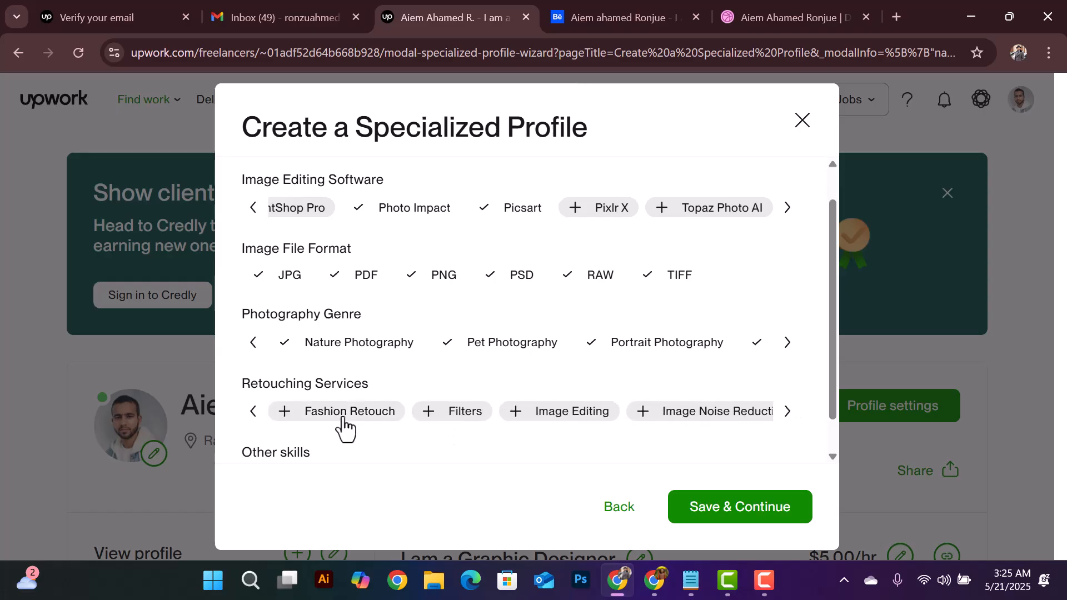
{"action": "left_click", "coordinate": [348, 425]}
{"action": "left_click", "coordinate": [461, 423]}
{"action": "left_click", "coordinate": [553, 422]}
{"action": "left_click", "coordinate": [661, 425]}
Add Image Resizing, Restoration, Upscaling, Manipulation & Compositing, Retouching & Enhancement and Special Effects
{"action": "left_click", "coordinate": [787, 412]}
{"action": "left_click", "coordinate": [507, 425]}
{"action": "left_click", "coordinate": [639, 422]}
{"action": "left_click", "coordinate": [787, 419]}
{"action": "left_click", "coordinate": [323, 424]}
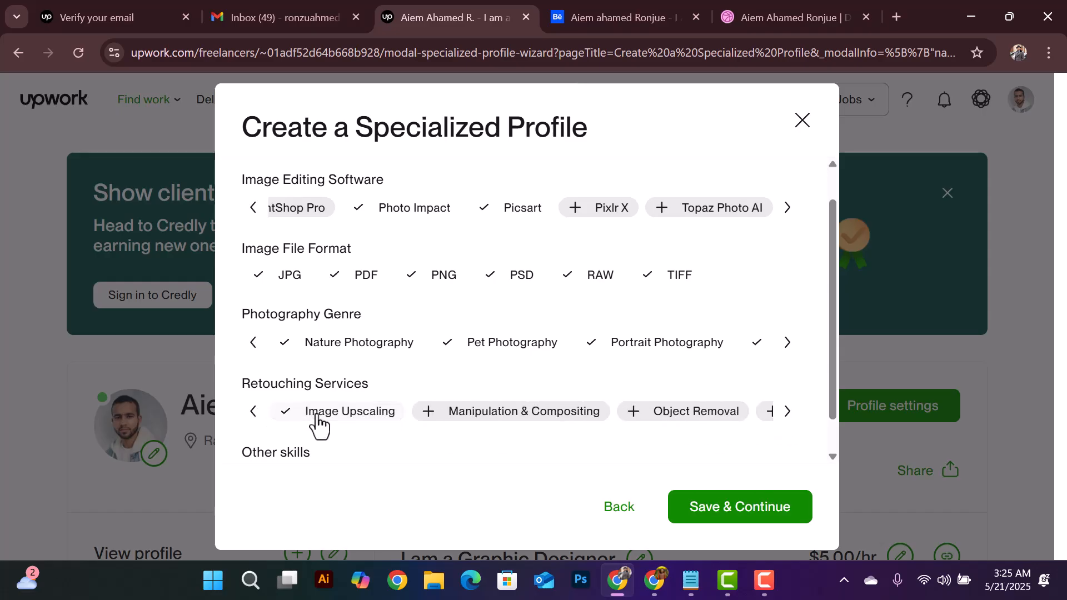
{"action": "left_click", "coordinate": [489, 425]}
{"action": "left_click", "coordinate": [788, 411]}
{"action": "left_click", "coordinate": [548, 416]}
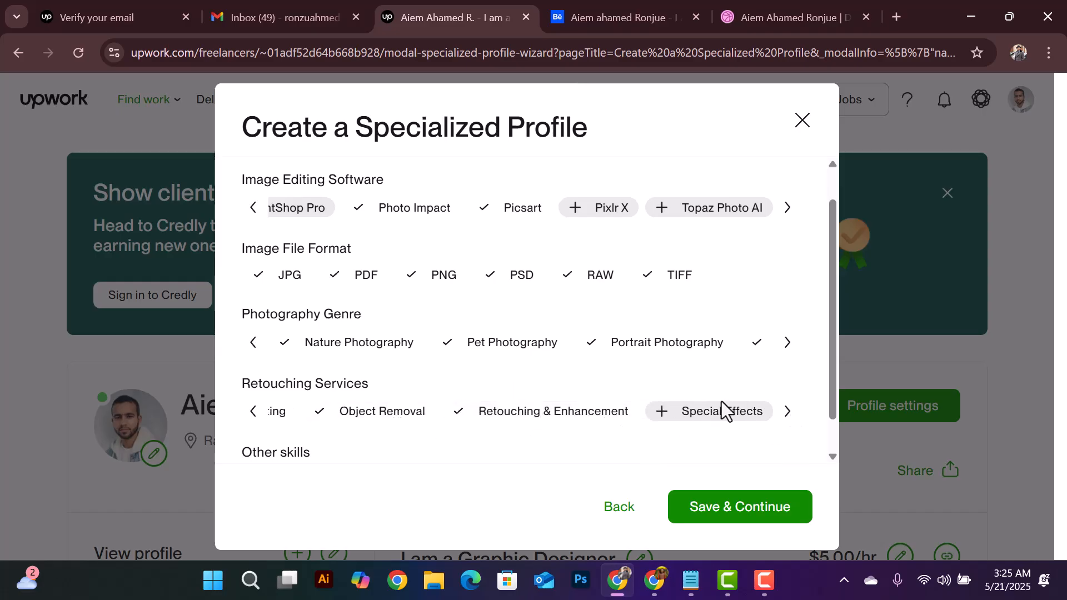
{"action": "left_click", "coordinate": [717, 414]}
{"action": "scroll", "coordinate": [572, 398], "scroll_direction": "down", "scroll_amount": 1}
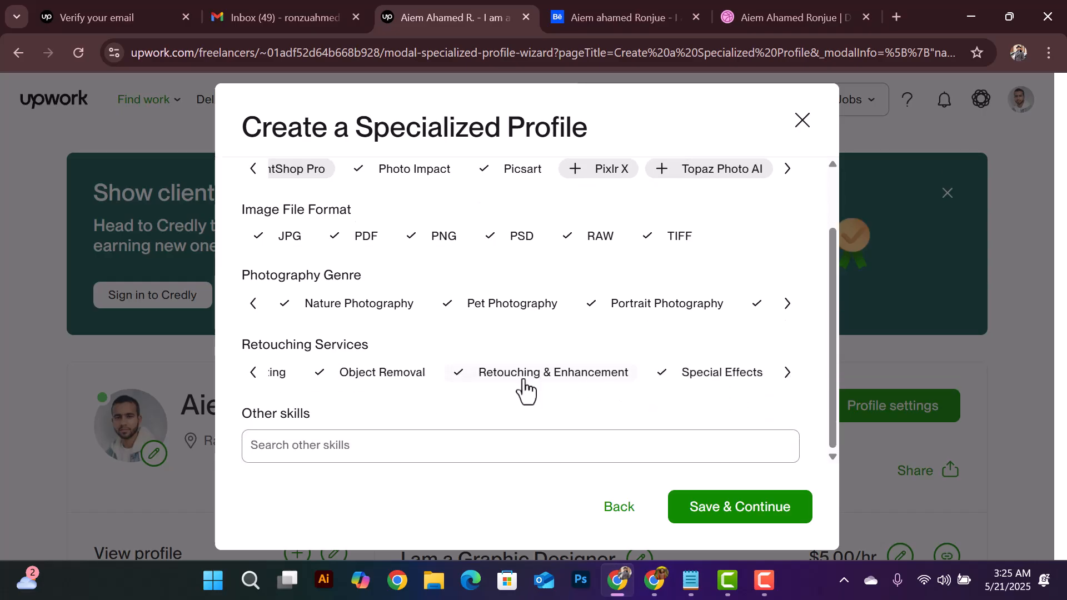
Search other skills for 'image' and add Image Resizing
{"action": "left_click", "coordinate": [336, 446]}
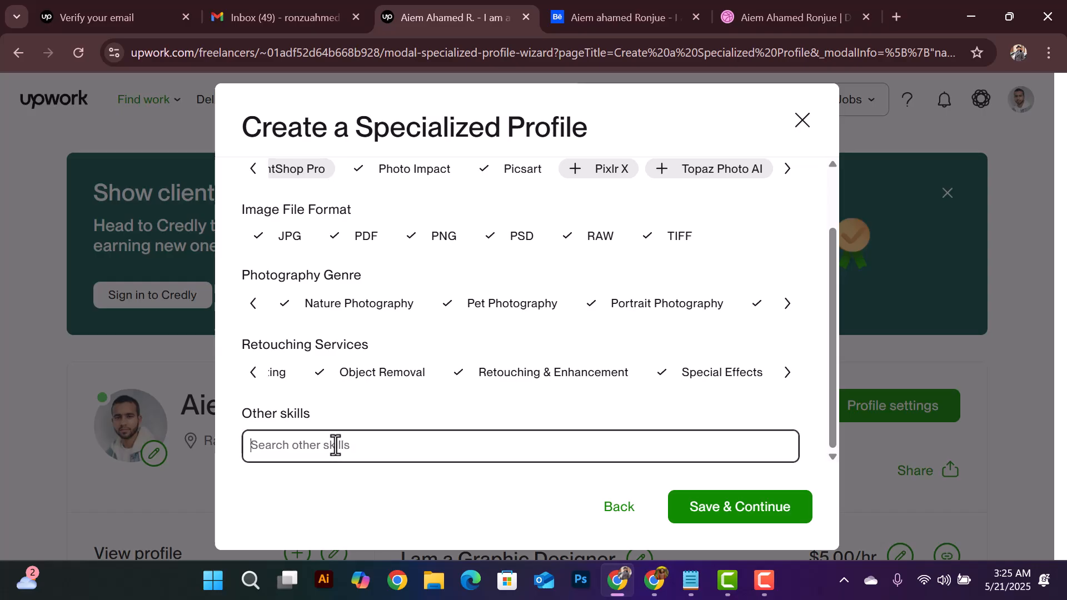
{"action": "type", "text": "im"}
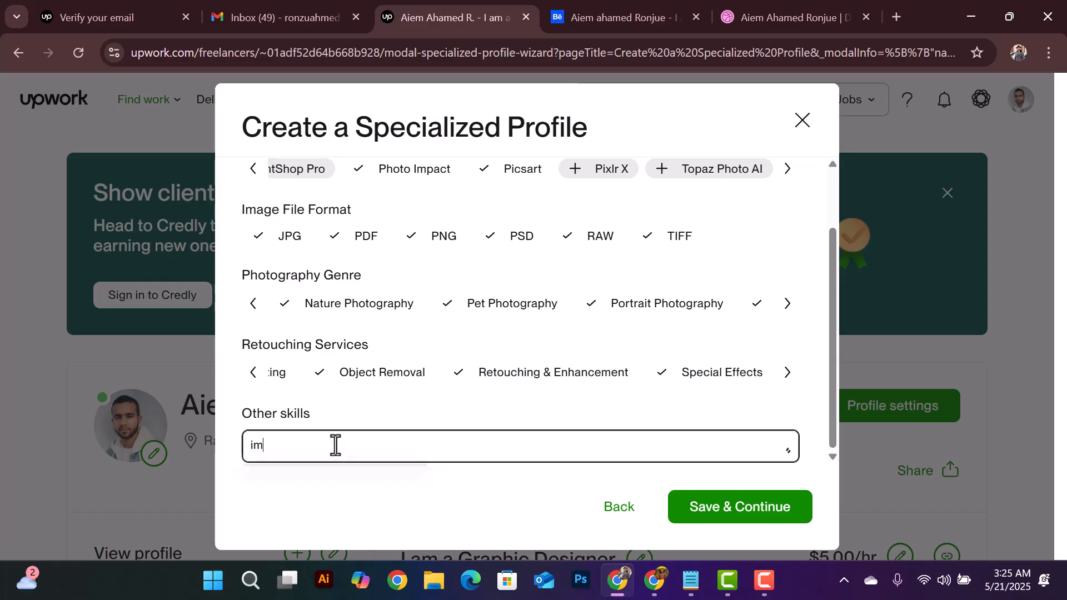
{"action": "type", "text": "age"}
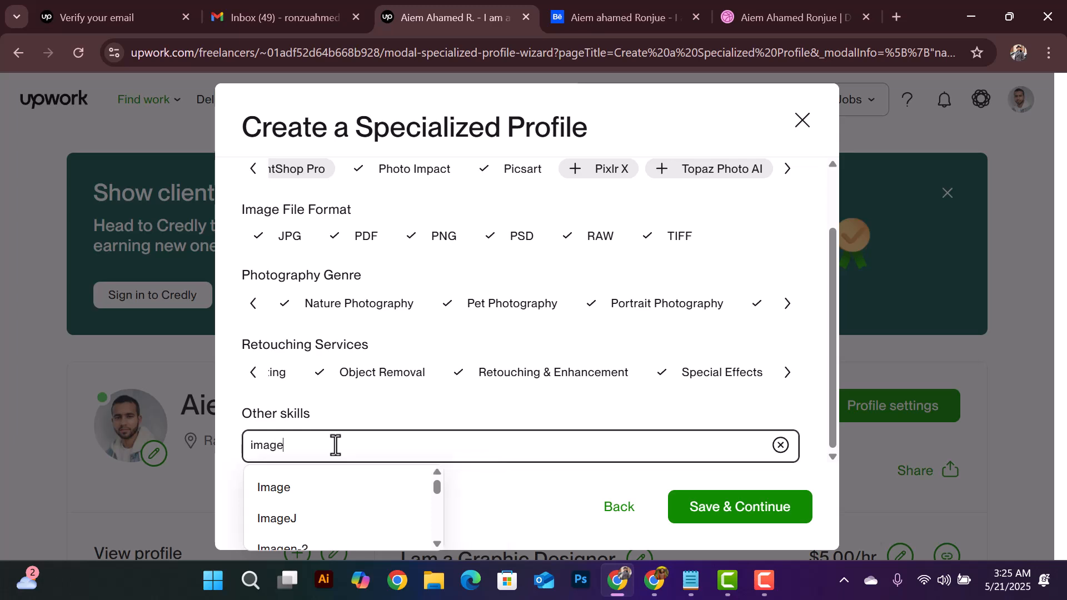
{"action": "scroll", "coordinate": [334, 504], "scroll_direction": "down", "scroll_amount": 3}
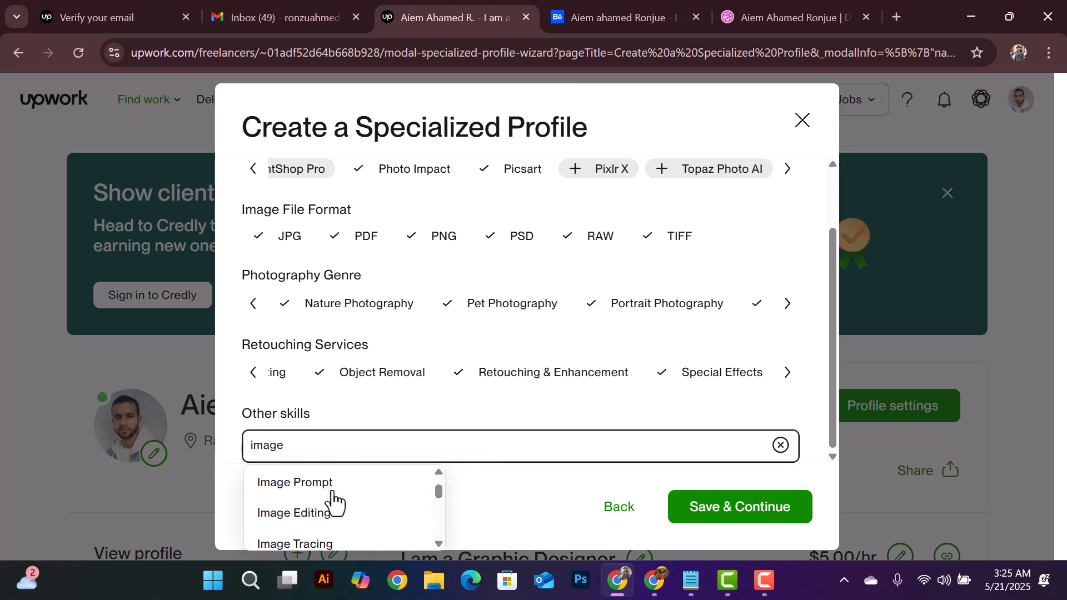
{"action": "scroll", "coordinate": [334, 506], "scroll_direction": "up", "scroll_amount": 1}
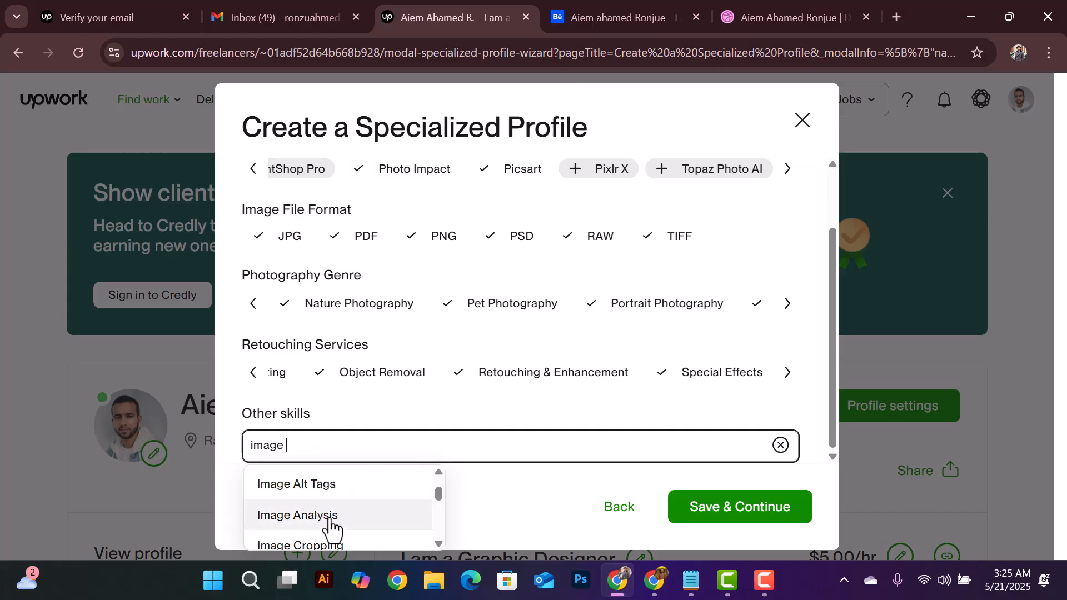
{"action": "scroll", "coordinate": [336, 521], "scroll_direction": "down", "scroll_amount": 2}
{"action": "left_click", "coordinate": [327, 494]}
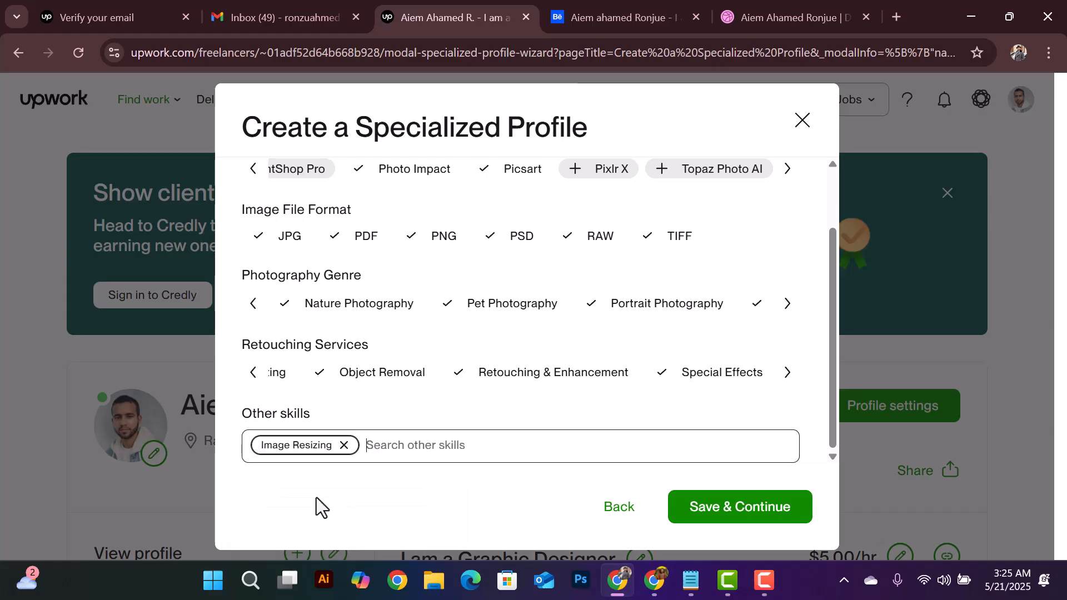
Add Photo Editing as an other skill, clear the unmatched search, and save the skills
{"action": "left_click", "coordinate": [478, 447]}
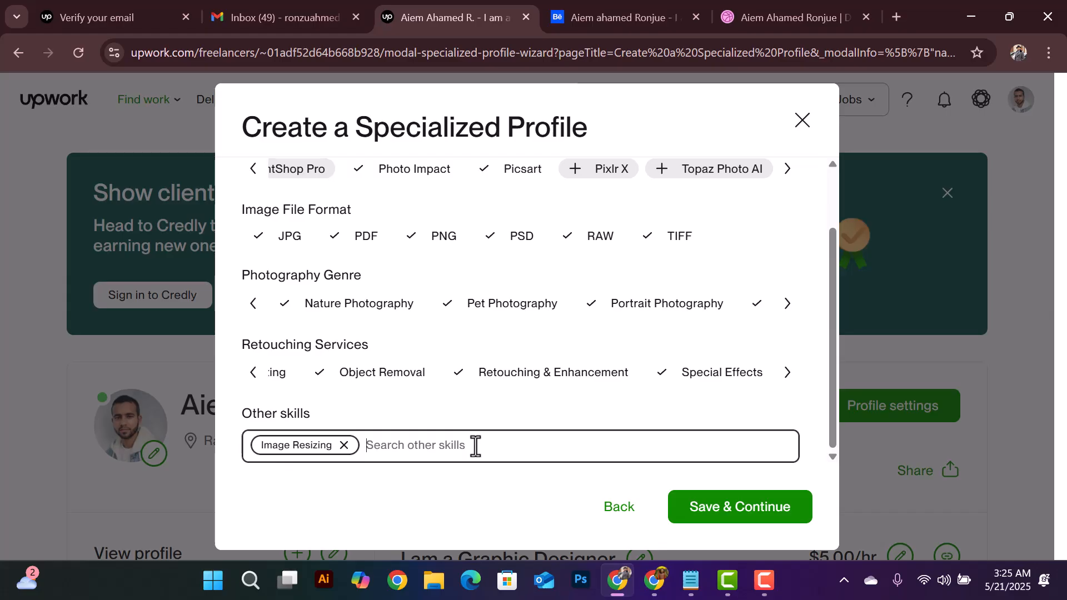
{"action": "type", "text": "pho"}
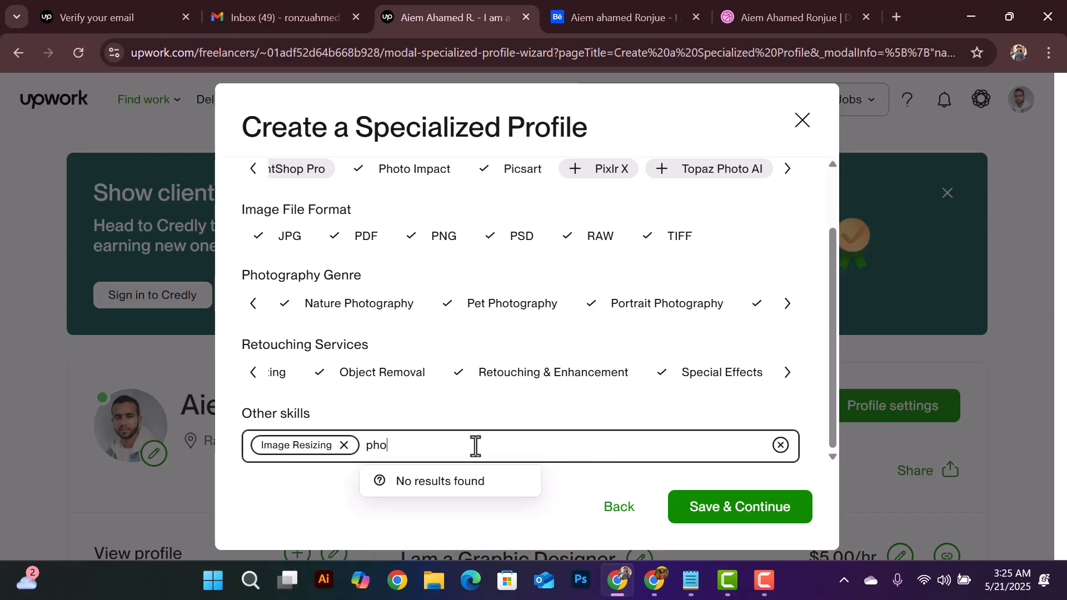
{"action": "type", "text": "to"}
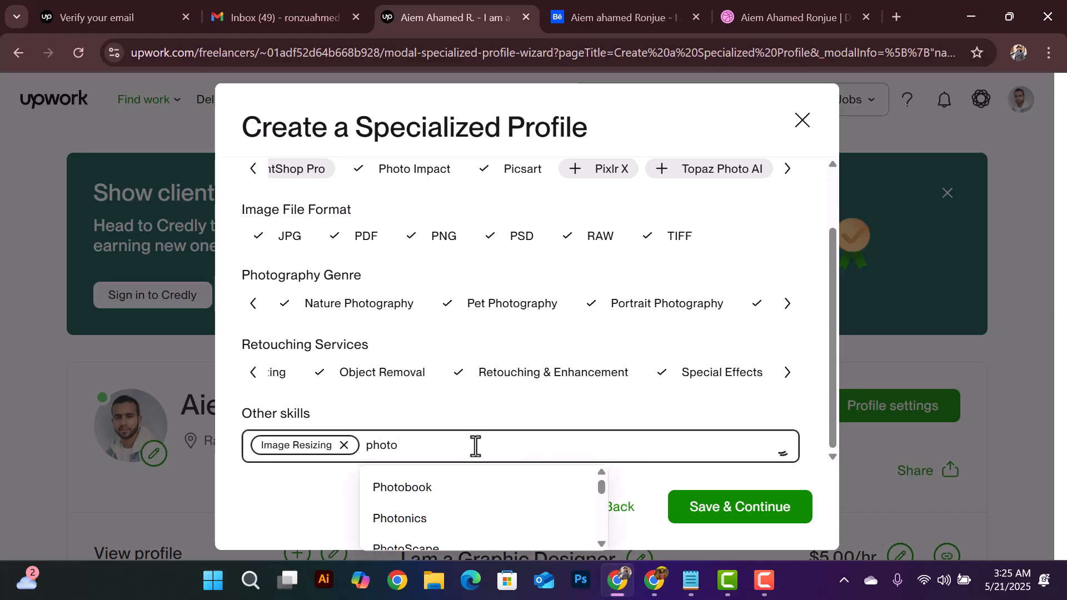
{"action": "type", "text": " e"}
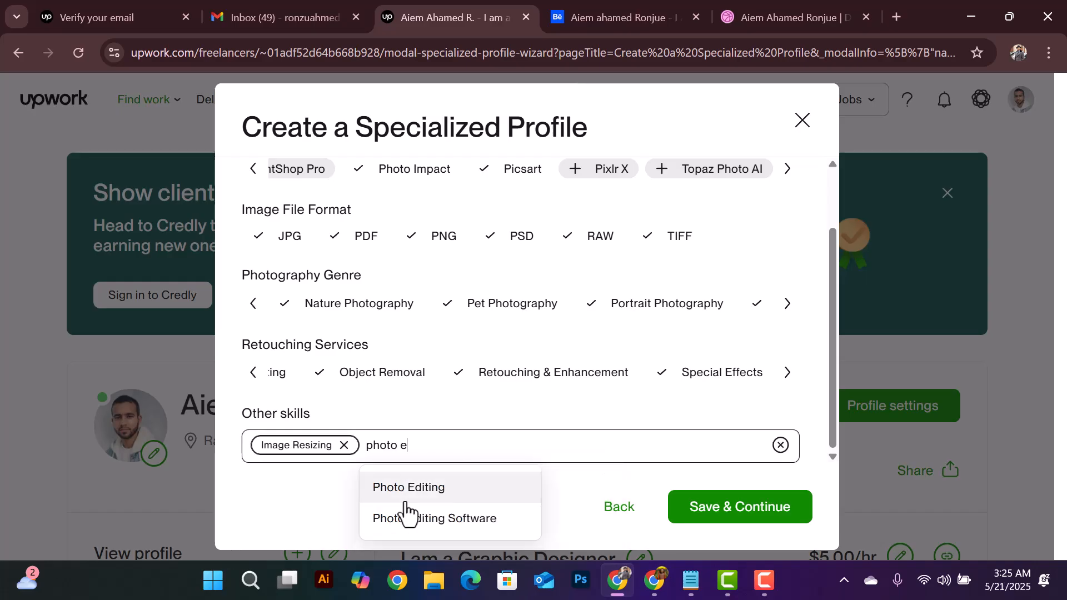
{"action": "left_click", "coordinate": [458, 491]}
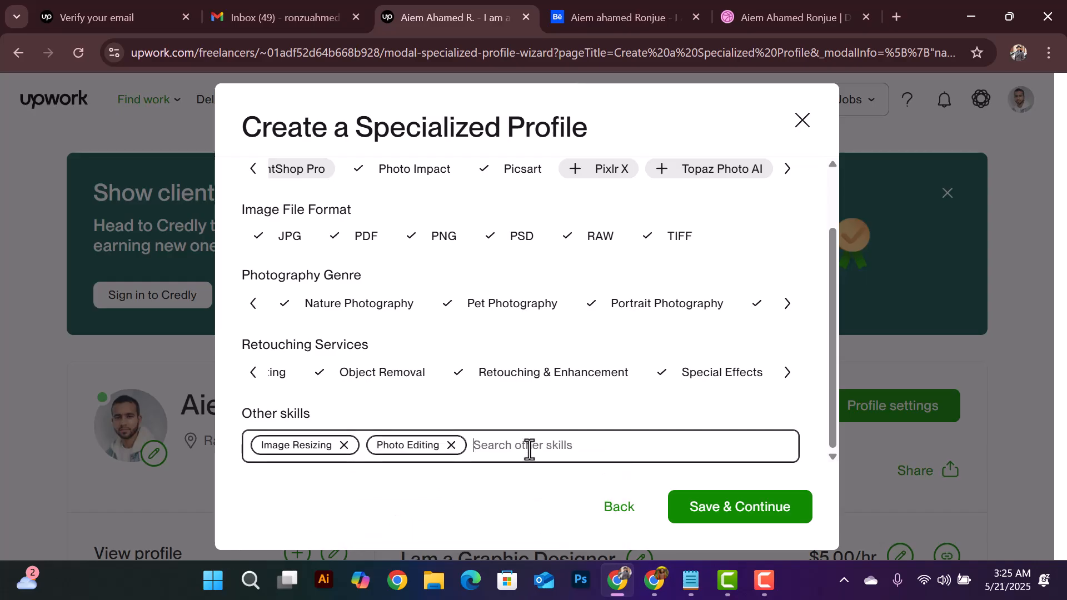
{"action": "type", "text": "manu"}
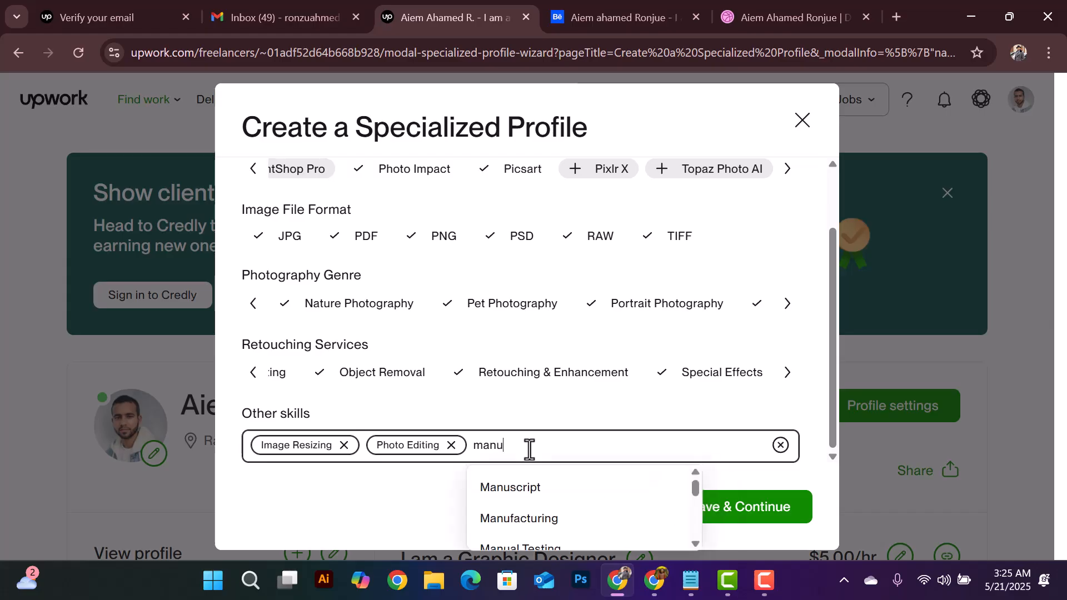
{"action": "type", "text": "pu"}
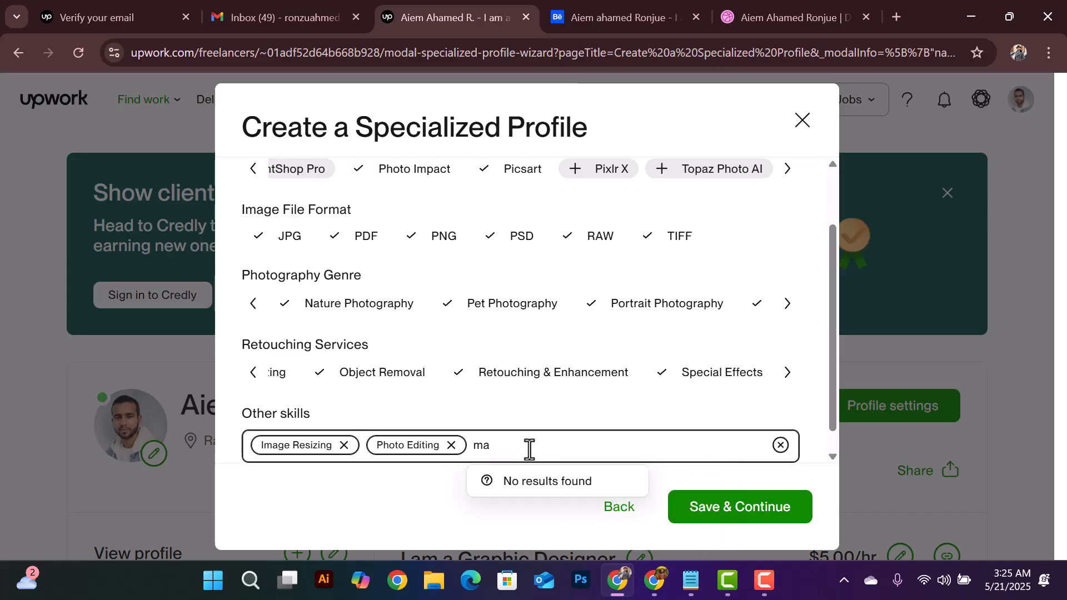
{"action": "key", "text": "BackSpace"}
{"action": "key", "text": "BackSpace"}
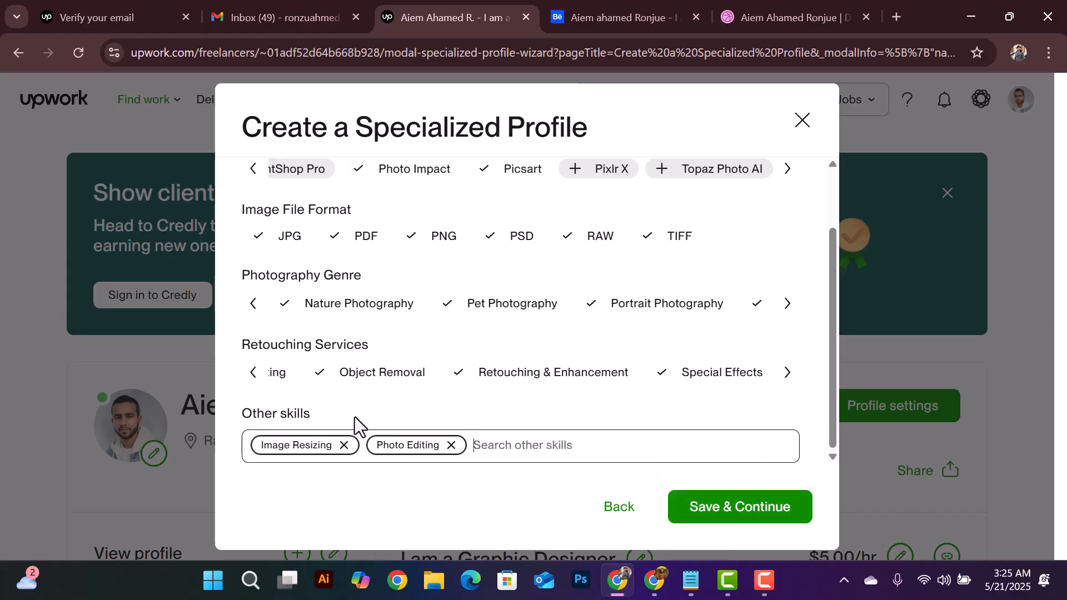
{"action": "left_click", "coordinate": [754, 525]}
Accept the 'I am a Graphic Designer' title and overview, then open the specialized profile review
{"action": "left_click", "coordinate": [429, 241]}
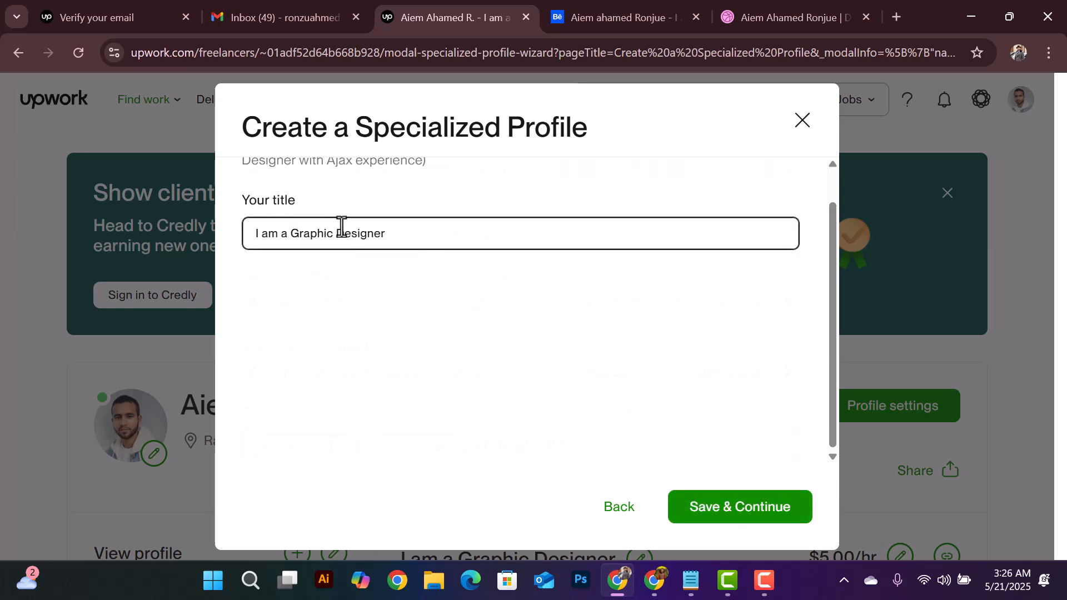
{"action": "left_click", "coordinate": [726, 509]}
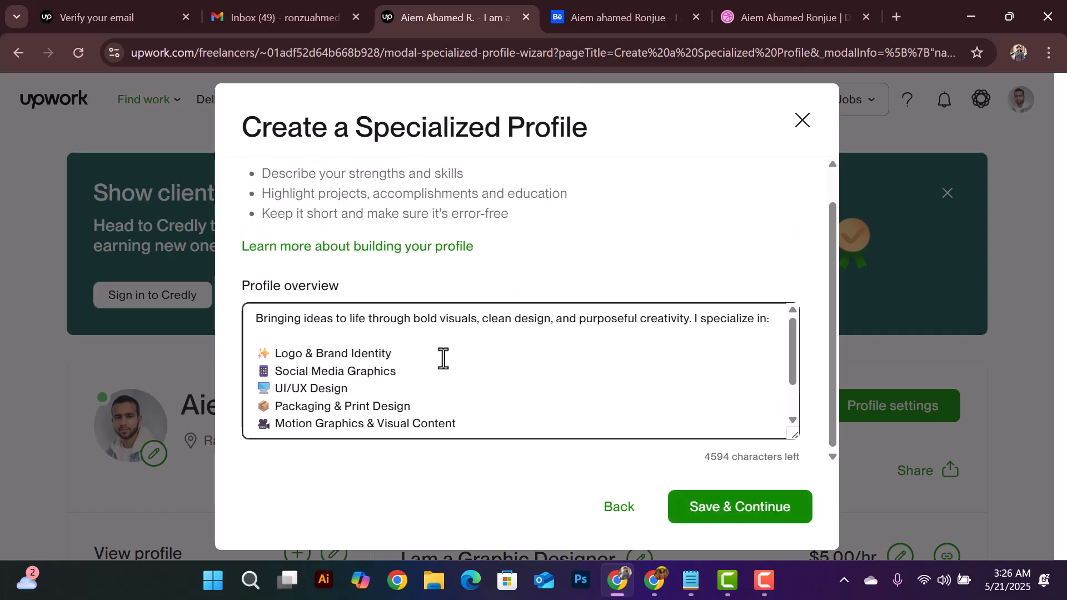
{"action": "scroll", "coordinate": [465, 234], "scroll_direction": "up", "scroll_amount": 1}
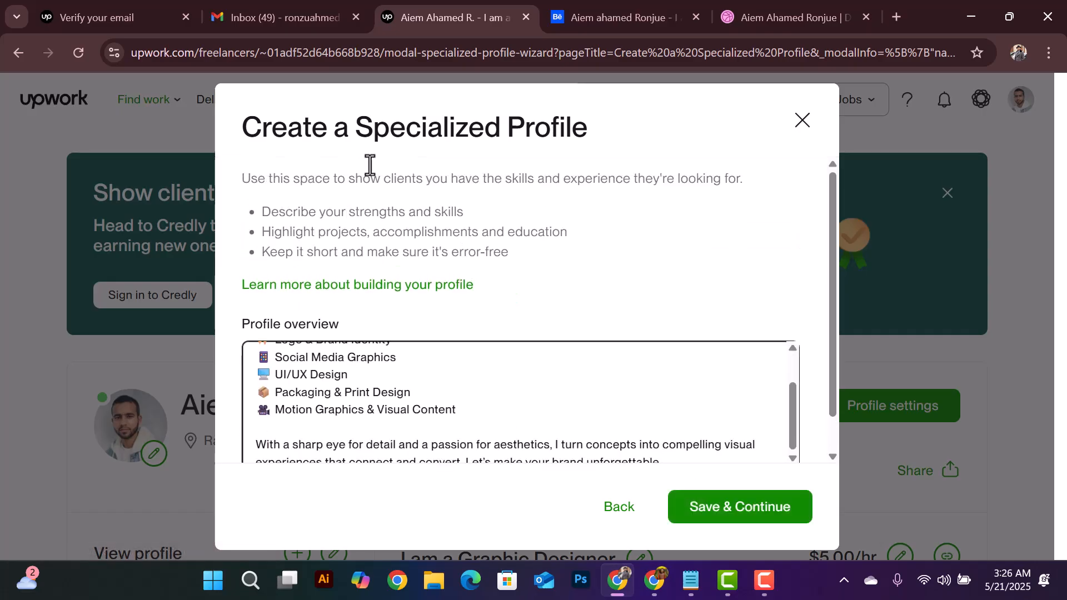
{"action": "scroll", "coordinate": [467, 377], "scroll_direction": "down", "scroll_amount": 1}
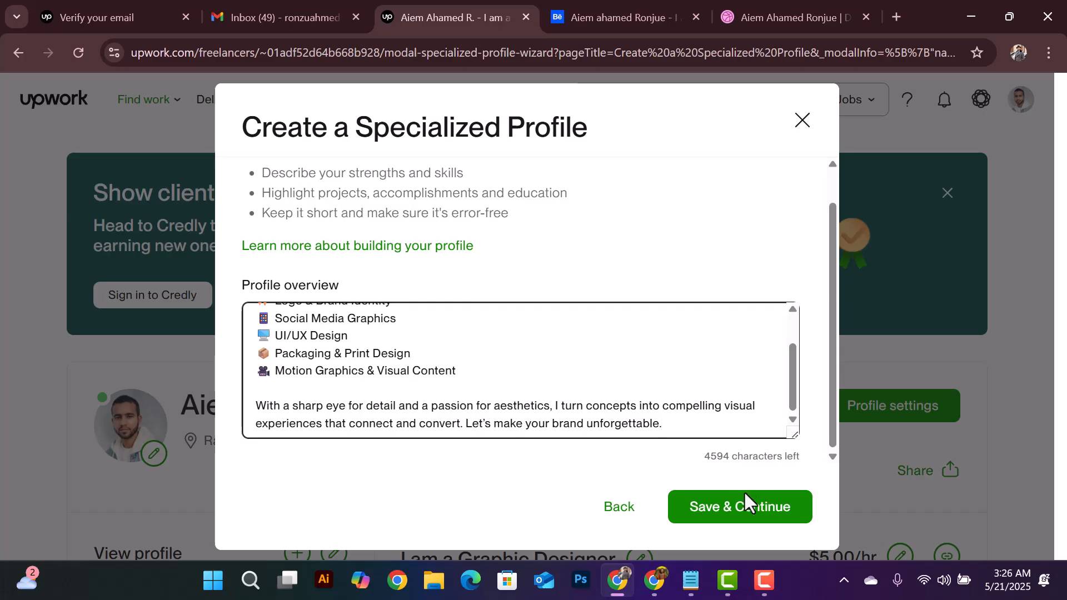
{"action": "left_click", "coordinate": [746, 514]}
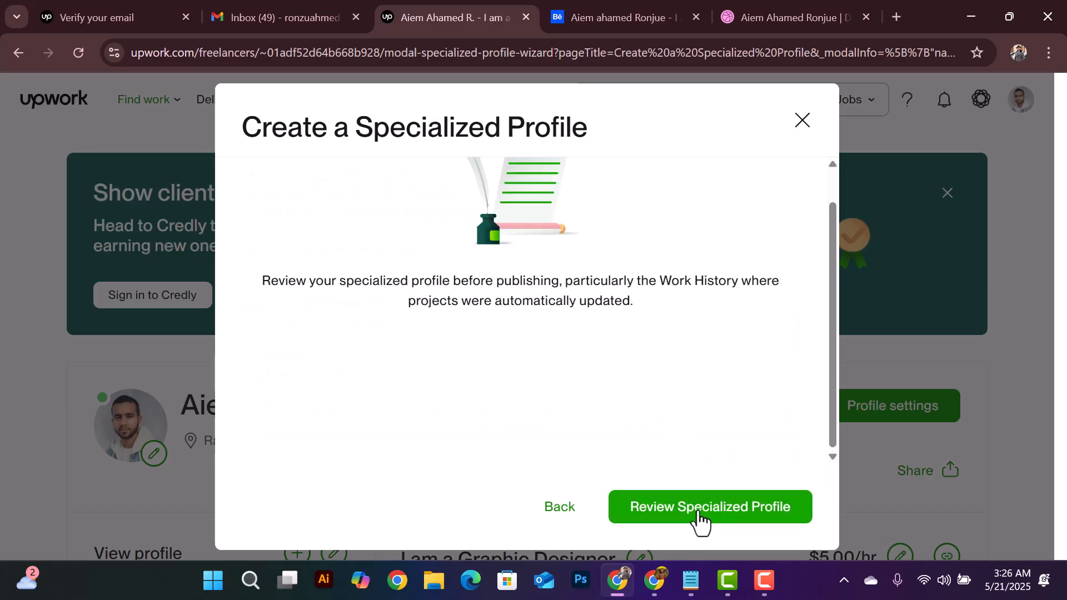
{"action": "left_click", "coordinate": [699, 517]}
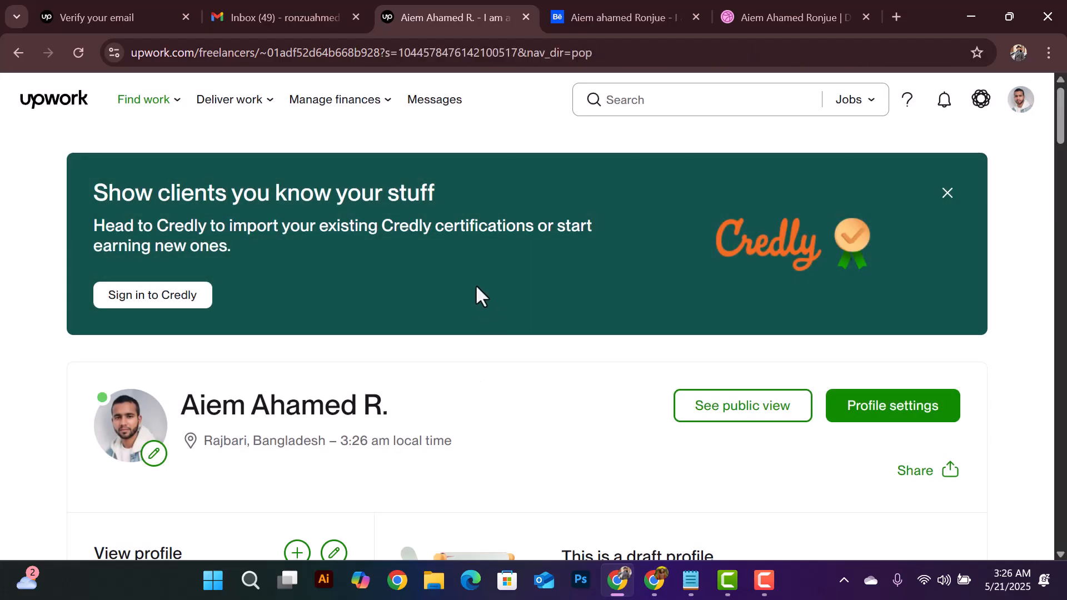
Load upwork.com and pick Linked accounts from the 90% Complete your profile checklist
{"action": "scroll", "coordinate": [469, 289], "scroll_direction": "down", "scroll_amount": 5}
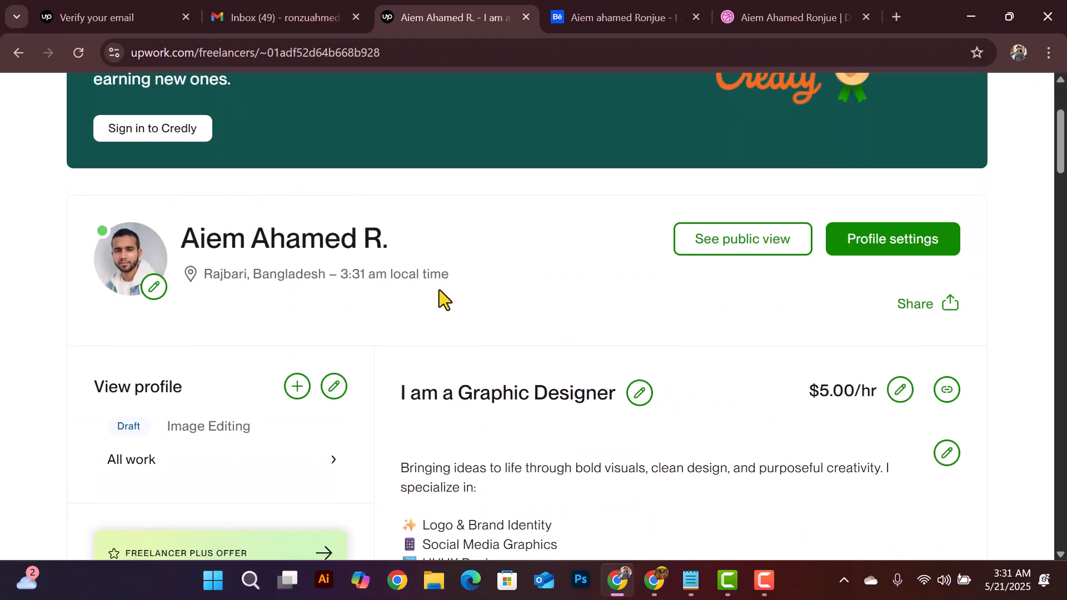
{"action": "scroll", "coordinate": [472, 250], "scroll_direction": "down", "scroll_amount": 2}
{"action": "scroll", "coordinate": [482, 194], "scroll_direction": "up", "scroll_amount": 6}
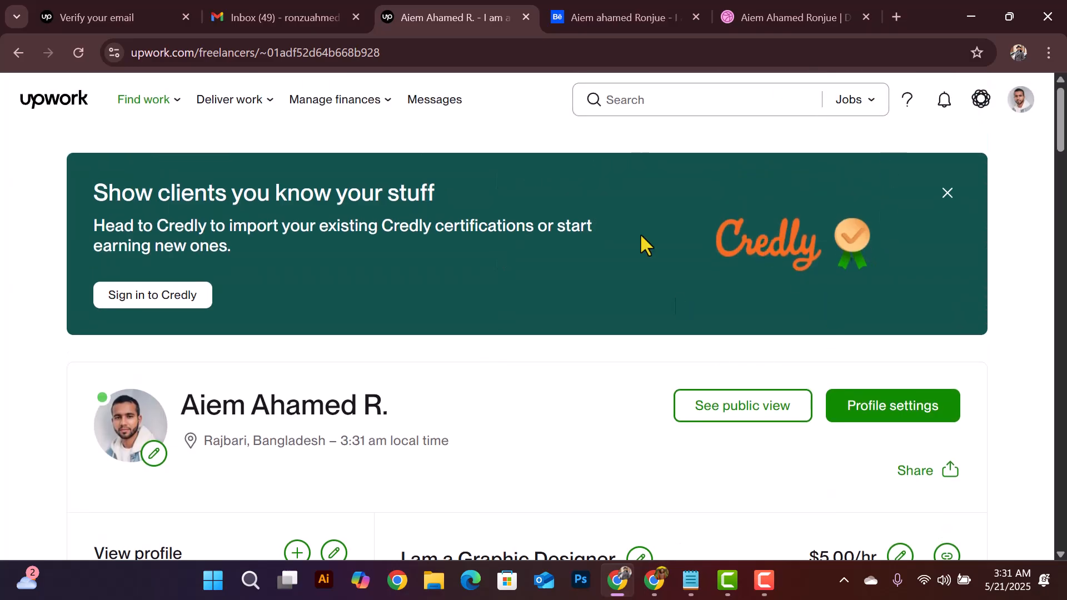
{"action": "left_click", "coordinate": [313, 52]}
{"action": "type", "text": "u"}
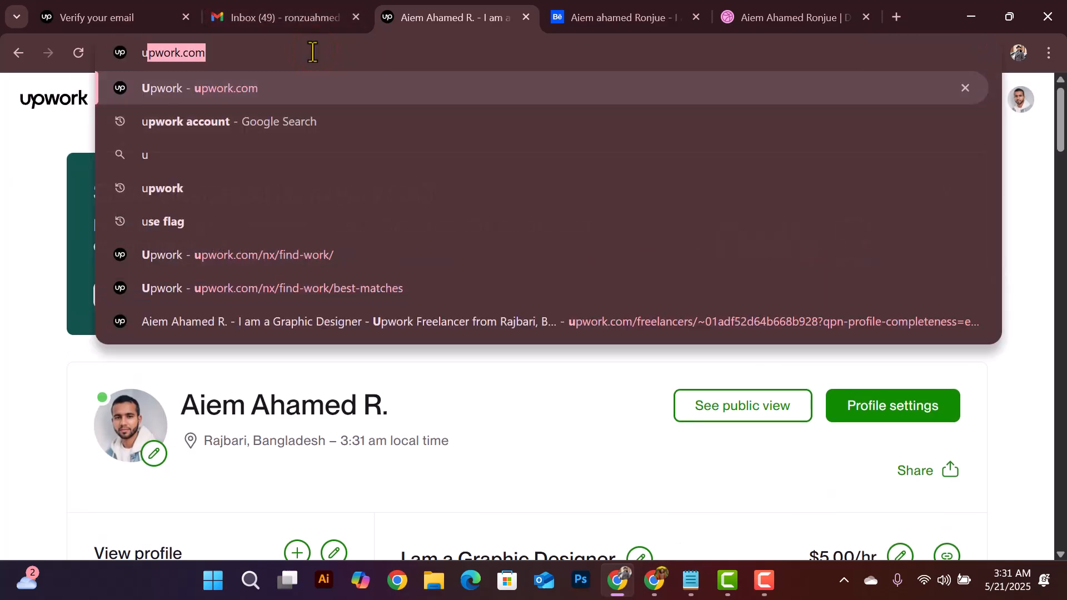
{"action": "key", "text": "Return"}
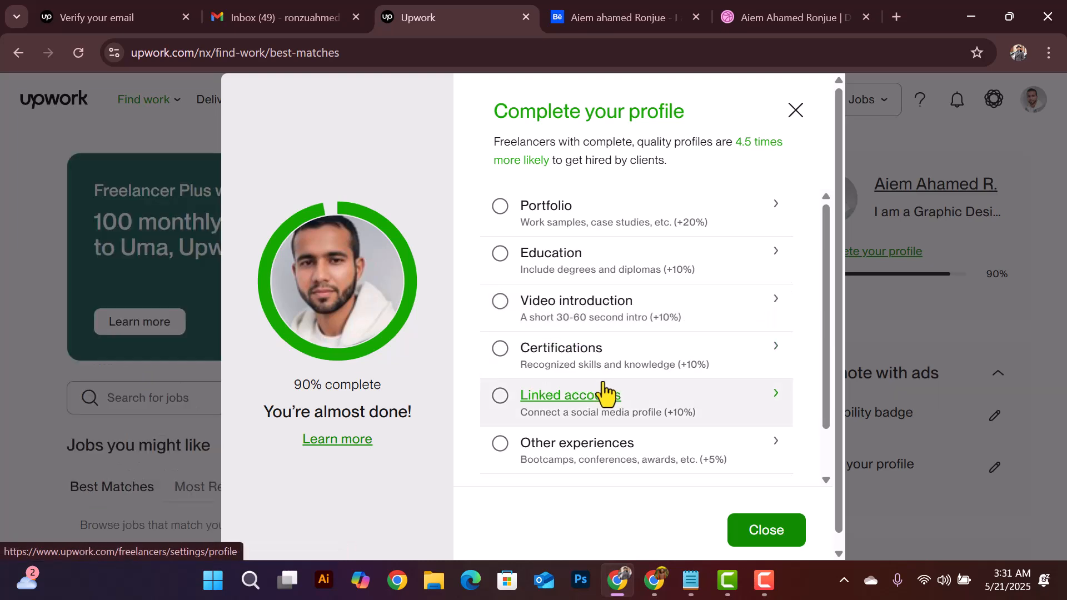
{"action": "left_click", "coordinate": [504, 396]}
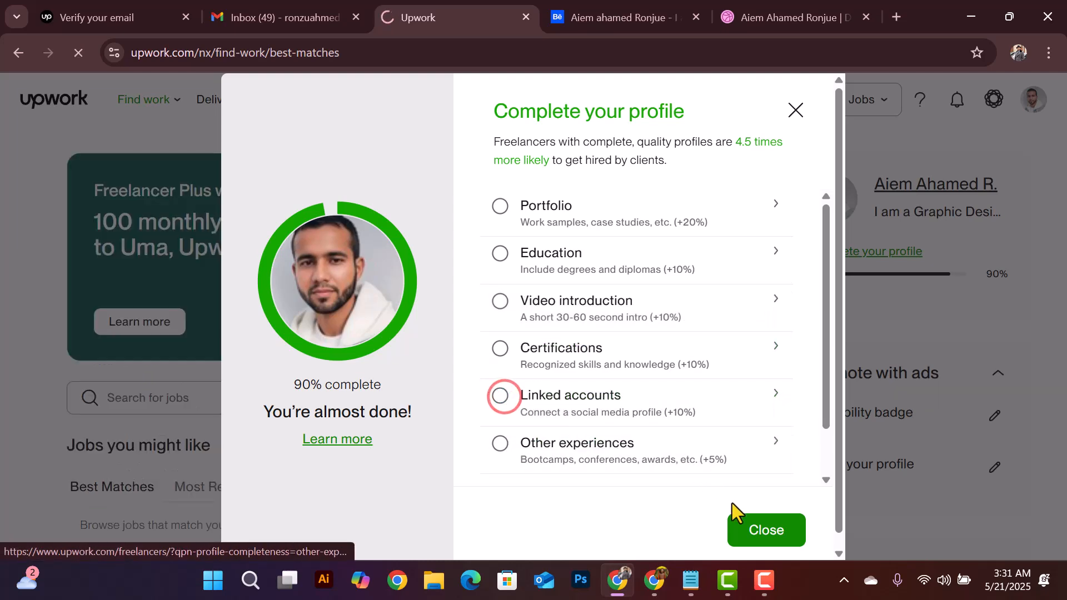
Scroll Profile Settings to the GitHub and StackOverflow linked-account options
{"action": "scroll", "coordinate": [531, 264], "scroll_direction": "down", "scroll_amount": 15}
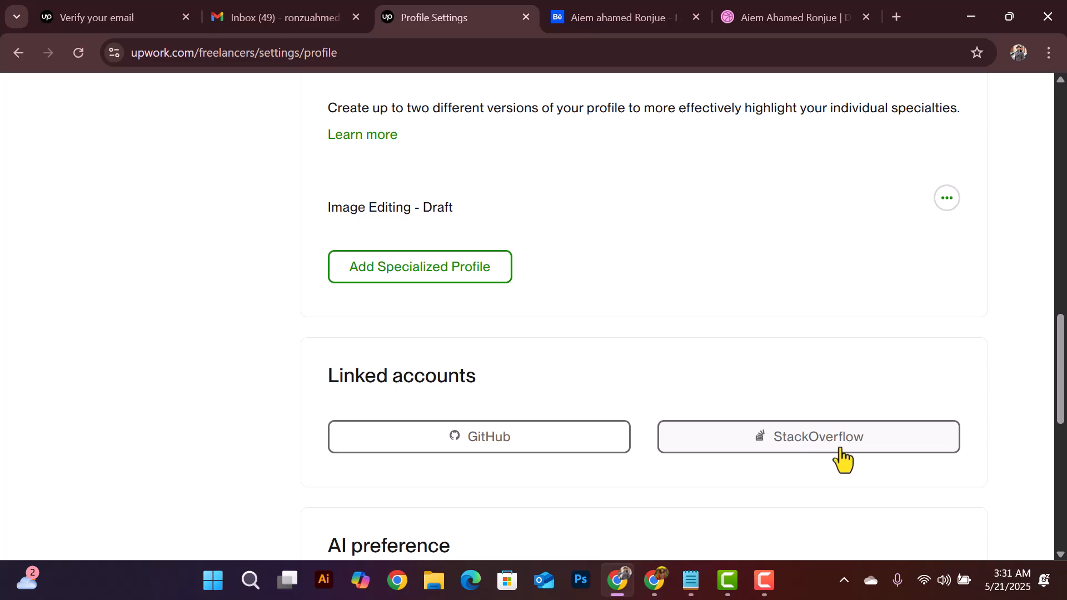
{"action": "scroll", "coordinate": [364, 323], "scroll_direction": "down", "scroll_amount": 1}
{"action": "mouse_move", "coordinate": [406, 317]}
{"action": "left_mouse_down"}
{"action": "mouse_move", "coordinate": [1009, 361]}
{"action": "mouse_move", "coordinate": [991, 428]}
{"action": "left_mouse_up"}
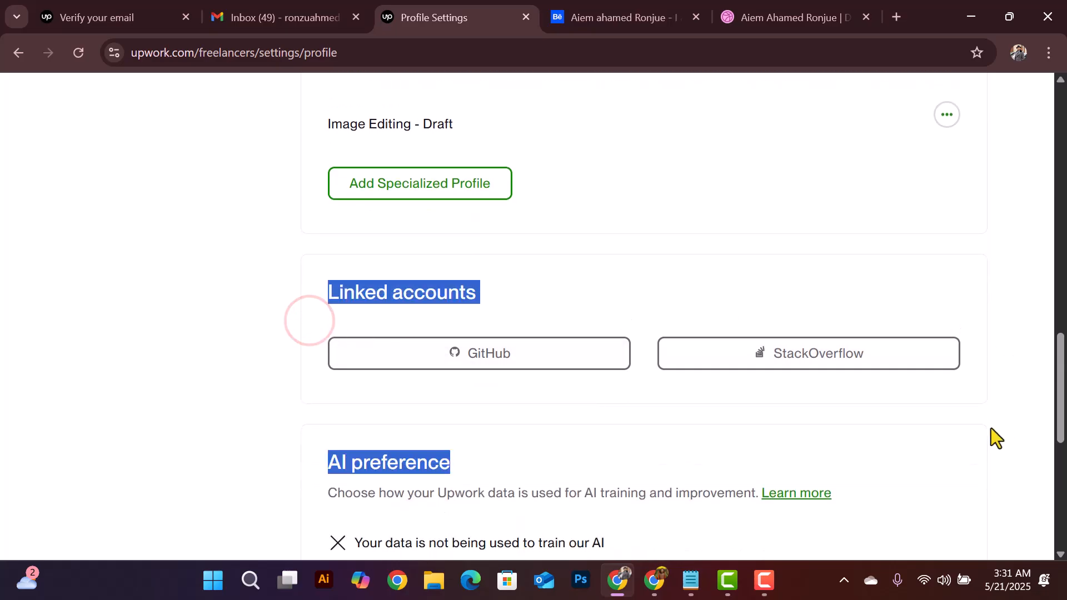
{"action": "left_click", "coordinate": [755, 425]}
{"action": "scroll", "coordinate": [722, 277], "scroll_direction": "up", "scroll_amount": 3}
Glance at the Behance portfolio, then return to Upwork's Profile Settings
{"action": "left_click", "coordinate": [595, 8]}
{"action": "mouse_move", "coordinate": [373, 128]}
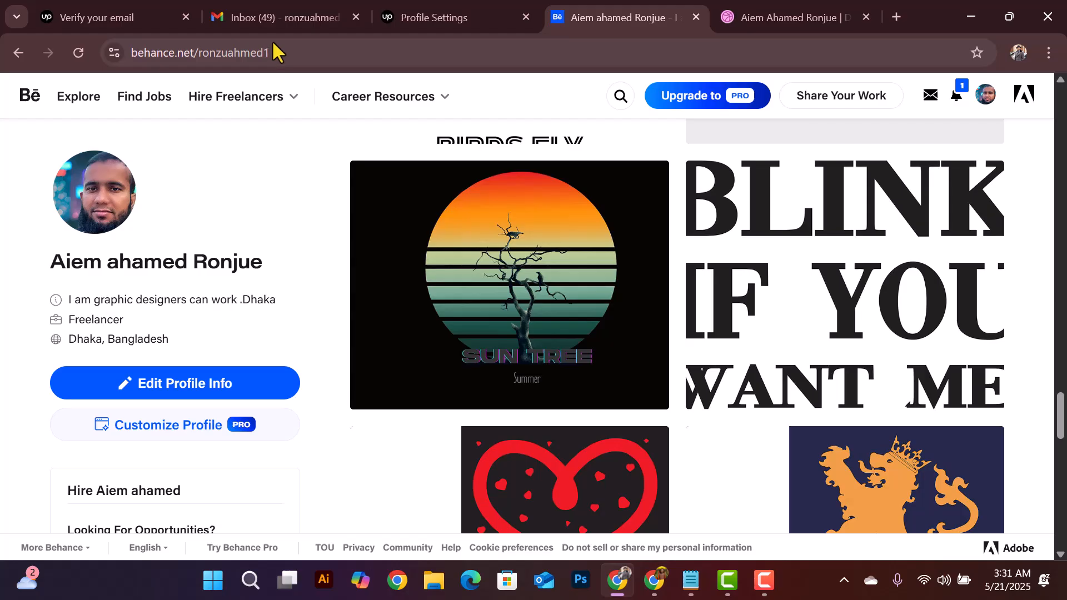
{"action": "left_click", "coordinate": [423, 8]}
Load upwork.com and open the Complete your profile checklist, still at 90%
{"action": "scroll", "coordinate": [460, 317], "scroll_direction": "up", "scroll_amount": 15}
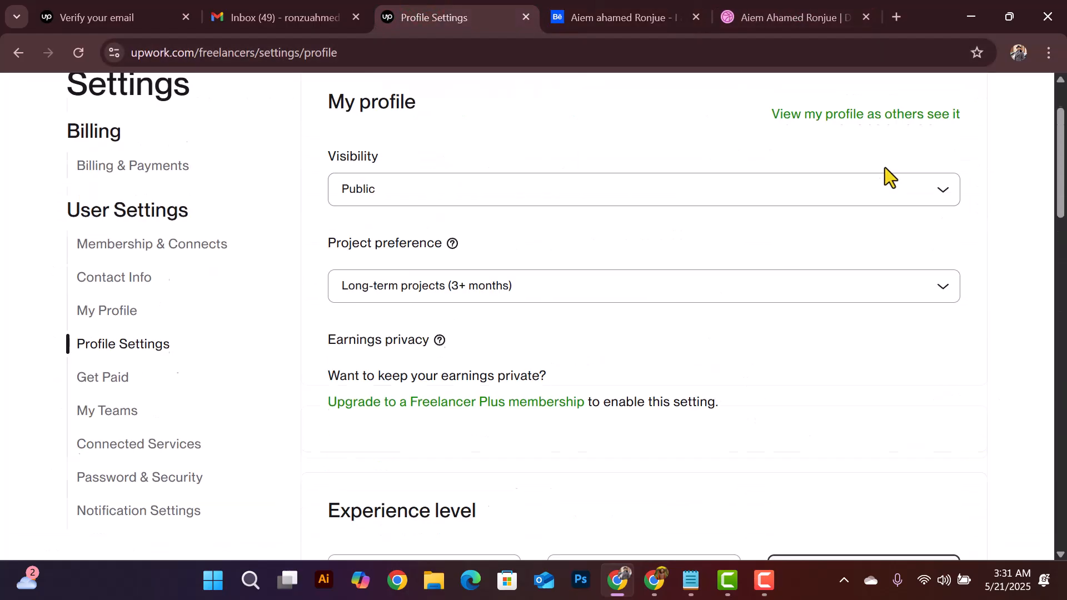
{"action": "left_click", "coordinate": [324, 52]}
{"action": "type", "text": "u"}
{"action": "key", "text": "Return"}
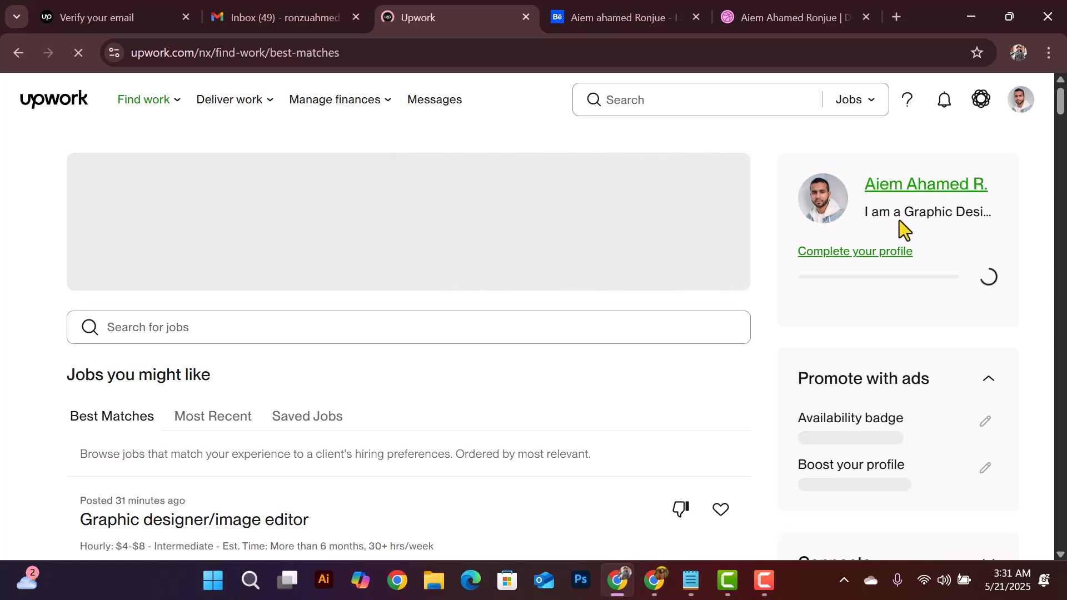
{"action": "left_click", "coordinate": [889, 251]}
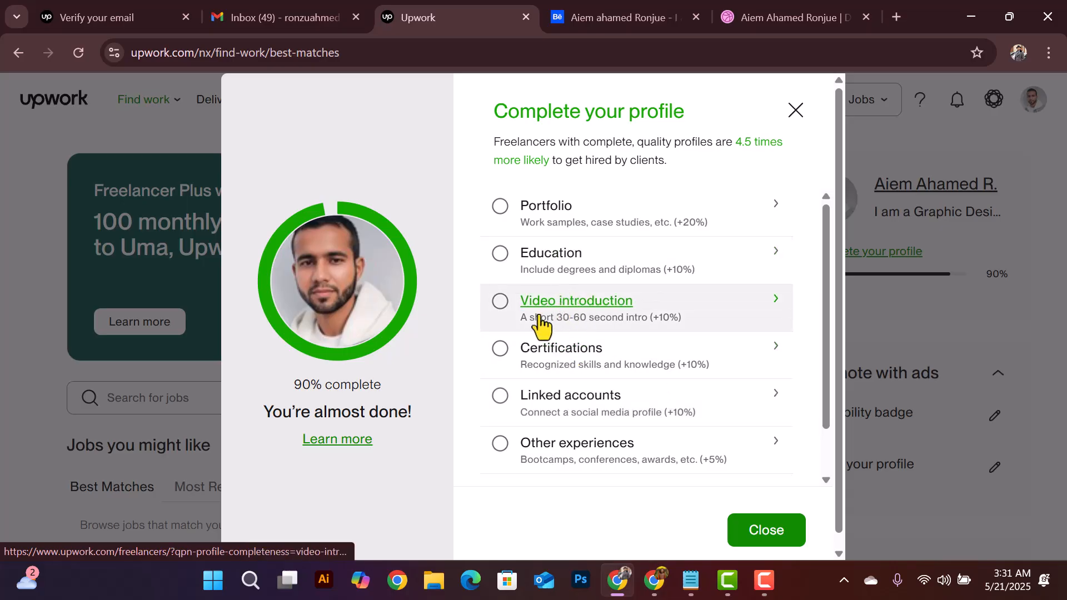
Start a new education entry with Dhaka Polytechnic Institute as the school and 2020 as the start year
{"action": "left_click", "coordinate": [504, 255]}
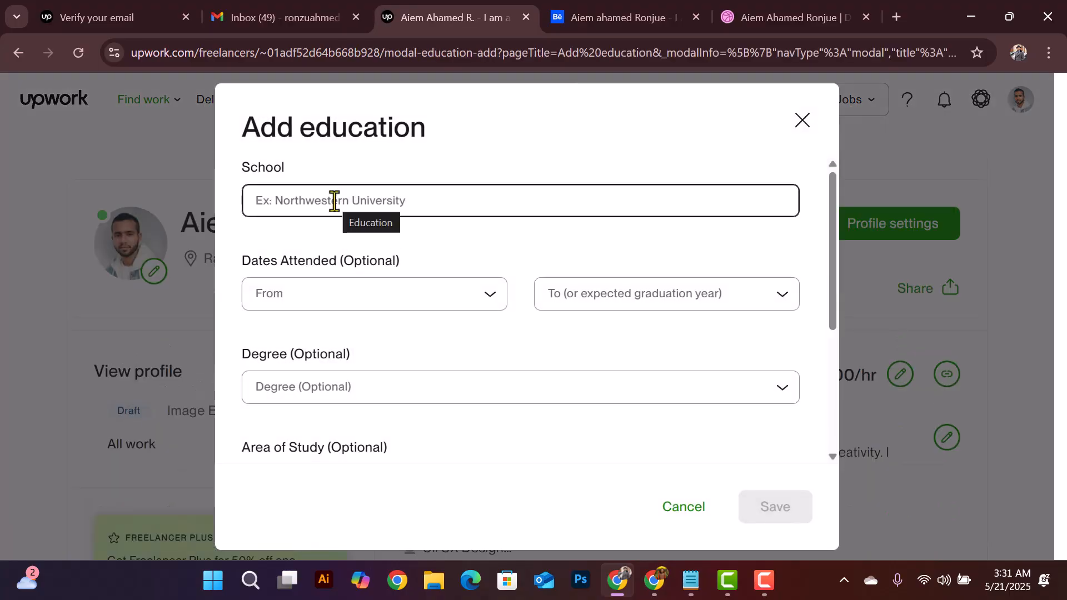
{"action": "type", "text": "F"}
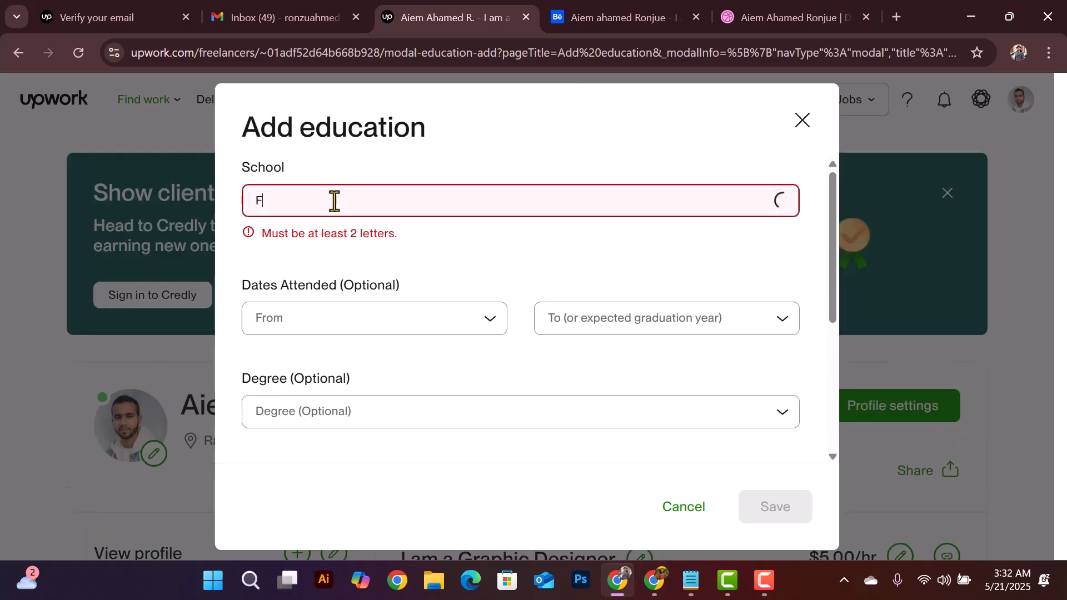
{"action": "type", "text": "Dhaka"}
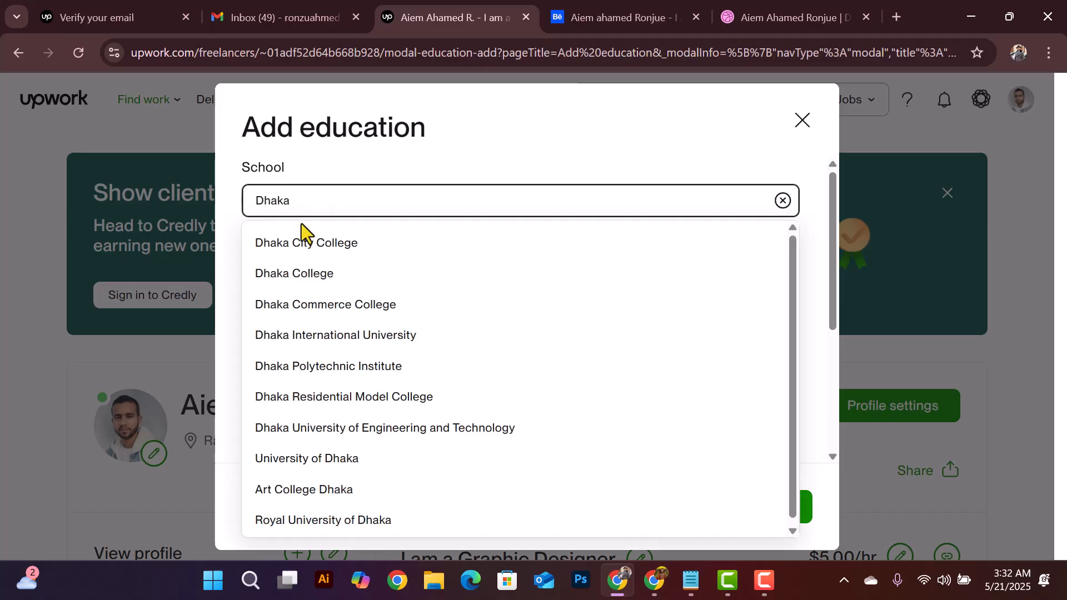
{"action": "left_click", "coordinate": [379, 368]}
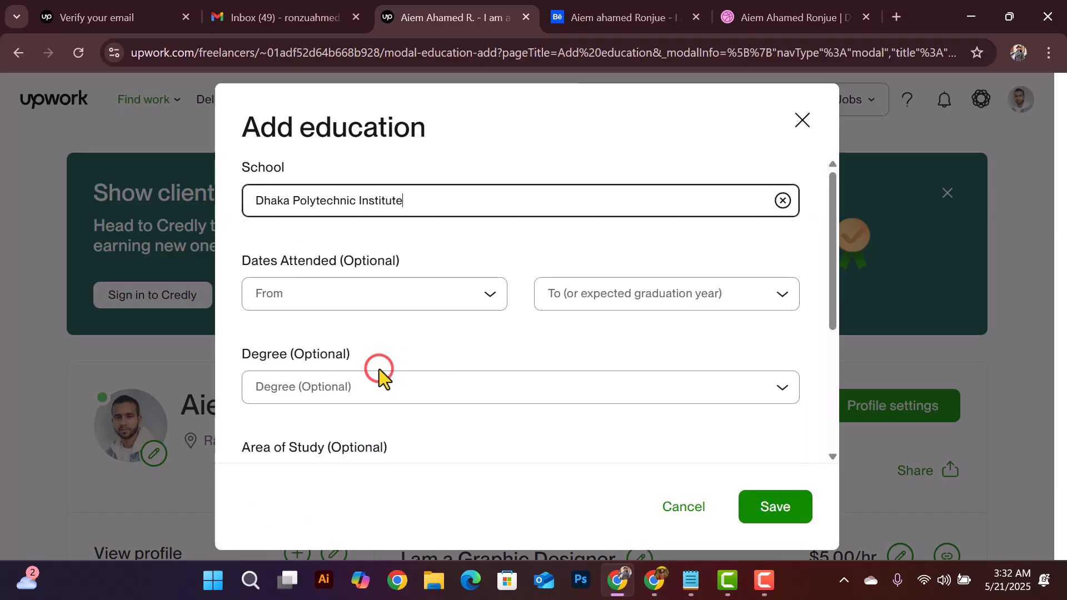
{"action": "left_click", "coordinate": [478, 300]}
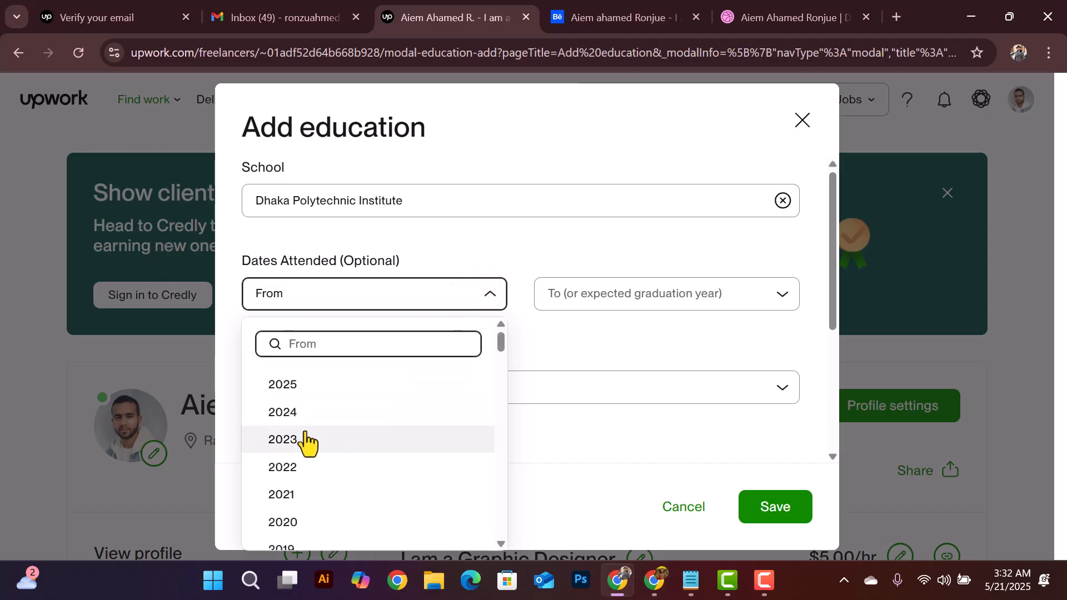
{"action": "scroll", "coordinate": [307, 491], "scroll_direction": "down", "scroll_amount": 1}
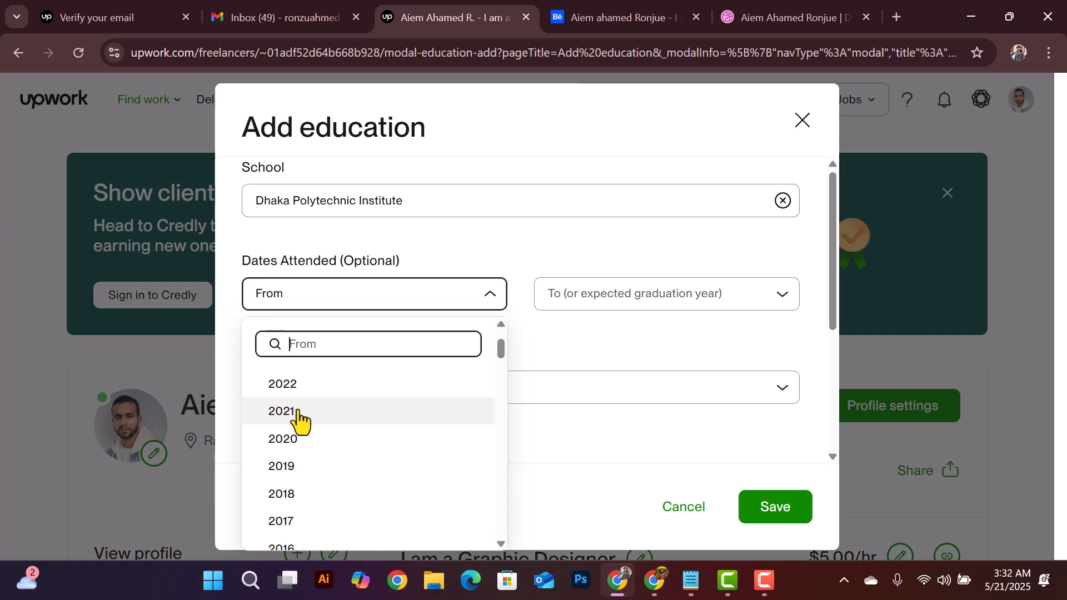
{"action": "left_click", "coordinate": [296, 445]}
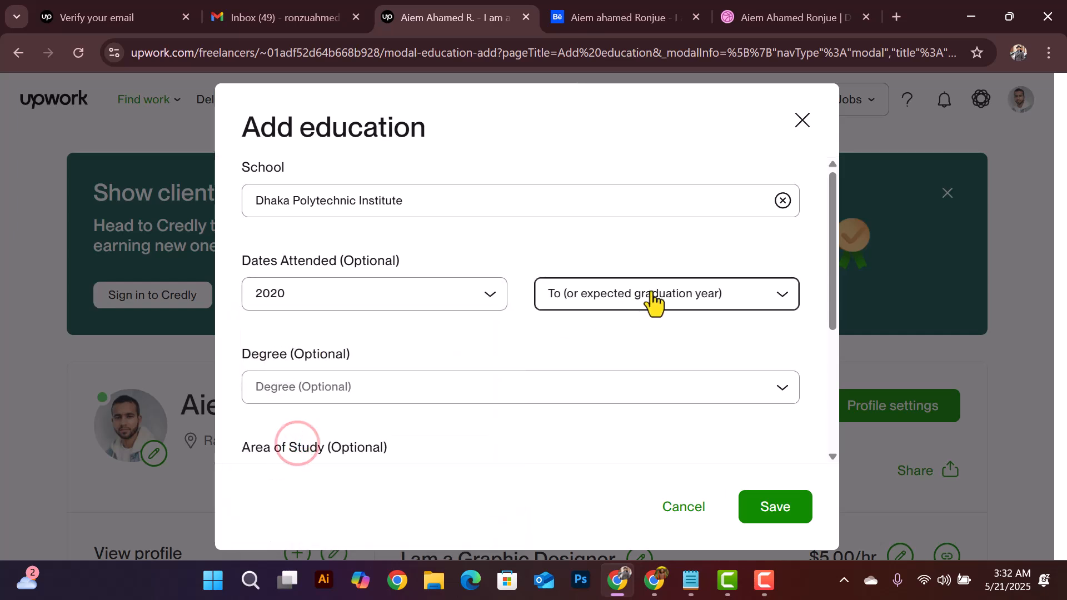
Set the graduation year to 2025
{"action": "left_click", "coordinate": [668, 290]}
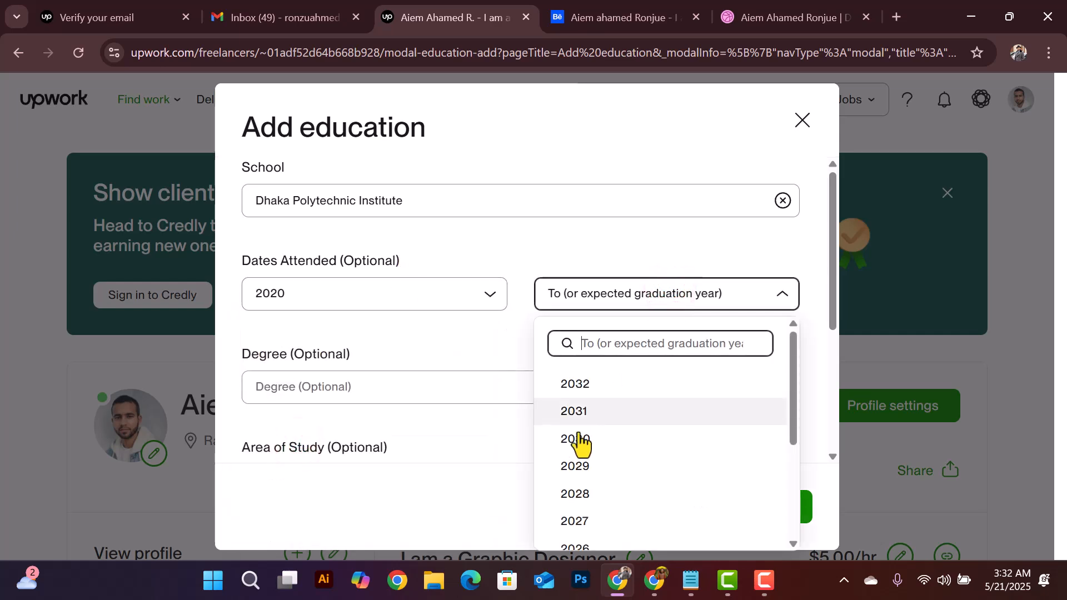
{"action": "scroll", "coordinate": [612, 453], "scroll_direction": "down", "scroll_amount": 2}
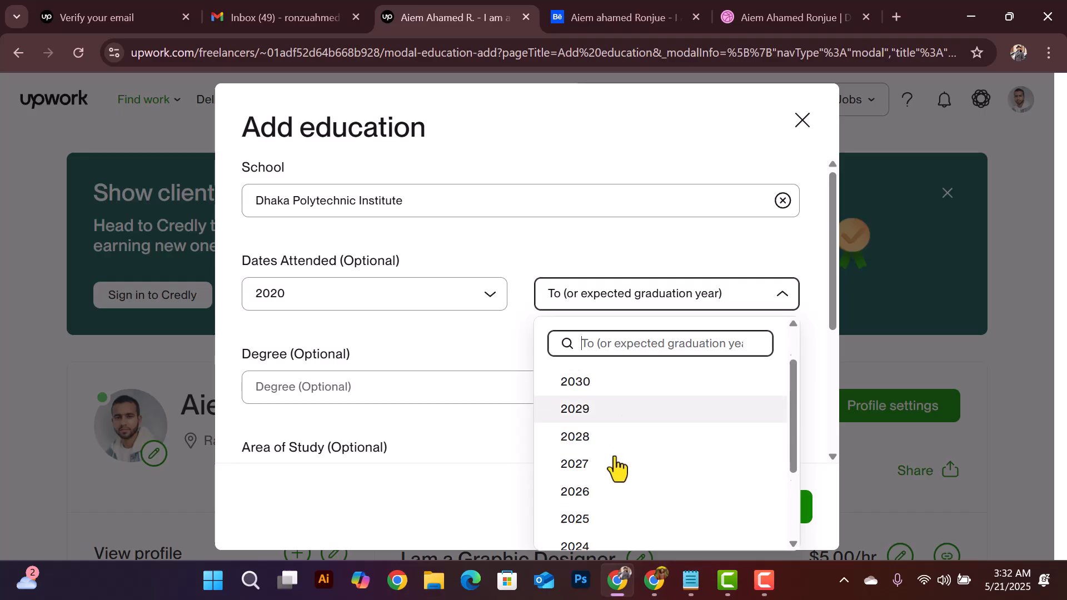
{"action": "scroll", "coordinate": [593, 519], "scroll_direction": "down", "scroll_amount": 2}
{"action": "scroll", "coordinate": [595, 500], "scroll_direction": "up", "scroll_amount": 2}
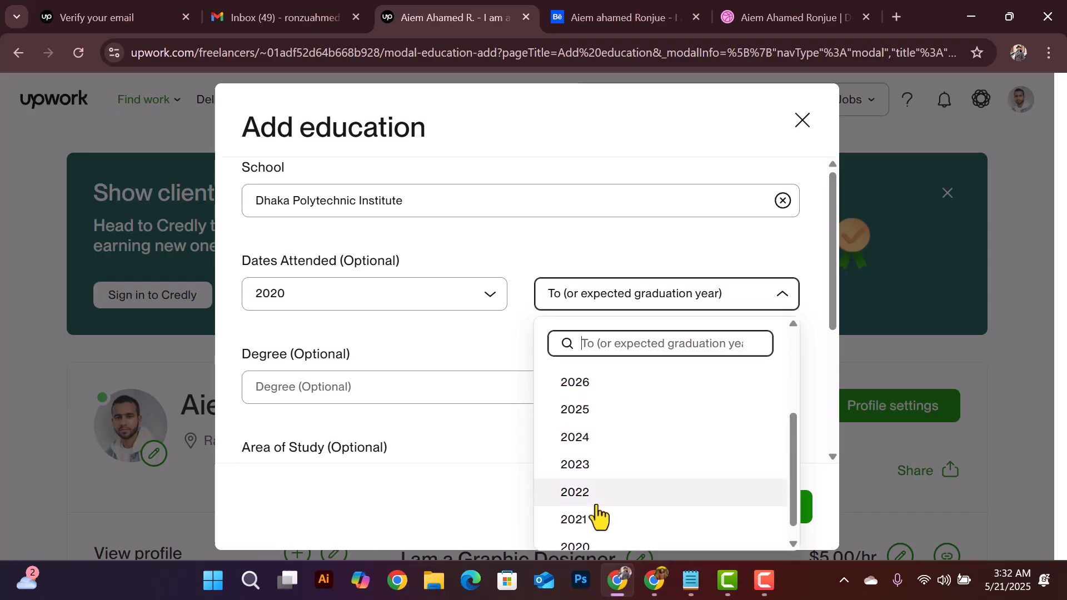
{"action": "scroll", "coordinate": [603, 503], "scroll_direction": "down", "scroll_amount": 2}
{"action": "scroll", "coordinate": [600, 494], "scroll_direction": "up", "scroll_amount": 2}
{"action": "scroll", "coordinate": [595, 484], "scroll_direction": "down", "scroll_amount": 2}
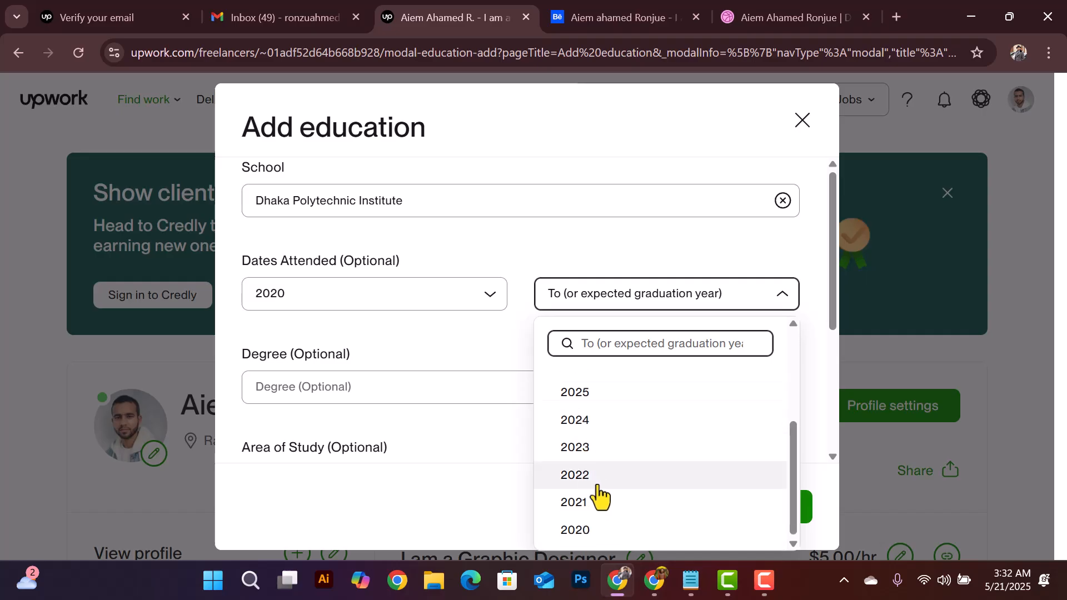
{"action": "scroll", "coordinate": [598, 494], "scroll_direction": "up", "scroll_amount": 5}
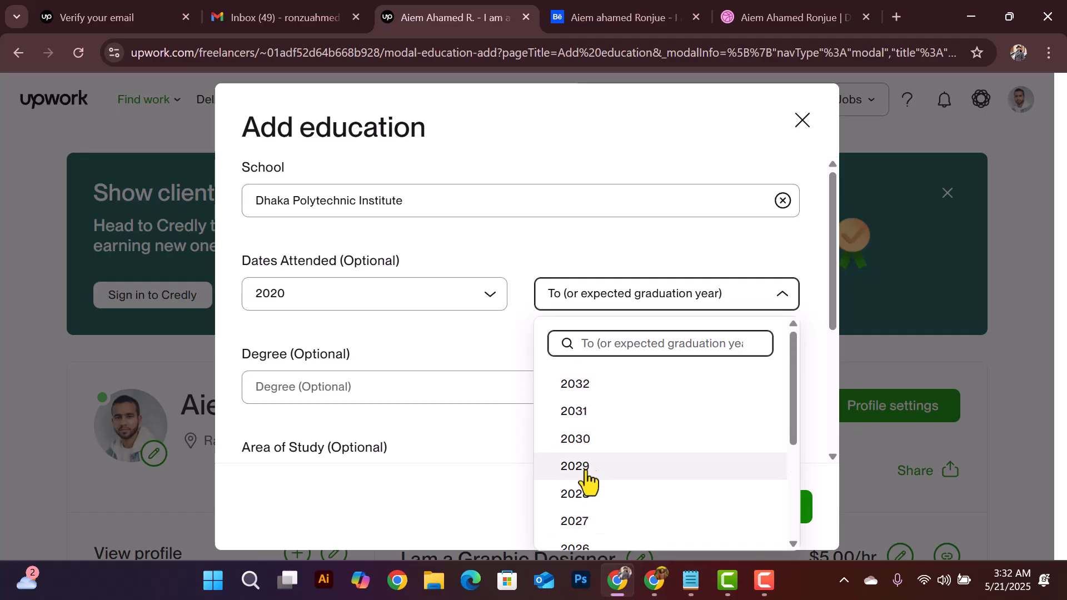
{"action": "scroll", "coordinate": [591, 488], "scroll_direction": "down", "scroll_amount": 5}
{"action": "left_click", "coordinate": [581, 393]}
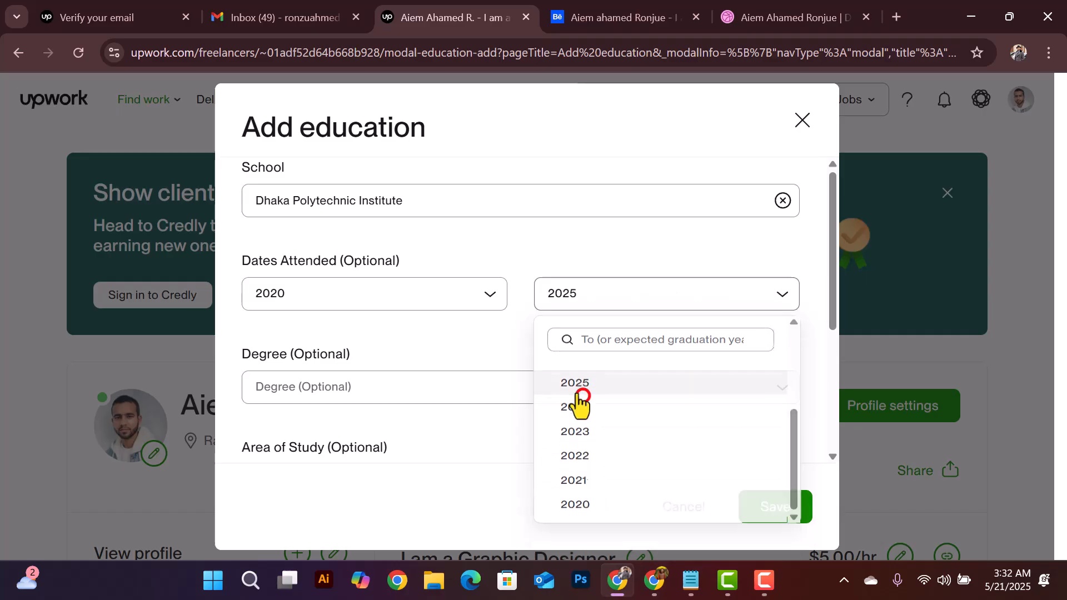
Choose Bachelor of Industrial Design as the degree and save the education entry
{"action": "left_click", "coordinate": [357, 387]}
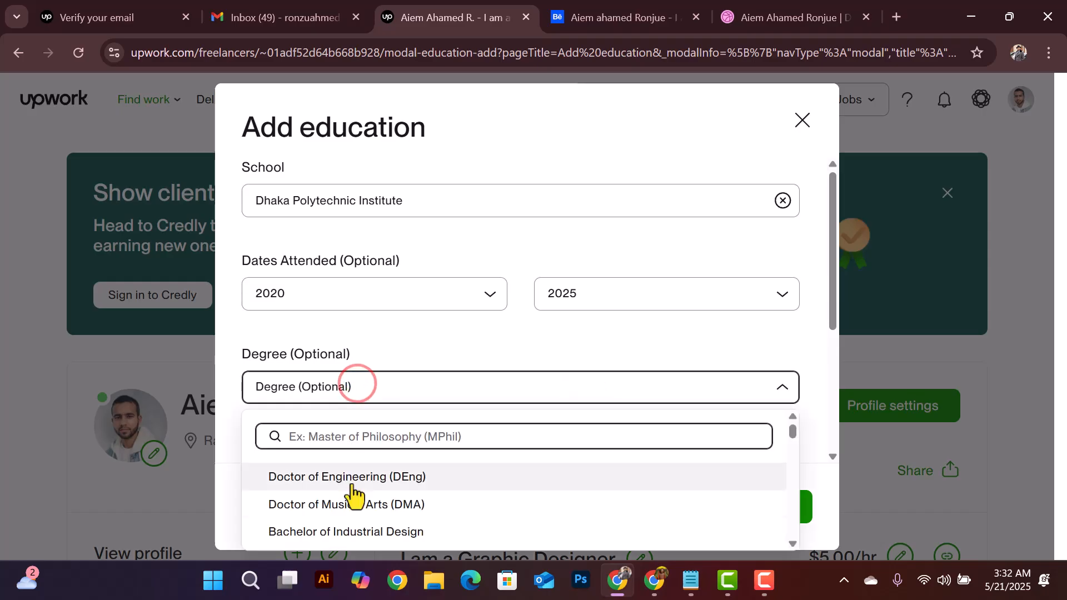
{"action": "scroll", "coordinate": [400, 525], "scroll_direction": "down", "scroll_amount": 3}
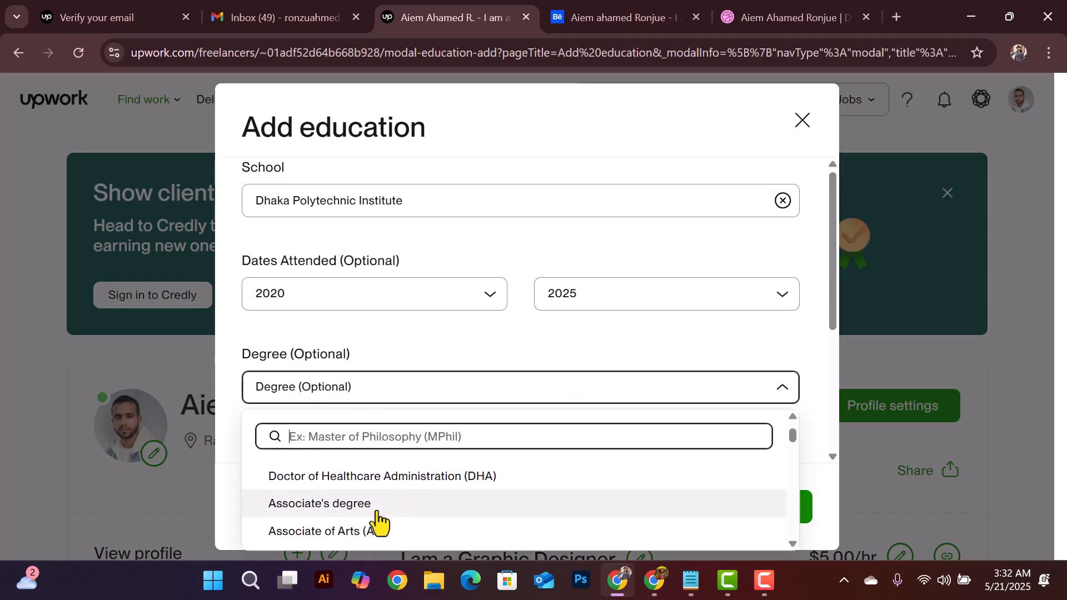
{"action": "scroll", "coordinate": [382, 536], "scroll_direction": "up", "scroll_amount": 3}
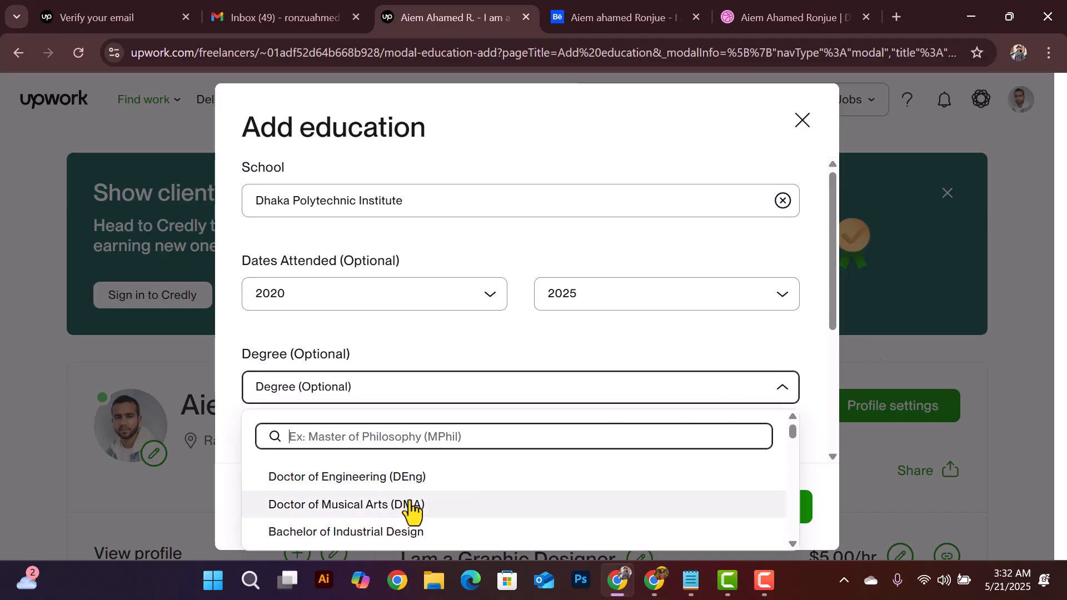
{"action": "scroll", "coordinate": [443, 529], "scroll_direction": "down", "scroll_amount": 3}
{"action": "scroll", "coordinate": [422, 516], "scroll_direction": "up", "scroll_amount": 3}
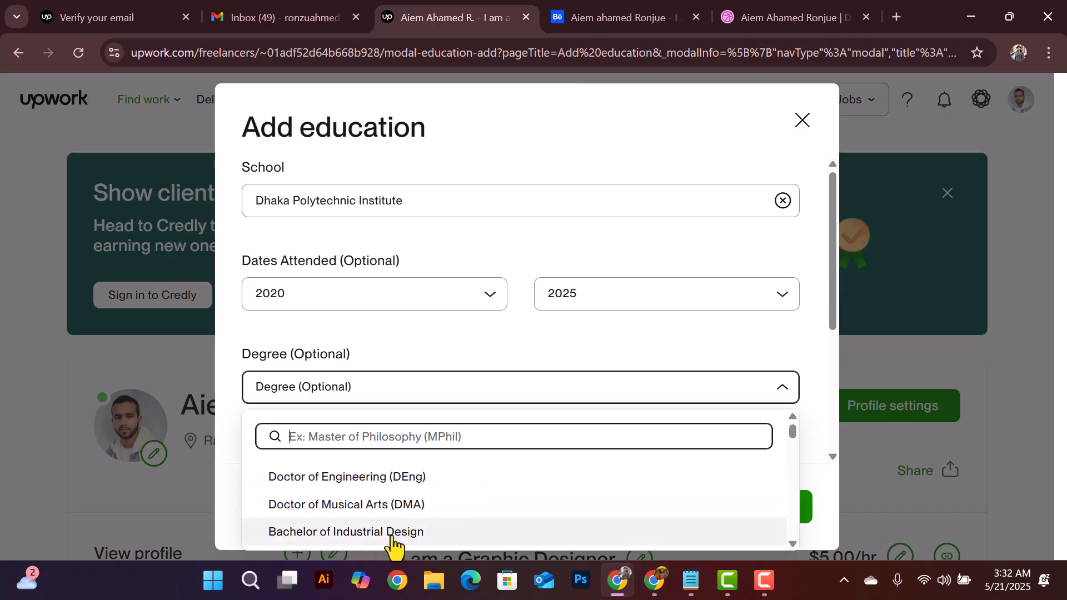
{"action": "left_click", "coordinate": [392, 534]}
{"action": "scroll", "coordinate": [474, 374], "scroll_direction": "down", "scroll_amount": 3}
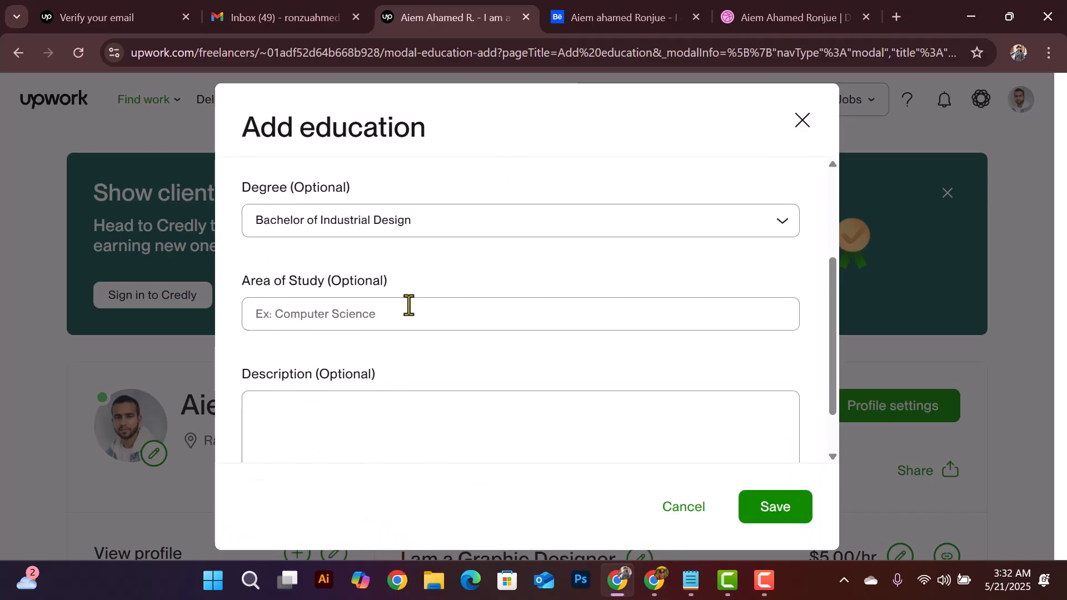
{"action": "left_click", "coordinate": [770, 507]}
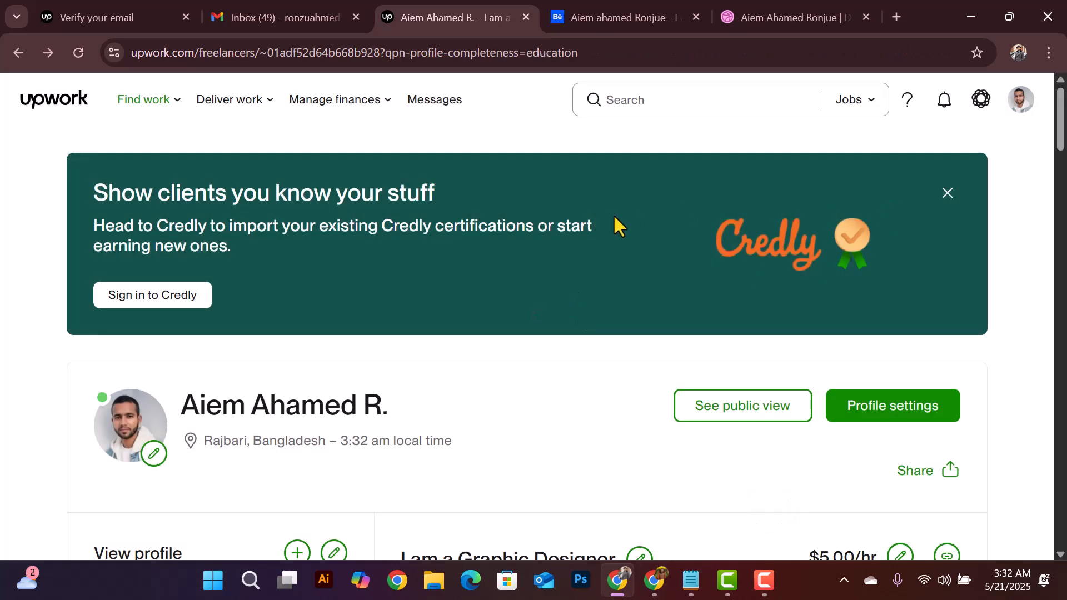
{"action": "left_click", "coordinate": [260, 52]}
{"action": "type", "text": "u"}
{"action": "key", "text": "Return"}
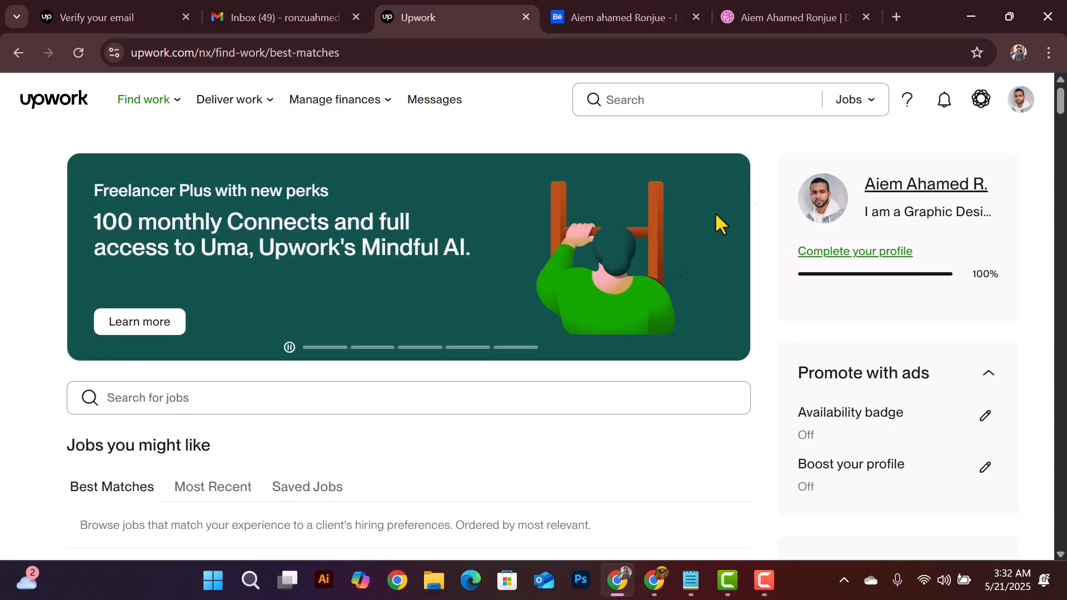
{"action": "left_click", "coordinate": [1022, 103]}
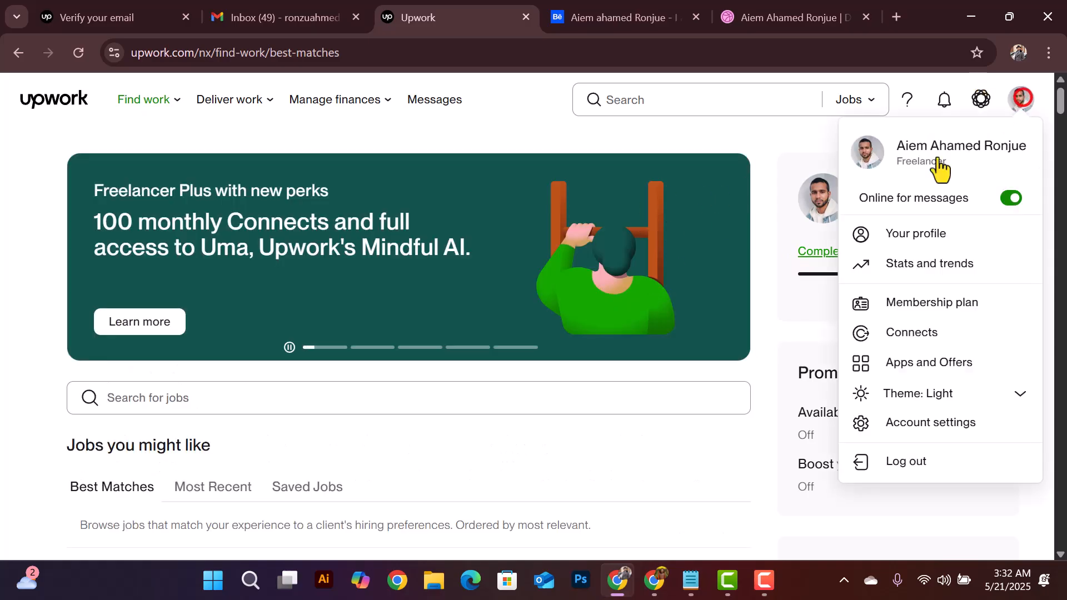
{"action": "left_click", "coordinate": [918, 233]}
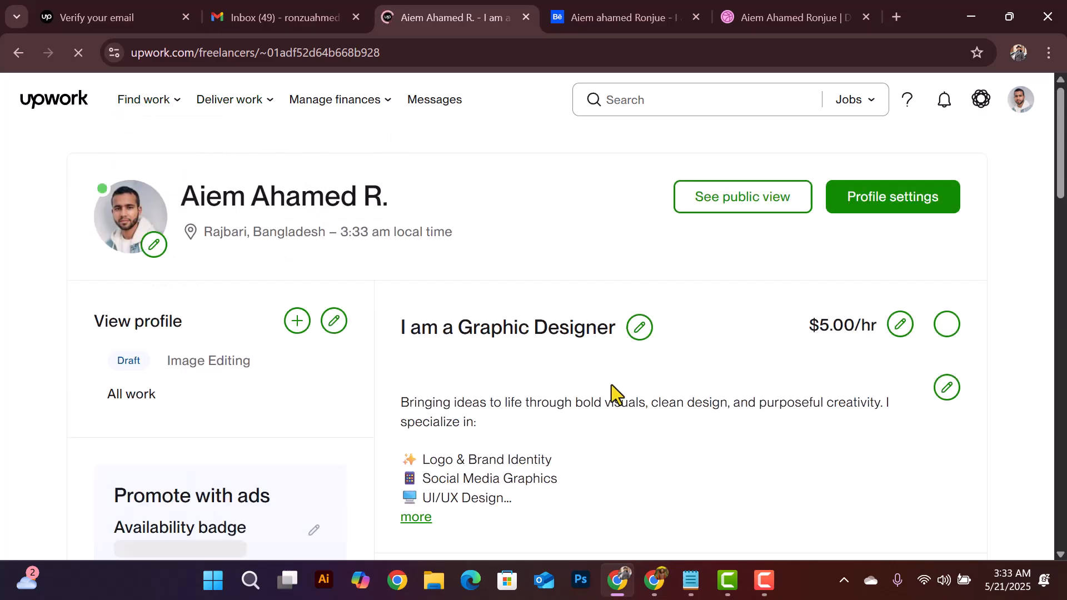
{"action": "scroll", "coordinate": [541, 288], "scroll_direction": "down", "scroll_amount": 9}
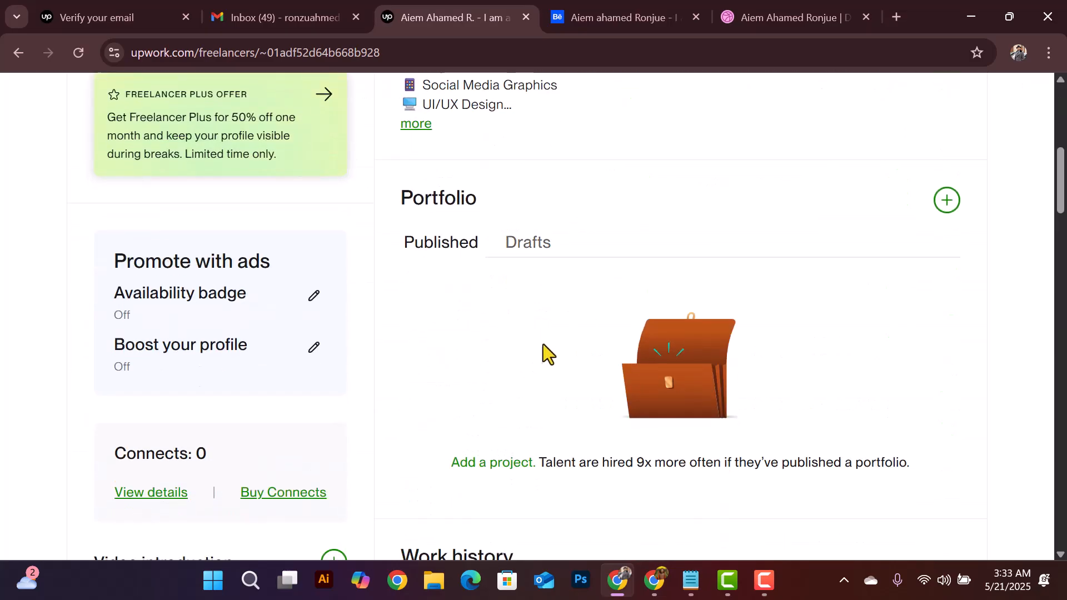
{"action": "scroll", "coordinate": [536, 336], "scroll_direction": "down", "scroll_amount": 8}
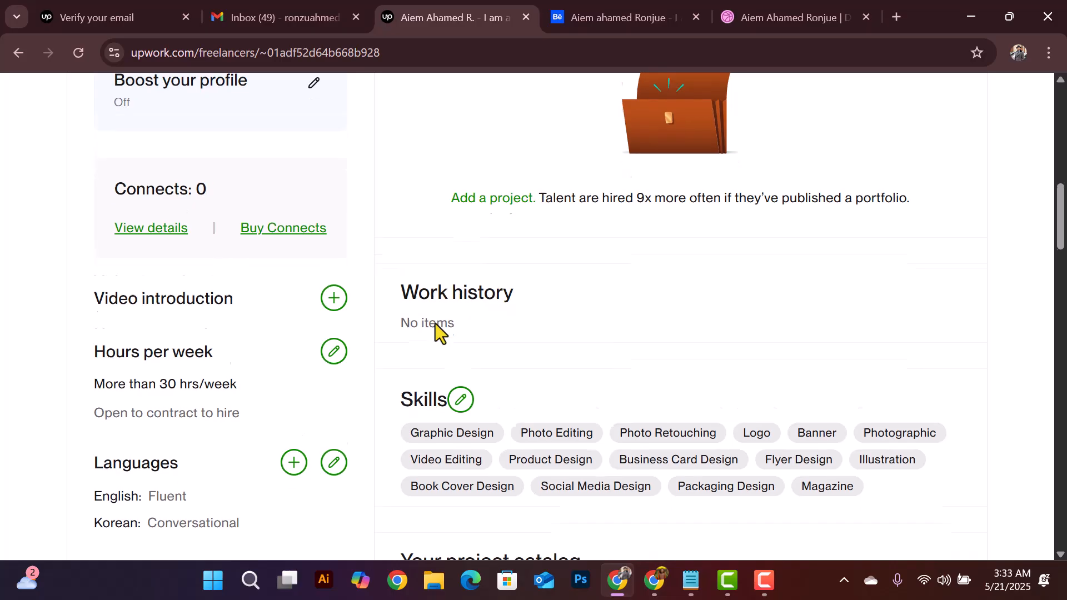
{"action": "scroll", "coordinate": [250, 320], "scroll_direction": "down", "scroll_amount": 4}
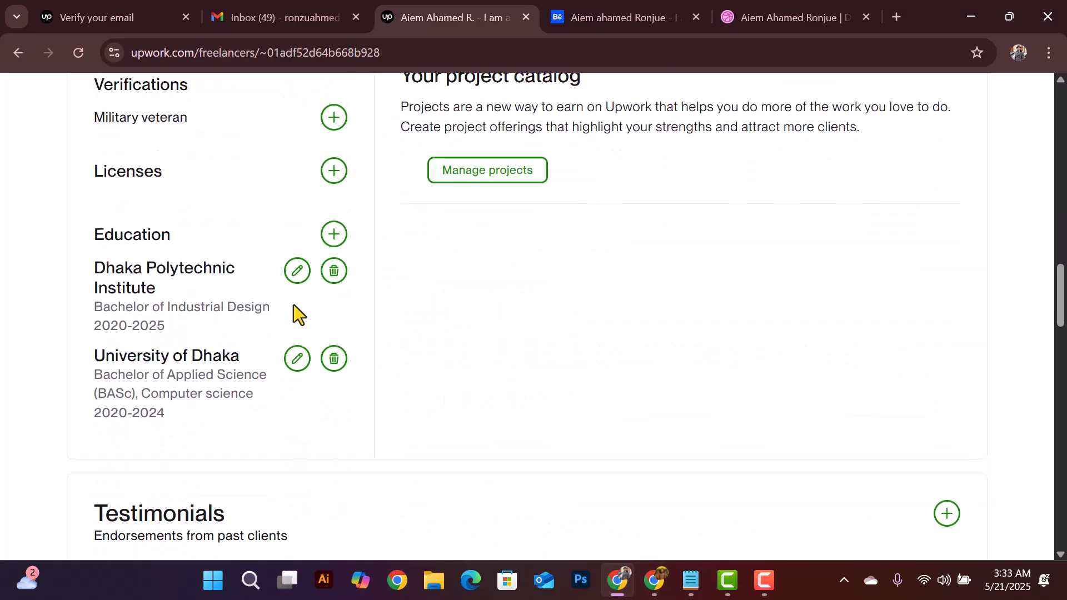
{"action": "scroll", "coordinate": [276, 248], "scroll_direction": "up", "scroll_amount": 2}
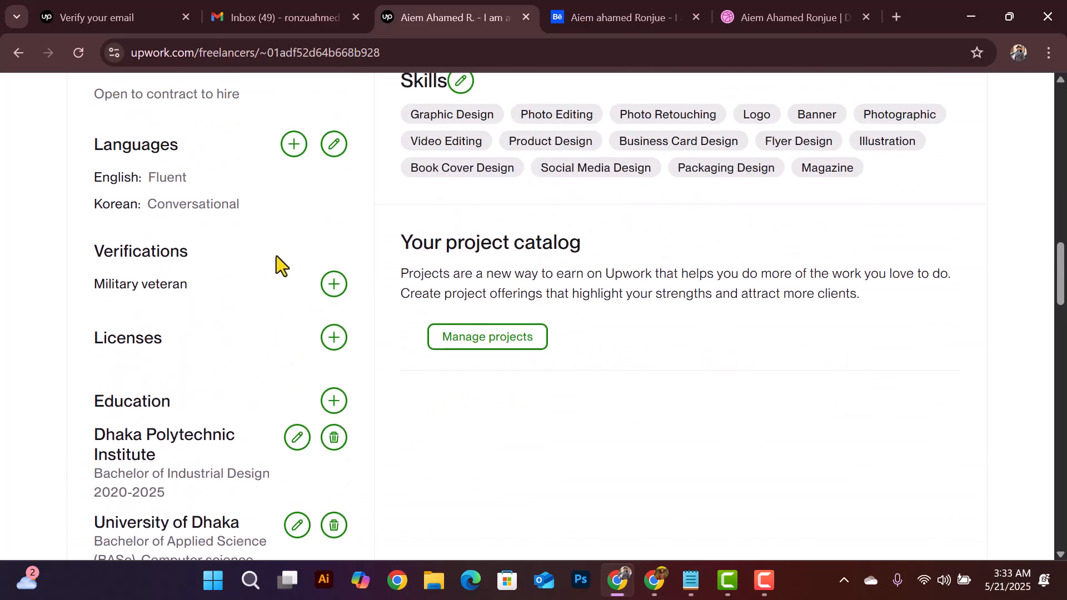
{"action": "scroll", "coordinate": [272, 289], "scroll_direction": "down", "scroll_amount": 3}
{"action": "scroll", "coordinate": [269, 298], "scroll_direction": "up", "scroll_amount": 5}
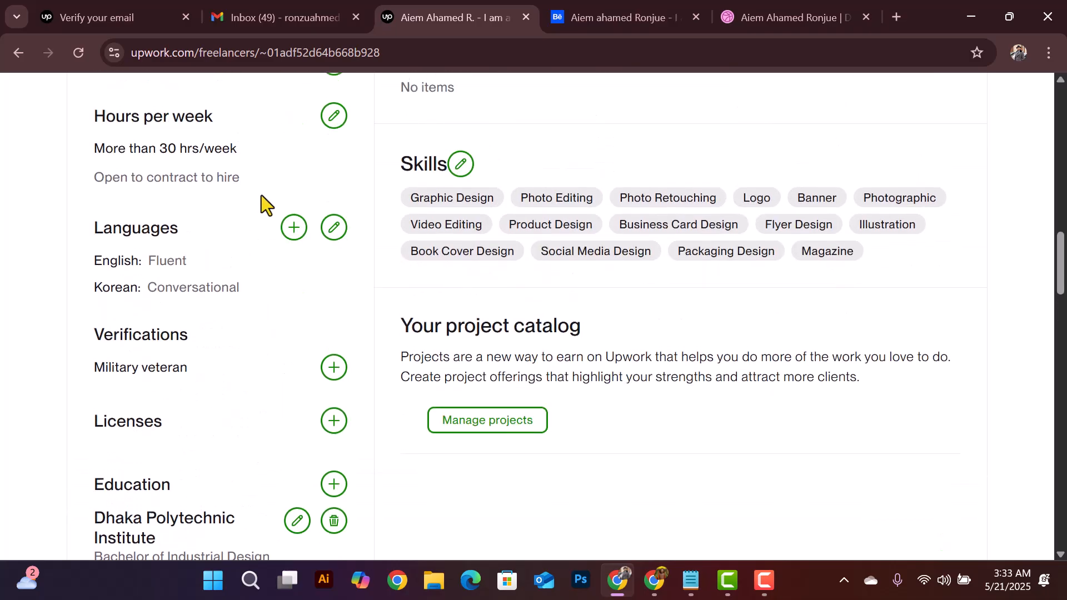
{"action": "scroll", "coordinate": [248, 264], "scroll_direction": "up", "scroll_amount": 6}
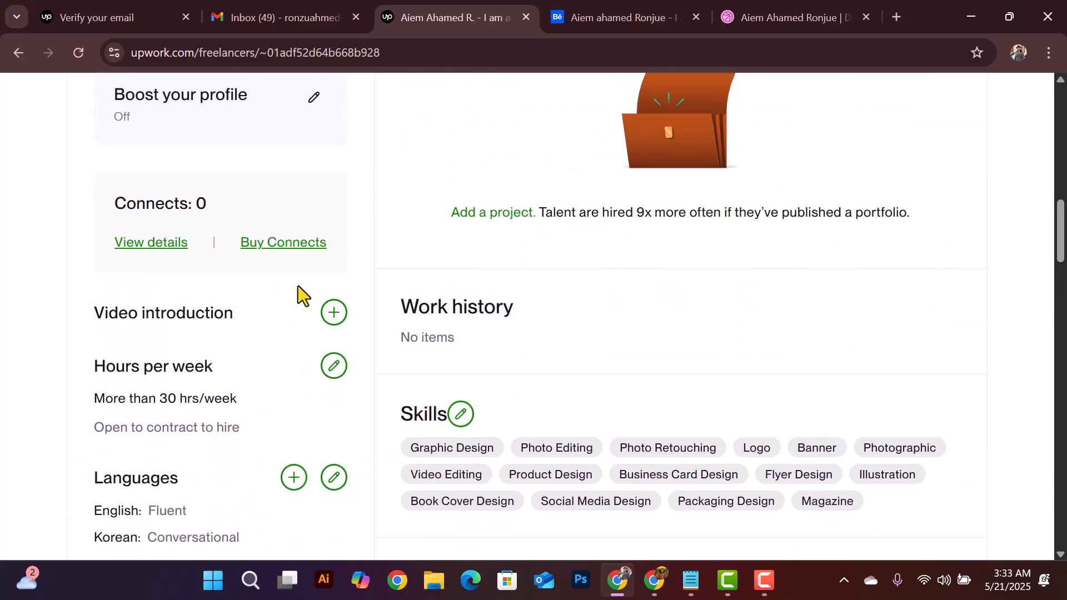
{"action": "scroll", "coordinate": [284, 317], "scroll_direction": "up", "scroll_amount": 11}
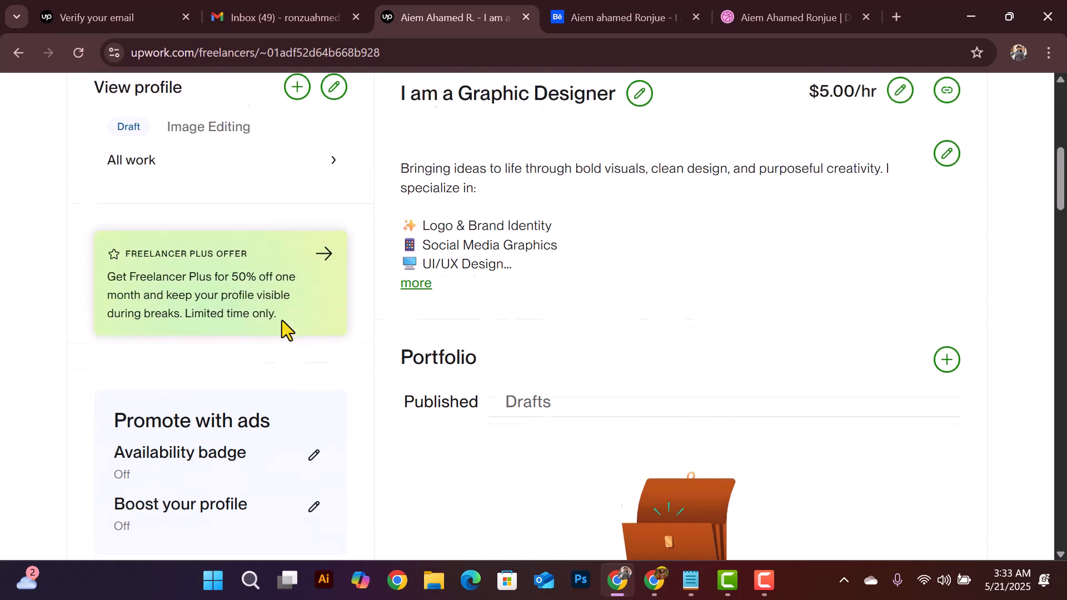
{"action": "scroll", "coordinate": [234, 166], "scroll_direction": "up", "scroll_amount": 4}
{"action": "mouse_move", "coordinate": [231, 79]}
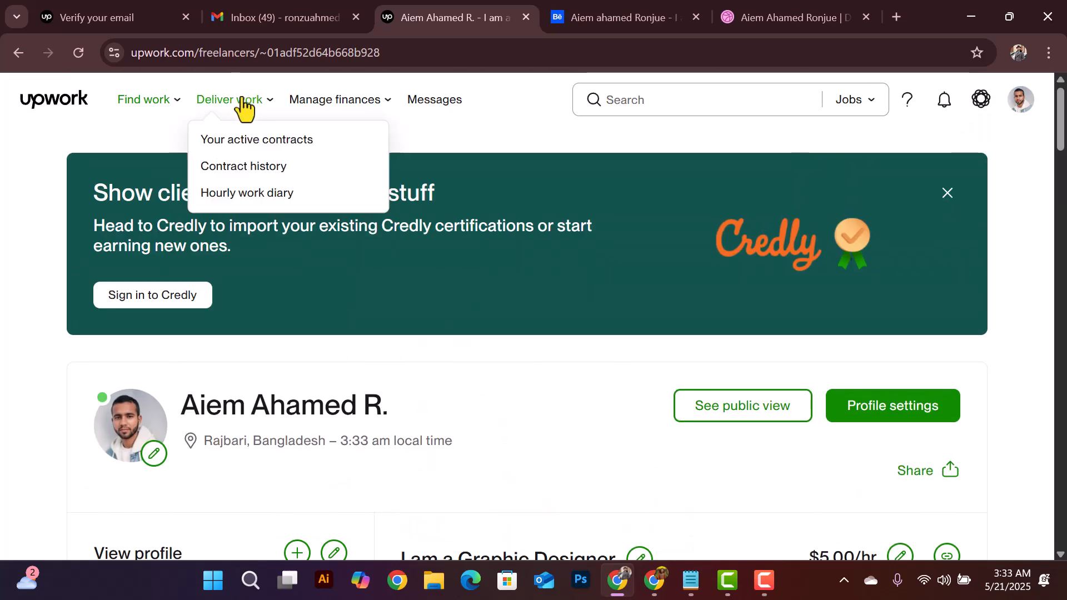
View the freelancer reports page under Manage finances, then return to your own profile
{"action": "mouse_move", "coordinate": [362, 102]}
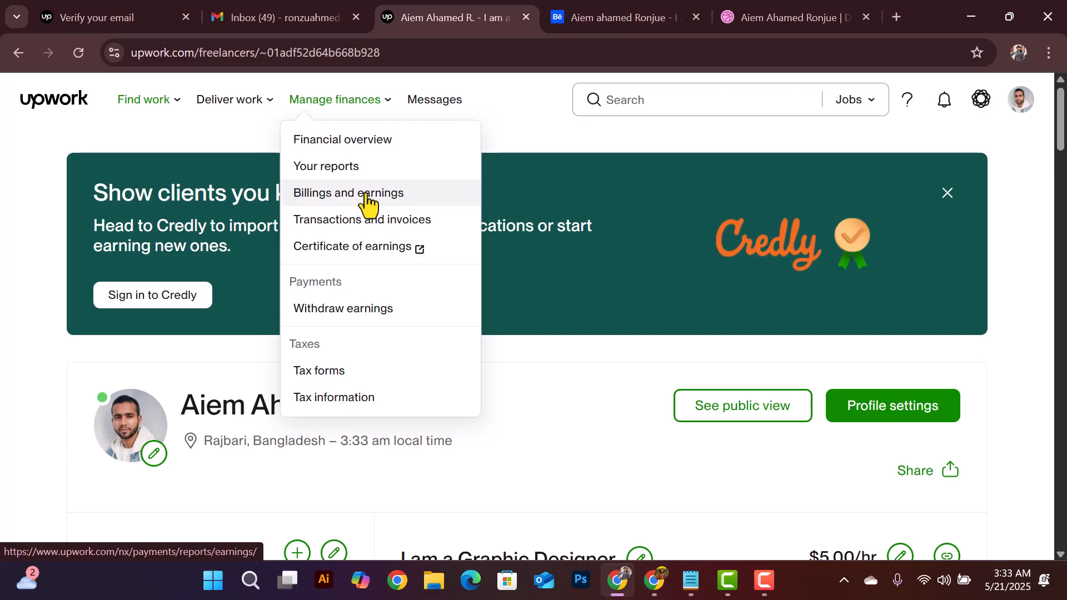
{"action": "left_click", "coordinate": [345, 167]}
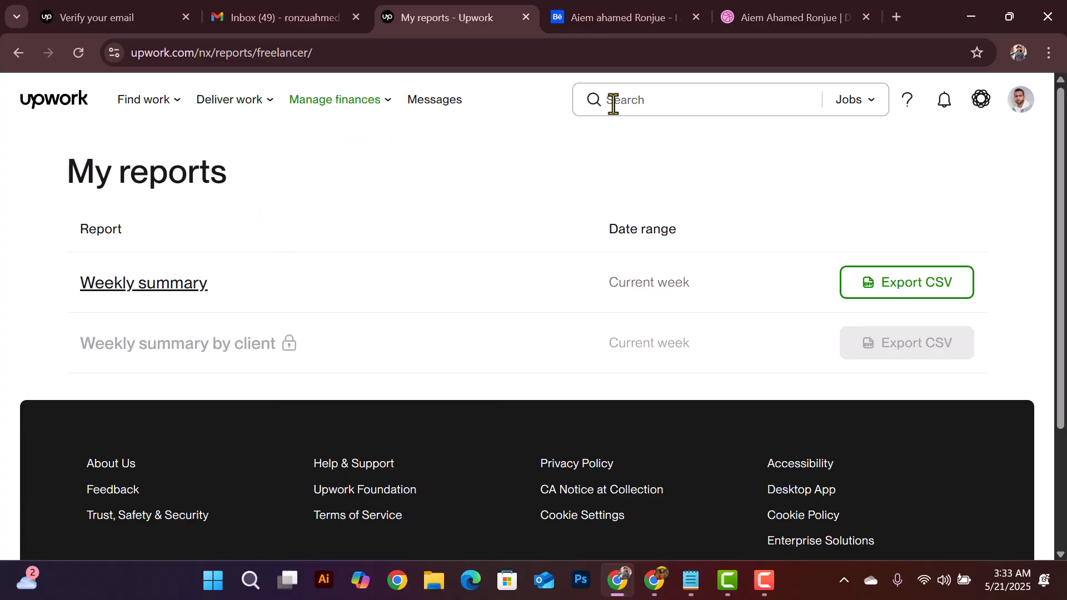
{"action": "left_click", "coordinate": [1018, 101]}
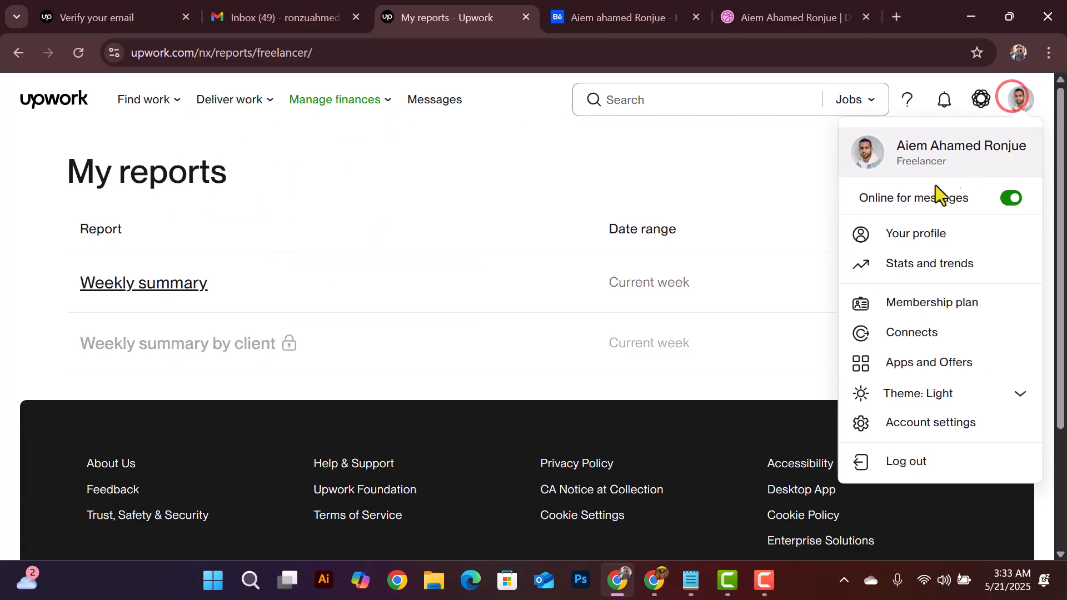
{"action": "left_click", "coordinate": [898, 225]}
Go to Find work and scroll through the Best Matches job listings
{"action": "mouse_move", "coordinate": [157, 104]}
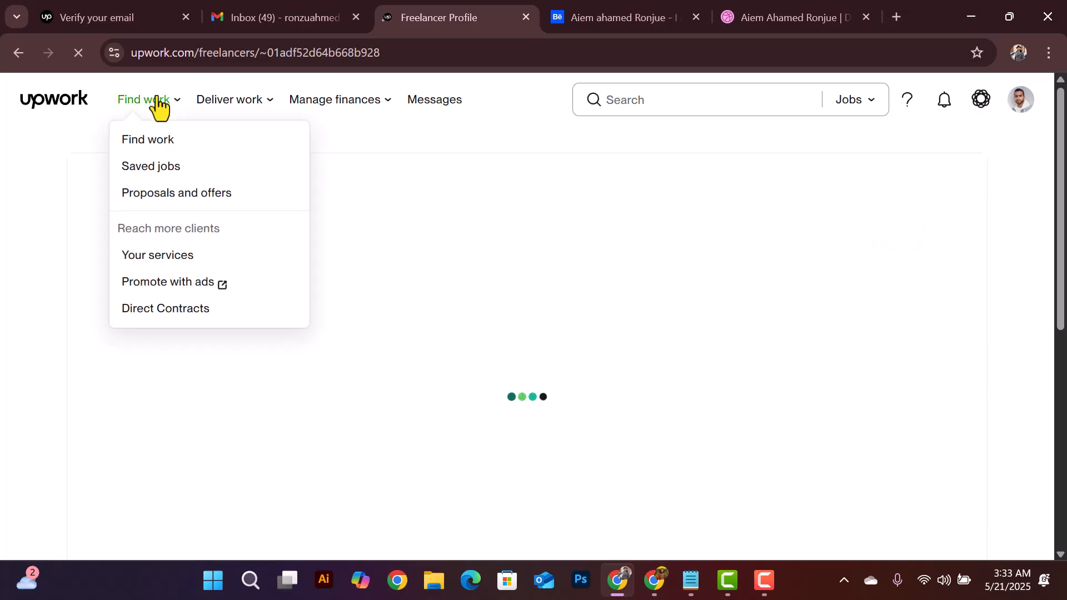
{"action": "left_click", "coordinate": [160, 141]}
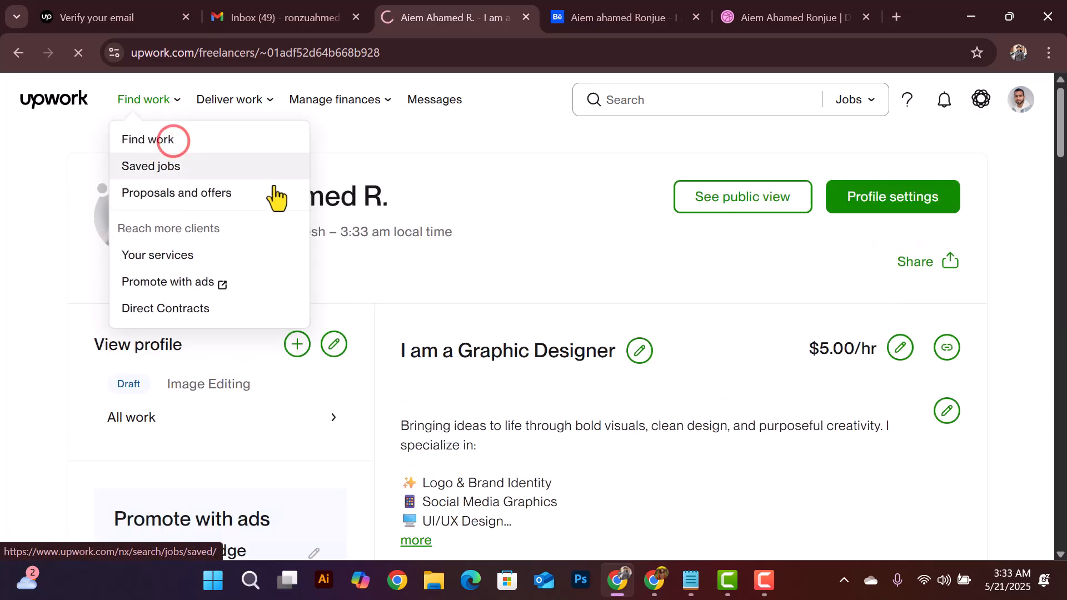
{"action": "scroll", "coordinate": [167, 305], "scroll_direction": "down", "scroll_amount": 2}
{"action": "scroll", "coordinate": [222, 311], "scroll_direction": "down", "scroll_amount": 2}
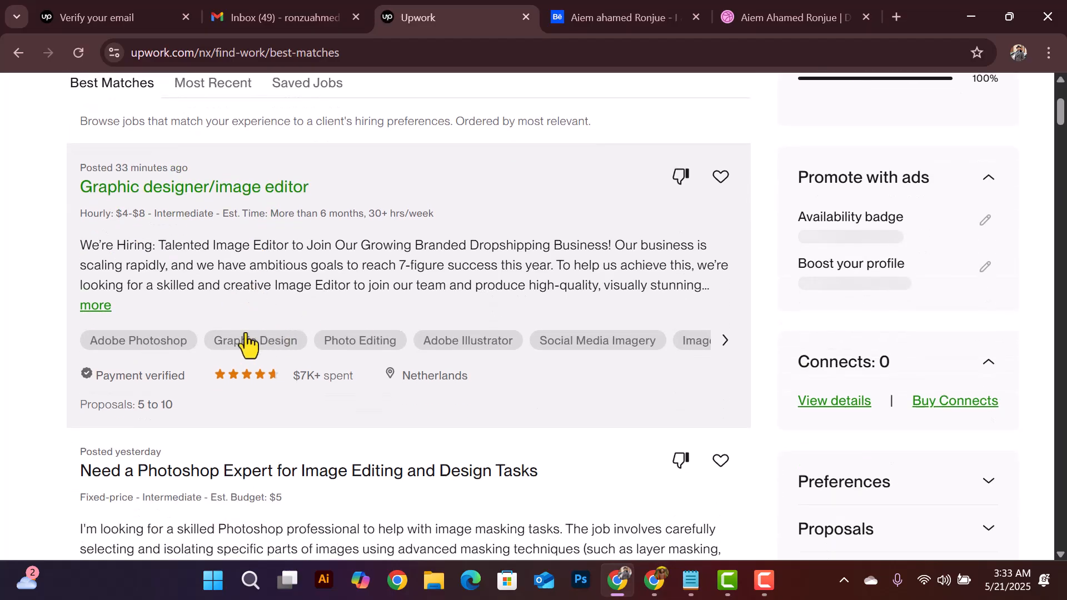
{"action": "scroll", "coordinate": [264, 217], "scroll_direction": "up", "scroll_amount": 3}
{"action": "scroll", "coordinate": [184, 289], "scroll_direction": "down", "scroll_amount": 3}
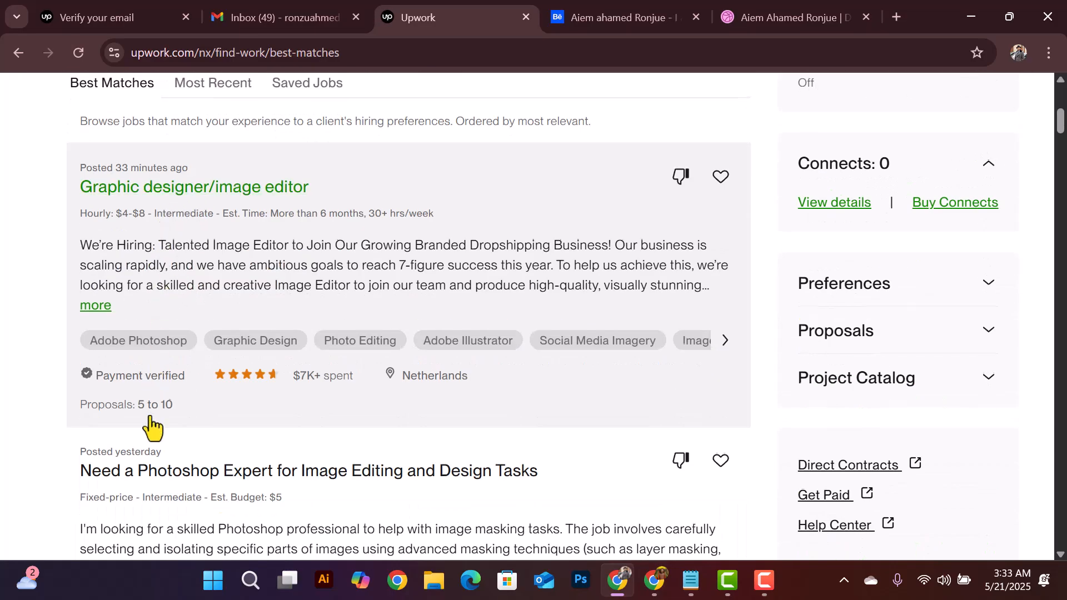
{"action": "scroll", "coordinate": [333, 362], "scroll_direction": "down", "scroll_amount": 4}
{"action": "scroll", "coordinate": [316, 353], "scroll_direction": "up", "scroll_amount": 10}
{"action": "scroll", "coordinate": [340, 284], "scroll_direction": "up", "scroll_amount": 2}
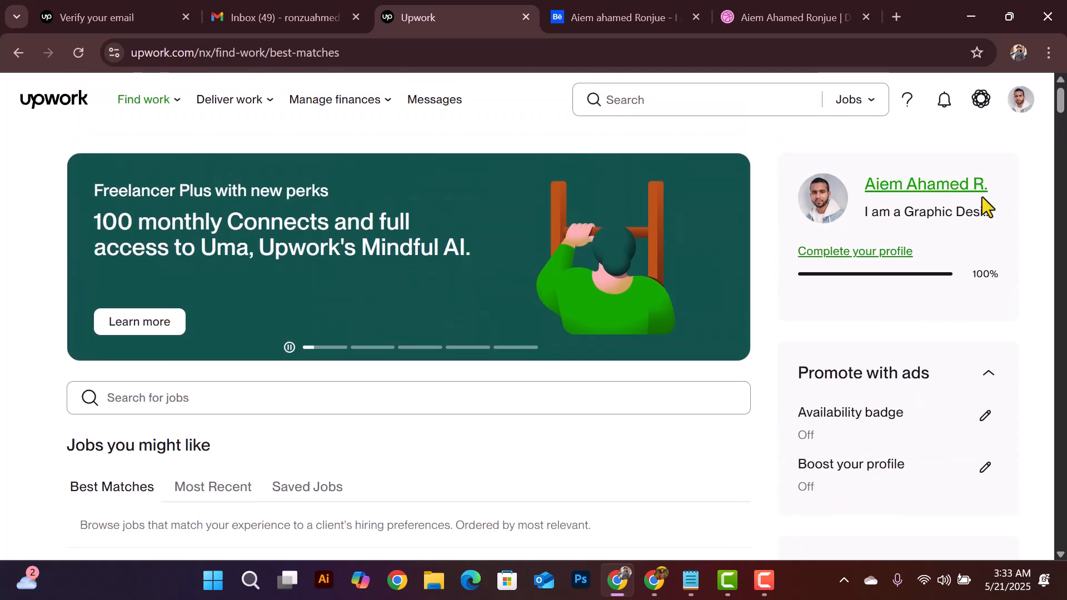